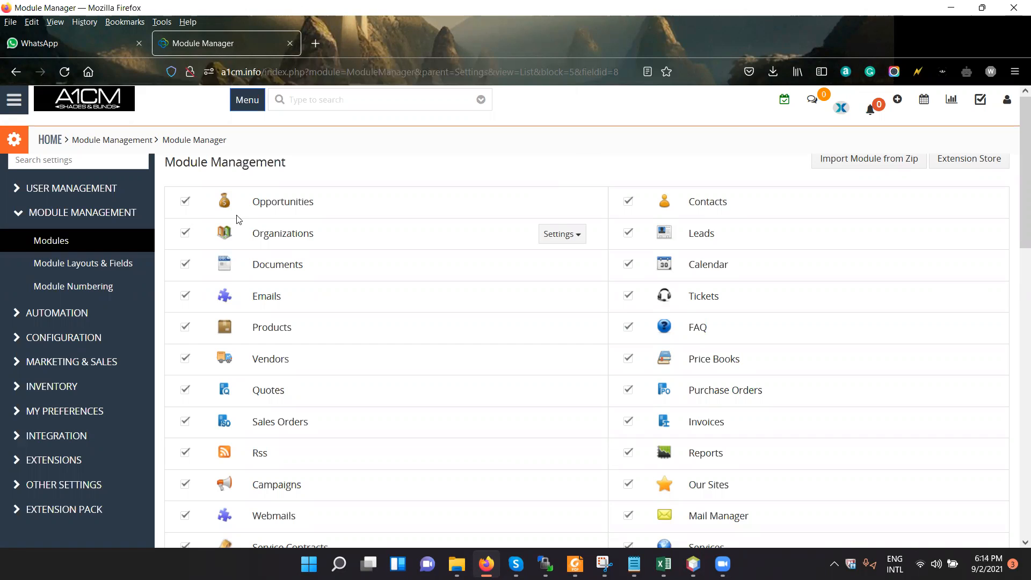
Examine the full list of installed modules in Module Management, from the standard modules to the added extensions.
scroll(458, 306, "down", 10)
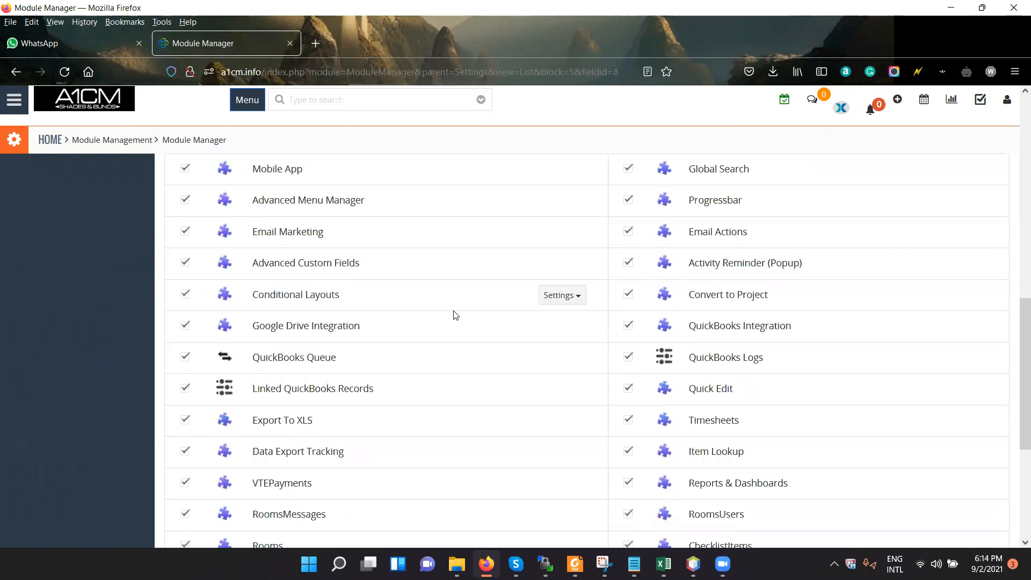
scroll(454, 314, "down", 4)
scroll(450, 316, "up", 7)
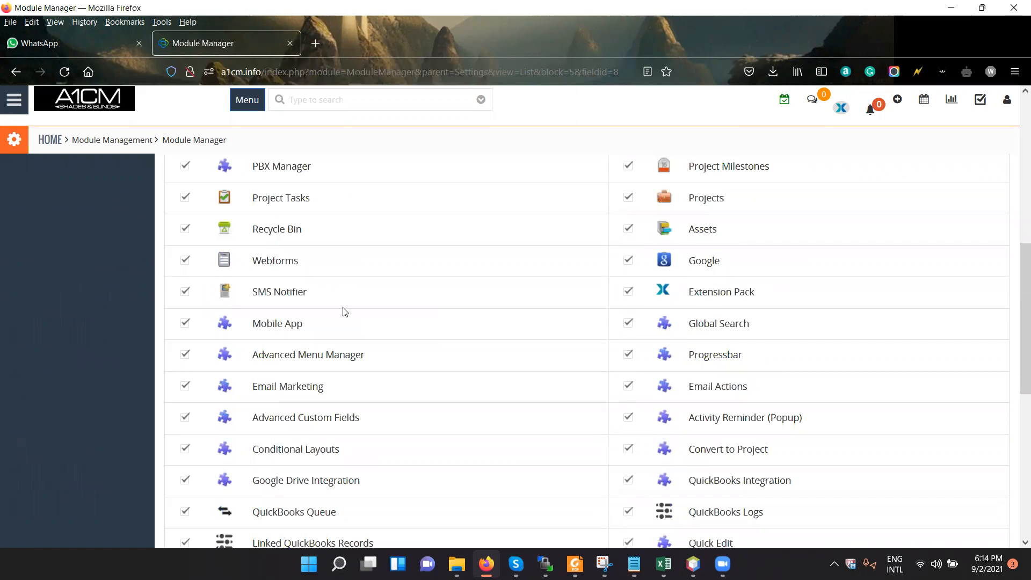
scroll(344, 312, "down", 5)
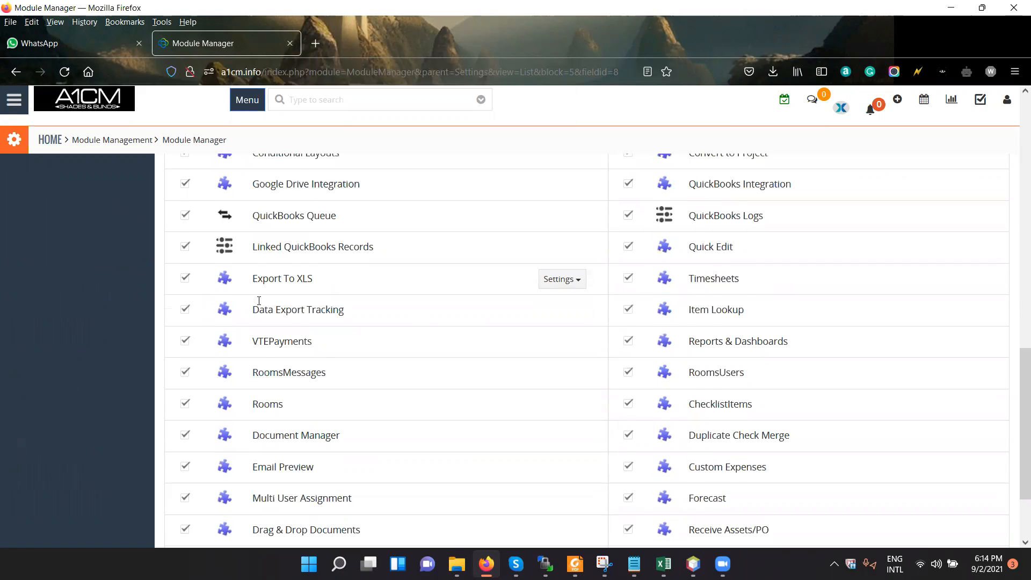
scroll(252, 317, "down", 2)
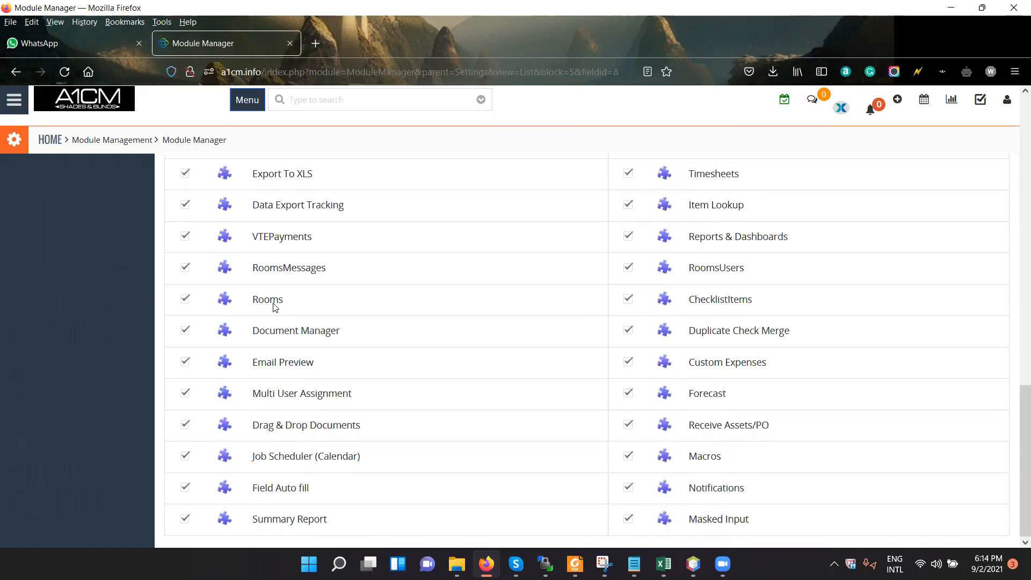
scroll(274, 306, "up", 8)
scroll(239, 242, "up", 6)
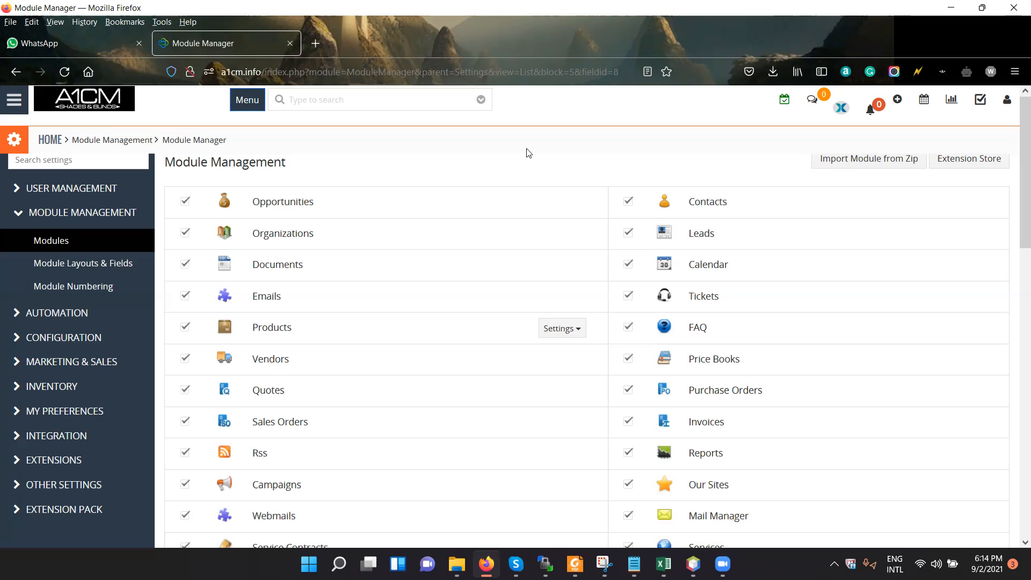
mouse_move(543, 200)
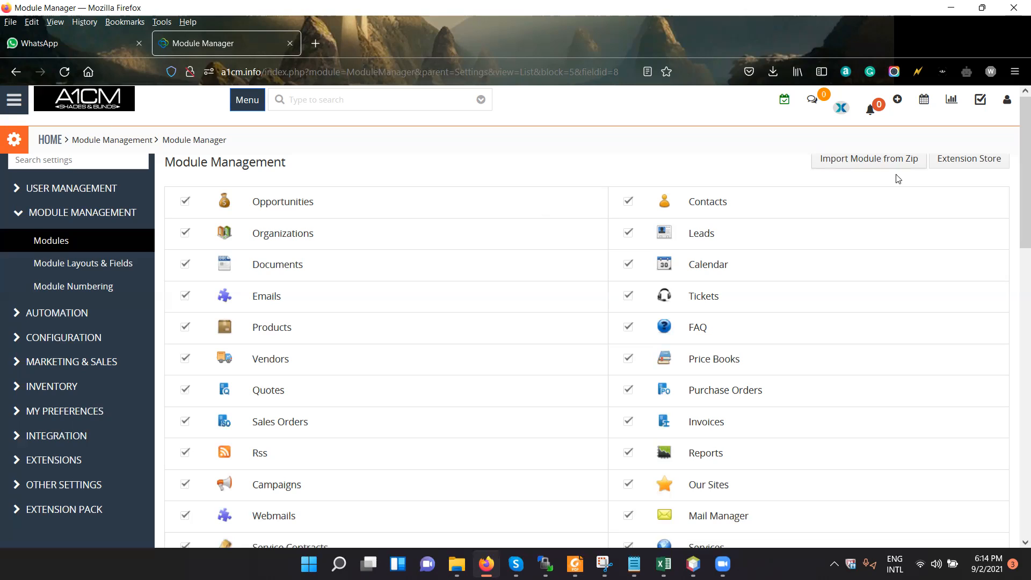
View the page for importing a module from a zip file, accept its disclaimer, and return to the module list.
left_click(871, 161)
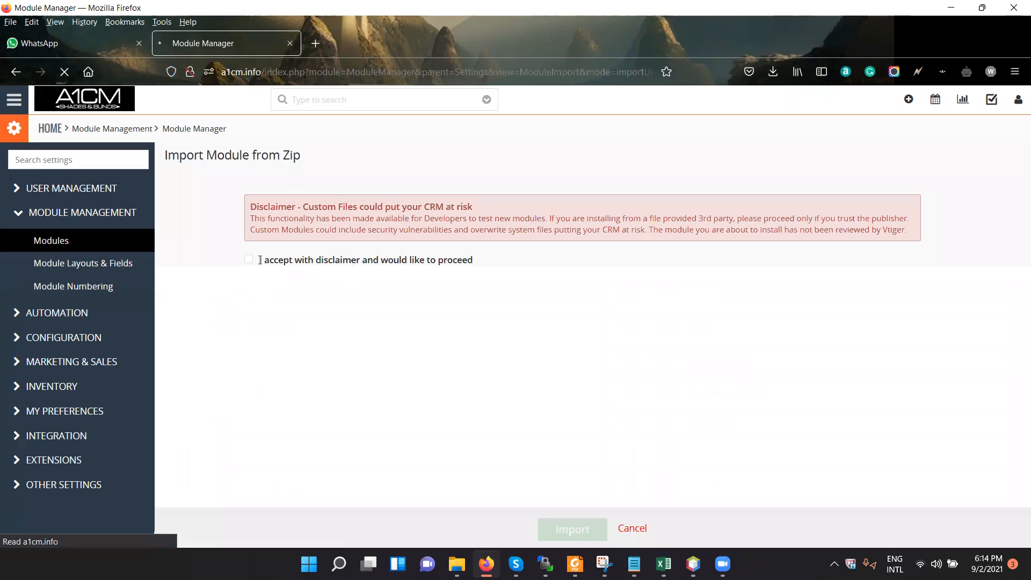
left_click(248, 259)
left_click(248, 260)
left_click(248, 260)
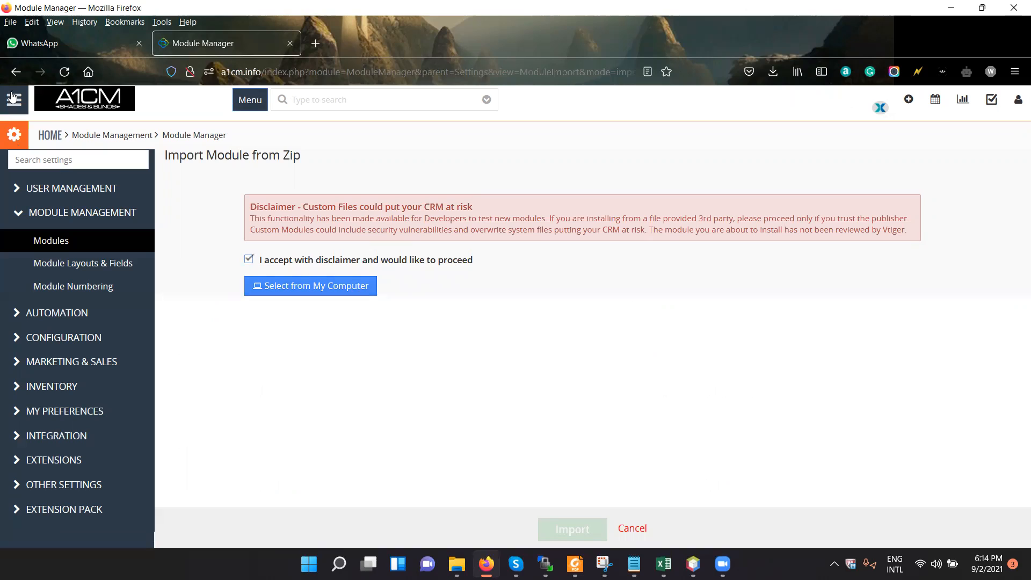
left_click(11, 75)
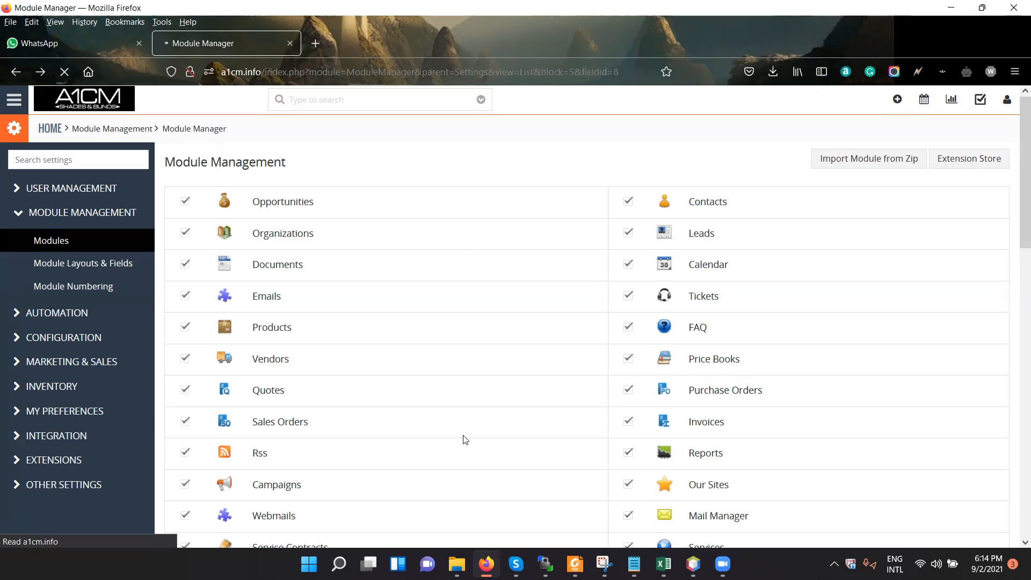
Disable the Opportunities and Organizations modules and reload the module list.
left_click(186, 204)
left_click(186, 236)
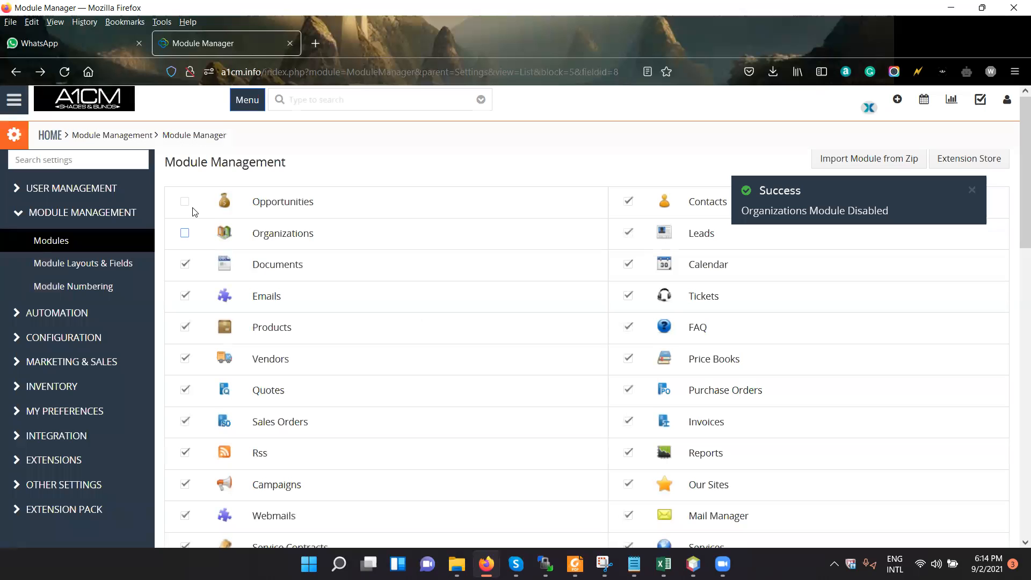
left_click(21, 103)
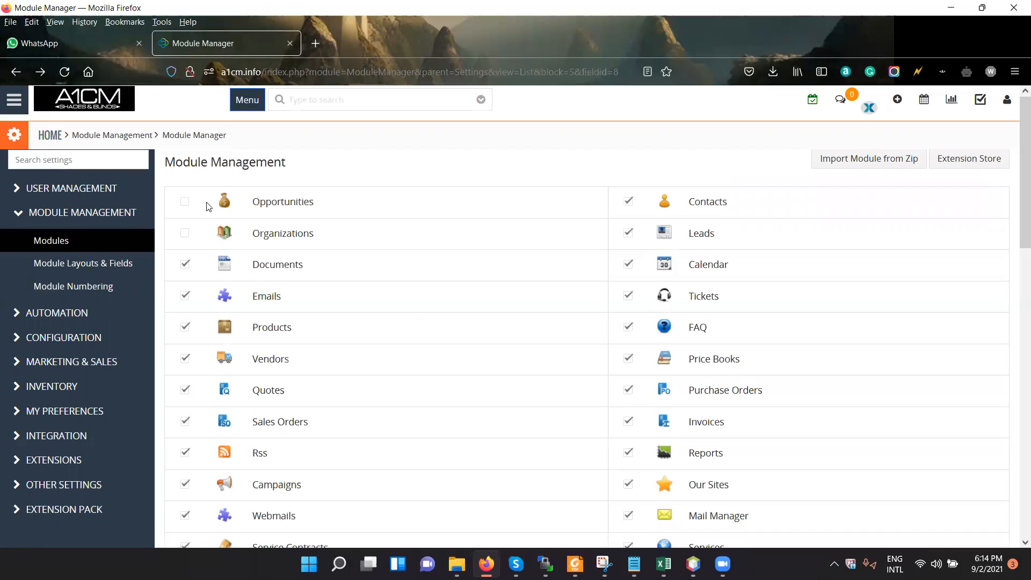
left_click(241, 107)
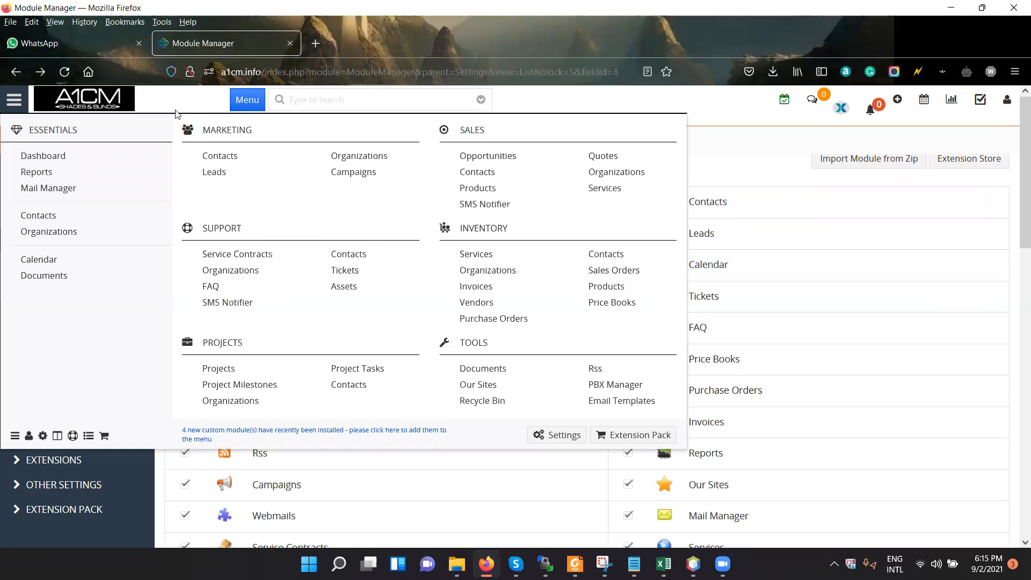
left_click(63, 74)
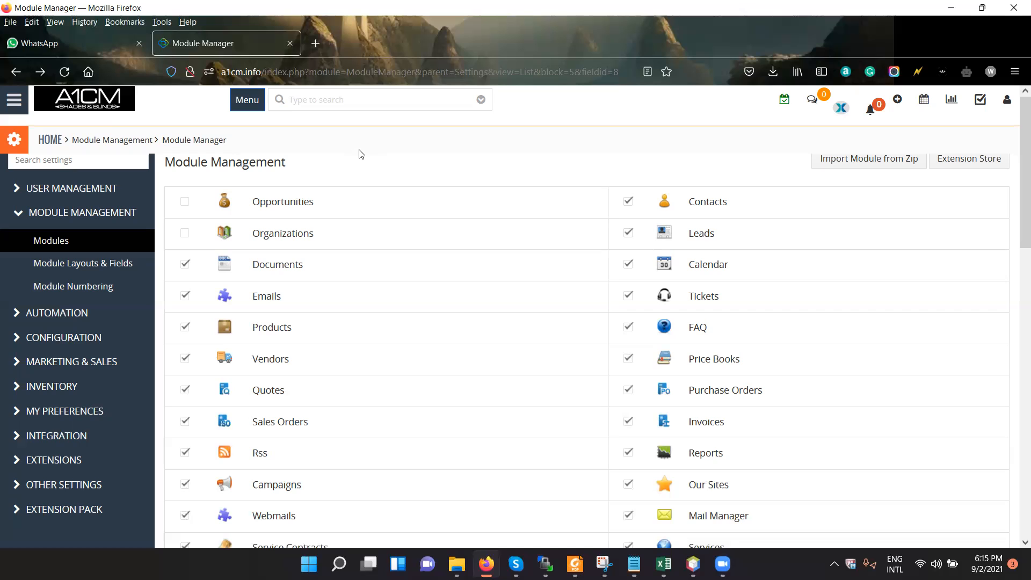
Compare which modules the quick module overview and the main navigation offer under Marketing, Sales, Inventory and Tools.
left_click(247, 102)
left_click(14, 100)
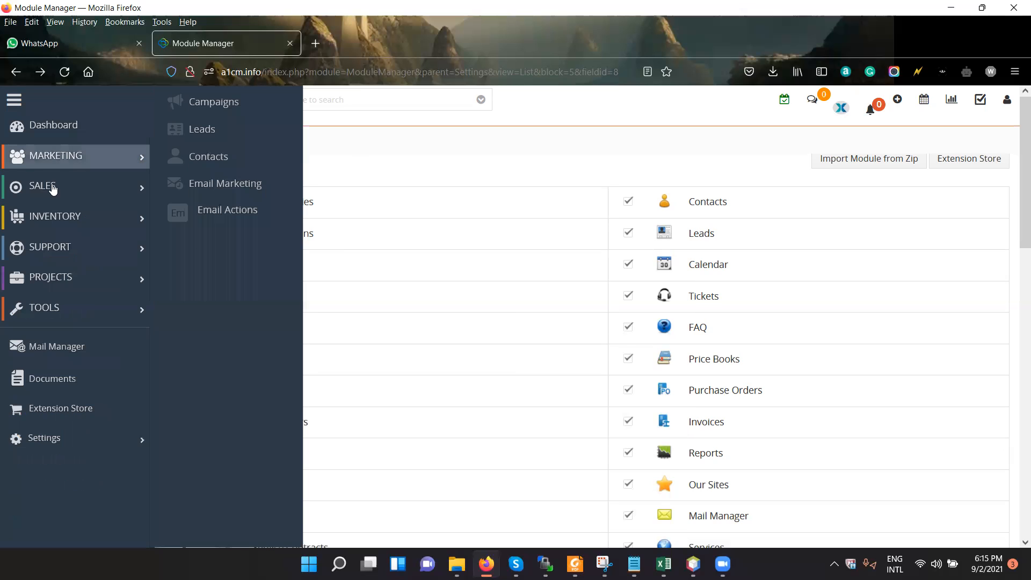
mouse_move(76, 221)
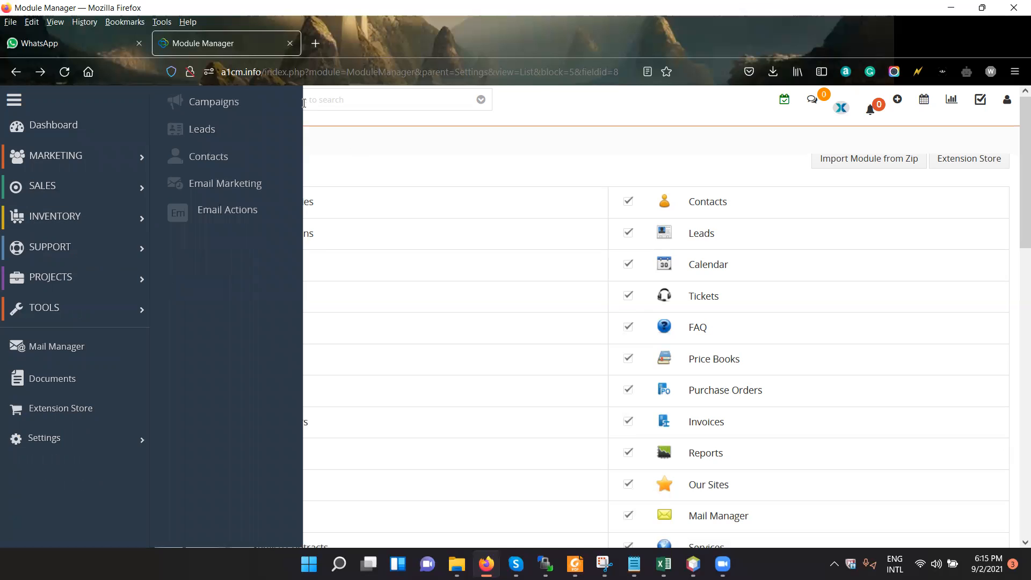
left_click(254, 109)
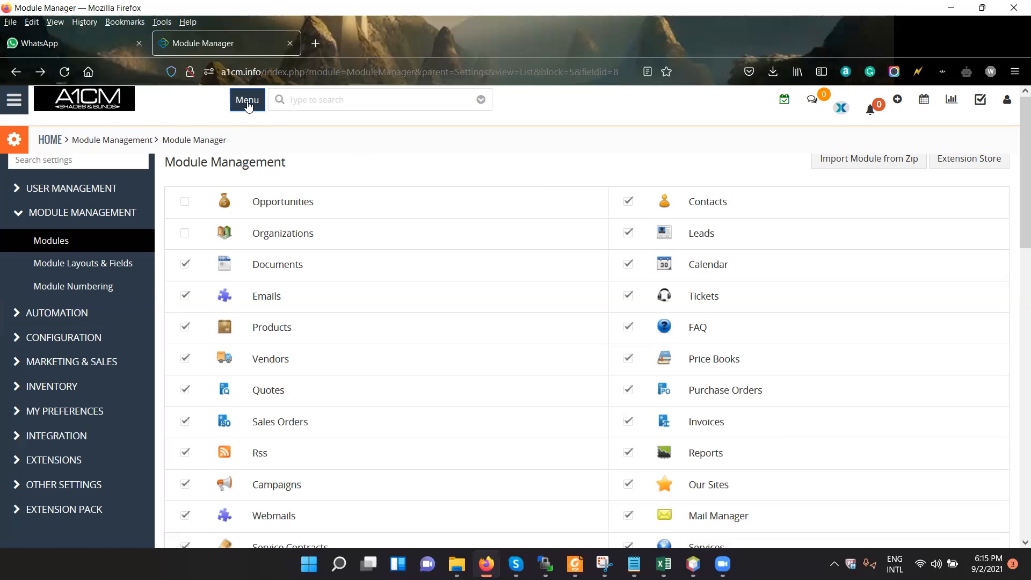
left_click(248, 102)
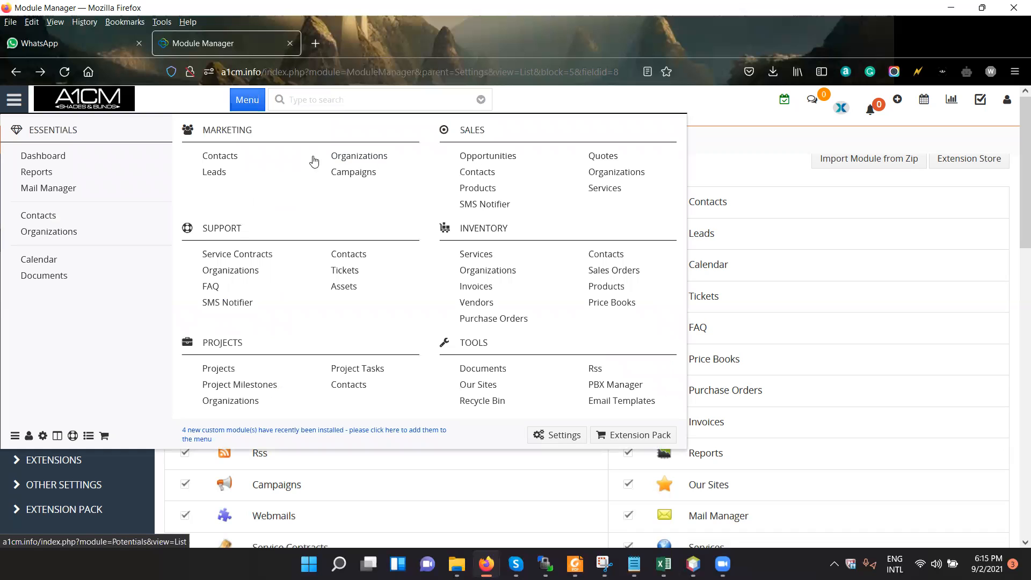
left_click(14, 99)
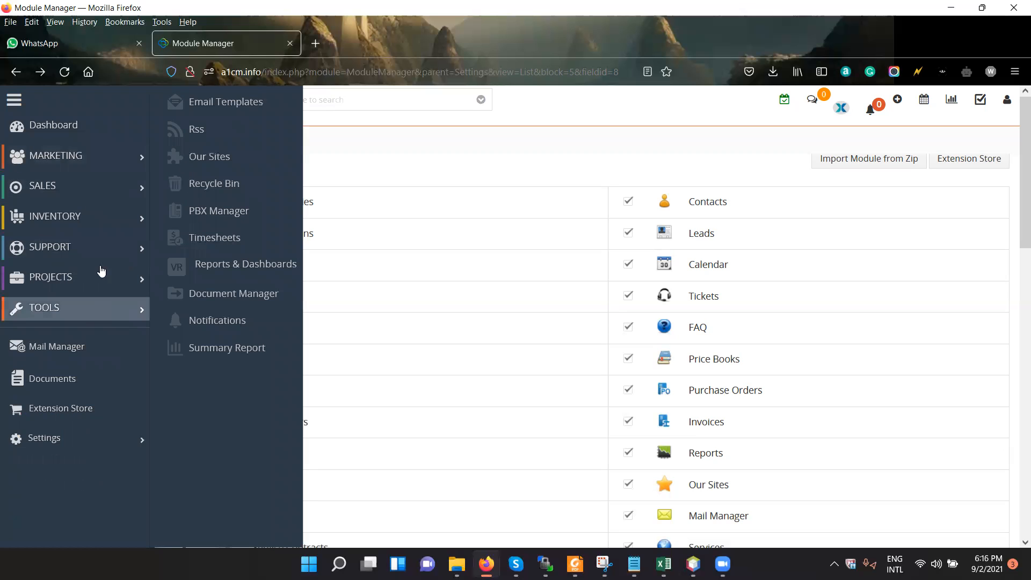
left_click(447, 170)
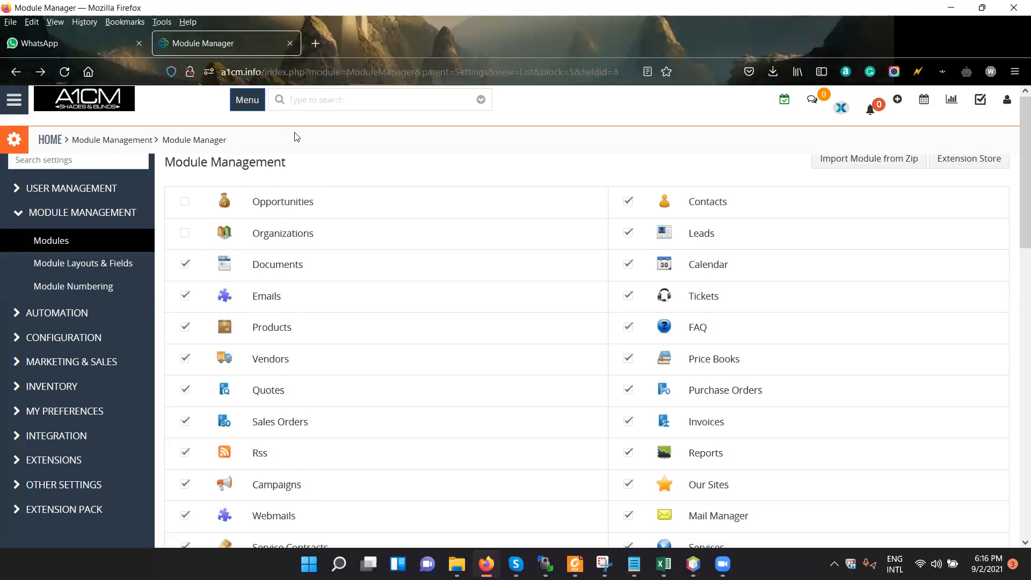
Open the Contacts module from the Marketing group, go back, and try to open the disabled Organizations module.
left_click(254, 102)
left_click(228, 157)
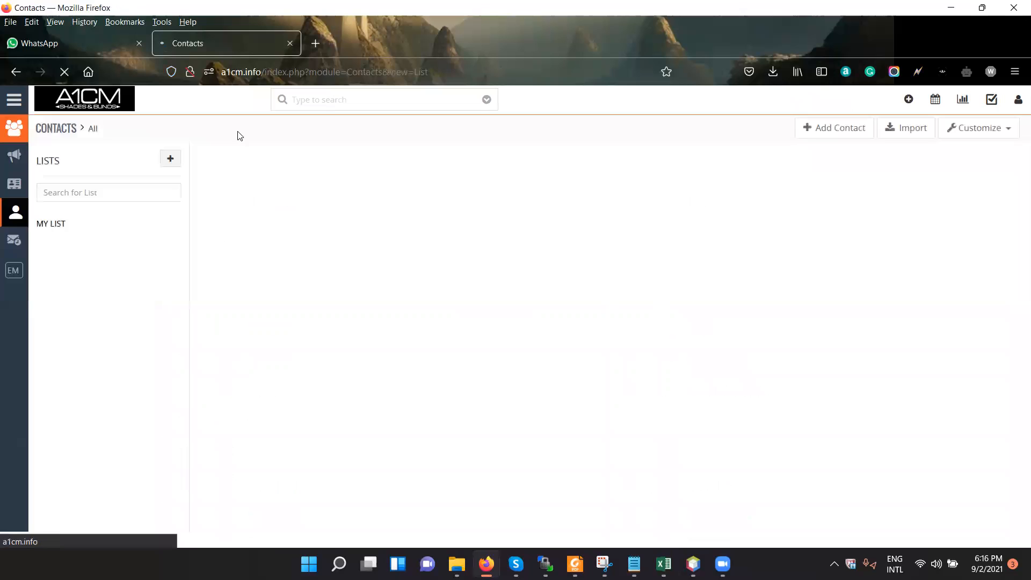
key("alt+Left")
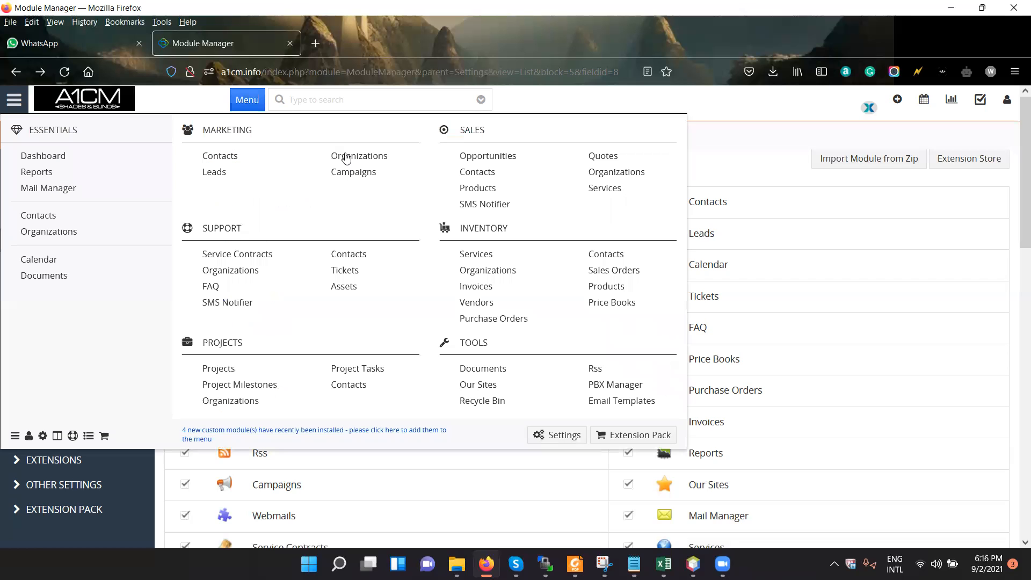
left_click(346, 156)
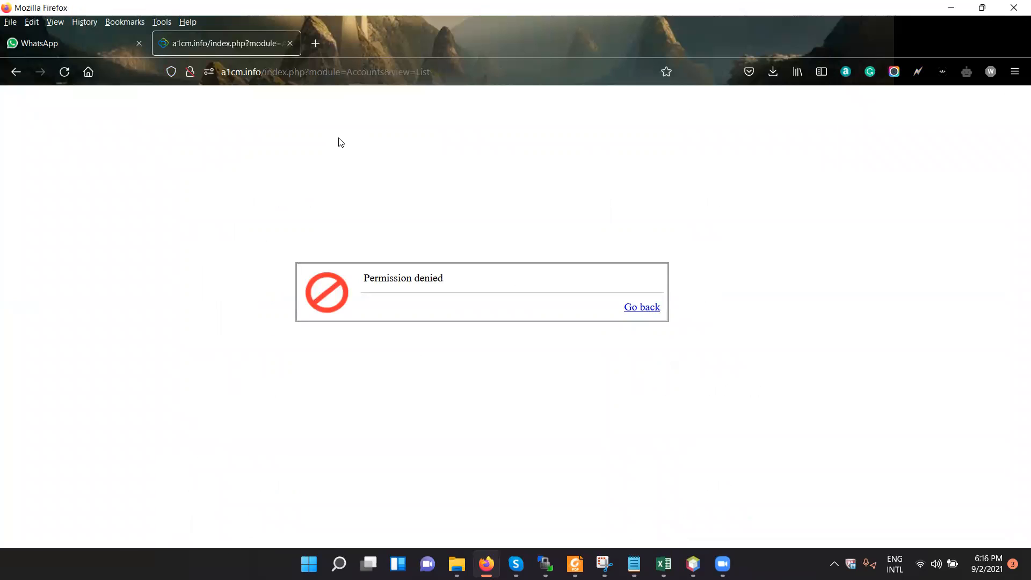
Re-enable the Opportunities module in the module list and try to open Organizations from the Marketing group again.
left_click(64, 72)
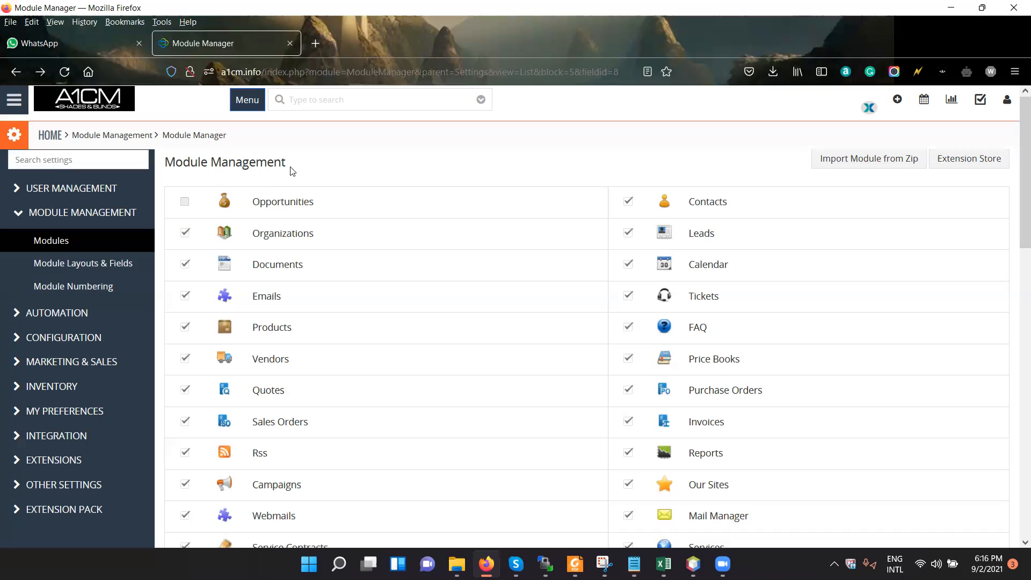
left_click(245, 102)
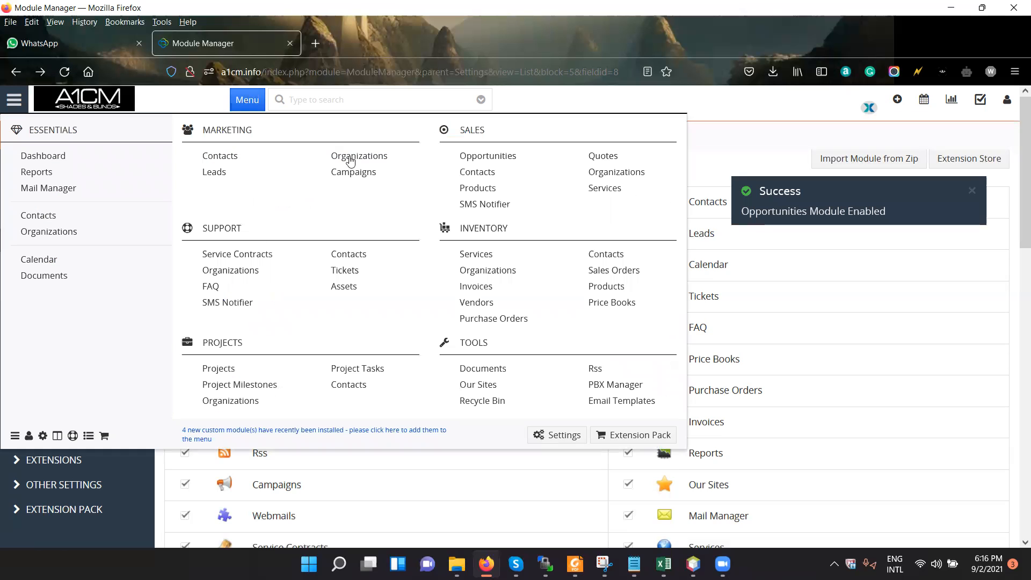
left_click(349, 157)
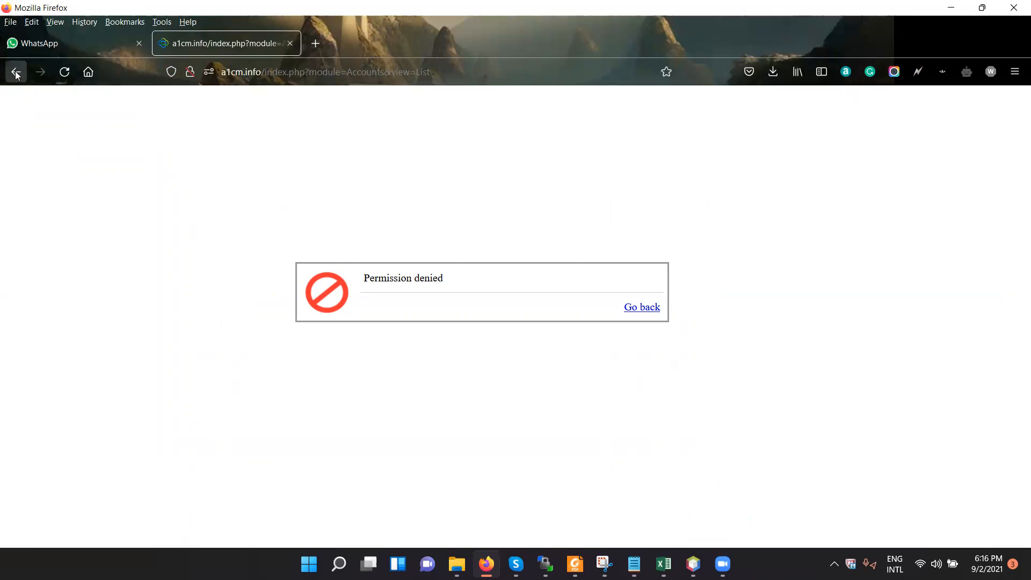
Re-enable the Organizations module in the module list and open it from the Marketing group.
left_click(16, 72)
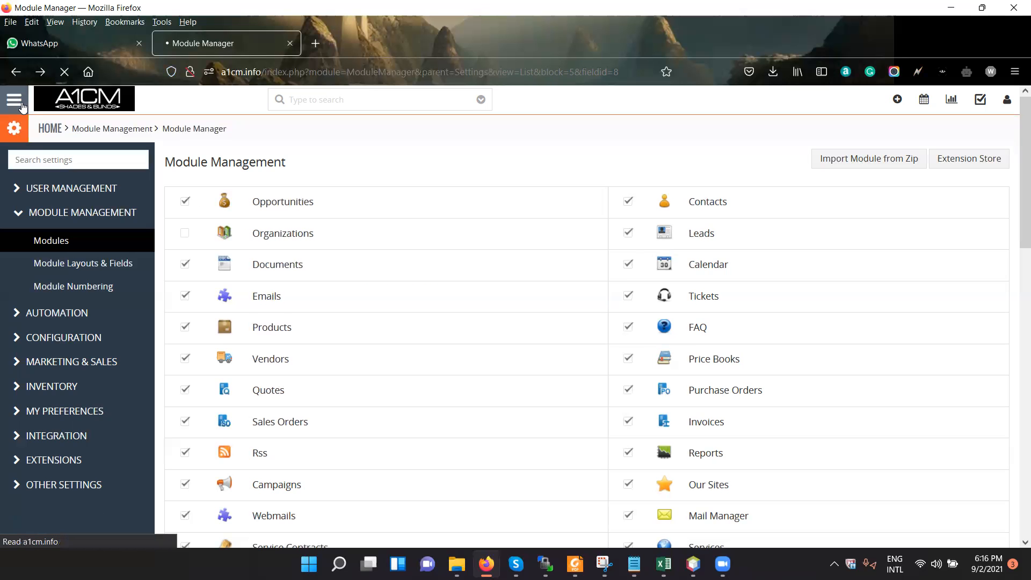
left_click(185, 233)
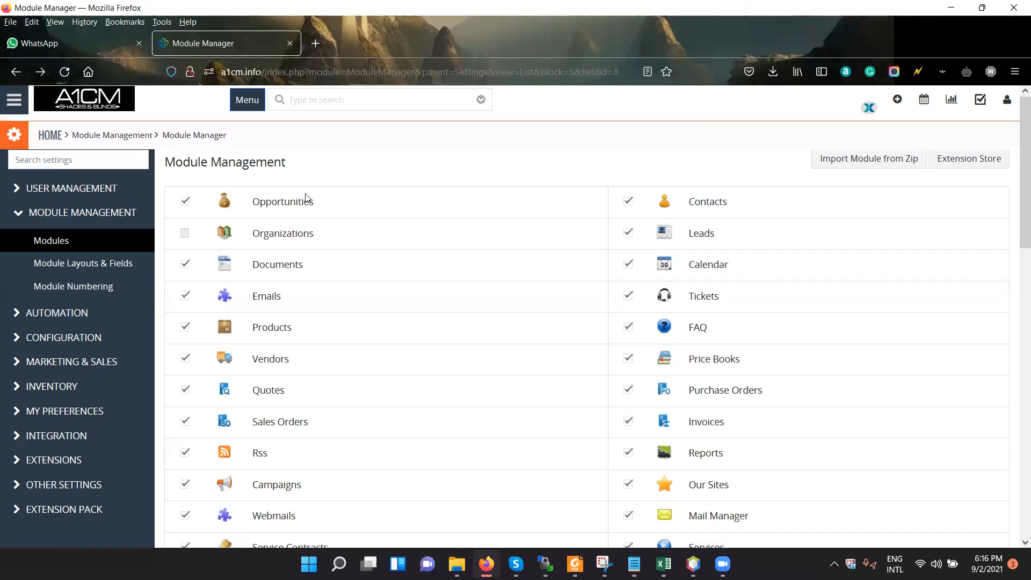
left_click(248, 100)
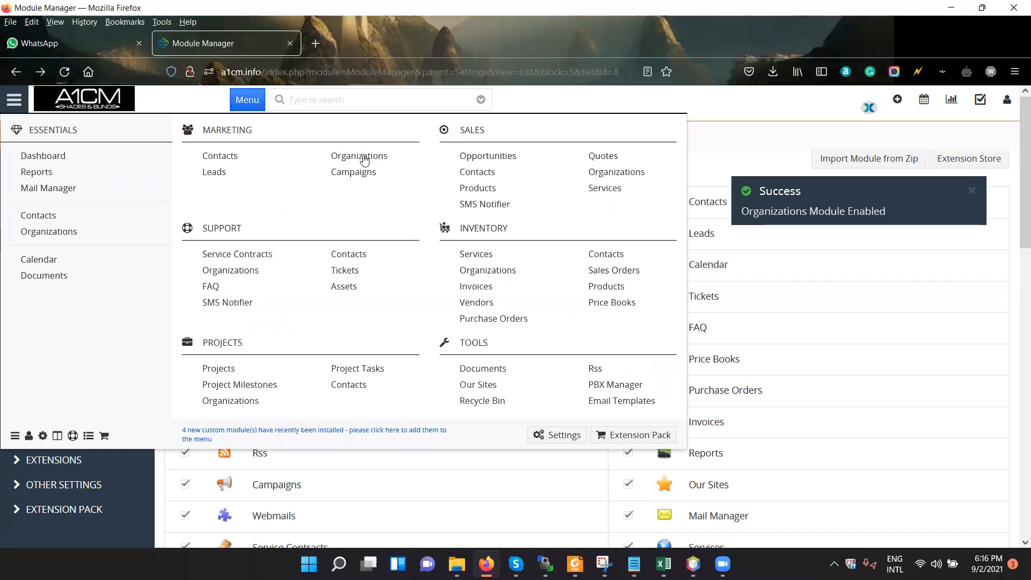
left_click(364, 157)
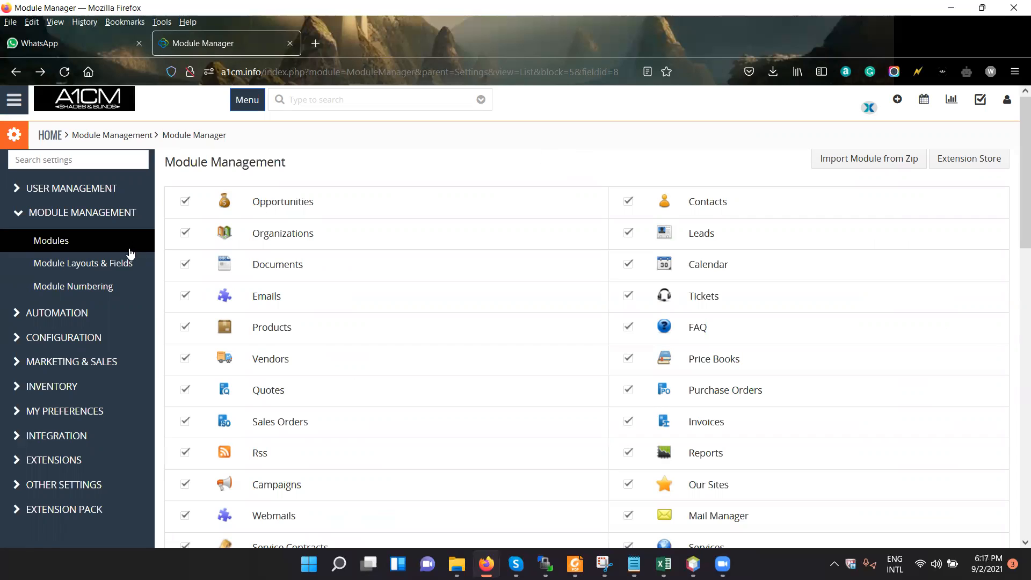
Return to the module list and review the settings available for the Opportunities module and the remaining modules.
mouse_move(510, 208)
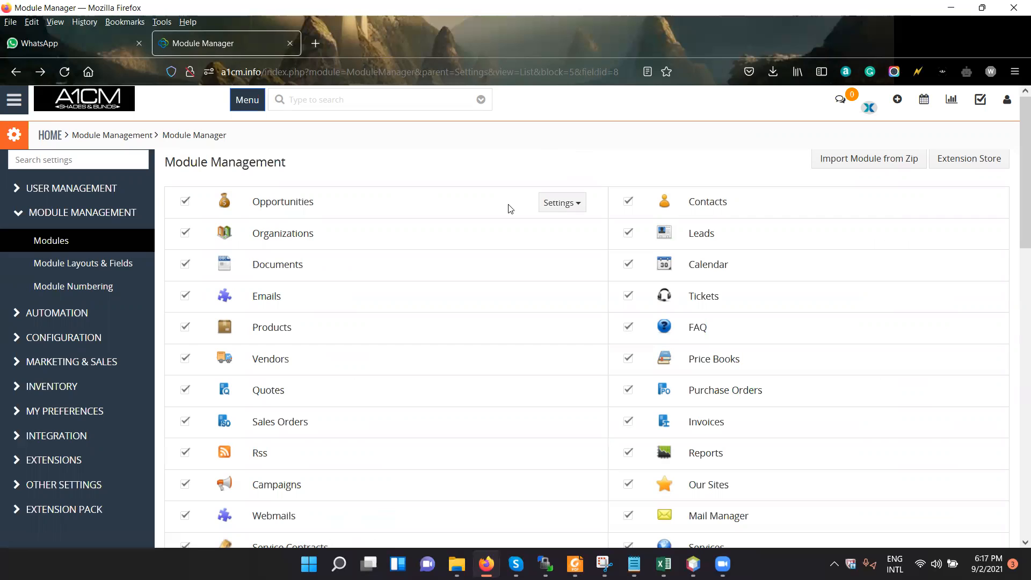
left_click(553, 207)
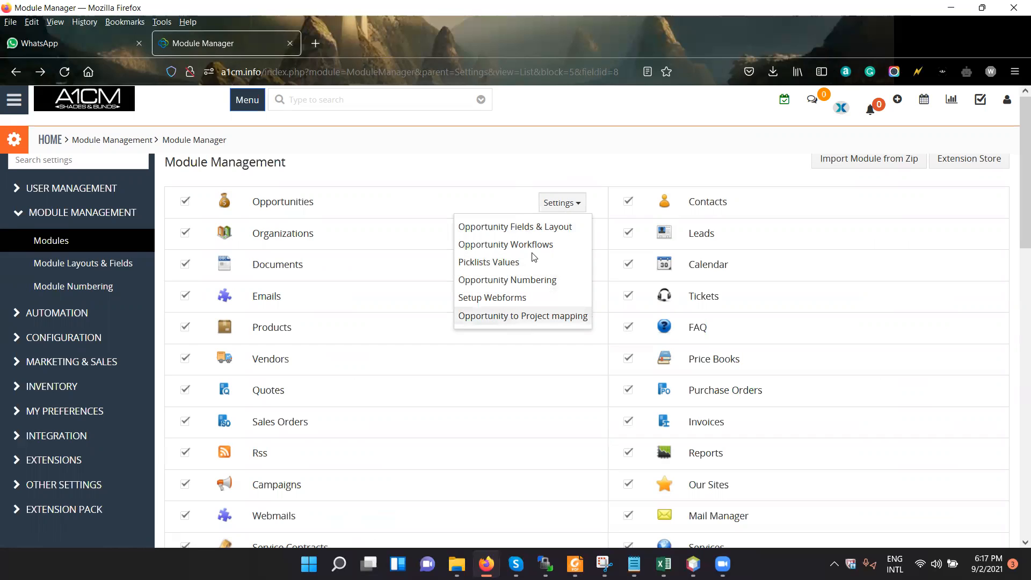
left_click(575, 237)
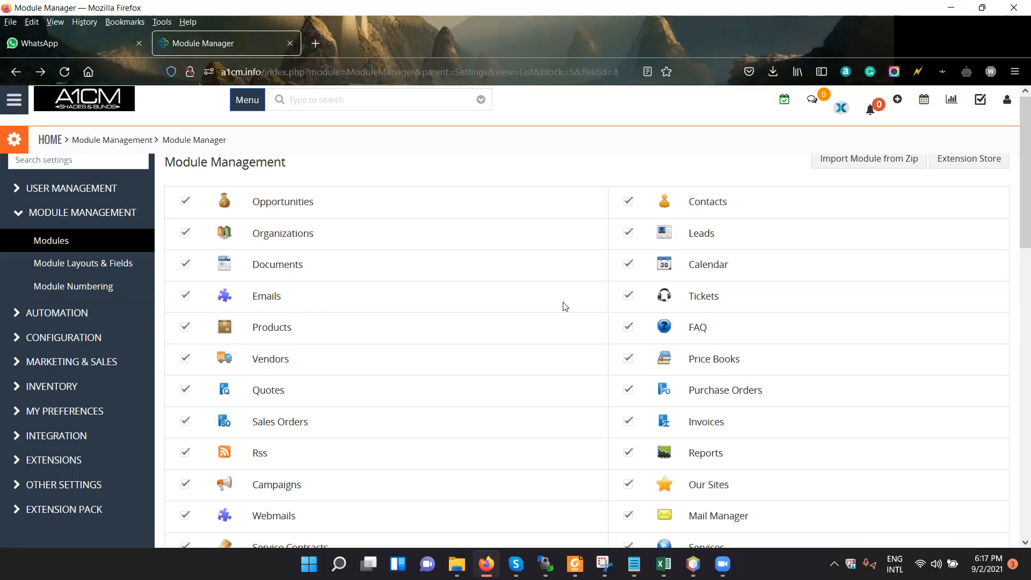
scroll(554, 316, "down", 1)
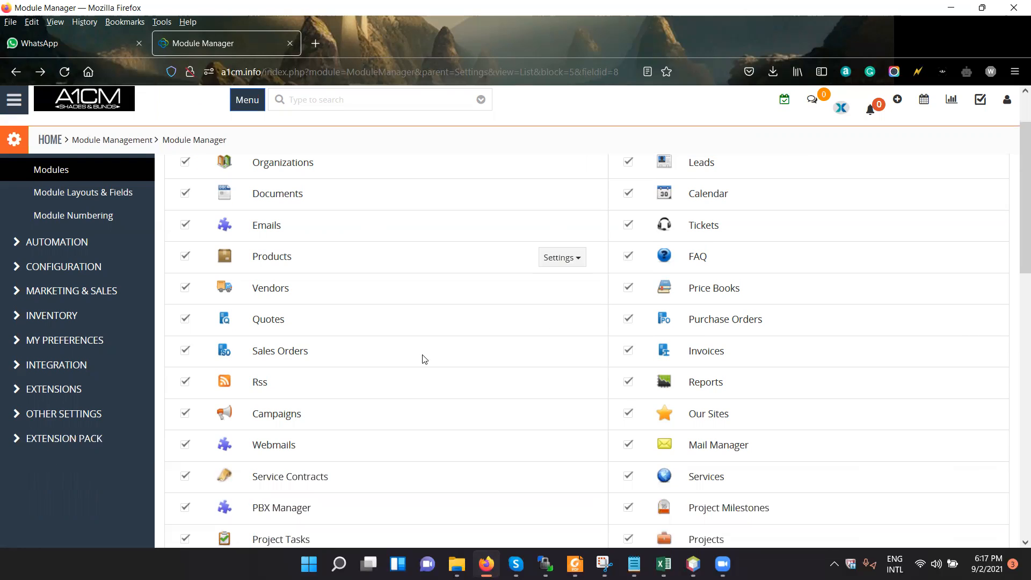
scroll(418, 359, "down", 3)
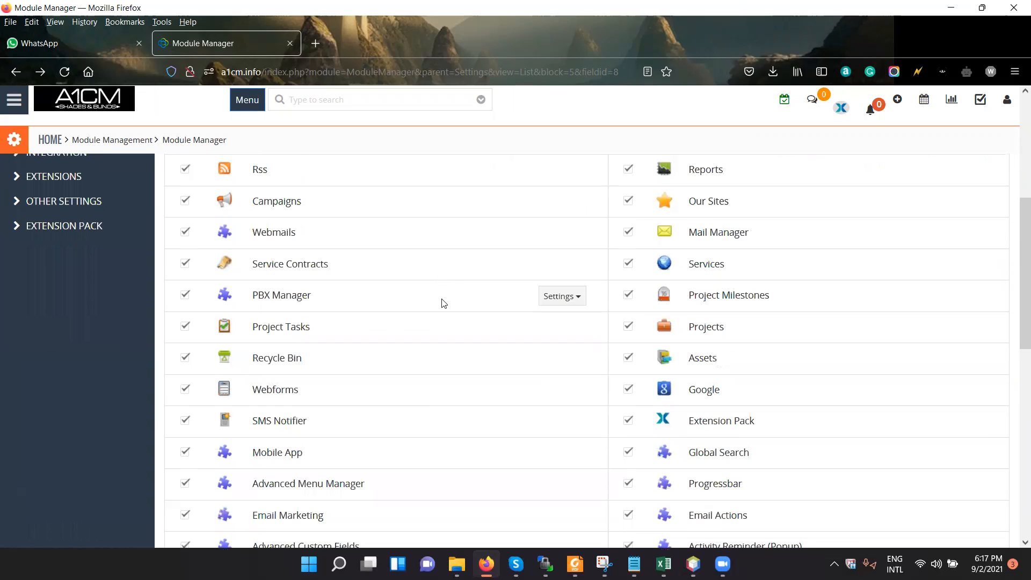
scroll(442, 303, "up", 4)
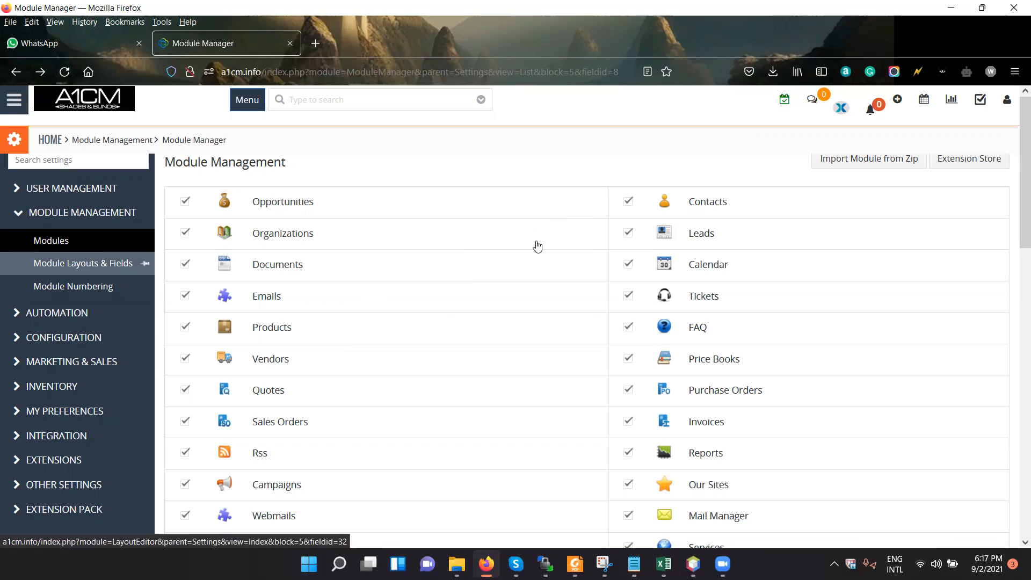
Open Module Layouts & Fields and look through the list of modules whose layouts can be edited.
left_click(561, 203)
left_click(591, 160)
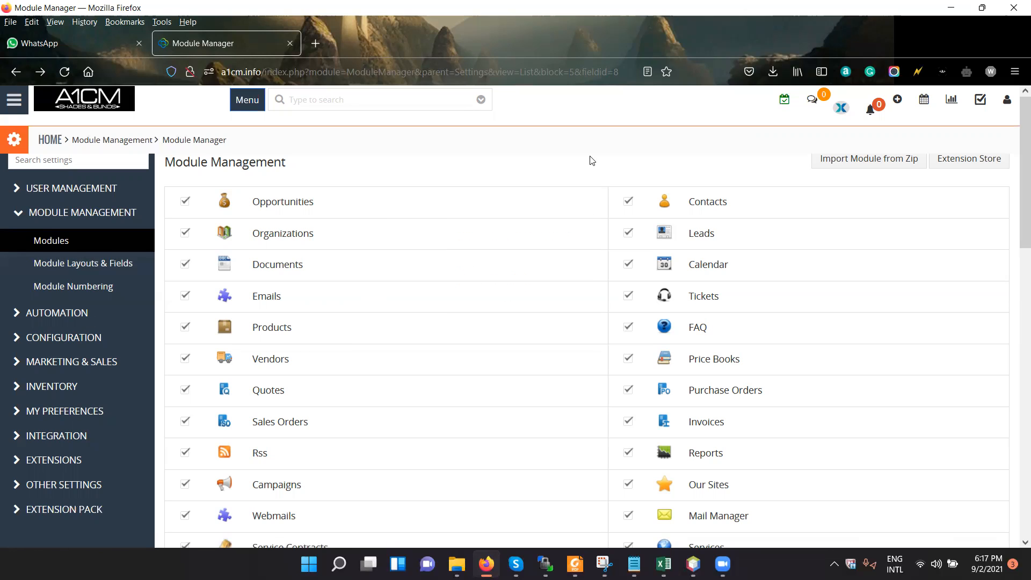
left_click(107, 272)
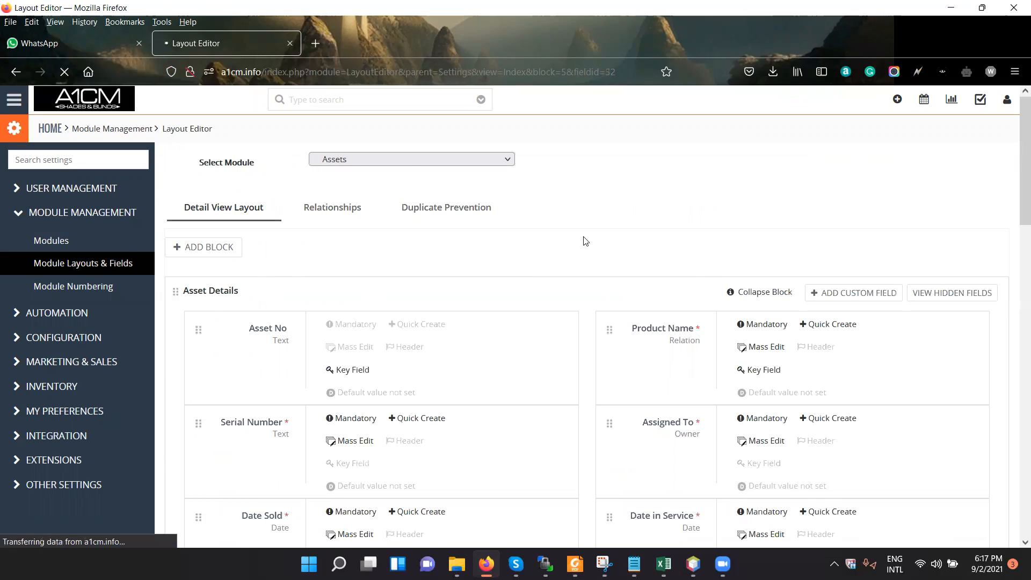
left_click(432, 166)
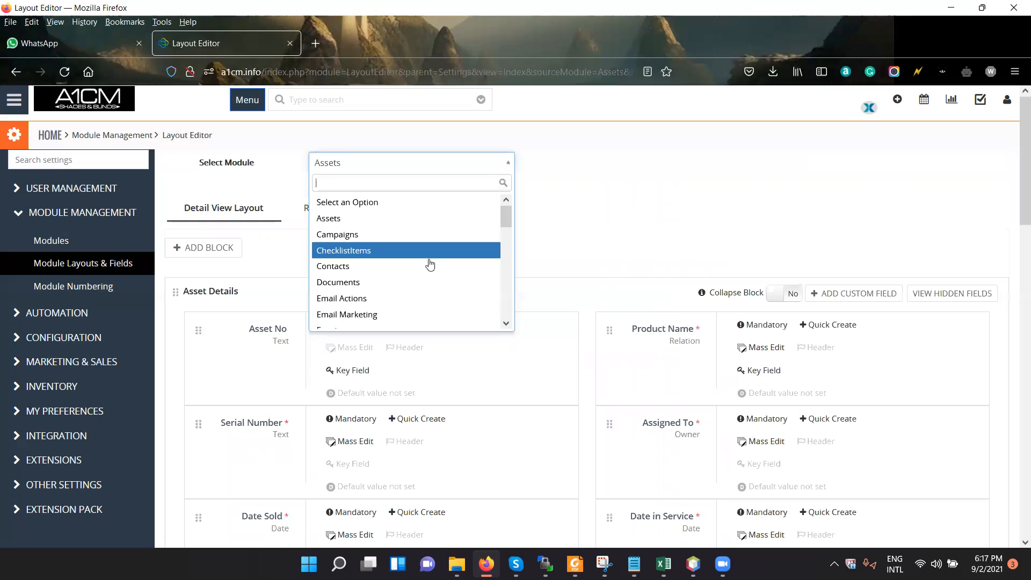
scroll(425, 271, "down", 10)
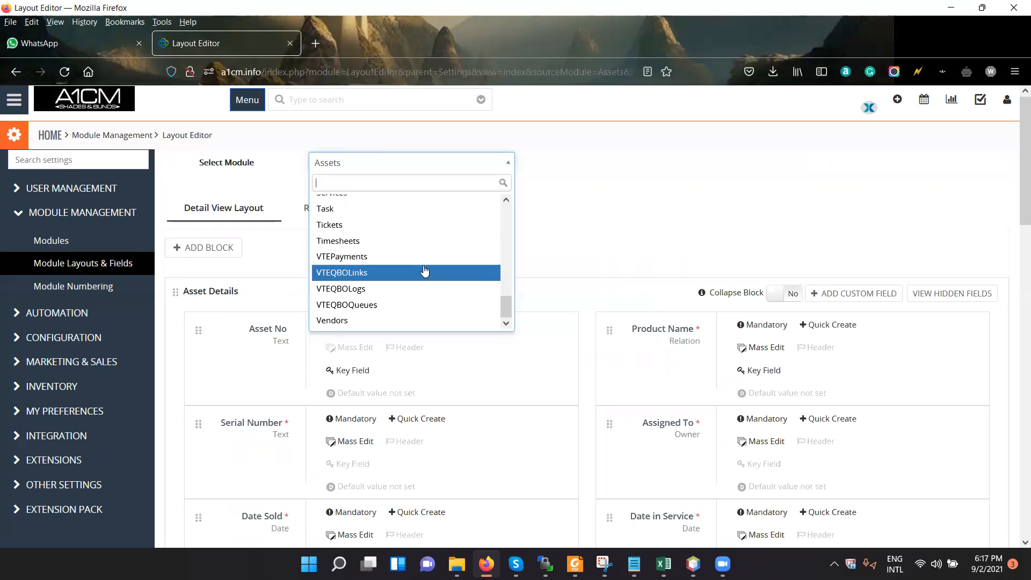
left_click(632, 217)
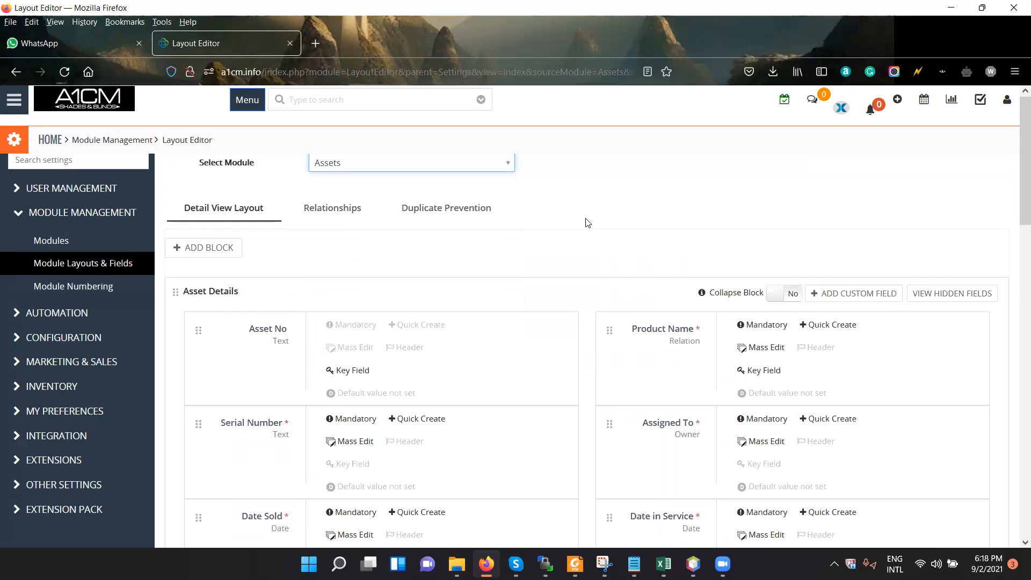
Review the Duplicate Prevention and Relationships settings of the Assets module, and return to its Detail View Layout.
left_click(461, 215)
left_click(352, 218)
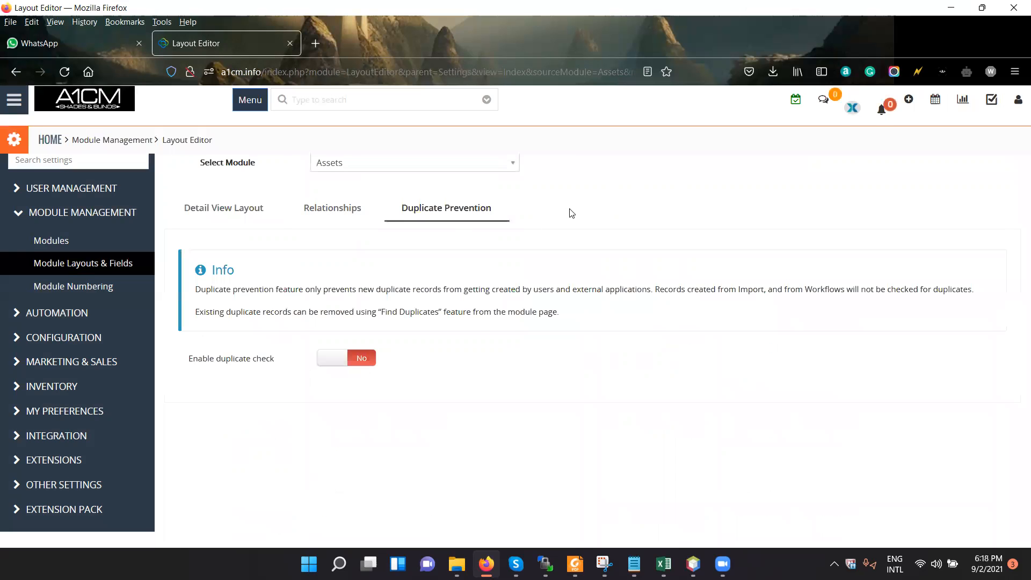
left_click(240, 210)
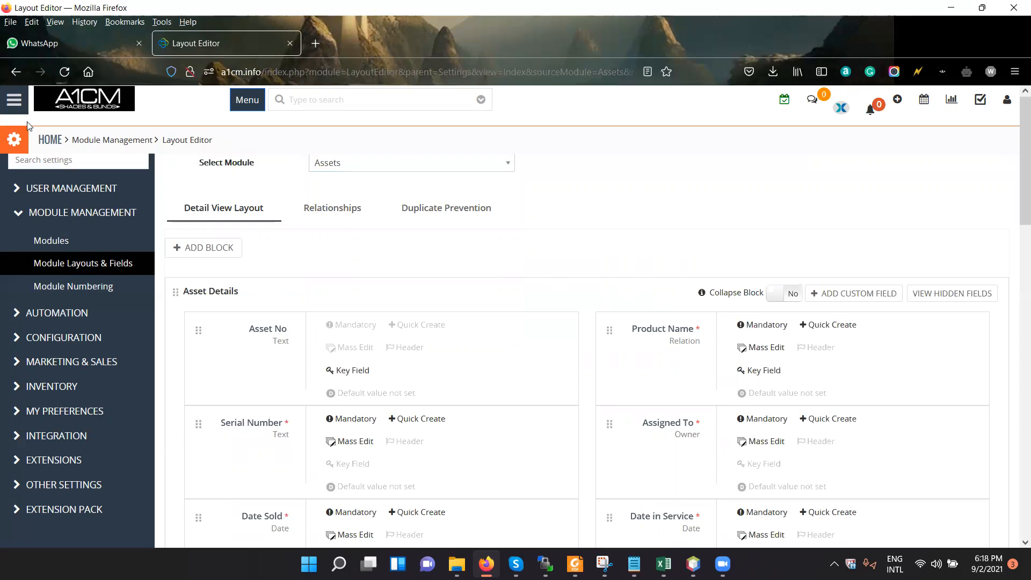
Open the Organizations module from the Marketing group in a new browser tab and switch to it.
left_click(7, 107)
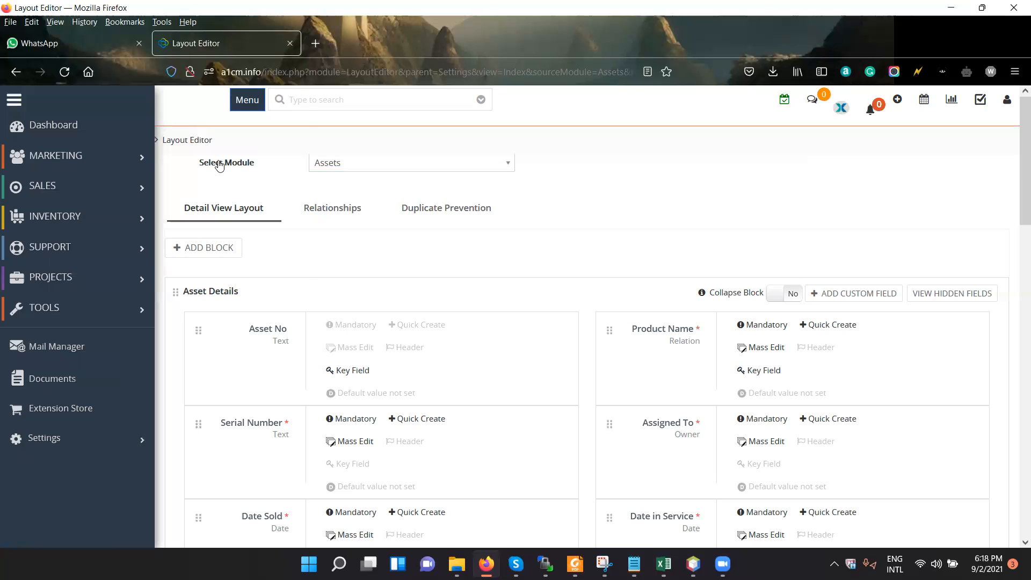
mouse_move(84, 161)
middle_click(223, 195)
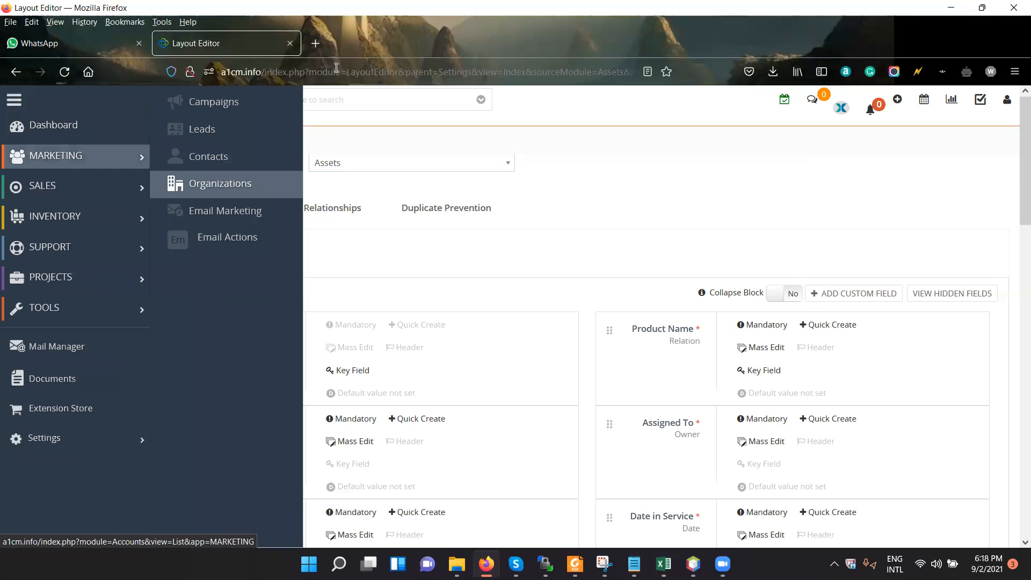
key("ctrl+Tab")
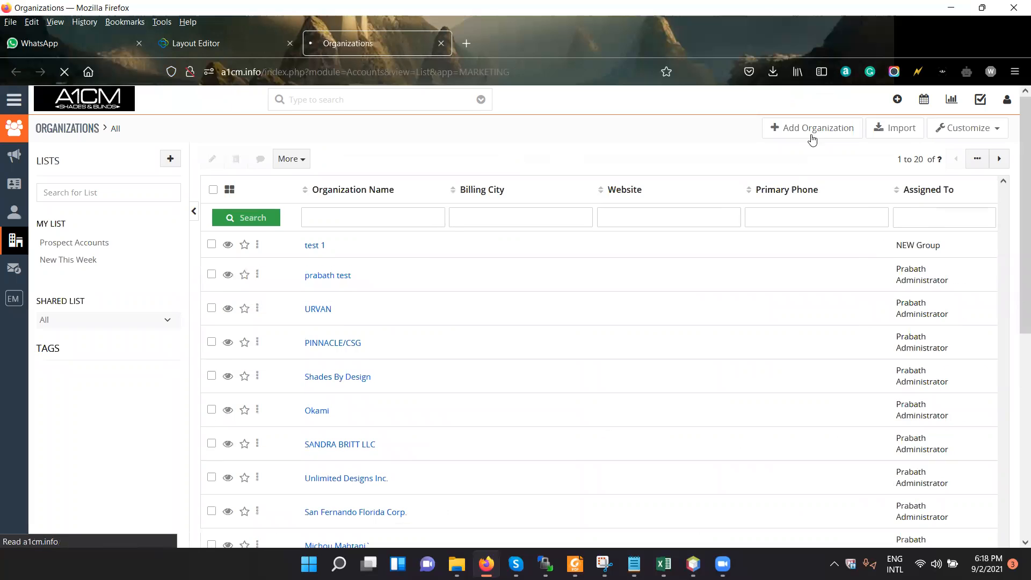
Start a new organization record and review the fields and blocks of its creation form.
left_click(811, 129)
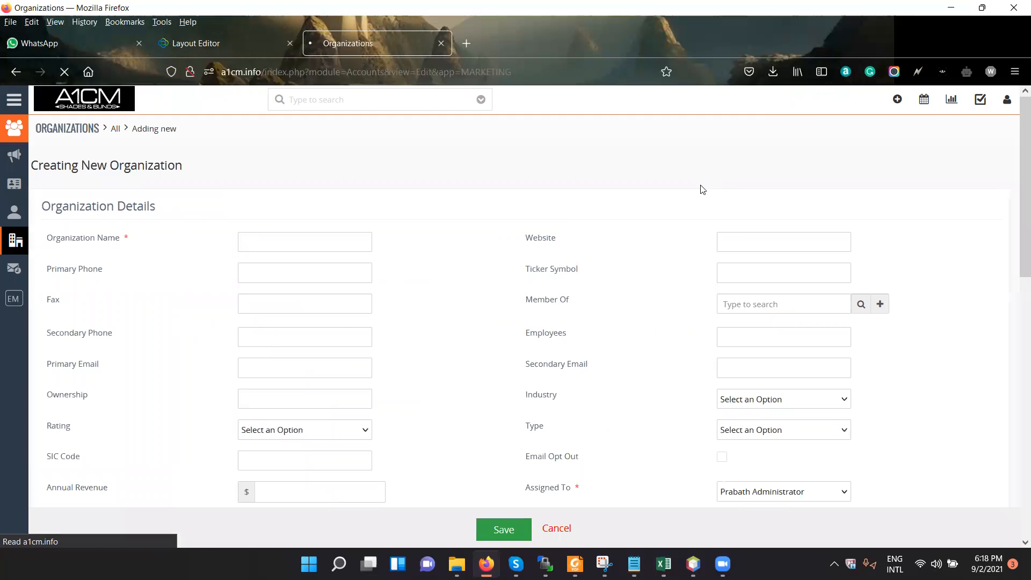
scroll(643, 317, "down", 2)
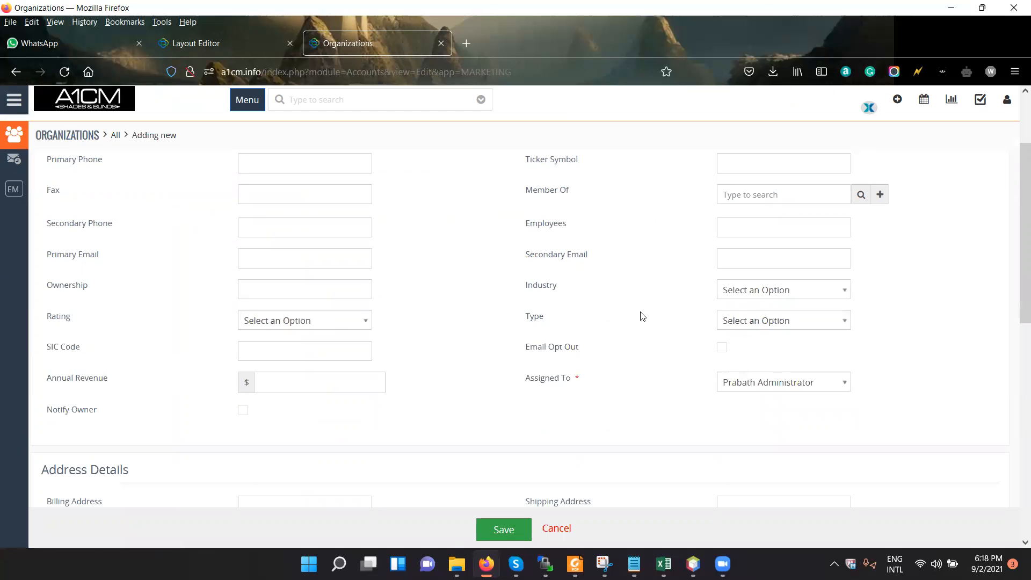
scroll(642, 316, "down", 2)
scroll(665, 221, "up", 4)
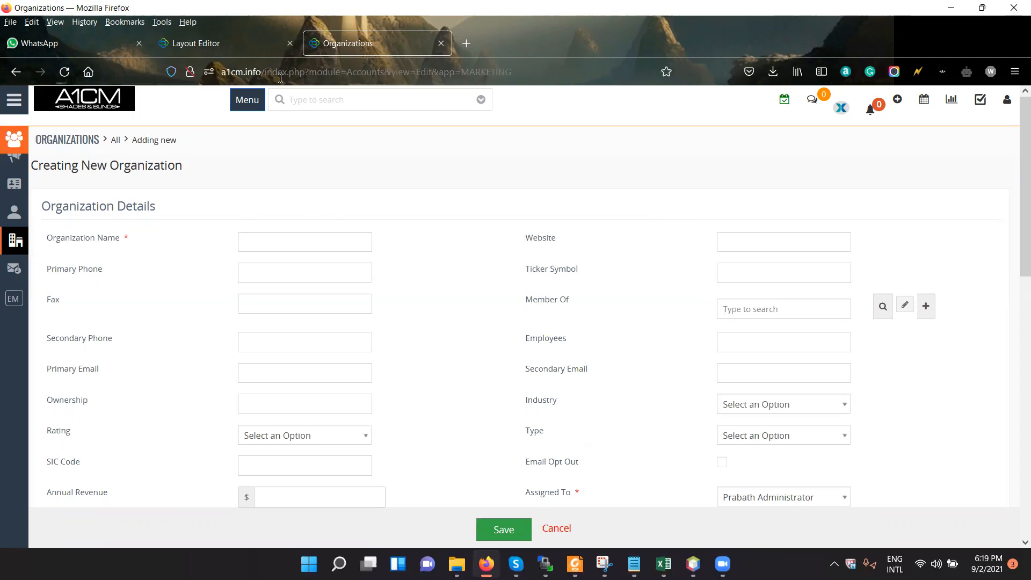
Return to the layout editor, select the Organizations module, and compare it with the new organization form.
left_click(250, 42)
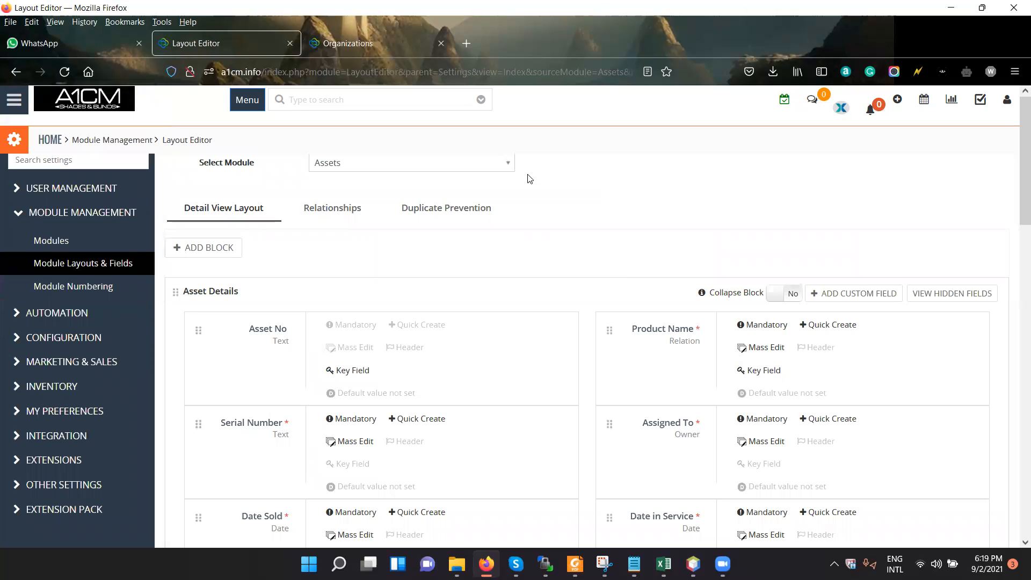
left_click(402, 170)
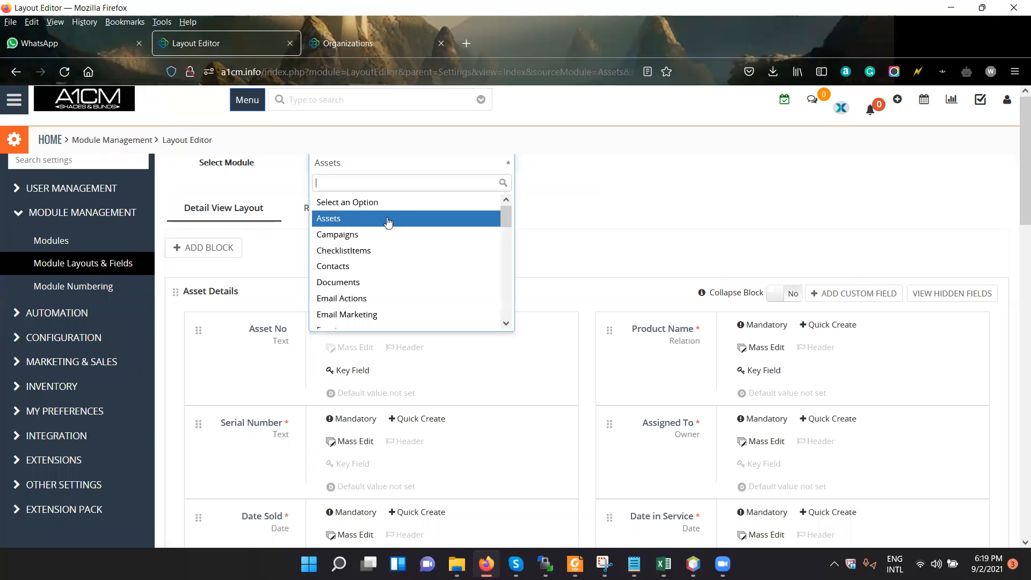
scroll(387, 281, "down", 2)
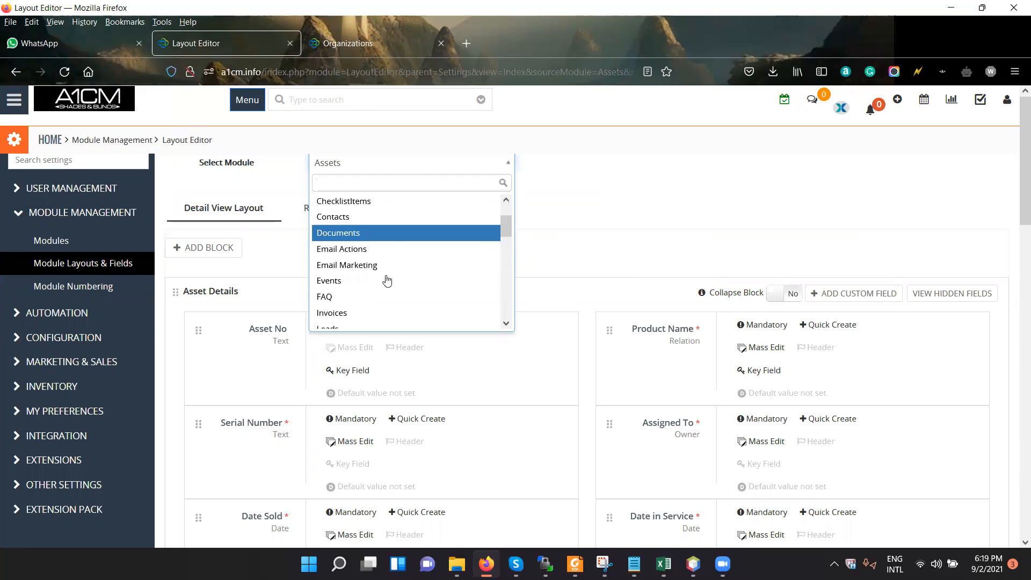
scroll(391, 253, "down", 5)
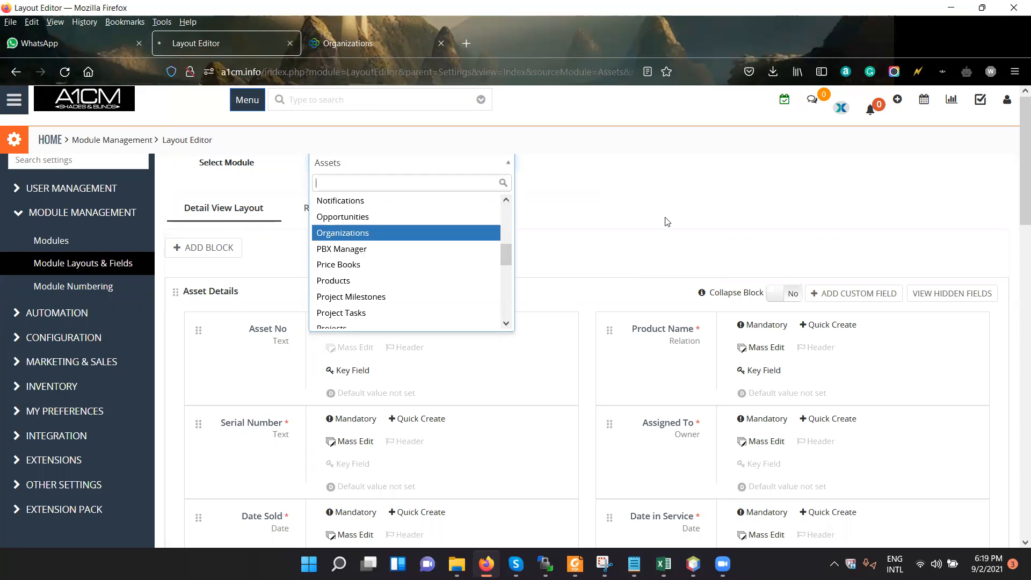
key("Return")
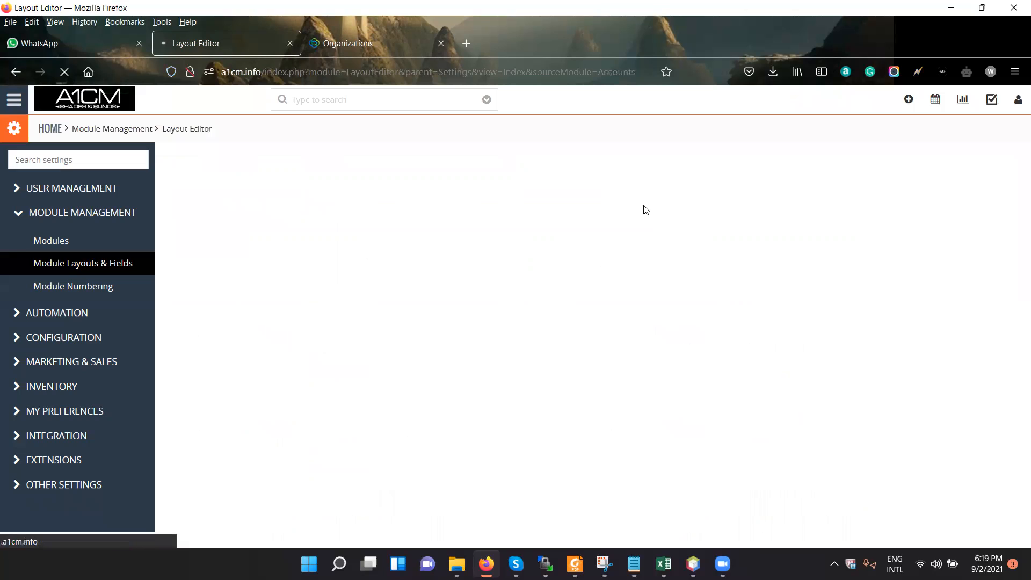
left_click(383, 52)
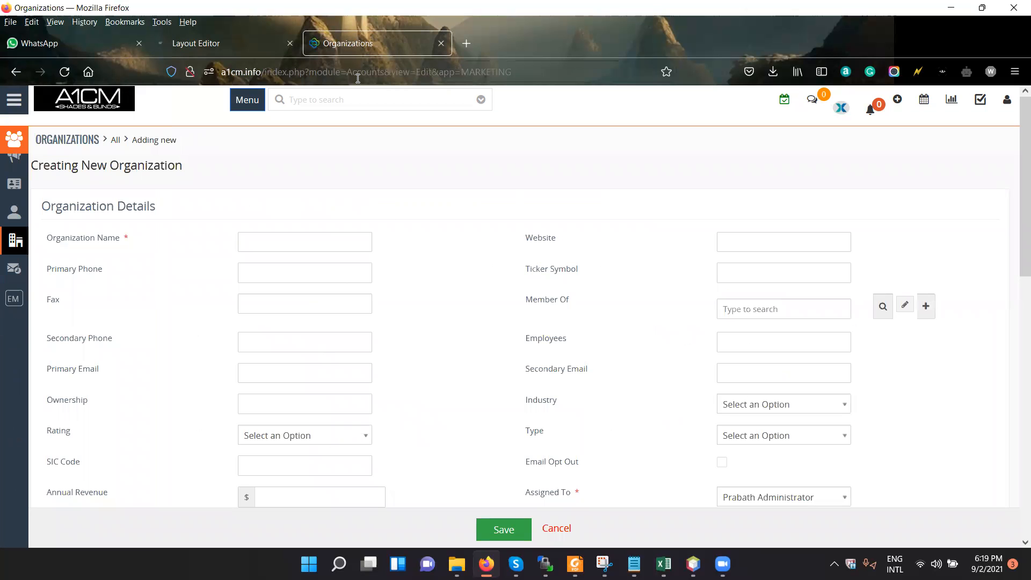
left_click(248, 42)
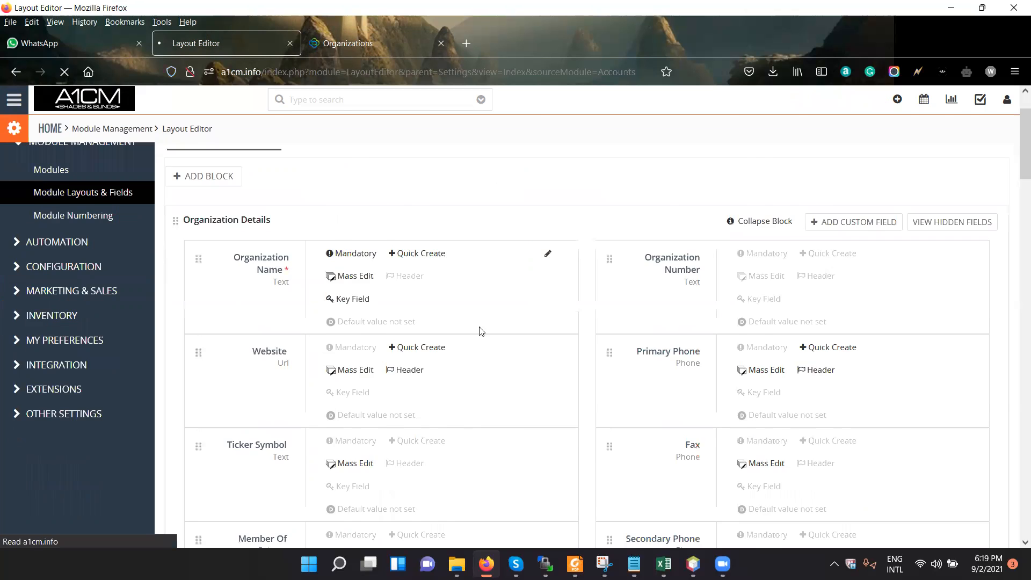
Look through the Organization Details fields and open the form for creating a custom field.
scroll(507, 418, "down", 3)
scroll(507, 418, "up", 2)
scroll(507, 417, "up", 3)
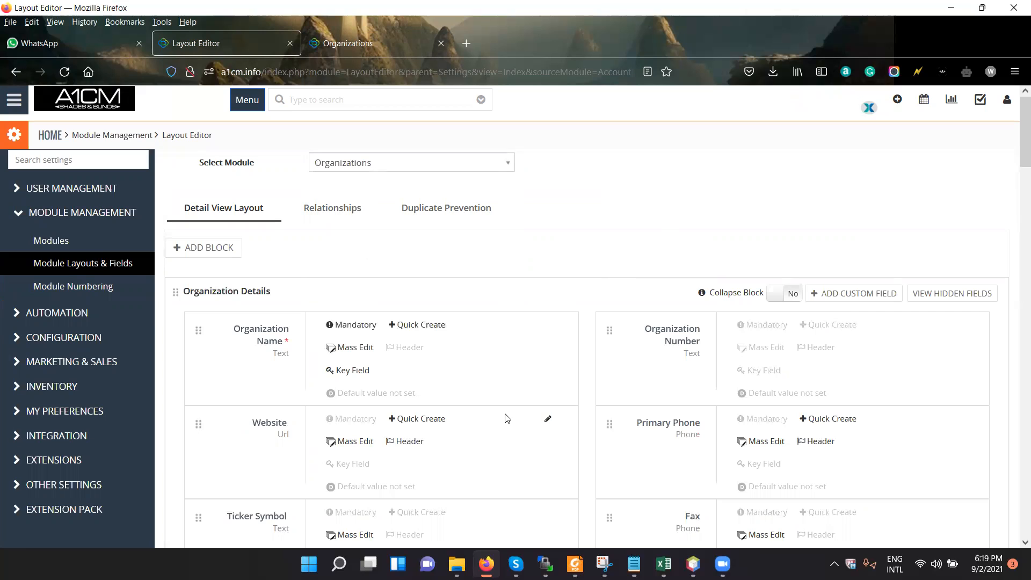
left_click(863, 293)
left_click(694, 122)
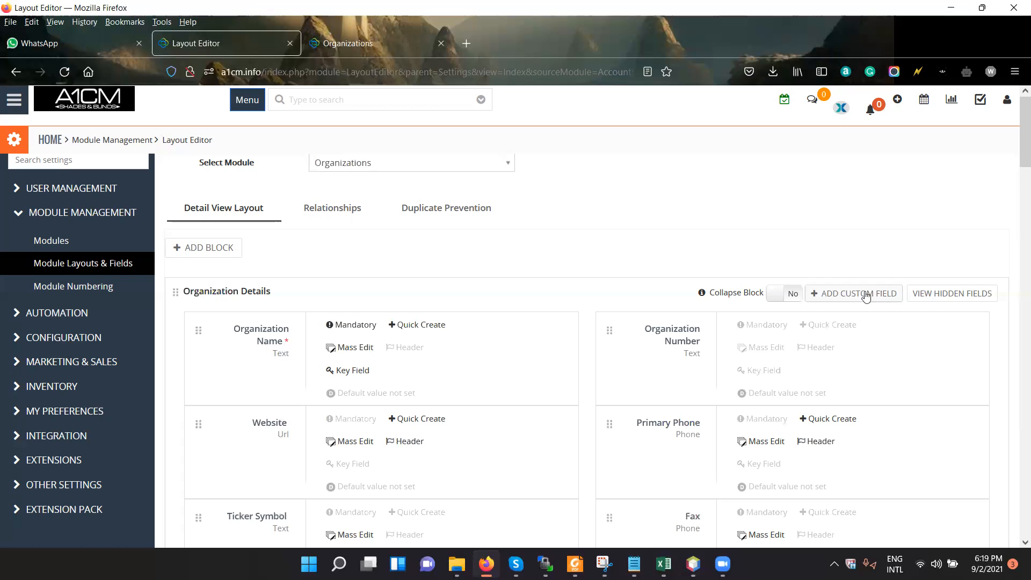
scroll(682, 463, "down", 5)
scroll(671, 475, "down", 5)
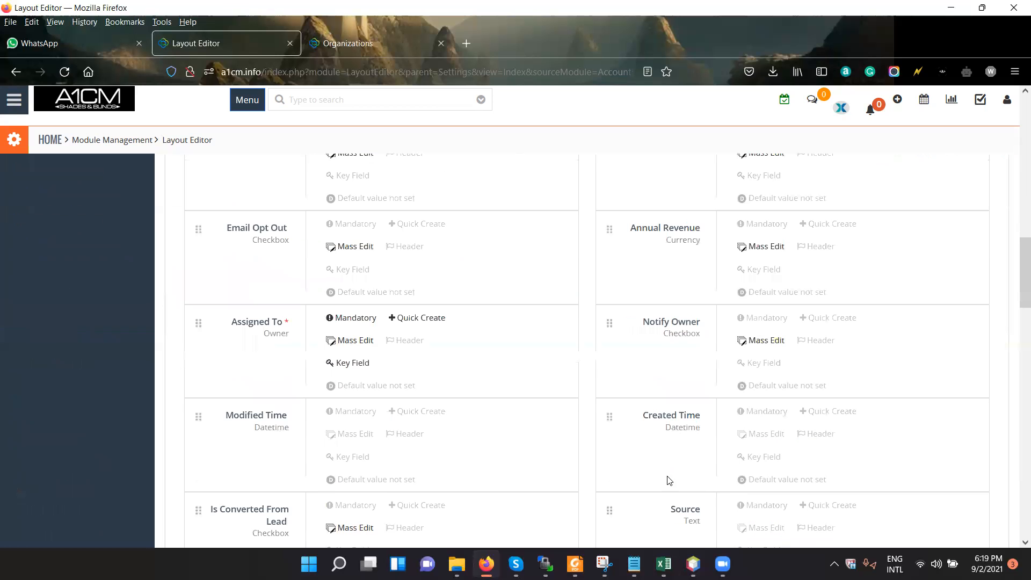
scroll(386, 354, "down", 5)
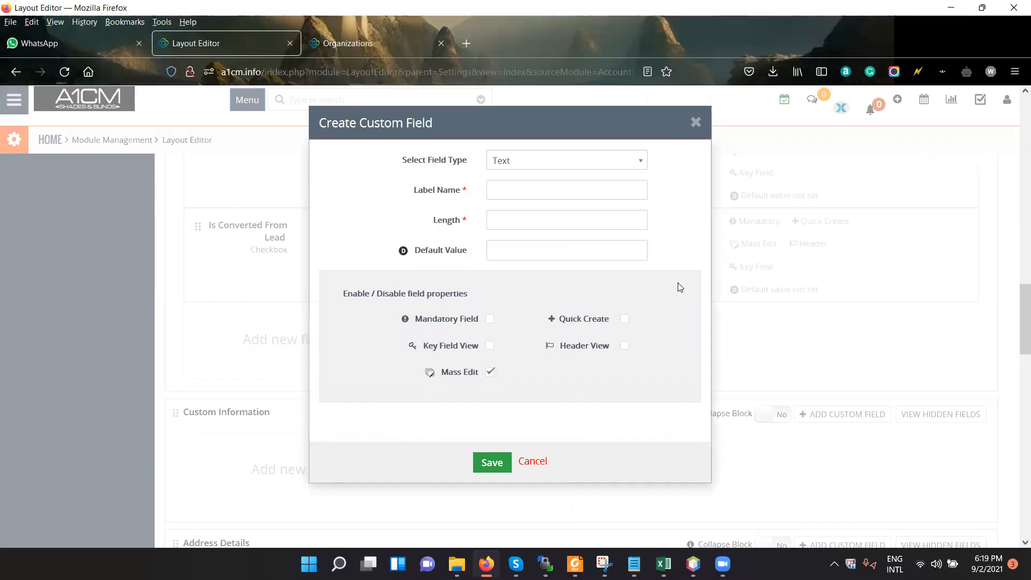
Label the custom field "Additional Phone no" and set its field type to Phone.
left_click(531, 192)
type("Additional ")
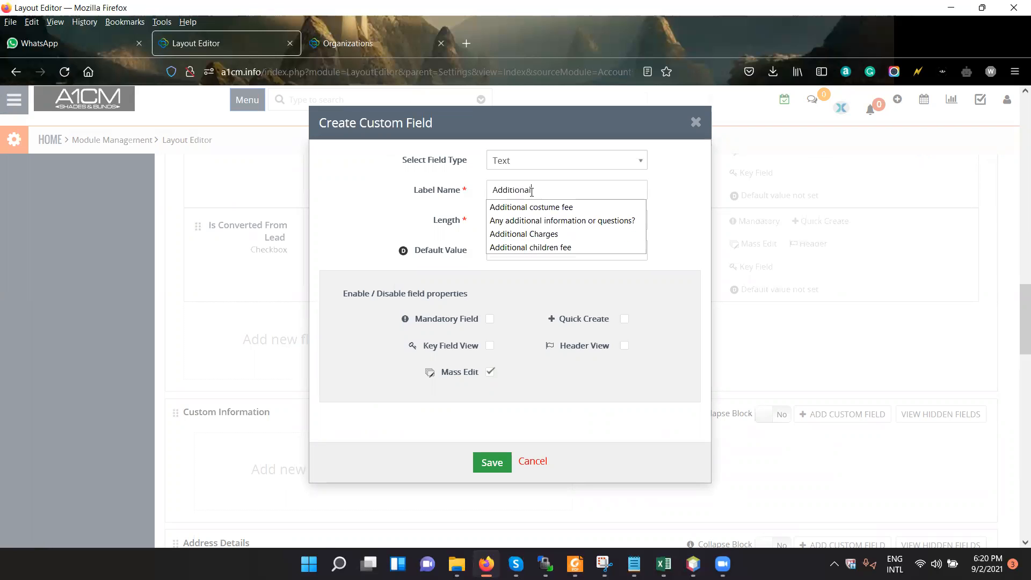
type("Phone n")
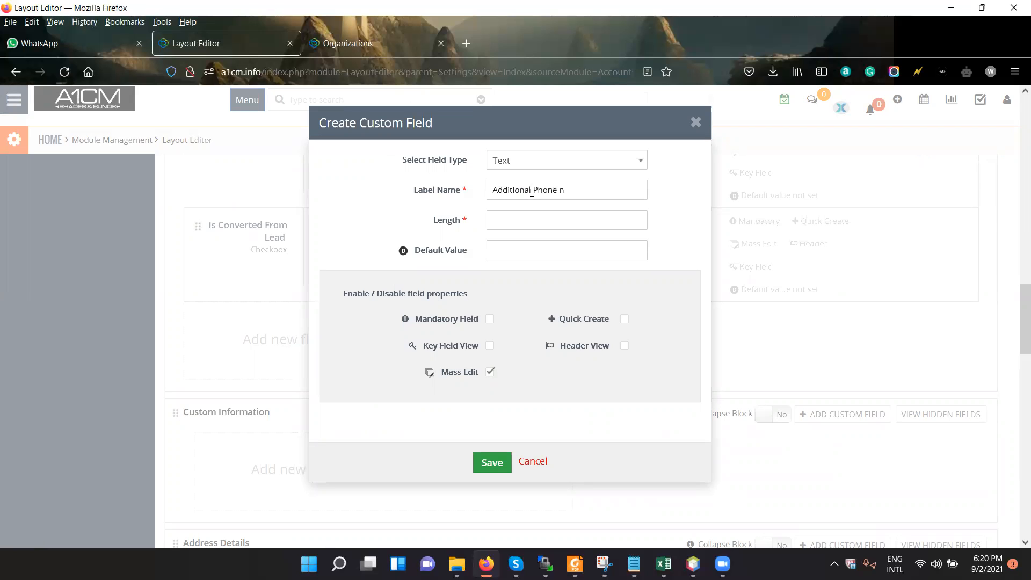
type("o")
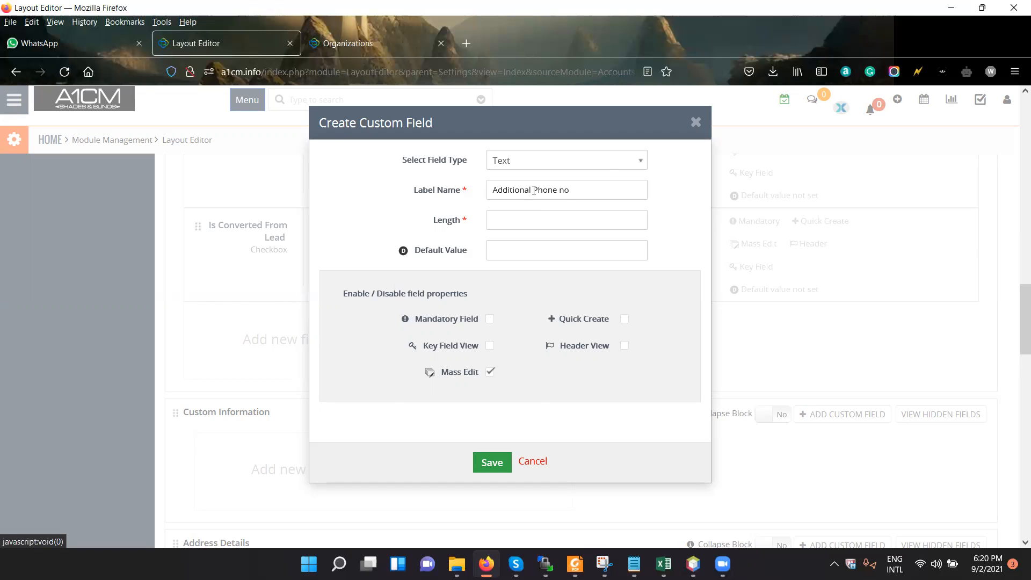
left_click(562, 160)
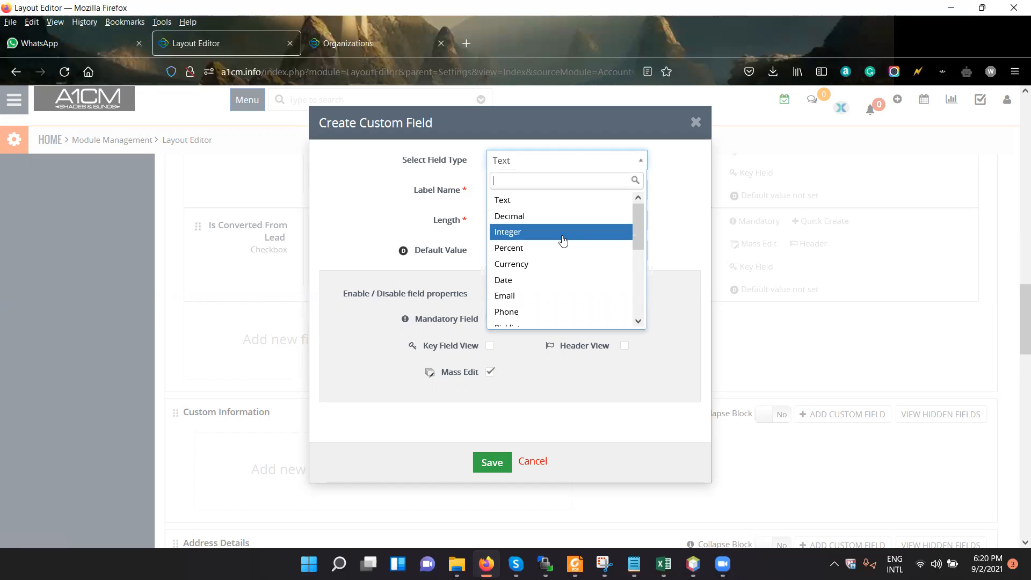
scroll(564, 244, "down", 2)
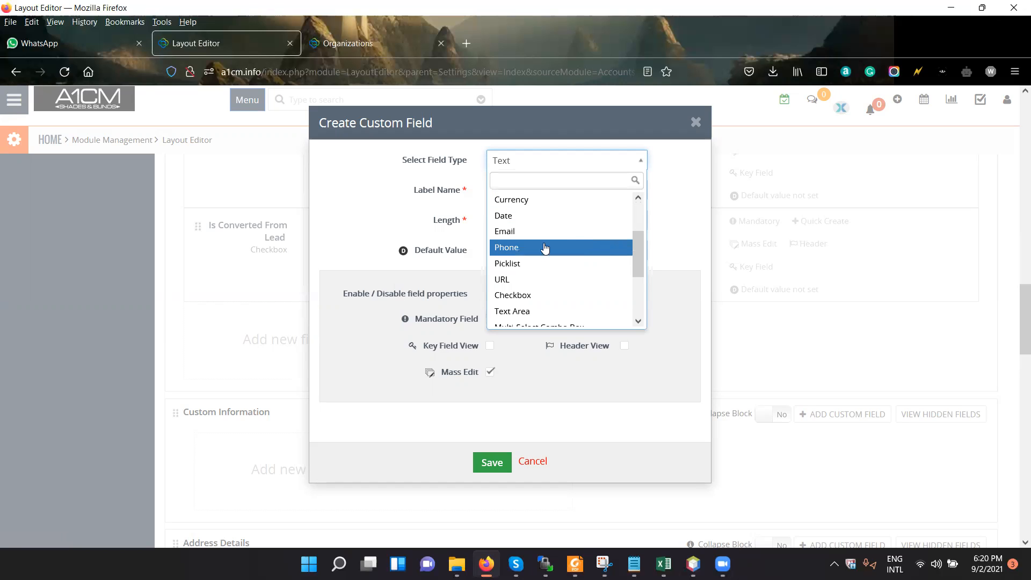
left_click(569, 247)
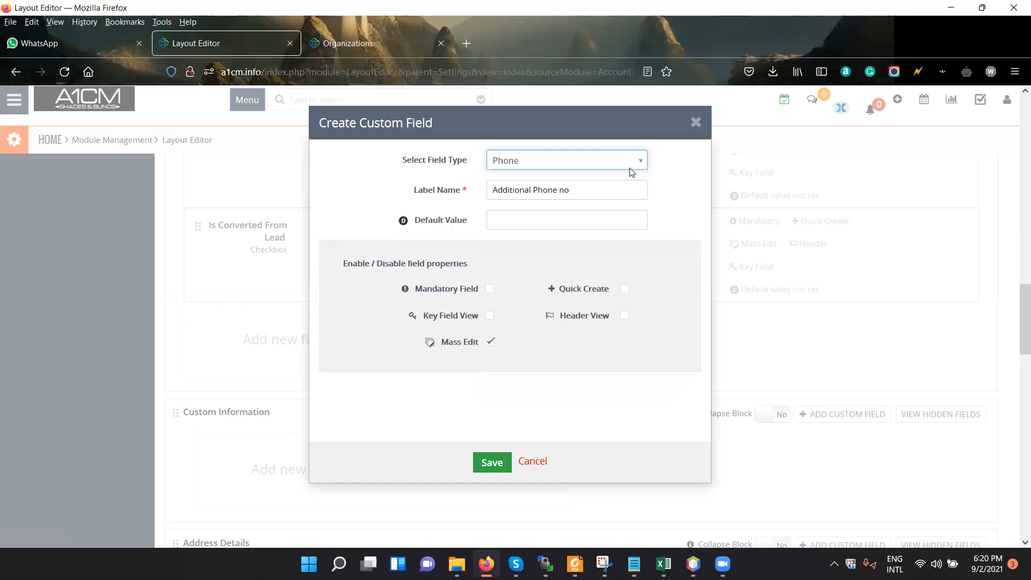
Try the Email, Currency, Date and Phone field types in turn to compare the options each offers for the custom field.
left_click(596, 167)
left_click(585, 294)
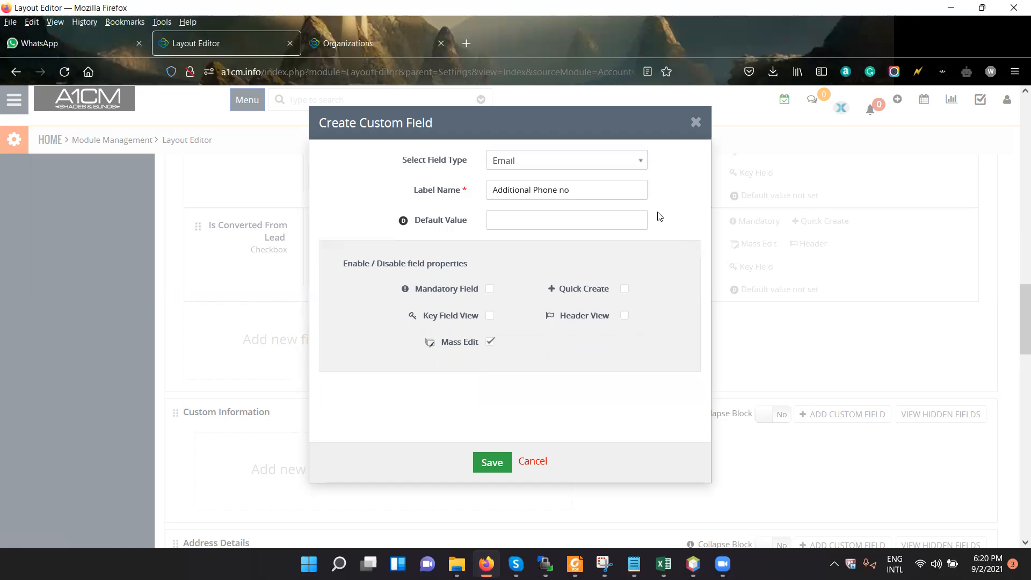
left_click(643, 166)
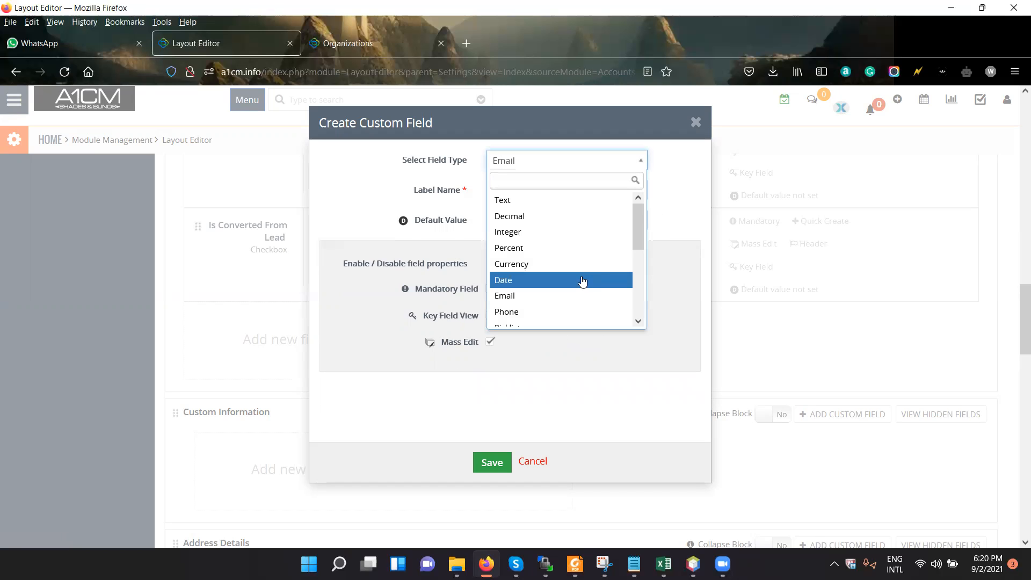
left_click(601, 263)
left_click(595, 162)
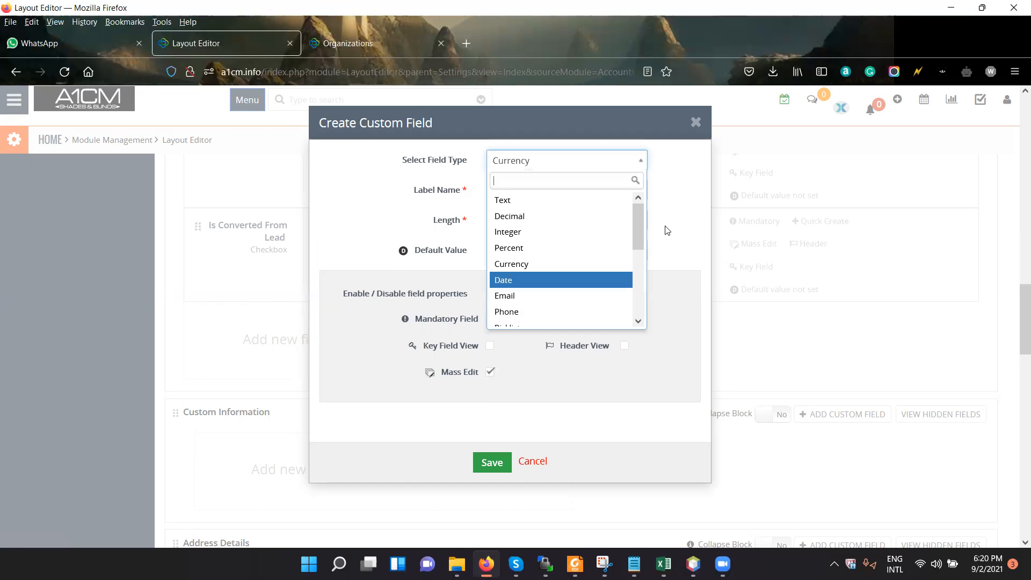
left_click(674, 186)
left_click(625, 227)
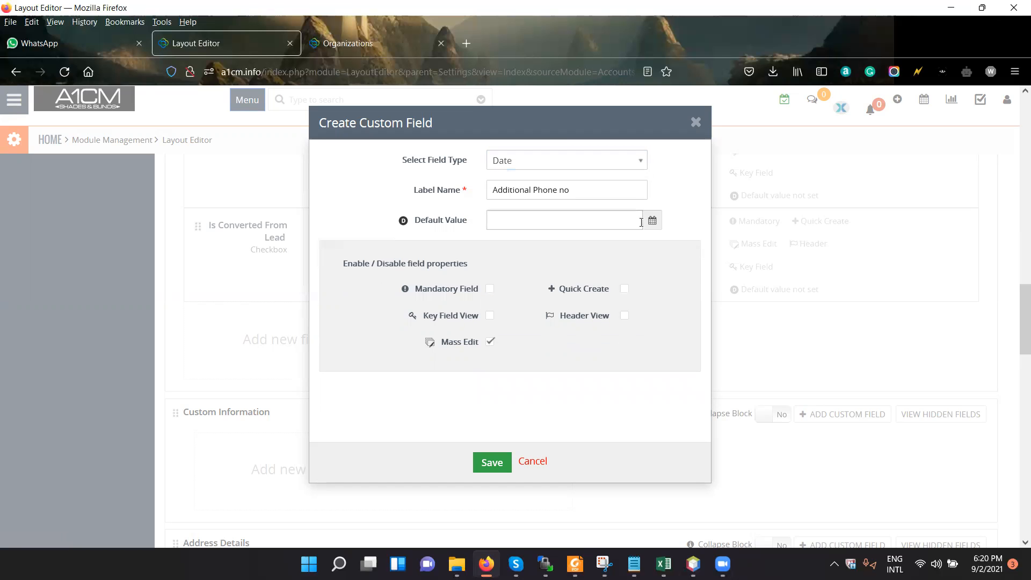
left_click(651, 221)
left_click(652, 193)
left_click(567, 160)
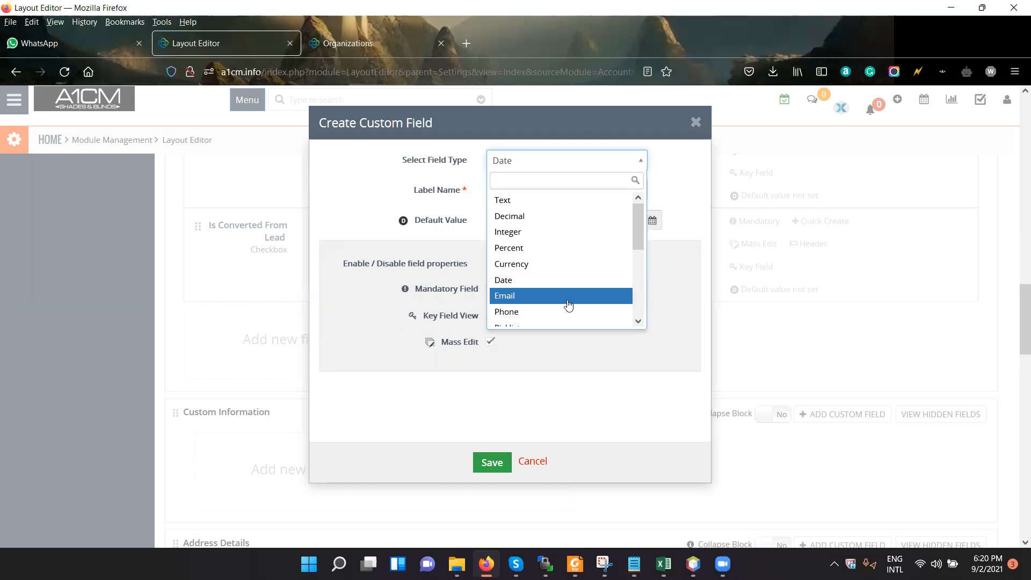
left_click(567, 312)
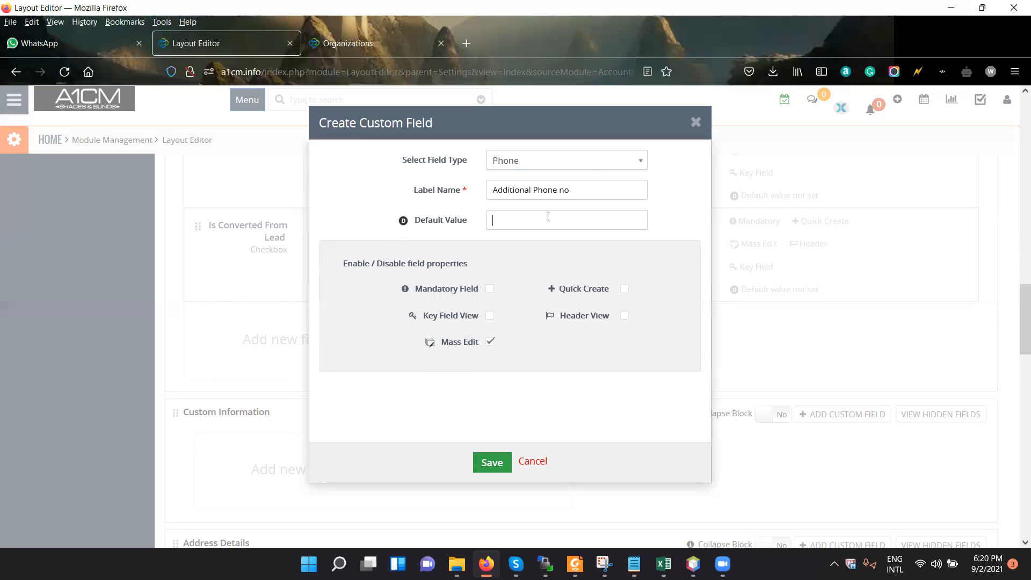
Set the custom field's type to Text with length 20, enable Mandatory Field and Quick Create, and save it.
left_click(589, 167)
left_click(591, 202)
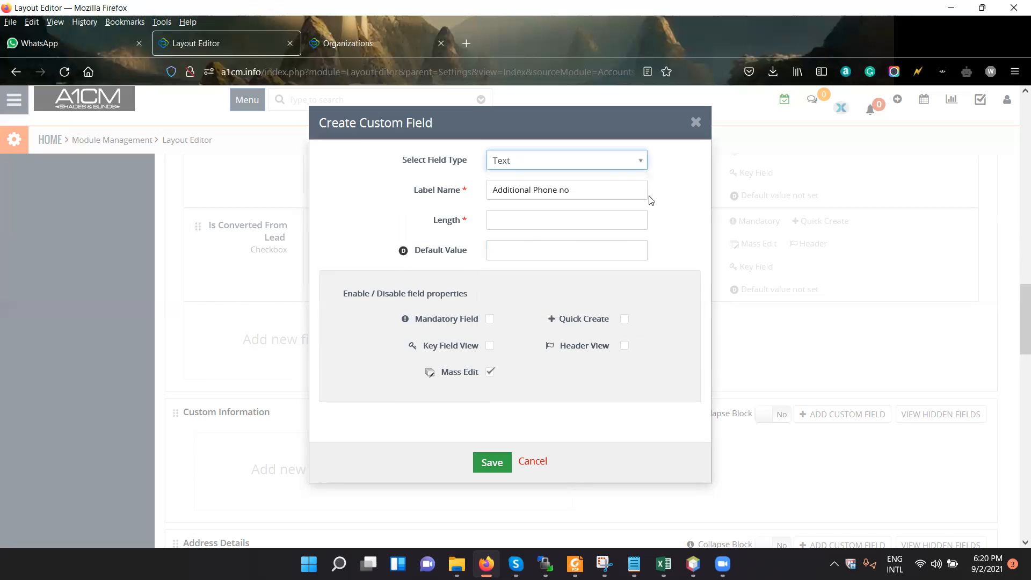
left_click(531, 230)
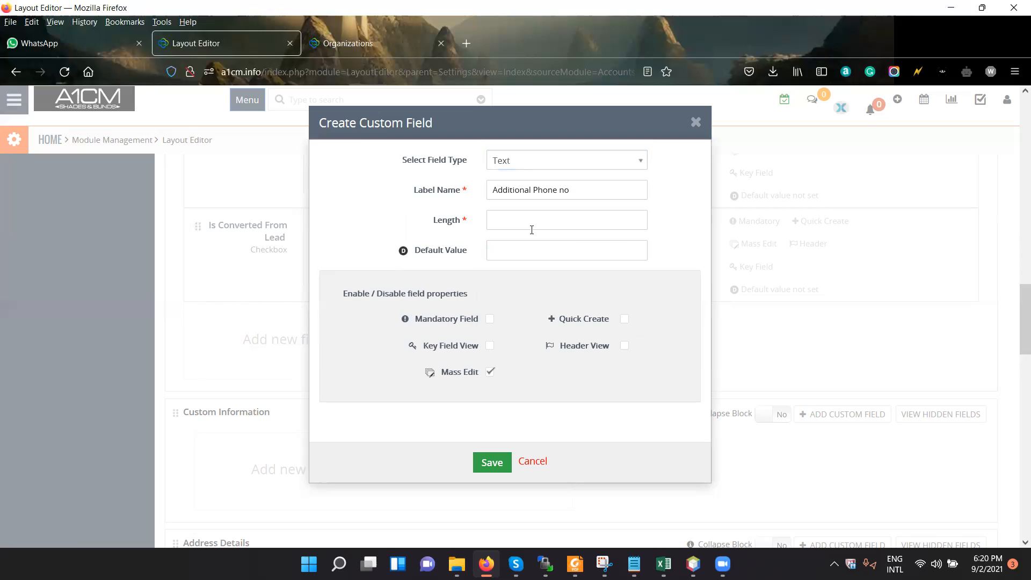
type("20")
left_click(490, 321)
left_click(625, 346)
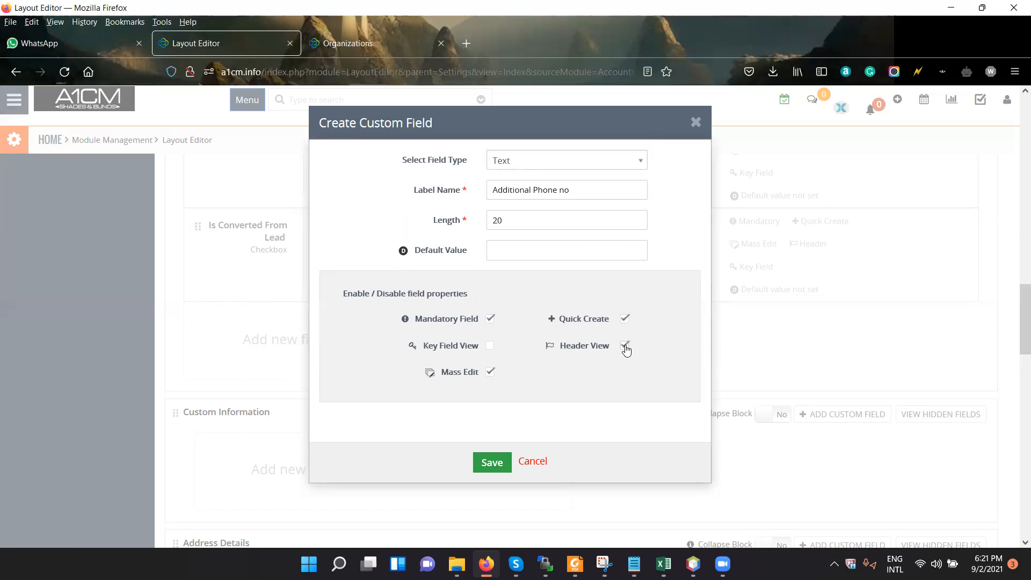
left_click(490, 349)
left_click(490, 471)
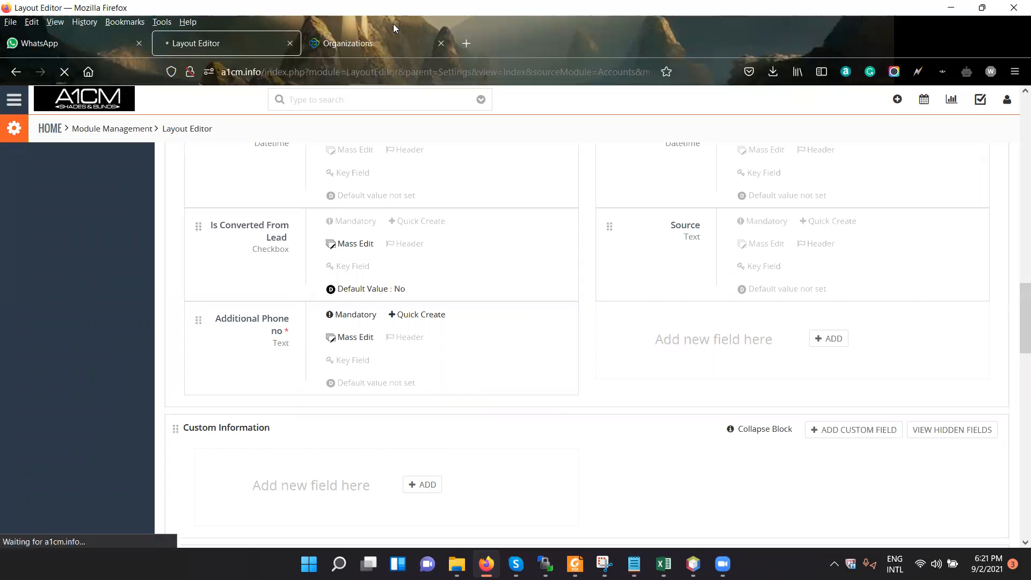
Check the Additional Phone no field and its mandatory mark in the new organization form.
key("ctrl+Tab")
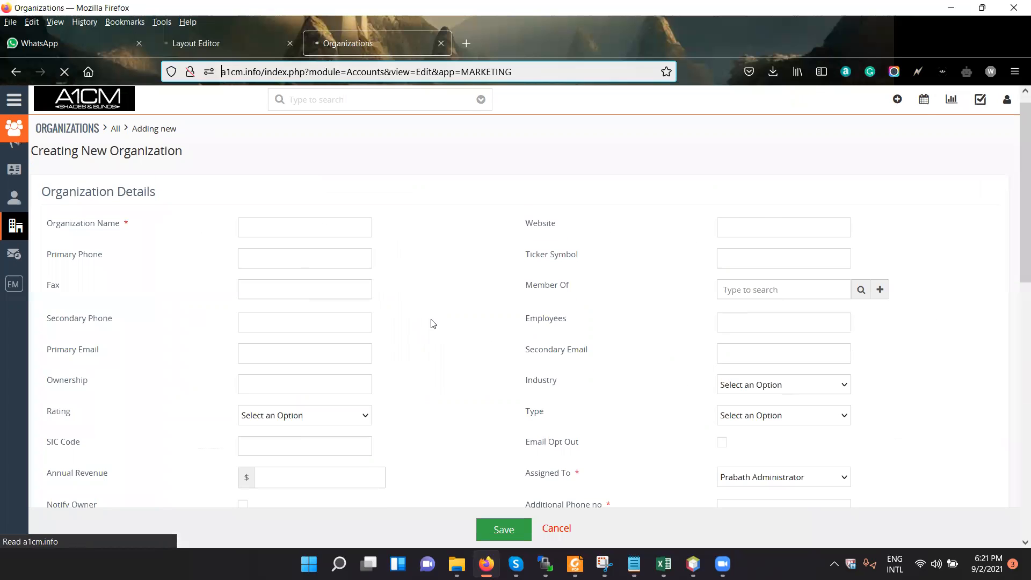
scroll(878, 324, "down", 3)
left_click(605, 303)
double_click(615, 316)
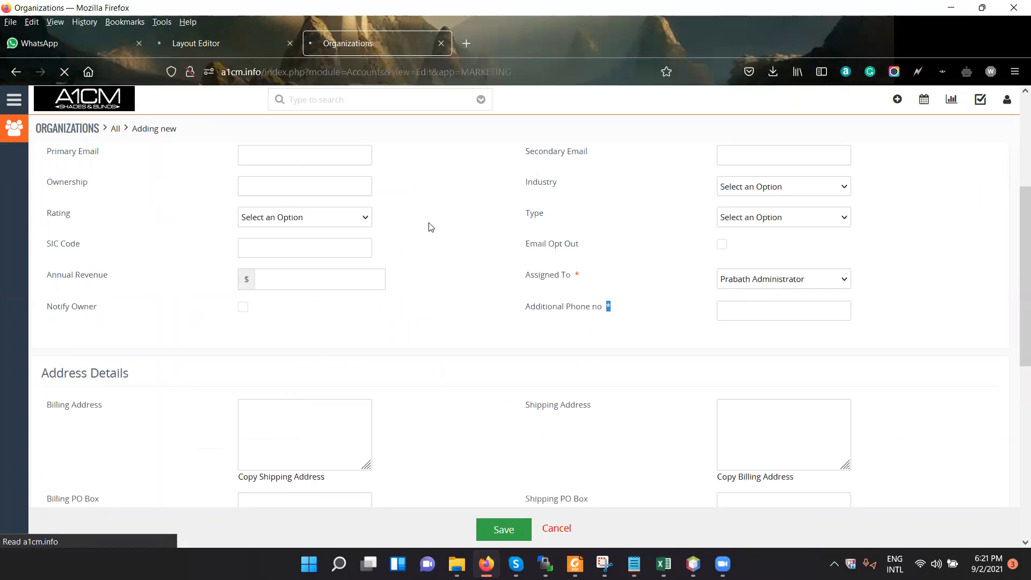
Make the Additional Phone no field non-mandatory in the layout editor, and delete that field from Organization Details.
key("ctrl+Page_Up")
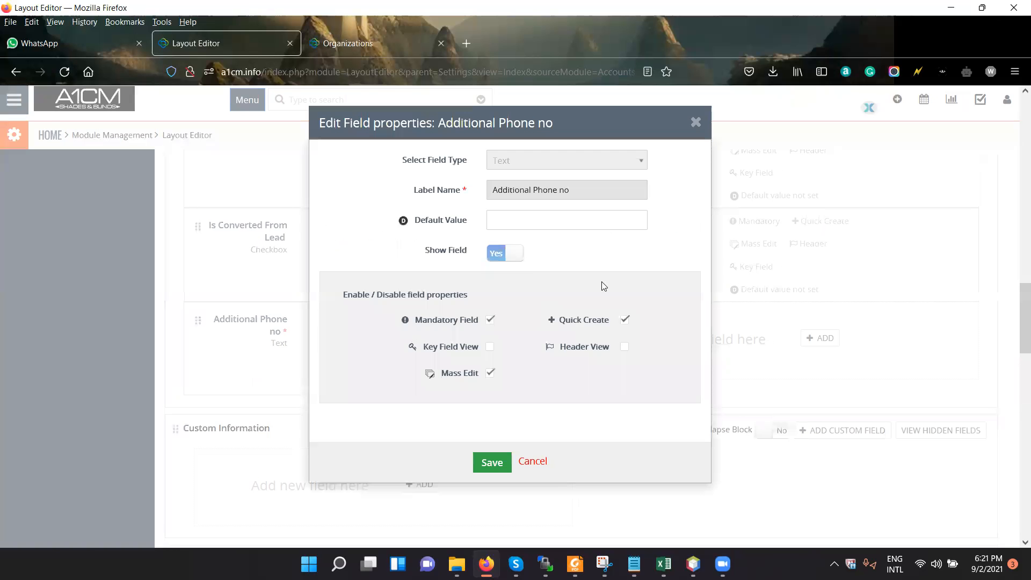
left_click(491, 320)
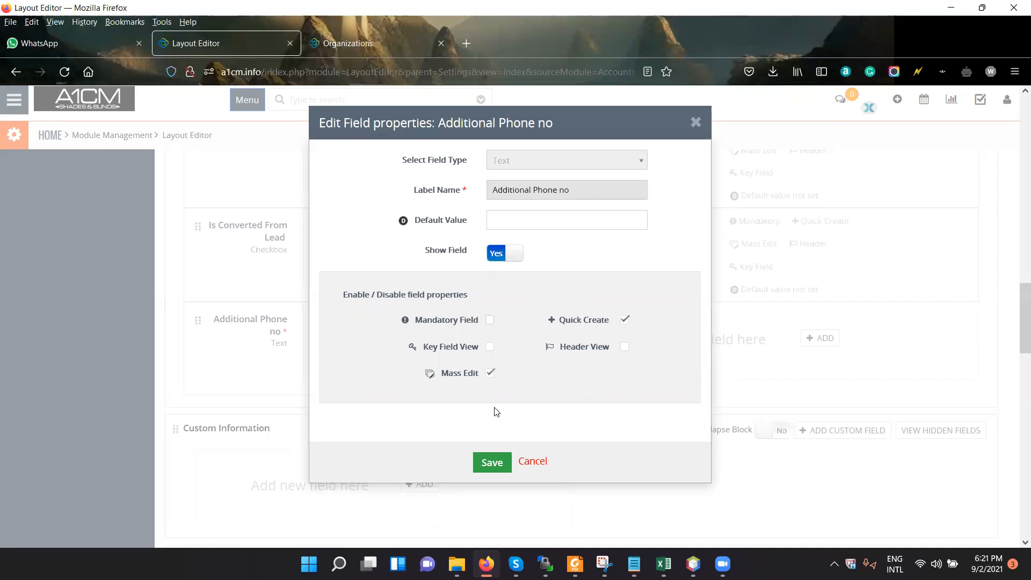
left_click(511, 256)
left_click(514, 257)
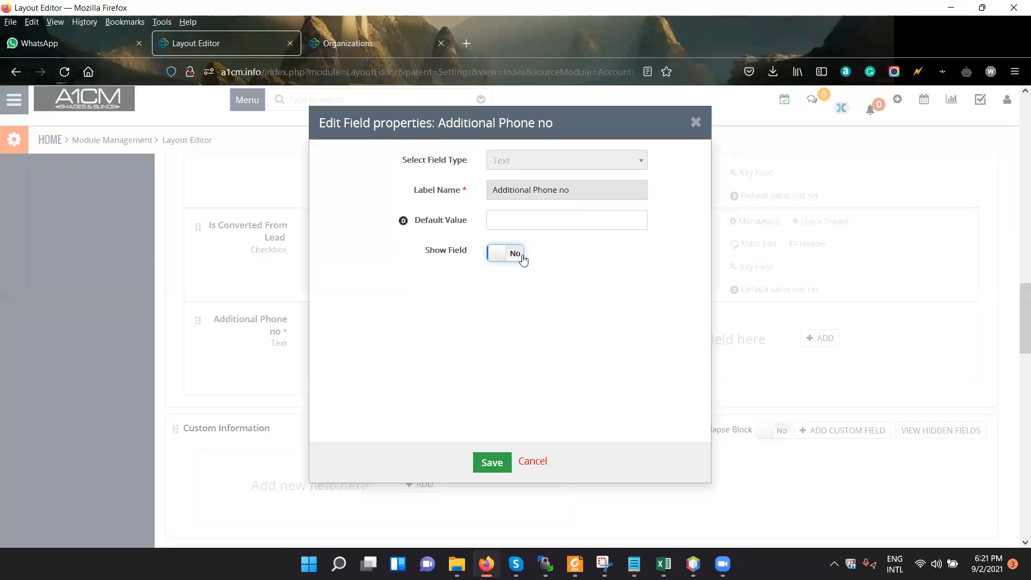
left_click(491, 463)
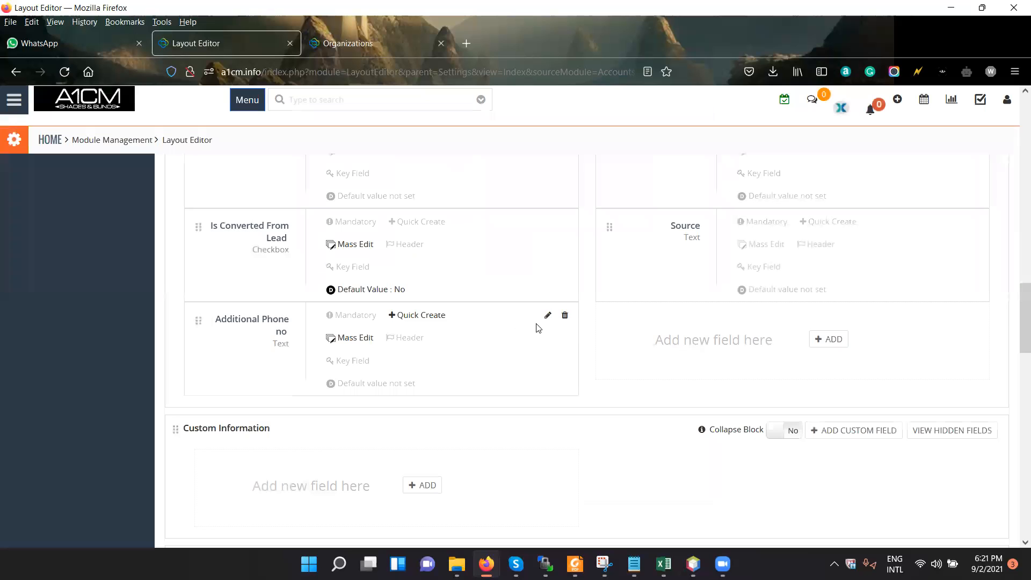
left_click(564, 318)
left_click(588, 217)
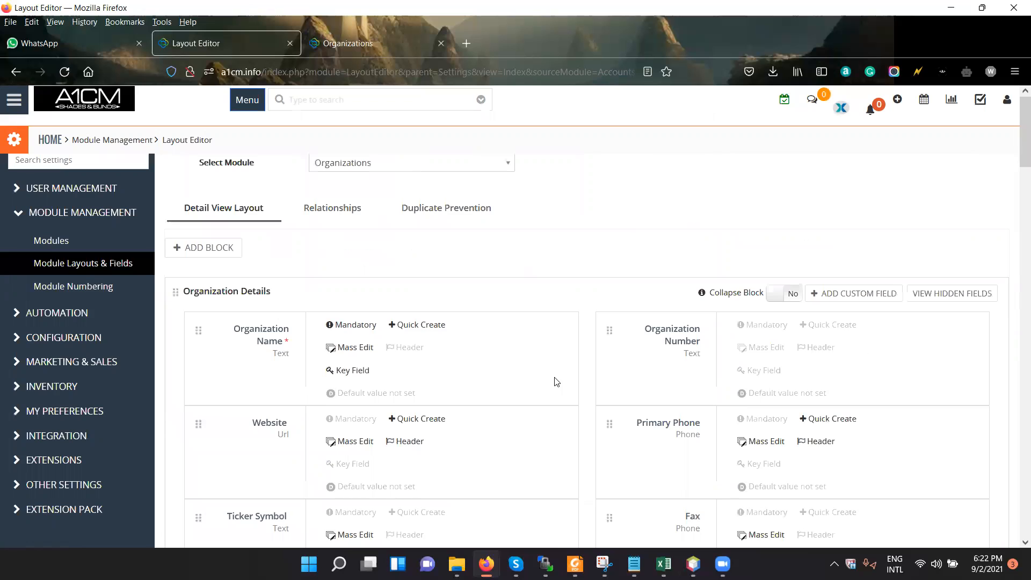
Examine the fields and blocks of the Organizations layout, from Organization Details down to Address Details.
scroll(555, 408, "down", 2)
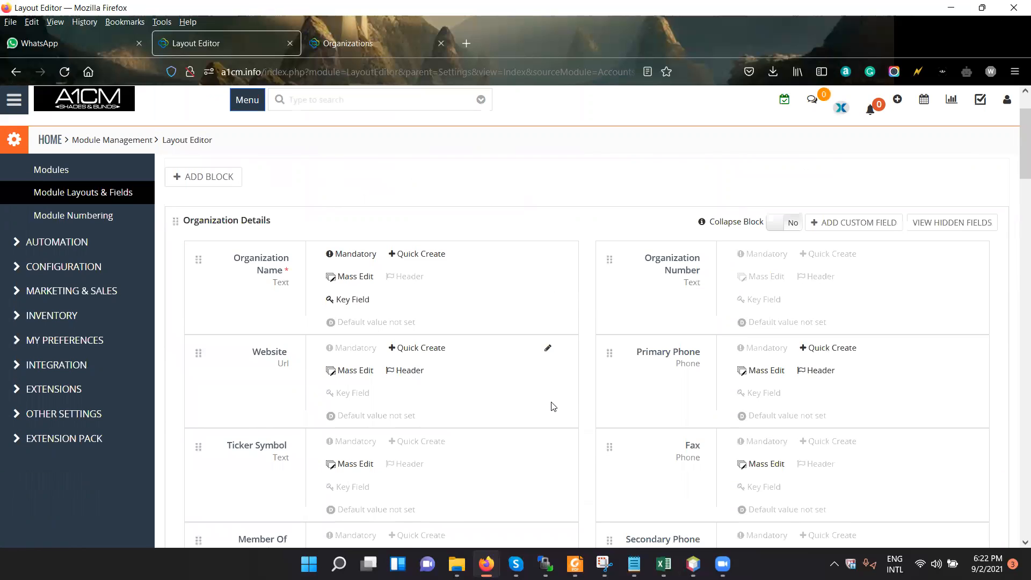
scroll(553, 406, "down", 5)
scroll(553, 332, "up", 2)
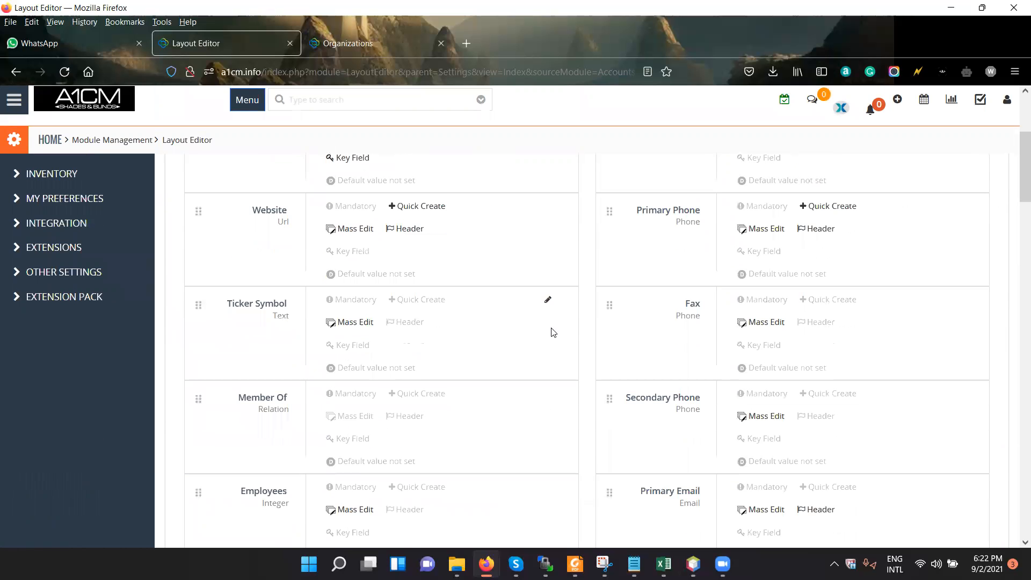
scroll(551, 331, "up", 5)
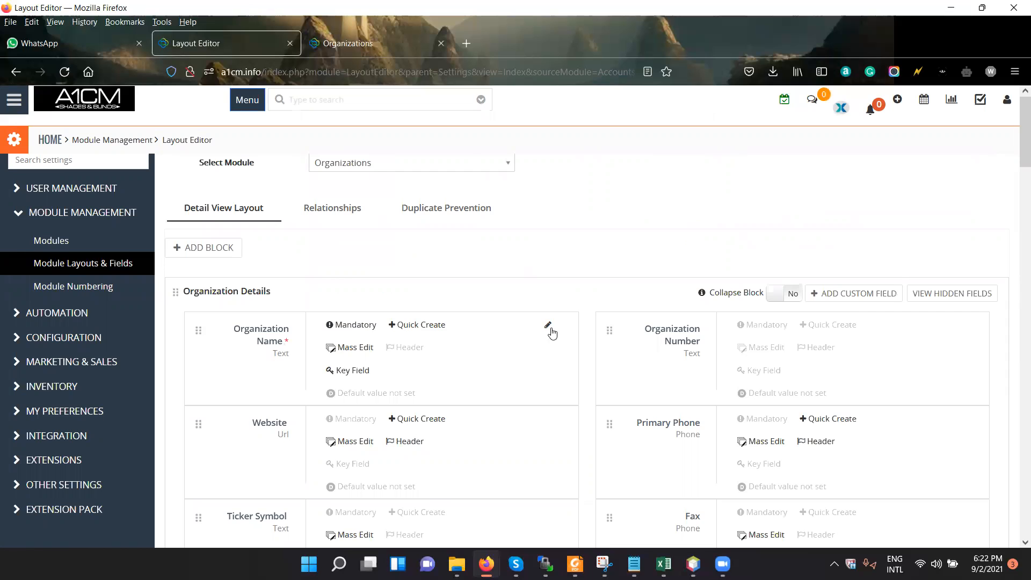
scroll(551, 331, "down", 5)
scroll(547, 344, "down", 8)
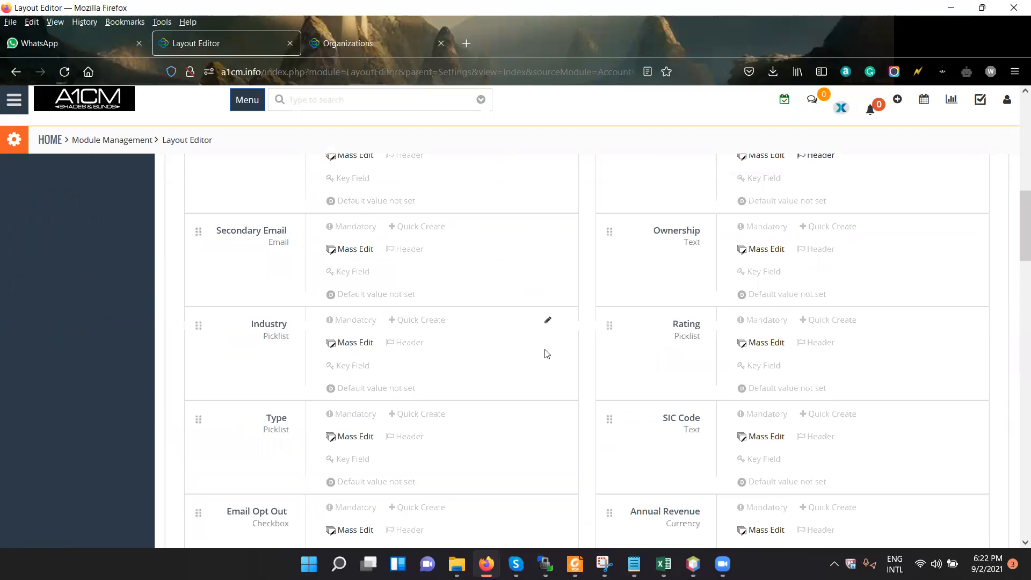
scroll(547, 353, "down", 5)
scroll(546, 353, "down", 4)
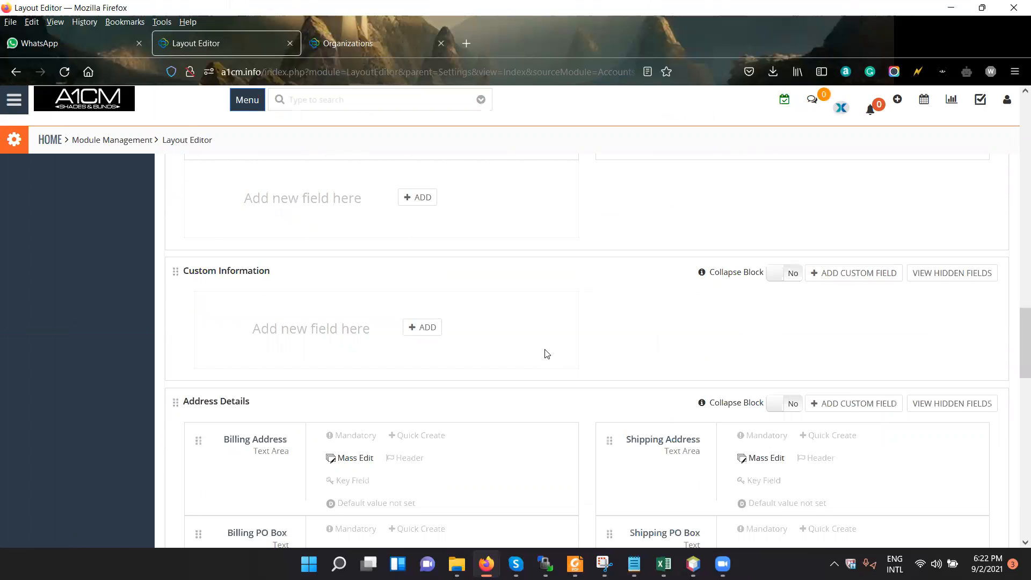
scroll(546, 353, "up", 5)
scroll(546, 353, "up", 8)
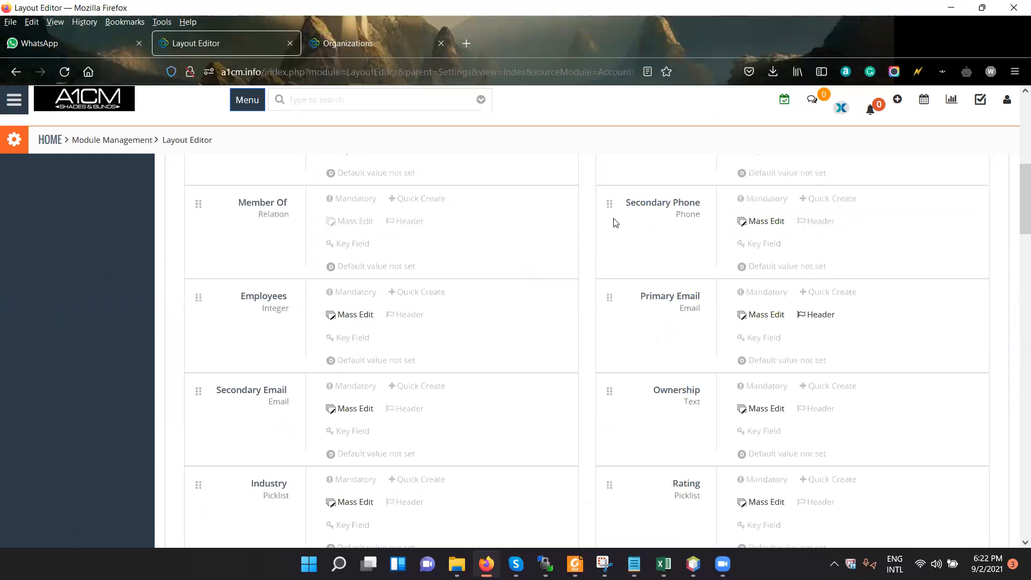
scroll(613, 221, "up", 8)
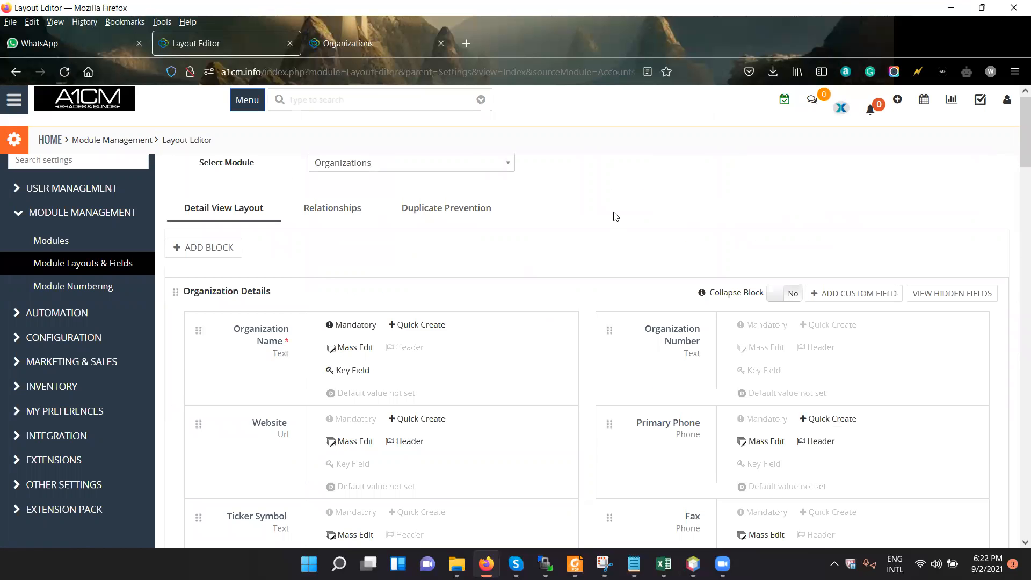
Add a block named "Block 2" after Organization Details and save it.
left_click(201, 253)
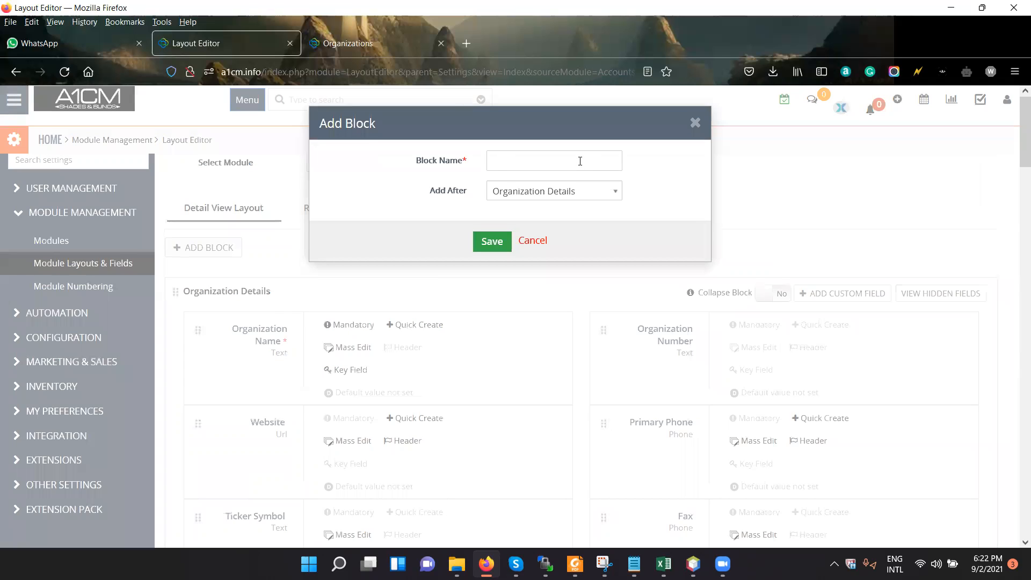
type("Block 2")
left_click(564, 199)
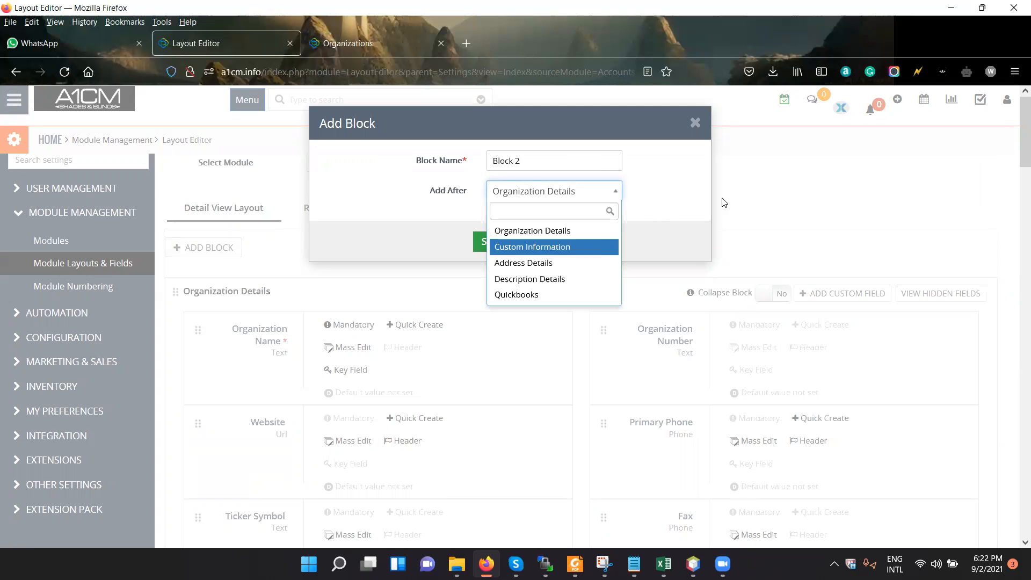
key("Down")
left_click(556, 190)
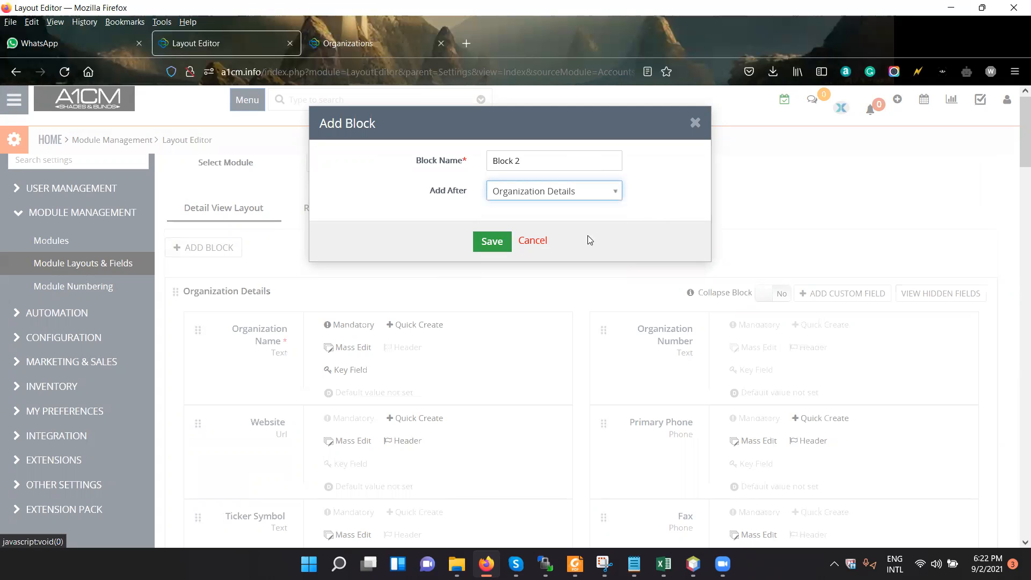
left_click(609, 238)
left_click(458, 410)
Locate Block 2 in the layout, view its custom field creation form, and close the form without adding a field.
scroll(458, 411, "down", 5)
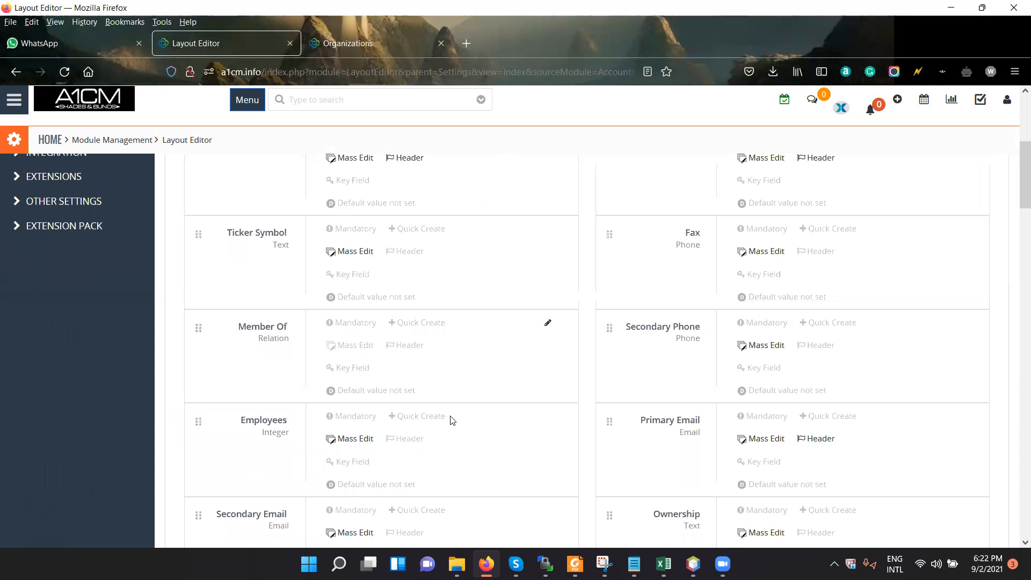
scroll(449, 418, "down", 5)
scroll(444, 414, "down", 4)
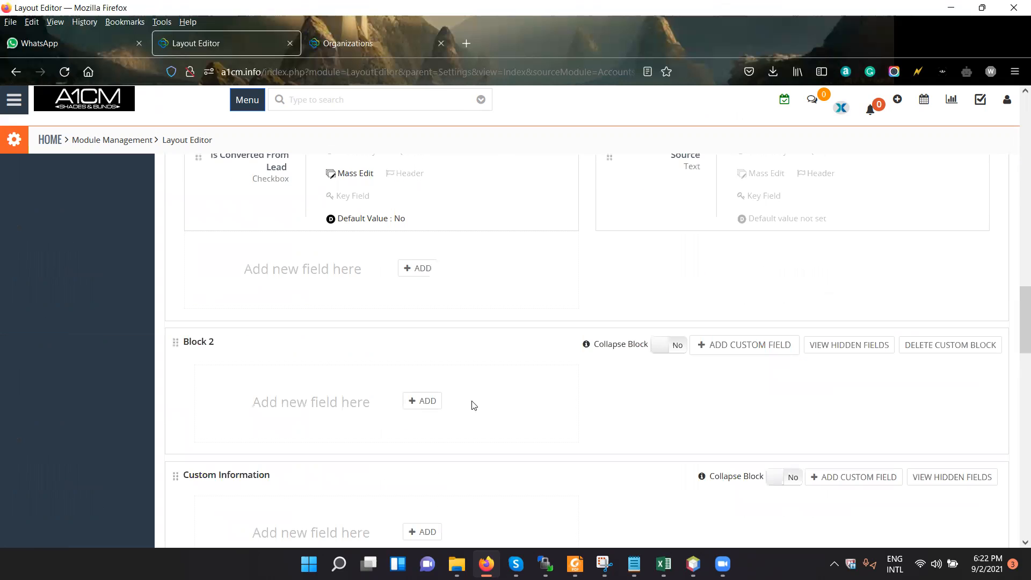
left_click(422, 400)
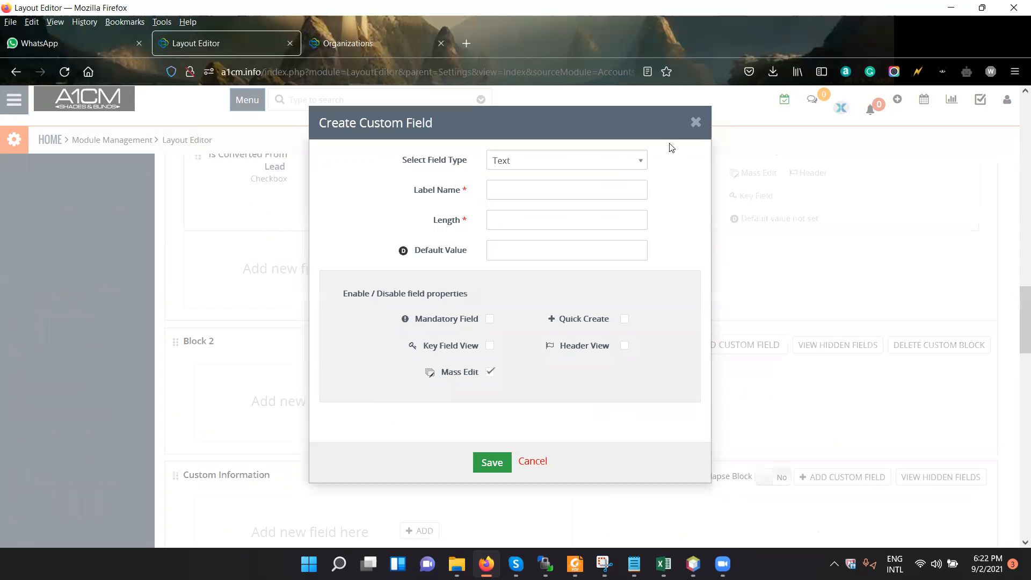
left_click(696, 124)
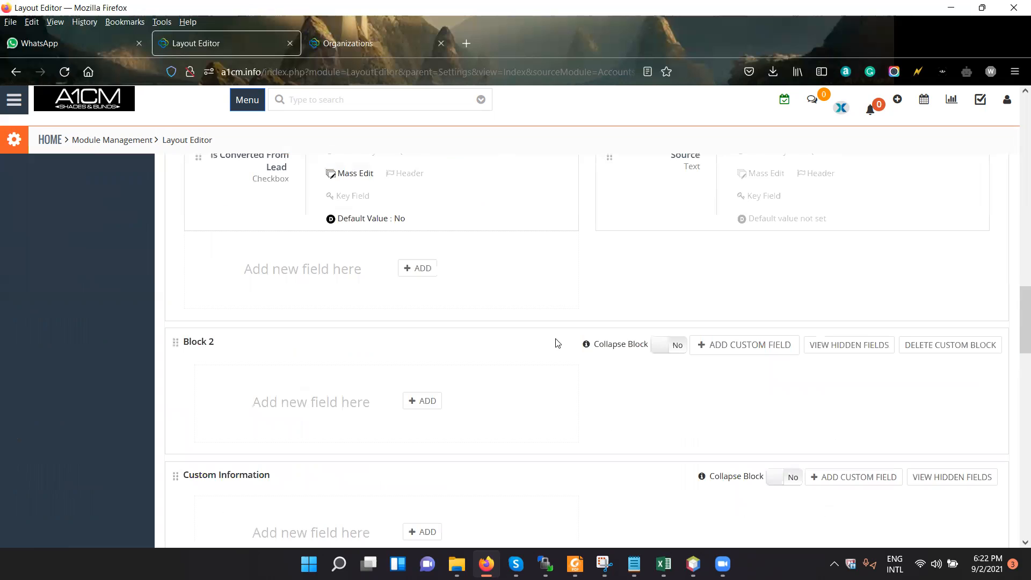
Show the relationships of the Organizations module and review its Member Of relation and the one-many and many-many related modules.
scroll(557, 342, "up", 10)
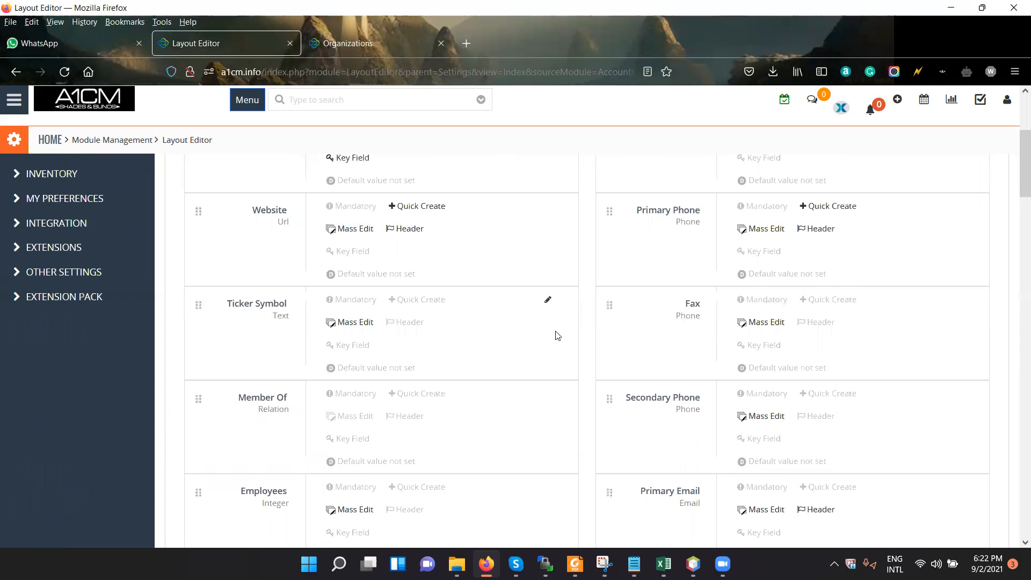
scroll(554, 341, "up", 5)
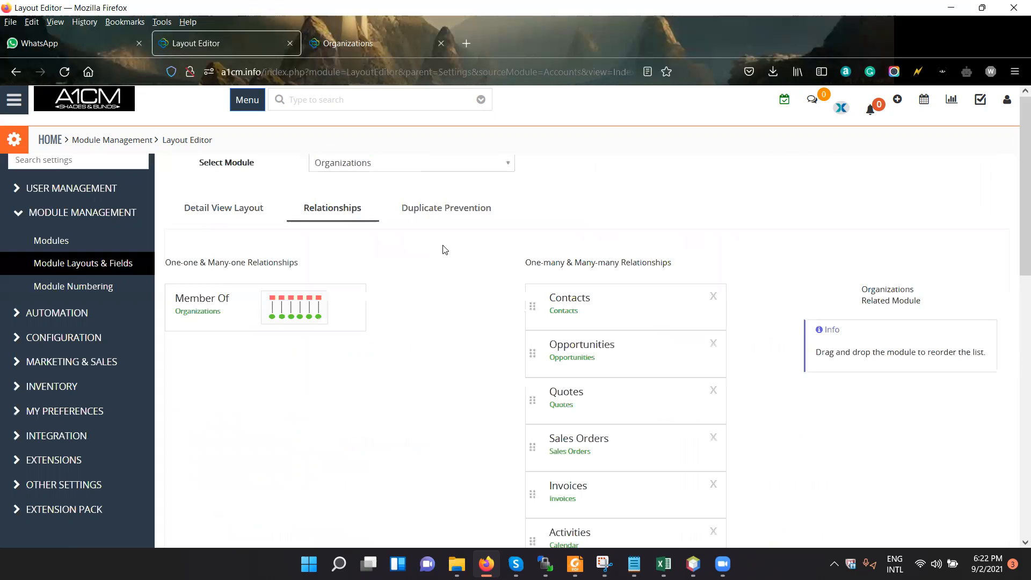
scroll(430, 320, "down", 2)
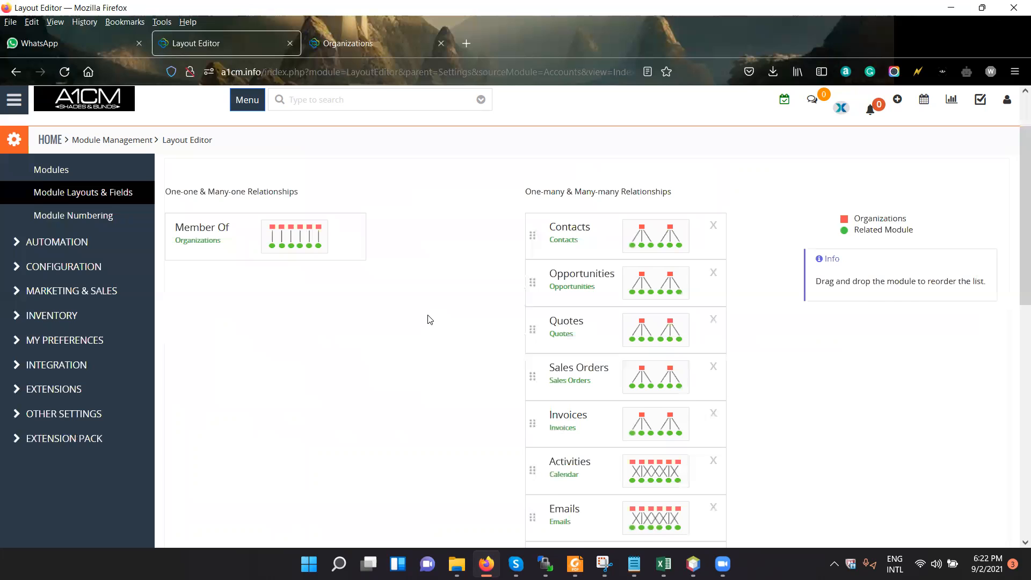
scroll(429, 319, "up", 2)
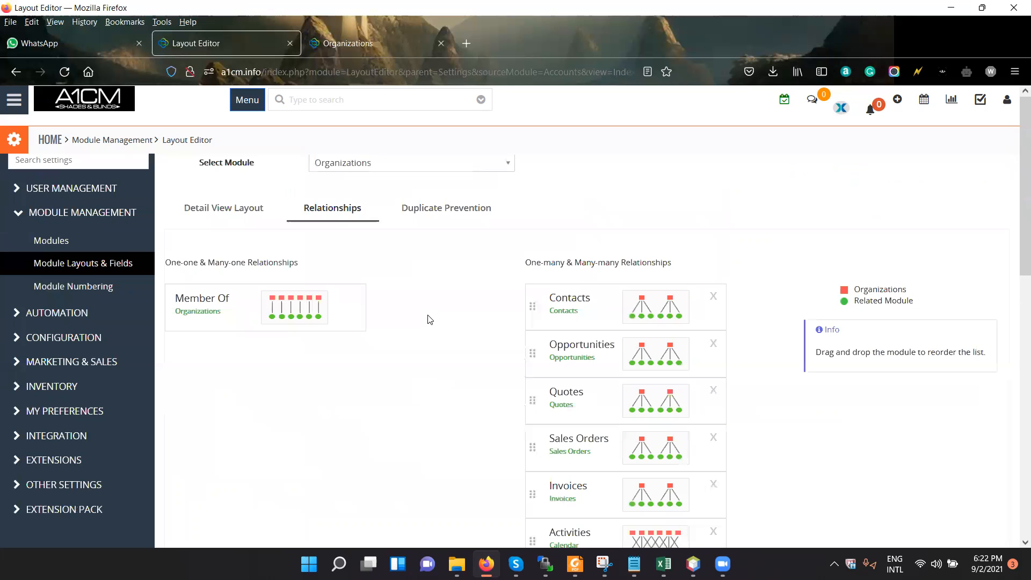
double_click(204, 315)
scroll(579, 252, "down", 2)
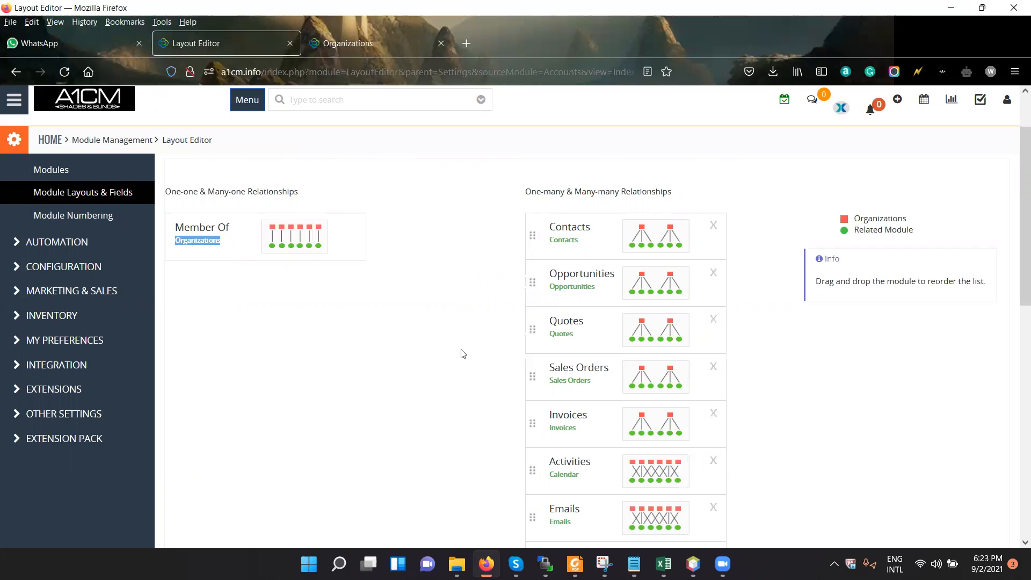
Compare the one-many and many-many related modules of Organizations with the related modules offered on an existing organization record.
scroll(462, 353, "down", 10)
scroll(463, 353, "up", 10)
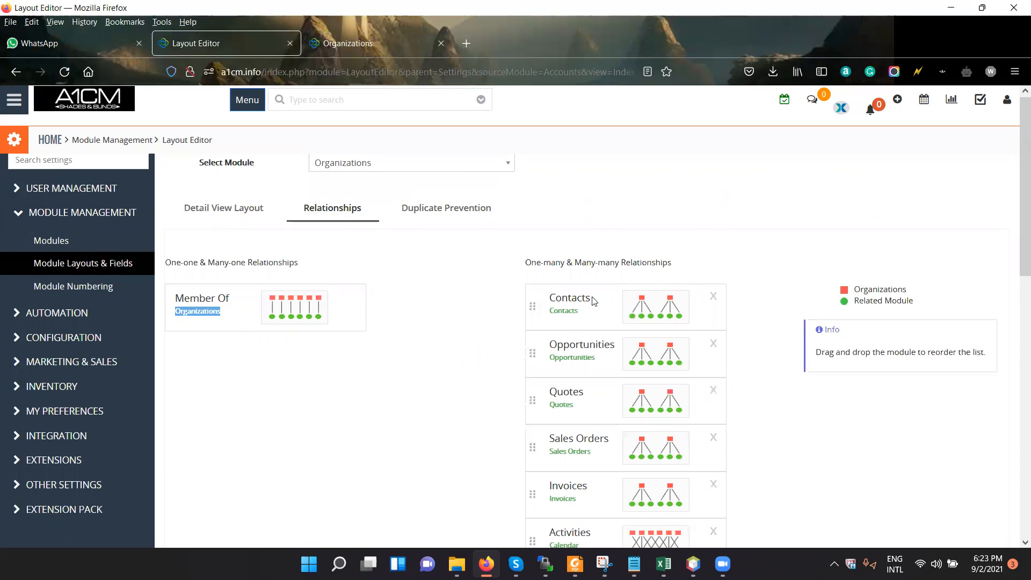
scroll(408, 282, "down", 3)
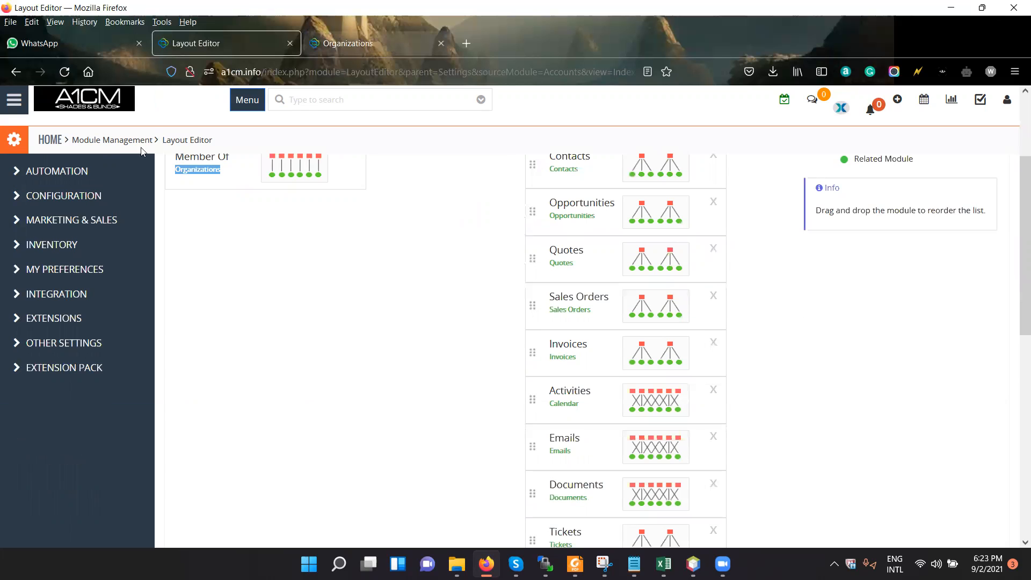
key("ctrl+Tab")
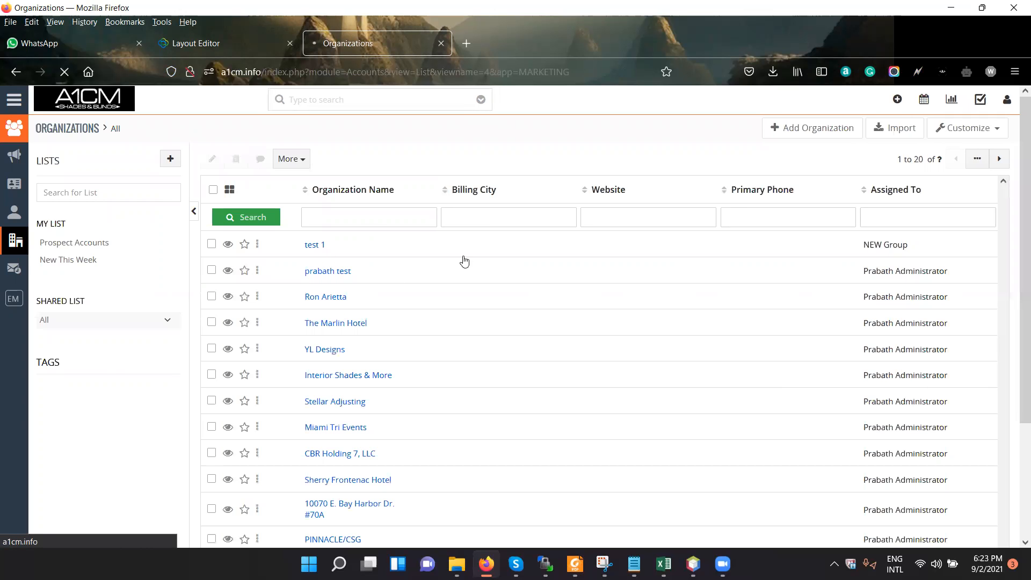
left_click(464, 260)
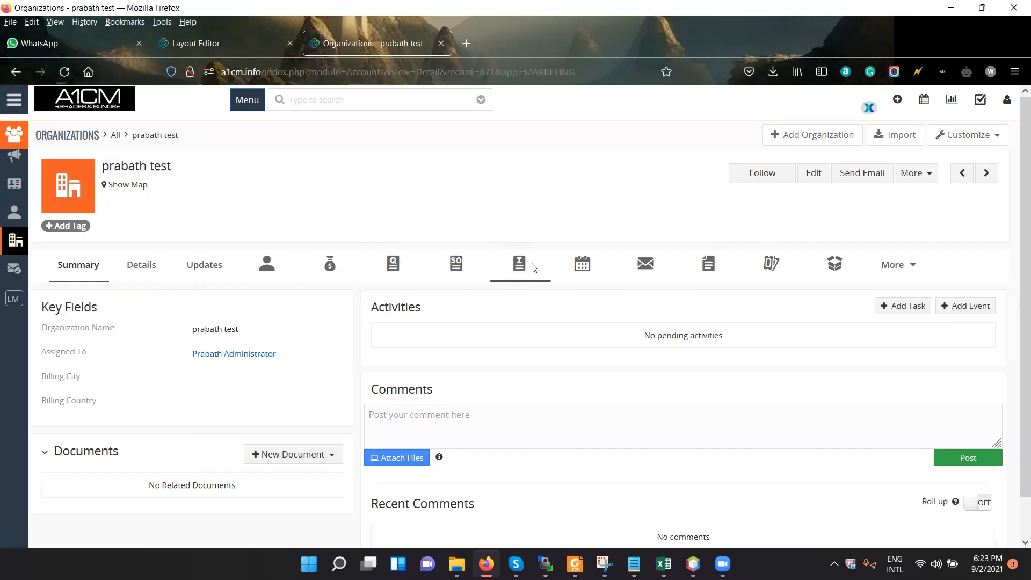
key("ctrl+shift+Tab")
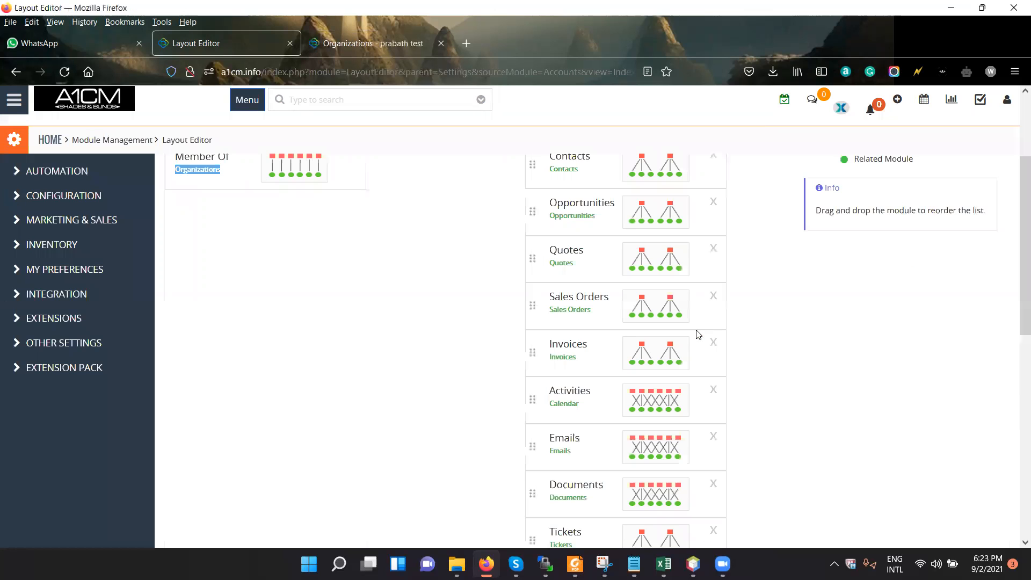
scroll(668, 385, "down", 10)
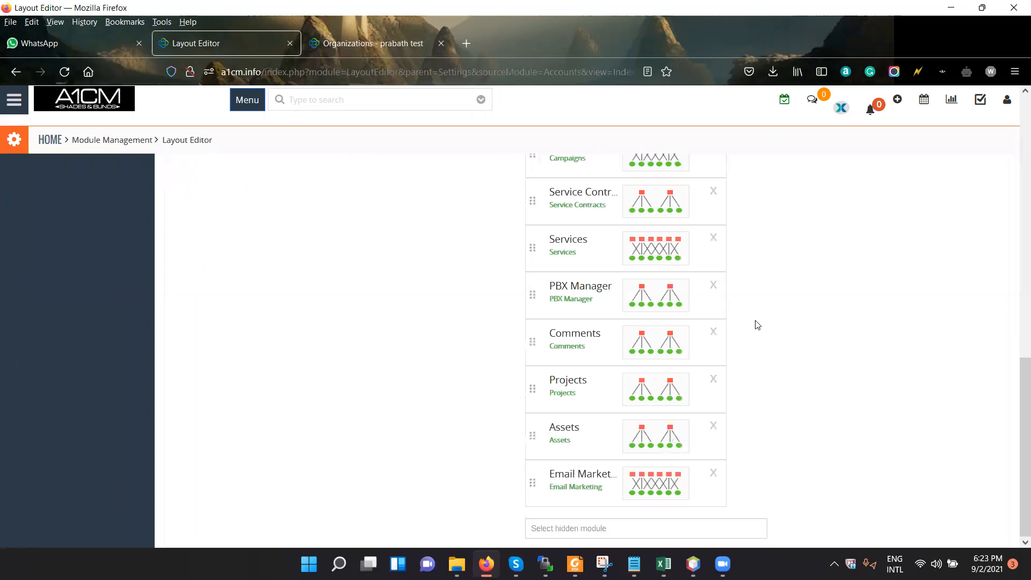
scroll(757, 324, "up", 3)
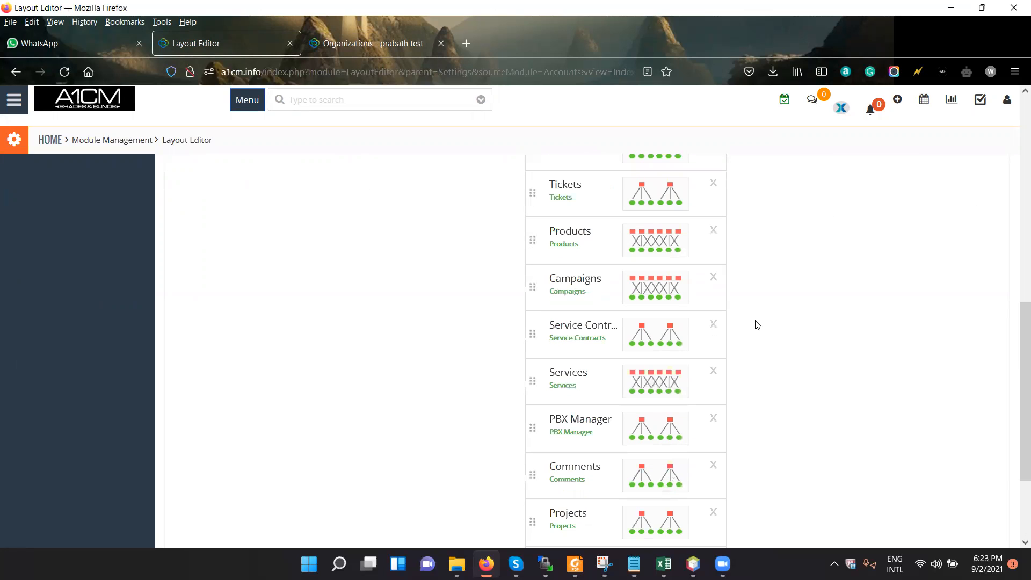
scroll(769, 245, "up", 9)
Review the duplicate prevention settings of Organizations, including the selectable unique fields and the actions for duplicates found while syncing.
left_click(470, 212)
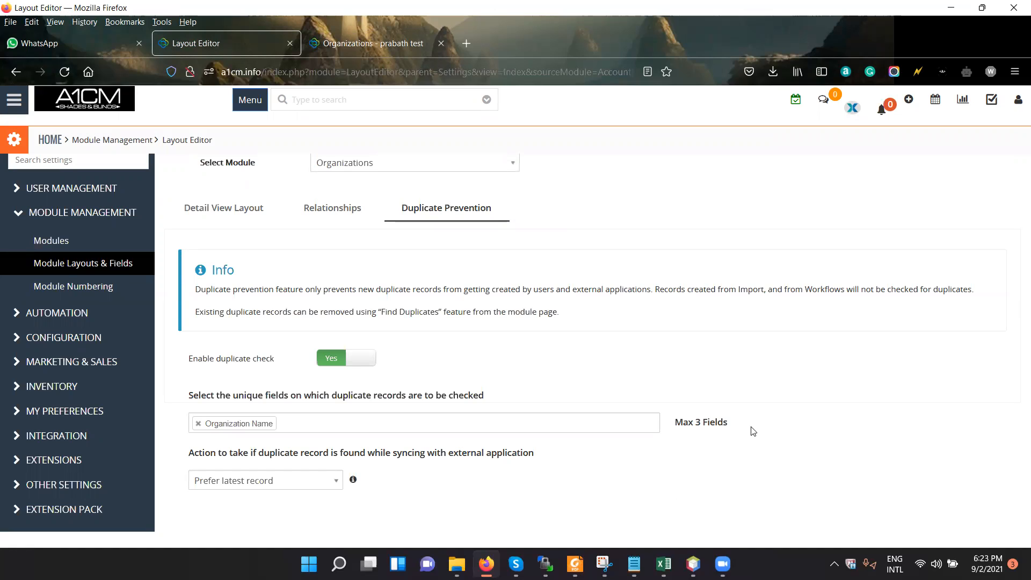
left_click(298, 421)
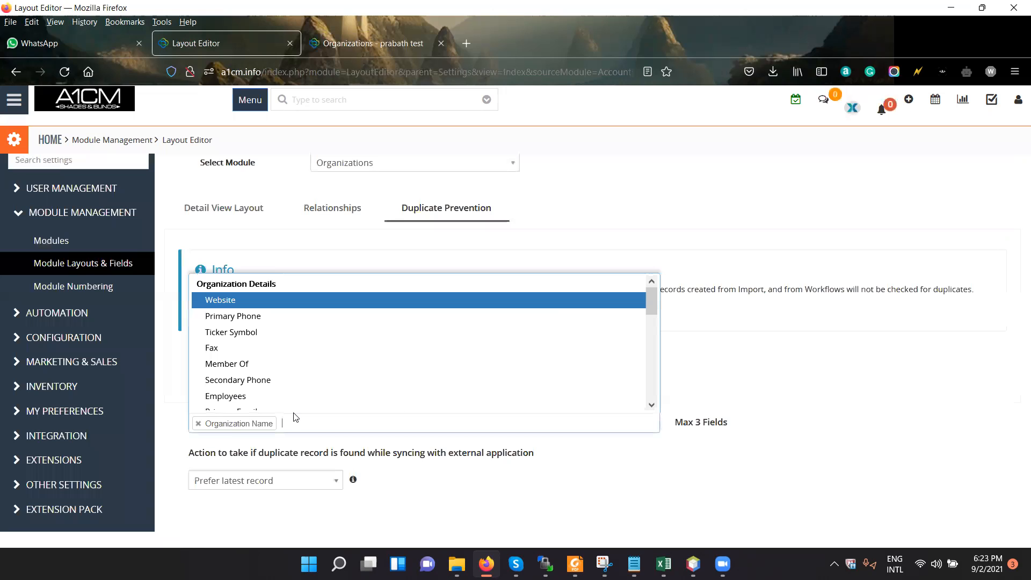
left_click(280, 267)
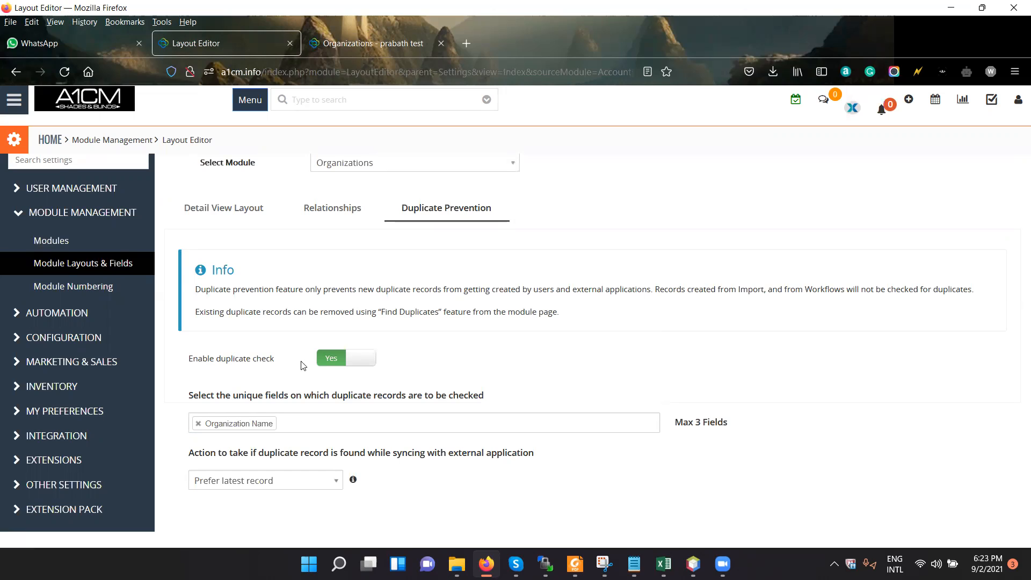
left_click(340, 417)
left_click(324, 486)
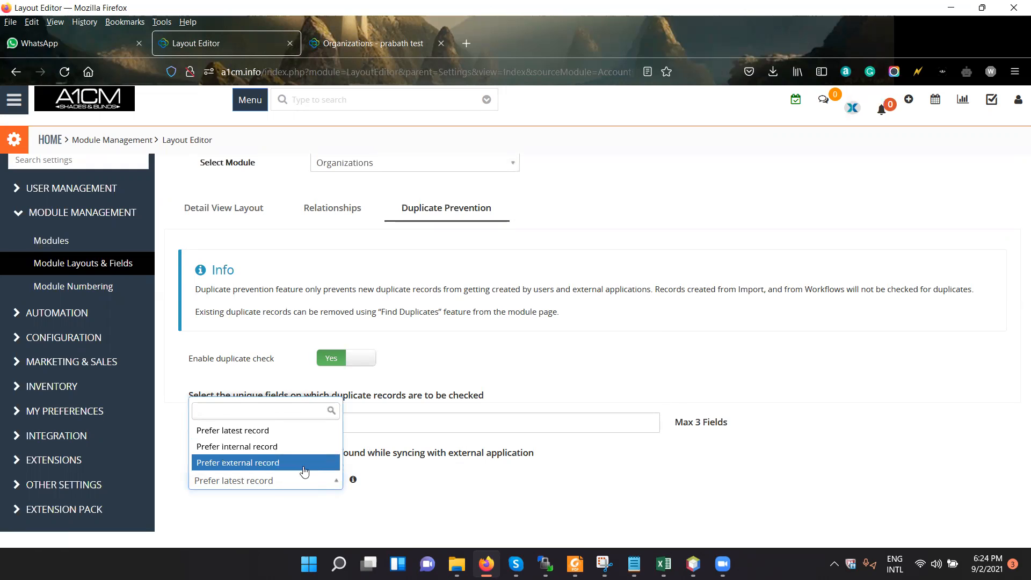
left_click(485, 477)
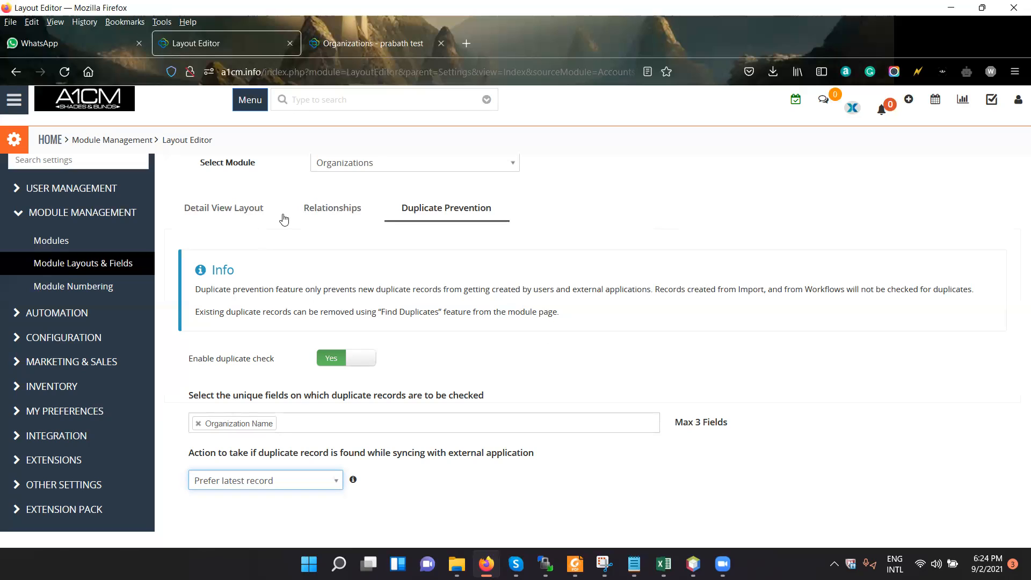
Show the module numbering settings and highlight the numeric part of the organization number in the existing record's details.
left_click(122, 288)
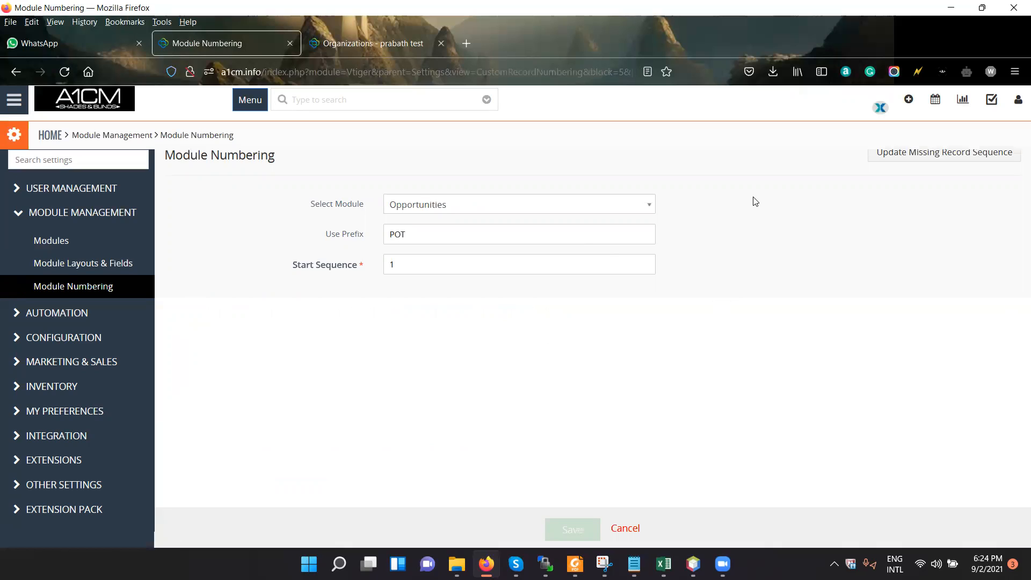
left_click(379, 45)
left_click(147, 264)
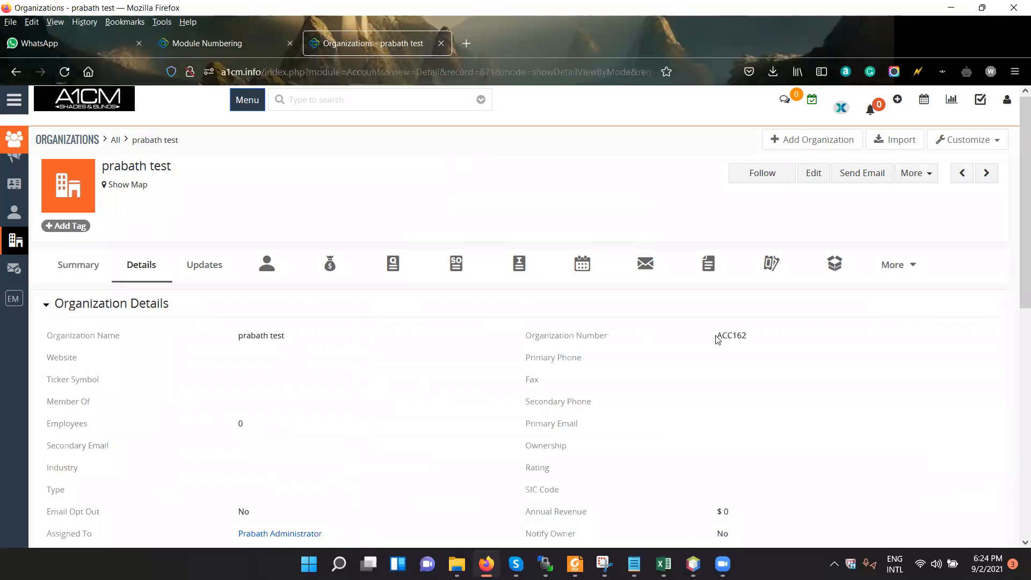
double_click(746, 337)
left_click(734, 335)
left_click_drag(731, 336, 748, 335)
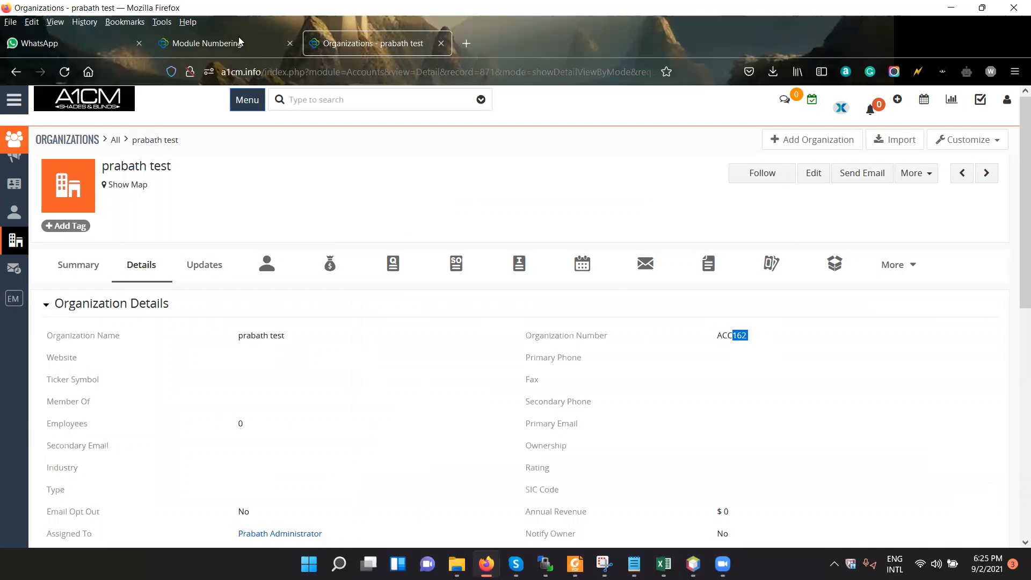
Show the numbering settings of the Organizations module and highlight its start sequence.
key("ctrl+shift+Tab")
left_click(524, 200)
left_click(506, 281)
left_click(409, 261)
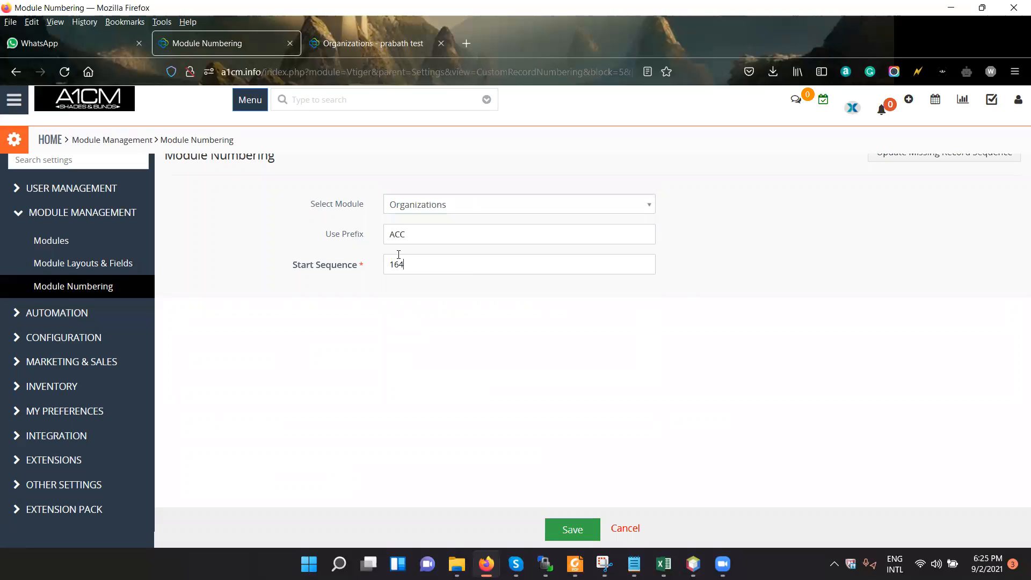
key("ctrl+a")
left_click(408, 260)
key("ctrl+a")
Show the list of webforms in the Automation settings.
left_click(31, 322)
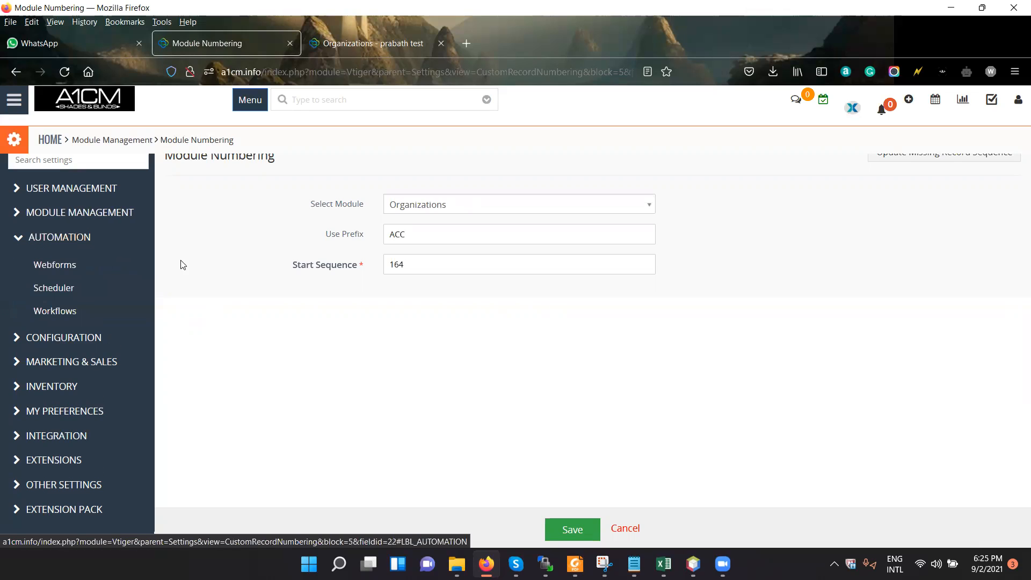
left_click(80, 265)
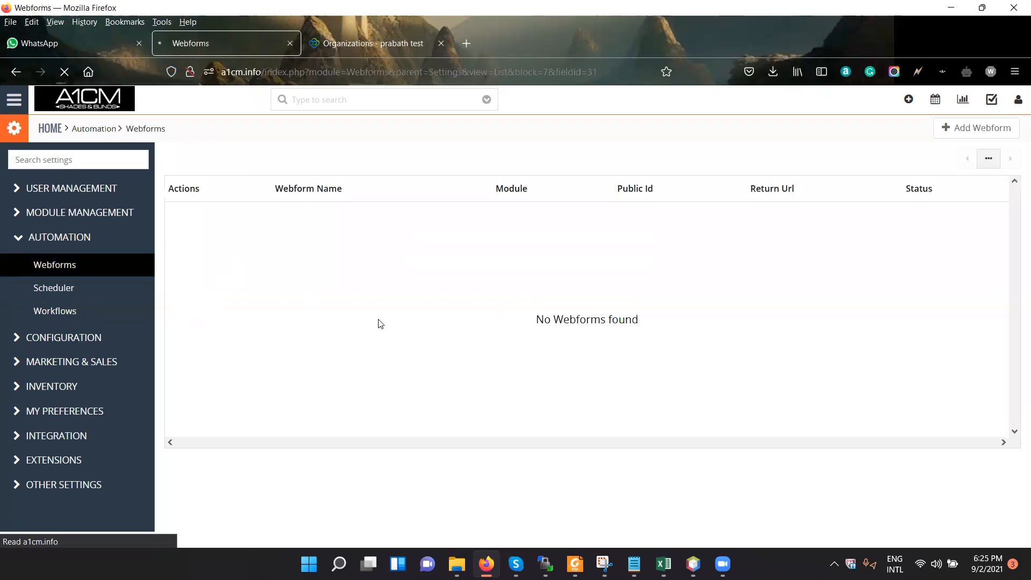
key("ctrl+t")
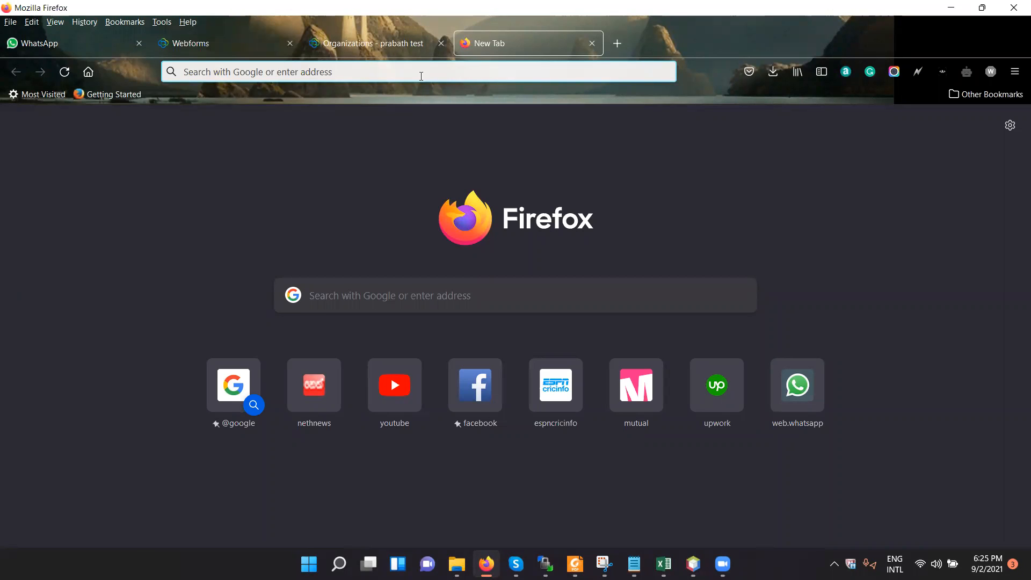
left_click(343, 51)
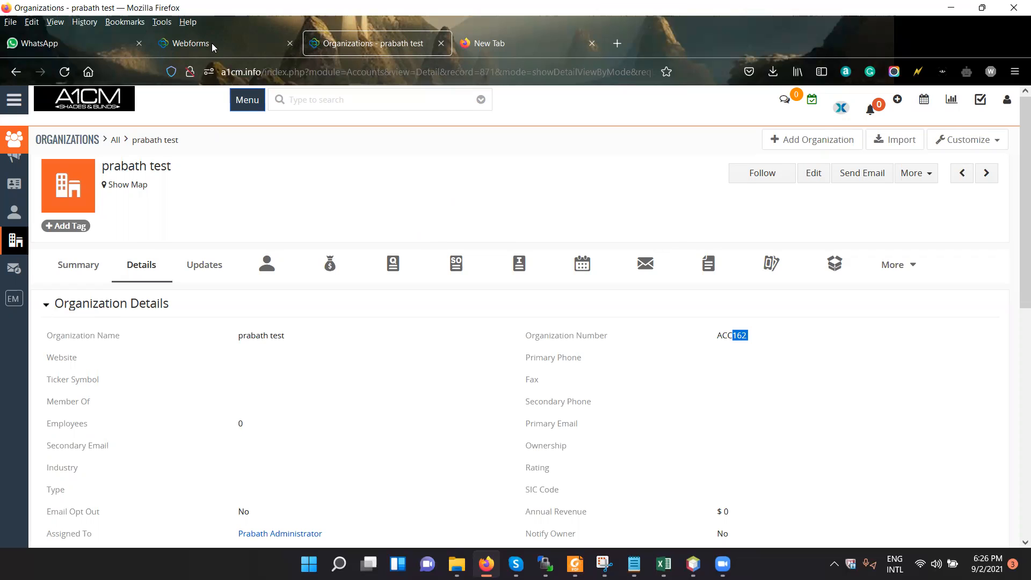
key("ctrl+Page_Up")
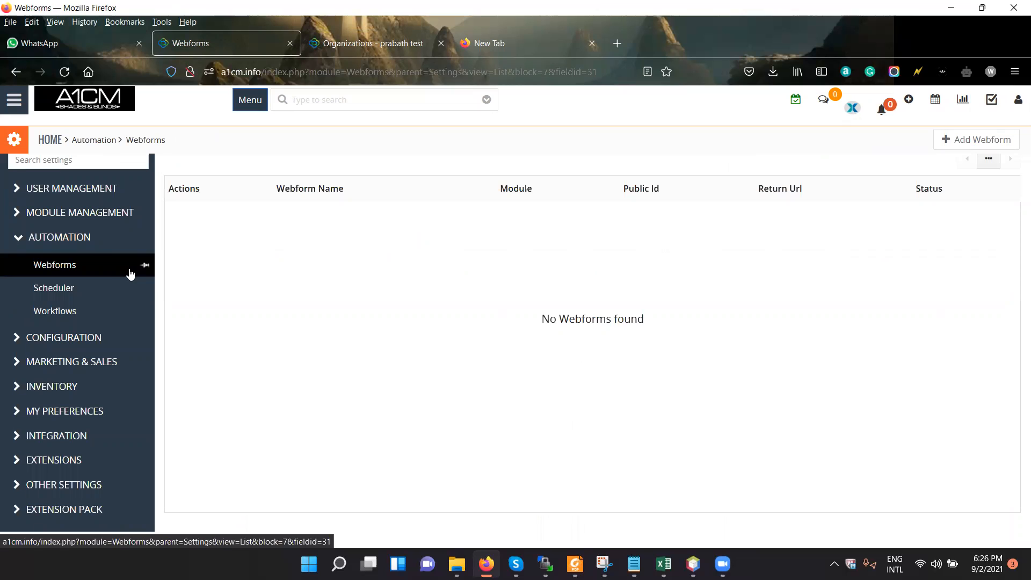
Start a new webform named "test" with Contacts as its module, checking which other modules are available.
left_click(991, 137)
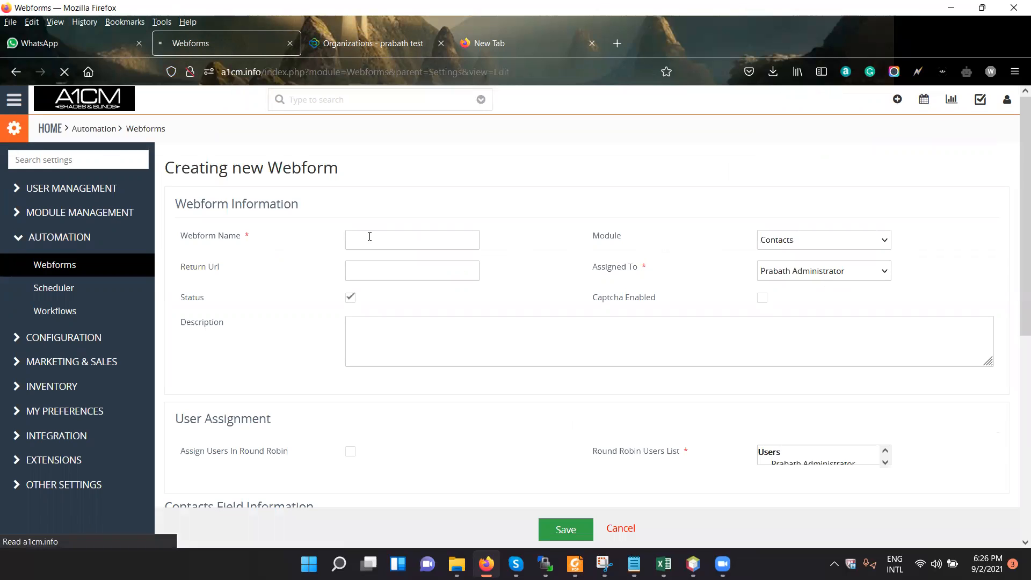
left_click(403, 238)
left_click(411, 282)
left_click(868, 245)
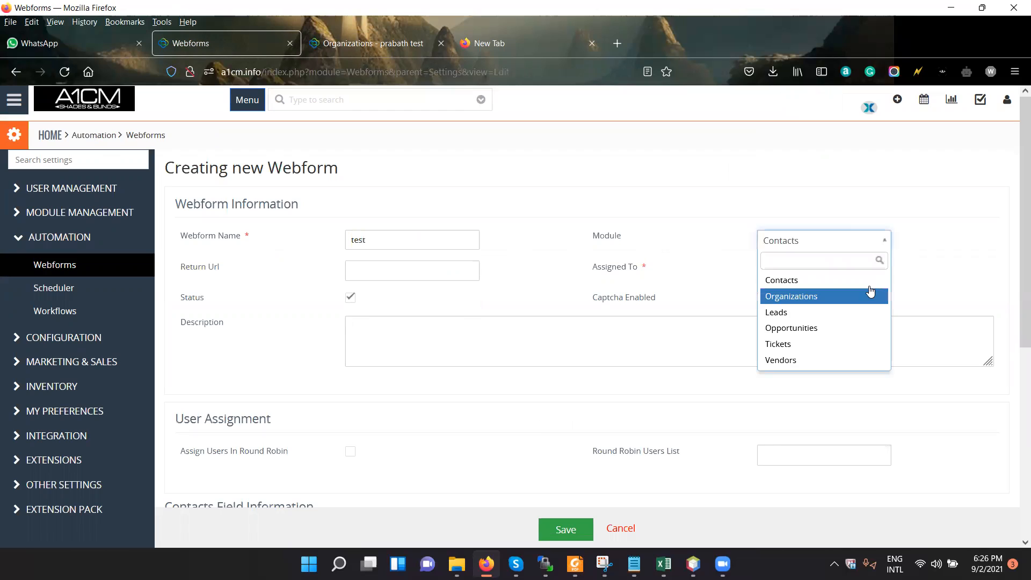
left_click(694, 219)
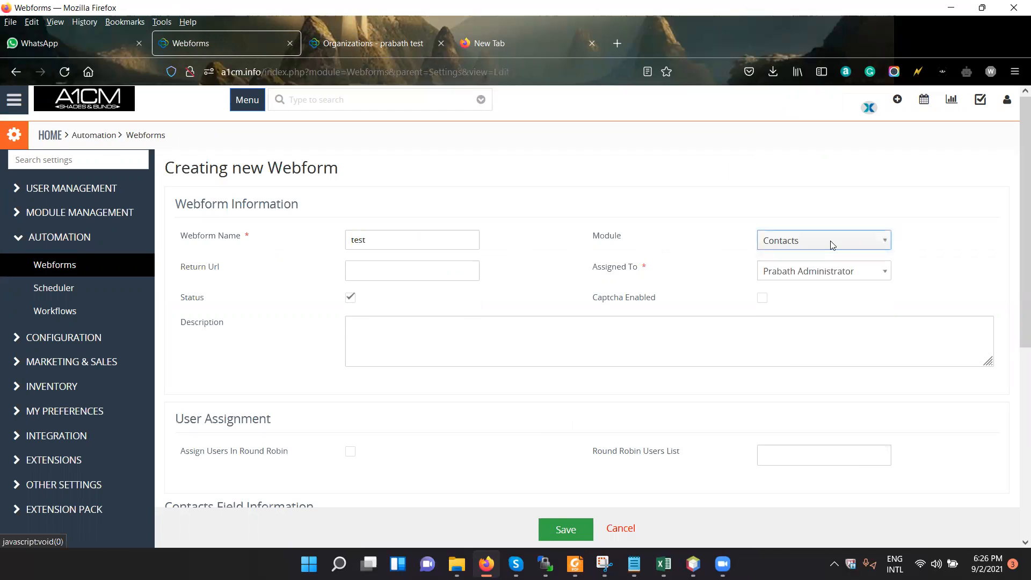
left_click(832, 245)
left_click(476, 270)
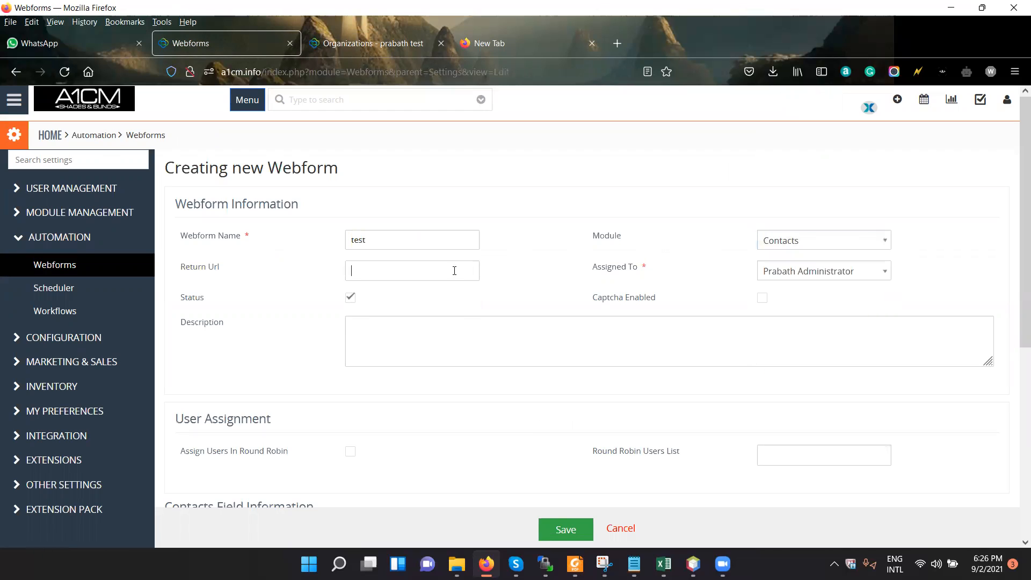
left_click(443, 271)
key("Return")
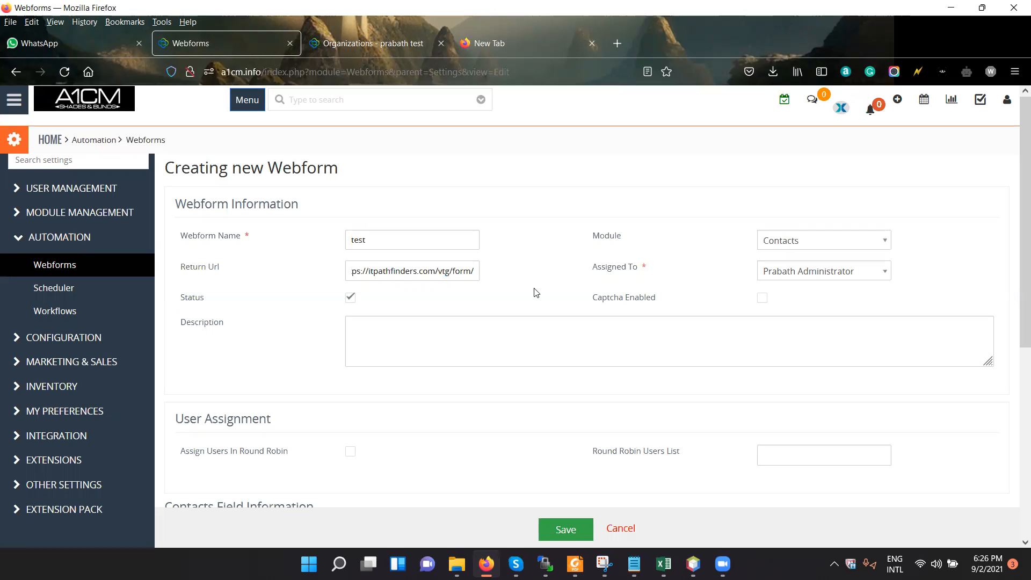
Add the First Name, Mobile Phone and Primary Email fields to the webform's contact fields.
scroll(534, 294, "down", 4)
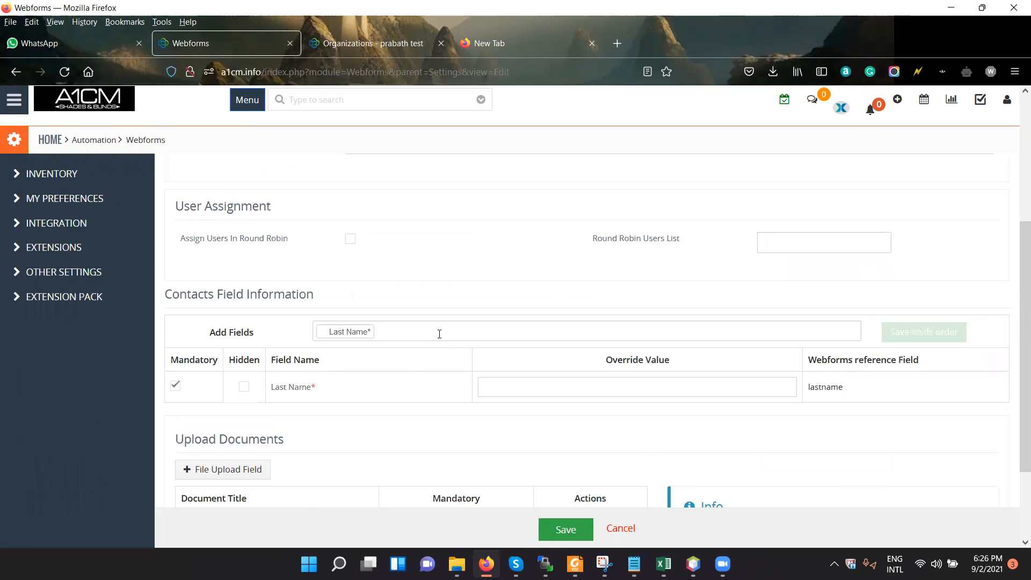
left_click(417, 332)
left_click(423, 358)
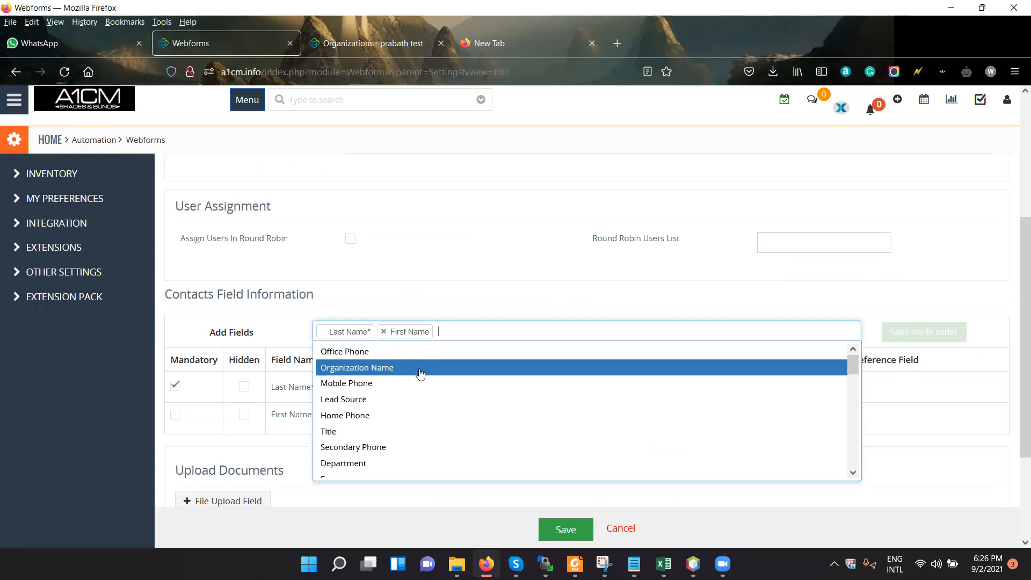
left_click(421, 383)
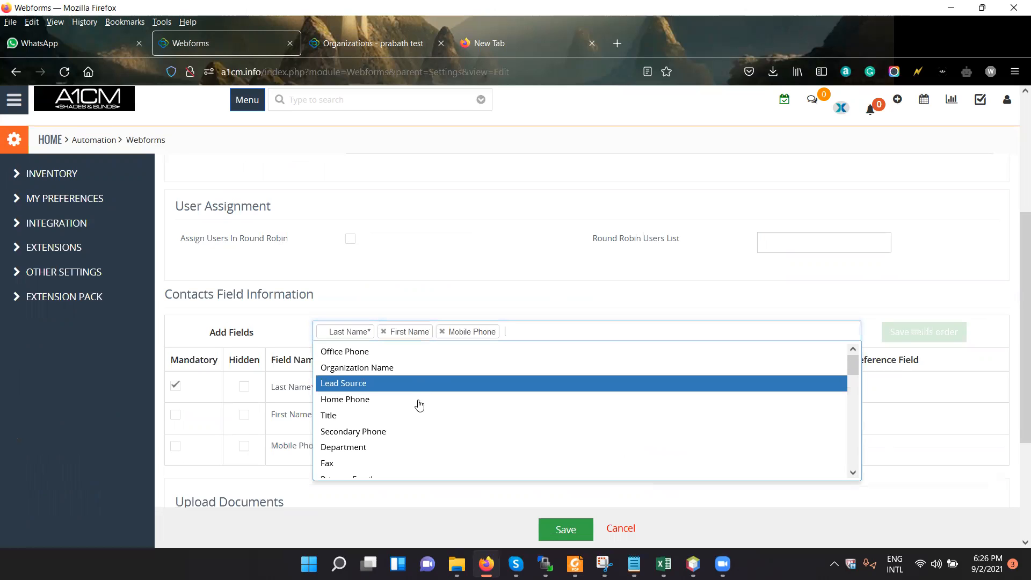
scroll(419, 400, "down", 3)
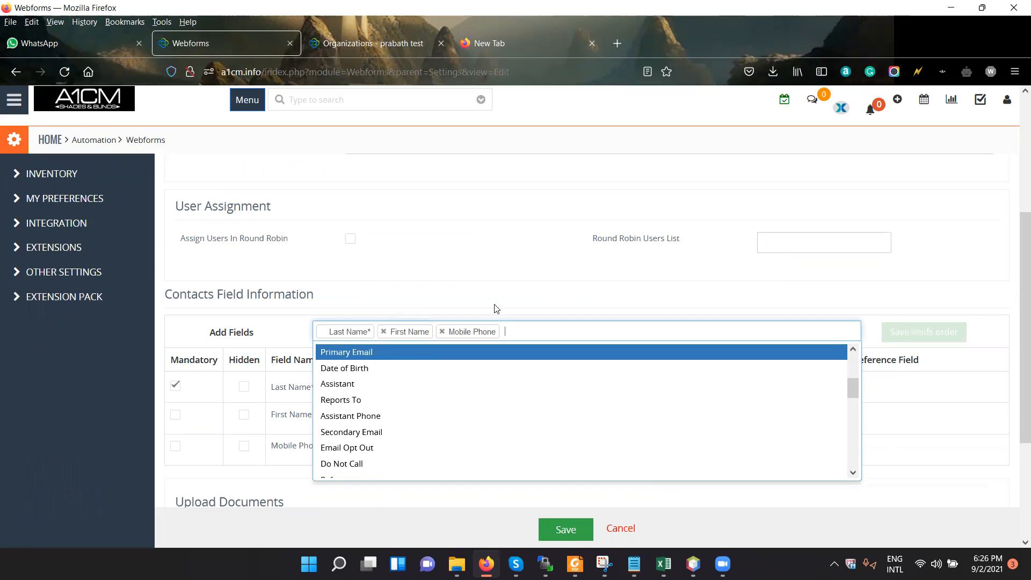
key("Return")
Make the First Name and Mobile Phone fields mandatory in the webform.
scroll(429, 384, "down", 3)
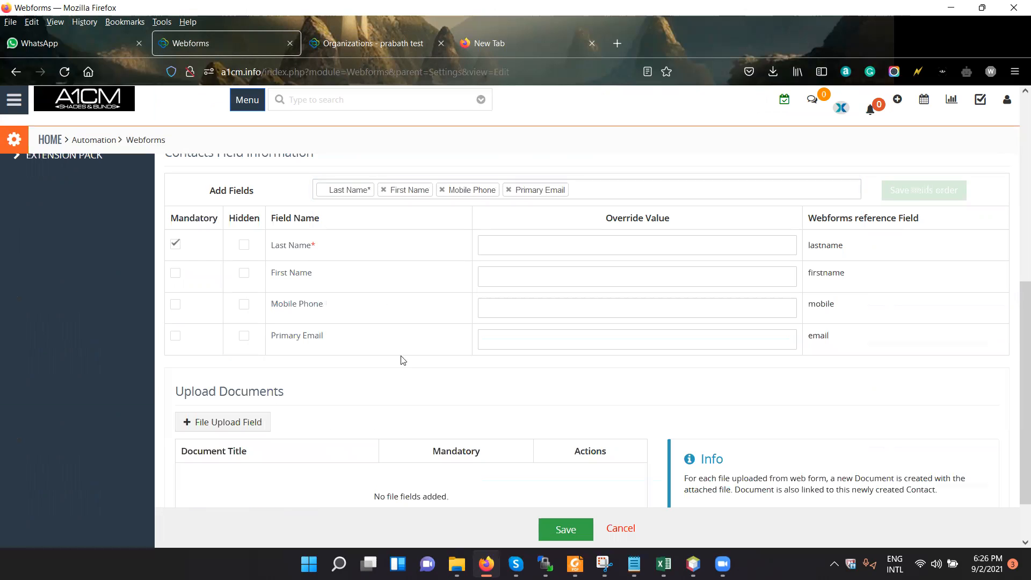
left_click(175, 274)
left_click(176, 305)
scroll(299, 389, "down", 1)
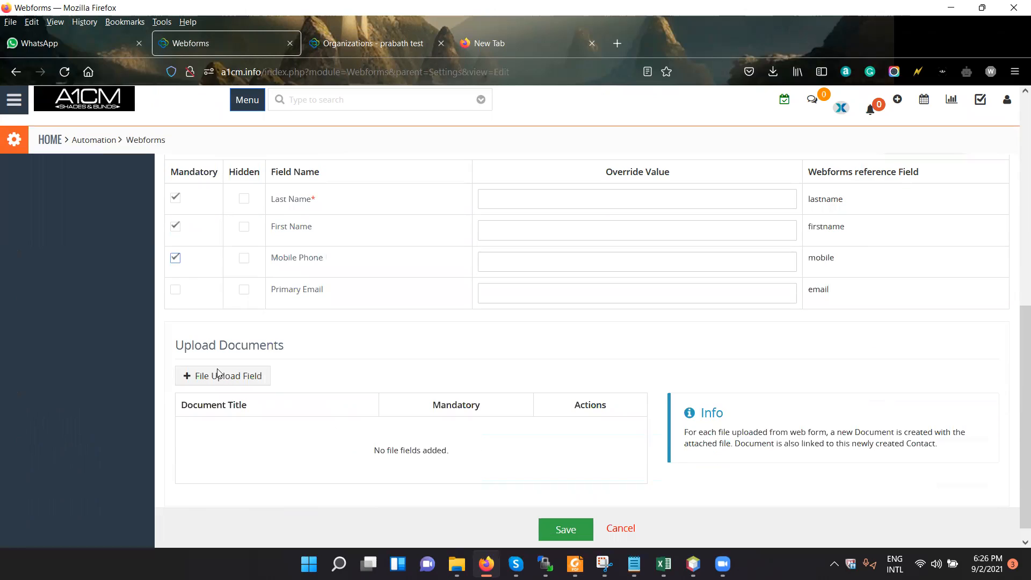
Save the "test" webform and display its form code for embedding in a website.
scroll(214, 357, "down", 1)
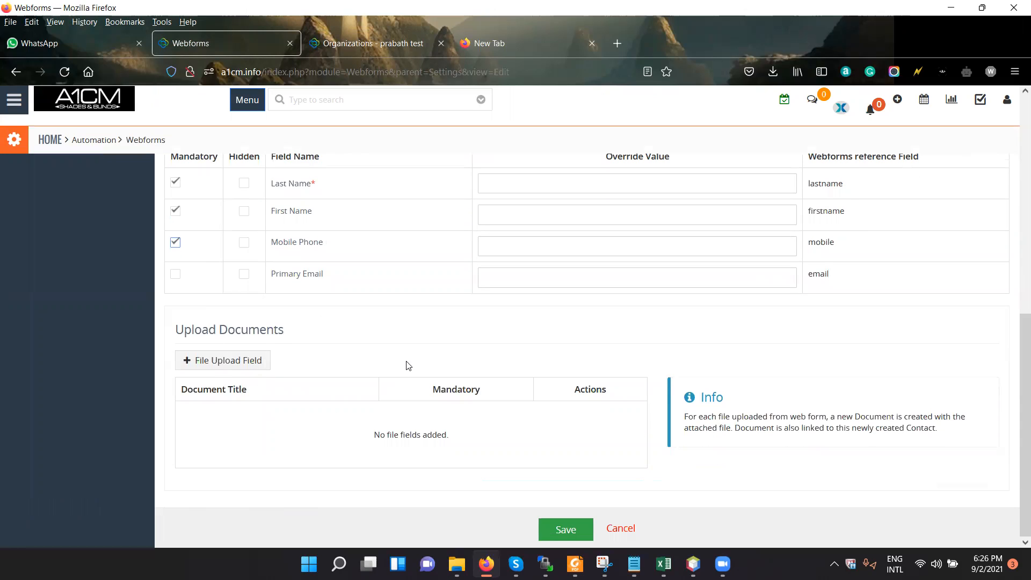
scroll(536, 373, "up", 7)
left_click(567, 517)
scroll(697, 376, "down", 6)
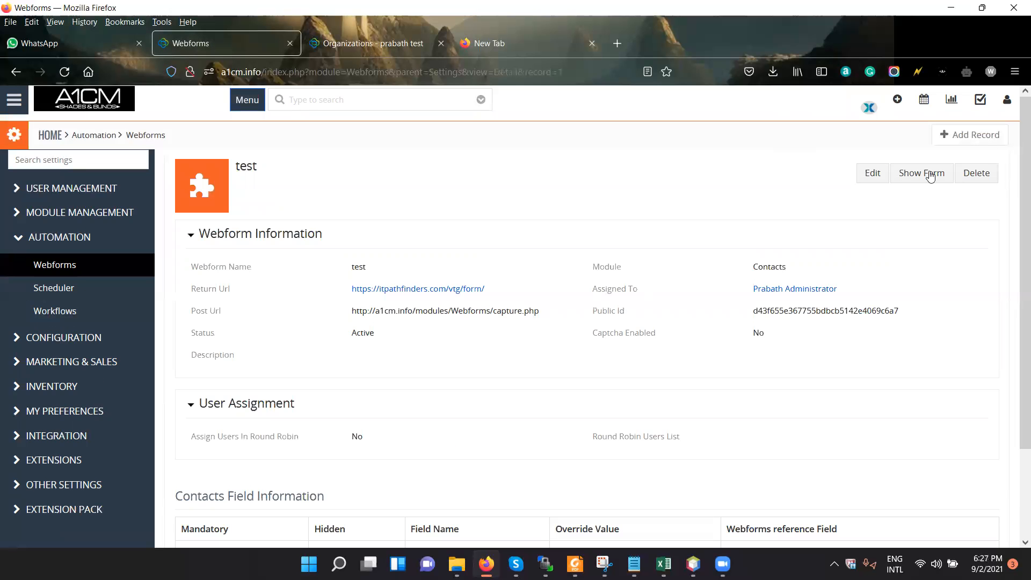
left_click(883, 175)
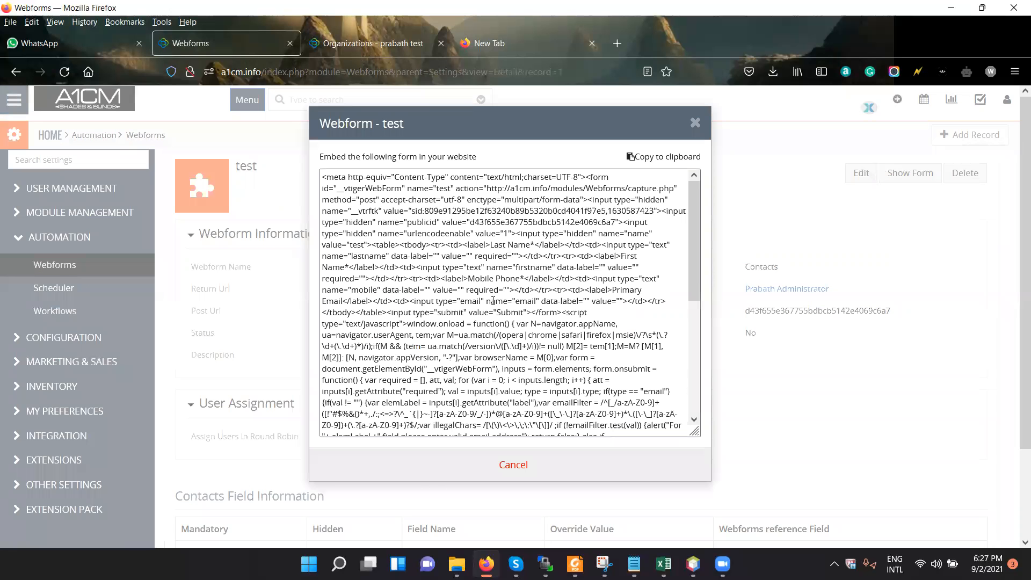
Read through the "test" webform's embed code to its end and close the code window.
scroll(484, 296, "down", 5)
scroll(470, 239, "up", 5)
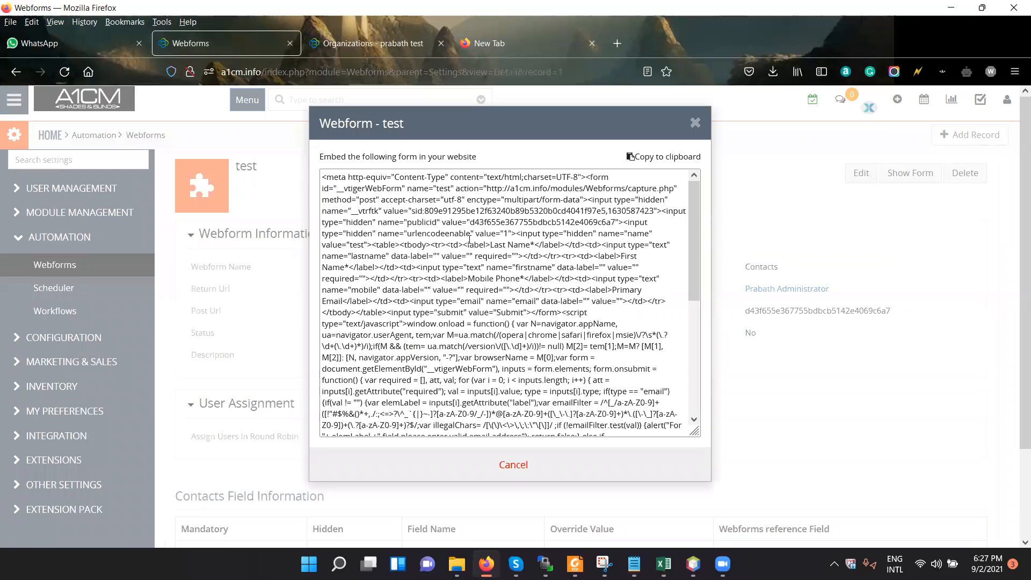
scroll(475, 231, "down", 5)
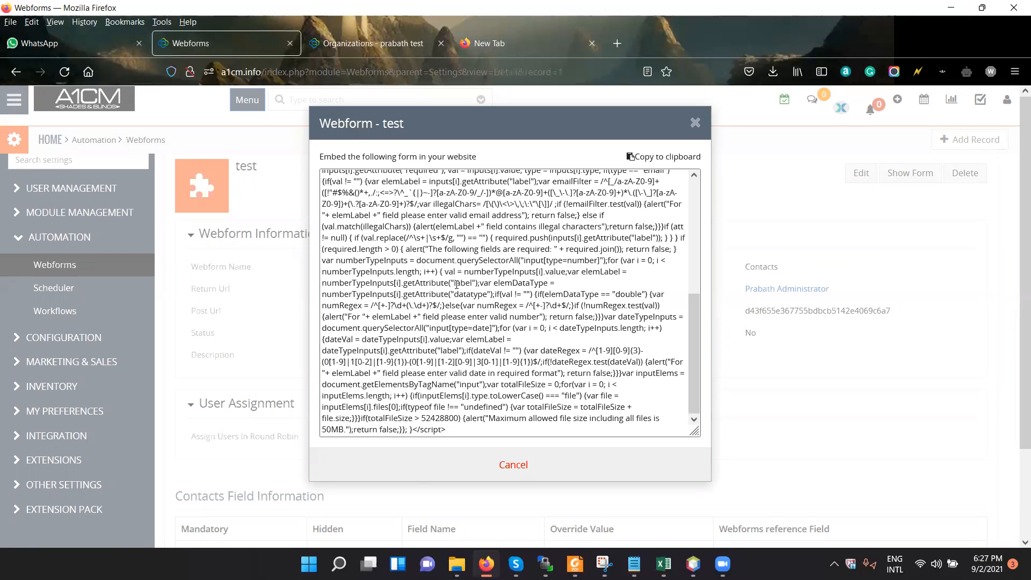
scroll(547, 306, "down", 3)
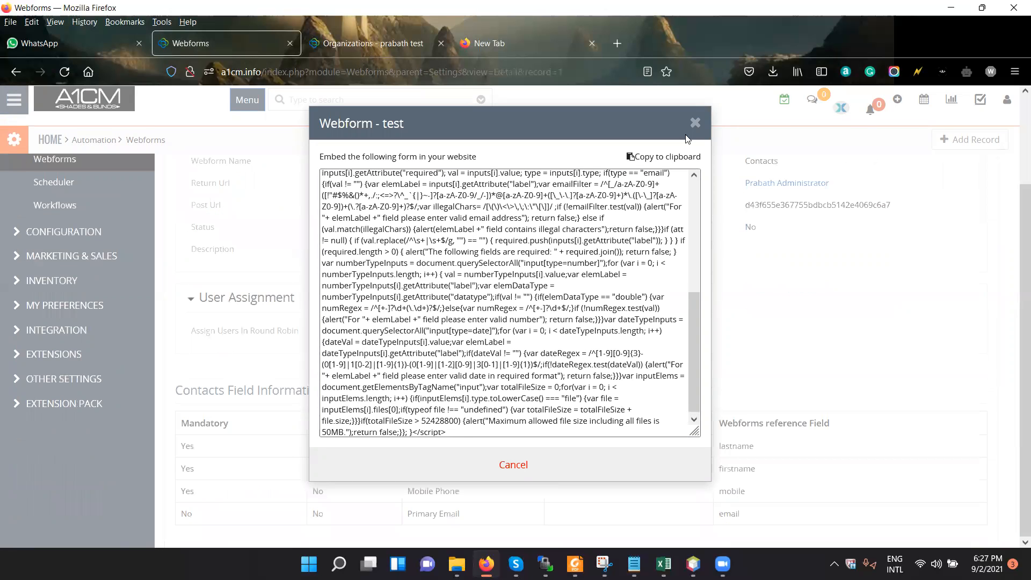
scroll(695, 308, "up", 4)
left_click(694, 123)
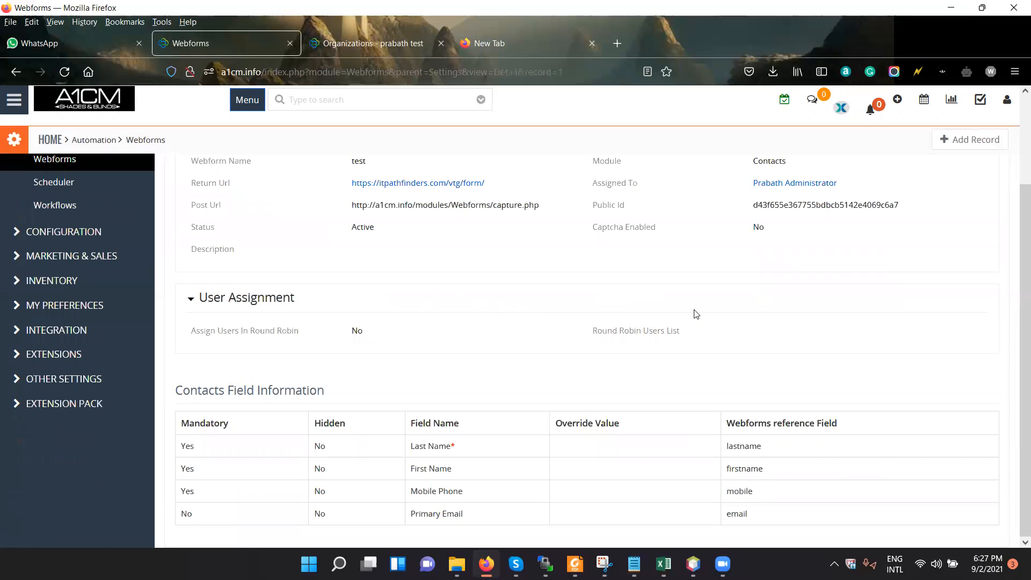
Open the Automation Scheduler and review the cron jobs with their frequency, status and last scan times.
scroll(696, 314, "up", 3)
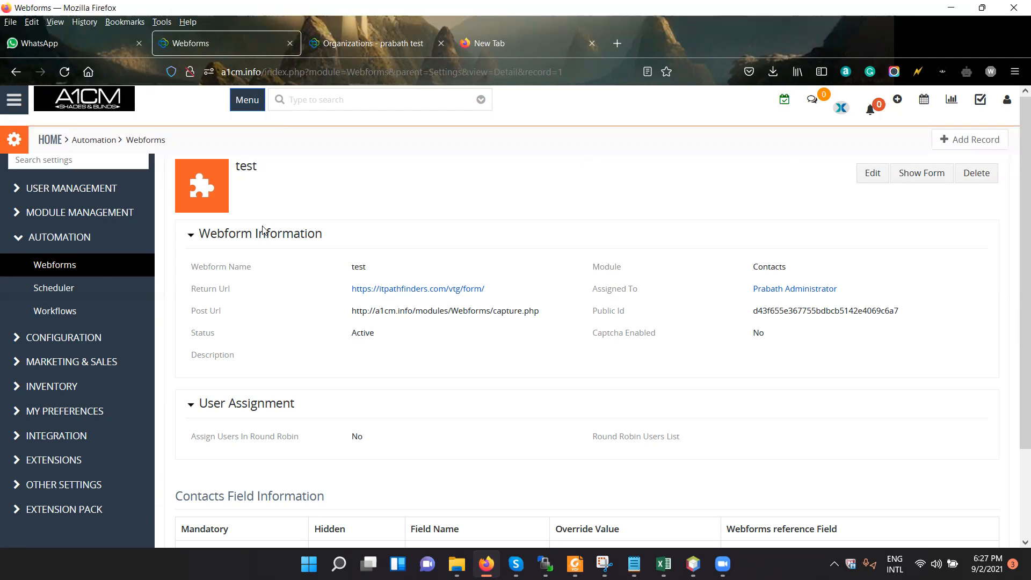
left_click(79, 269)
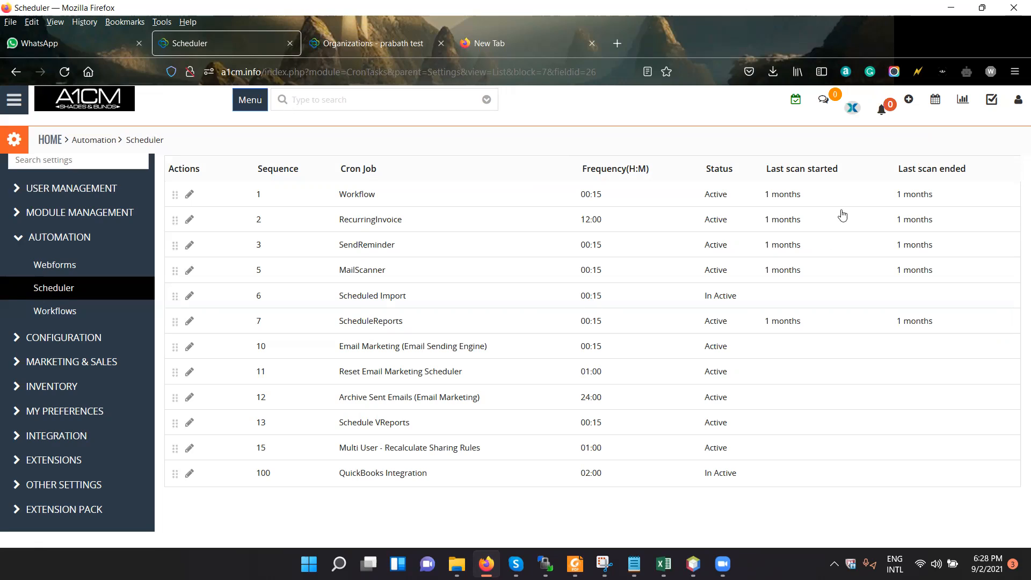
left_click_drag(768, 198, 709, 126)
Open CRM Settings in a new tab and look through the Other Settings, Extensions, Integration and My Preferences categories.
left_click(16, 98)
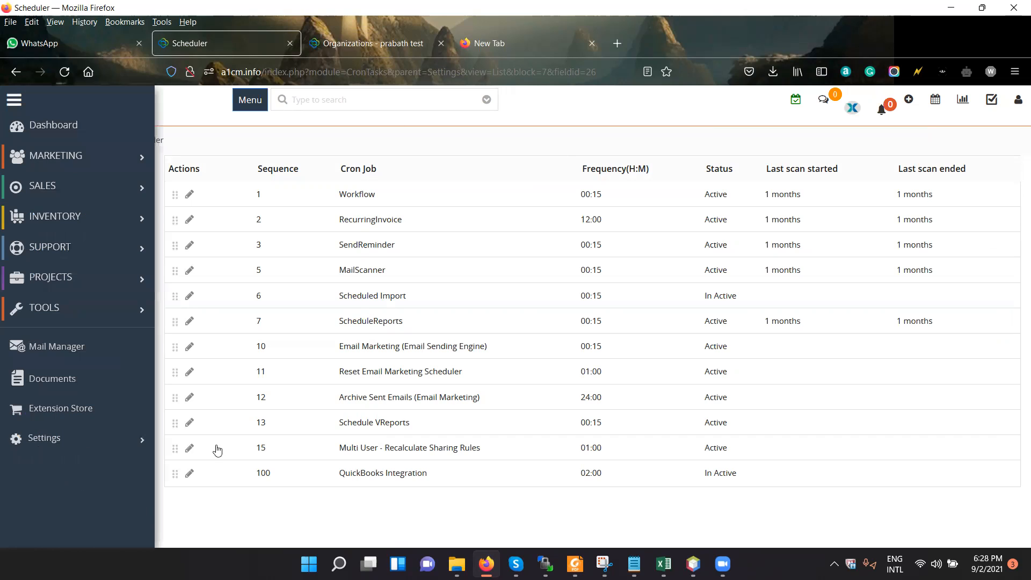
right_click(242, 442)
left_click(351, 220)
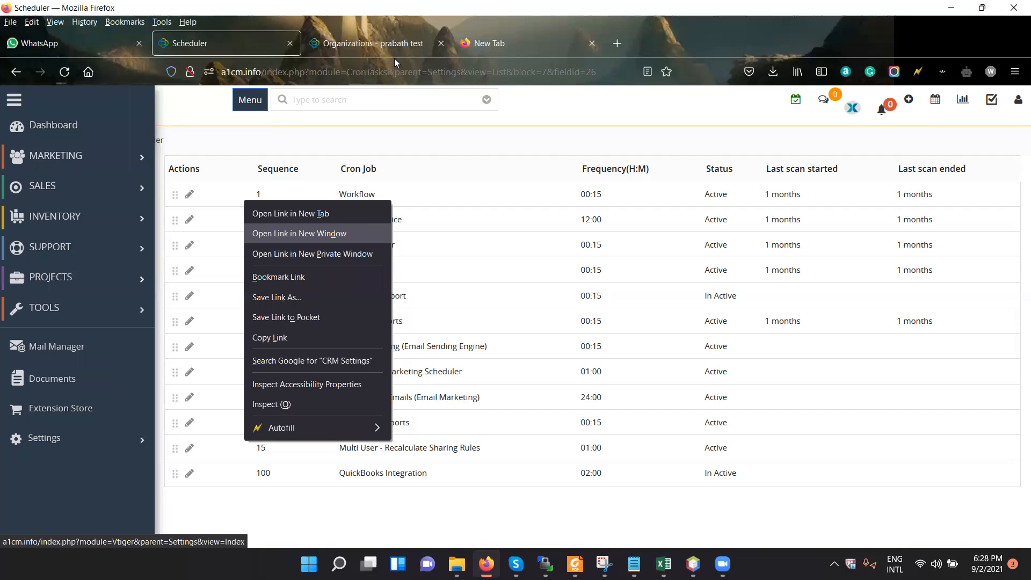
left_click(383, 43)
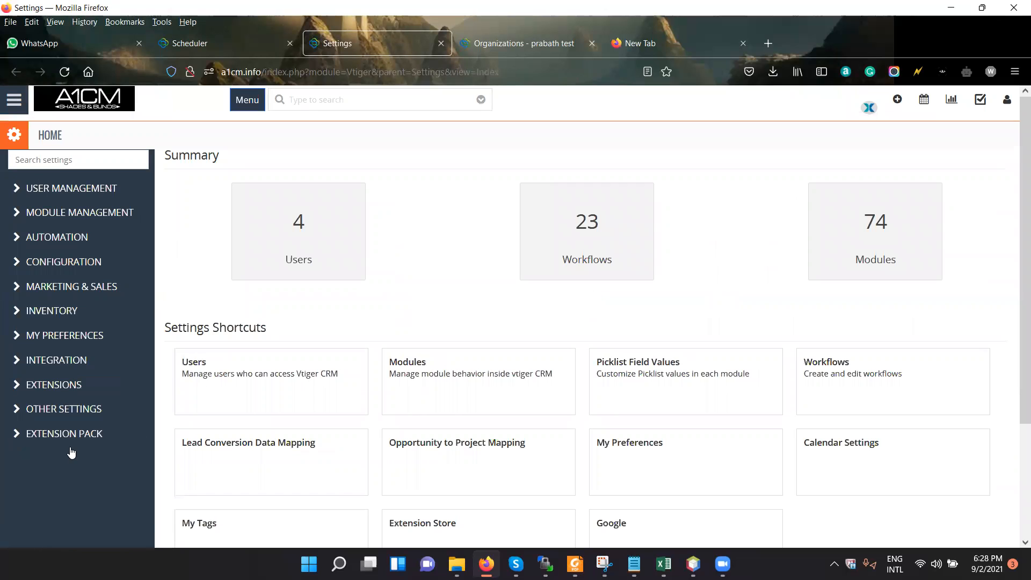
left_click(80, 411)
left_click(73, 386)
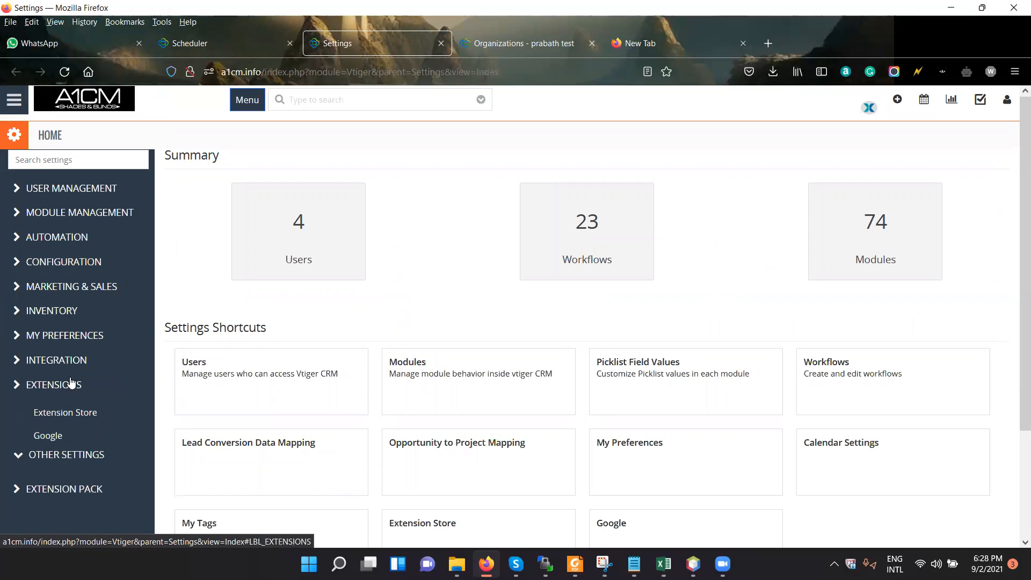
left_click(75, 361)
left_click(80, 337)
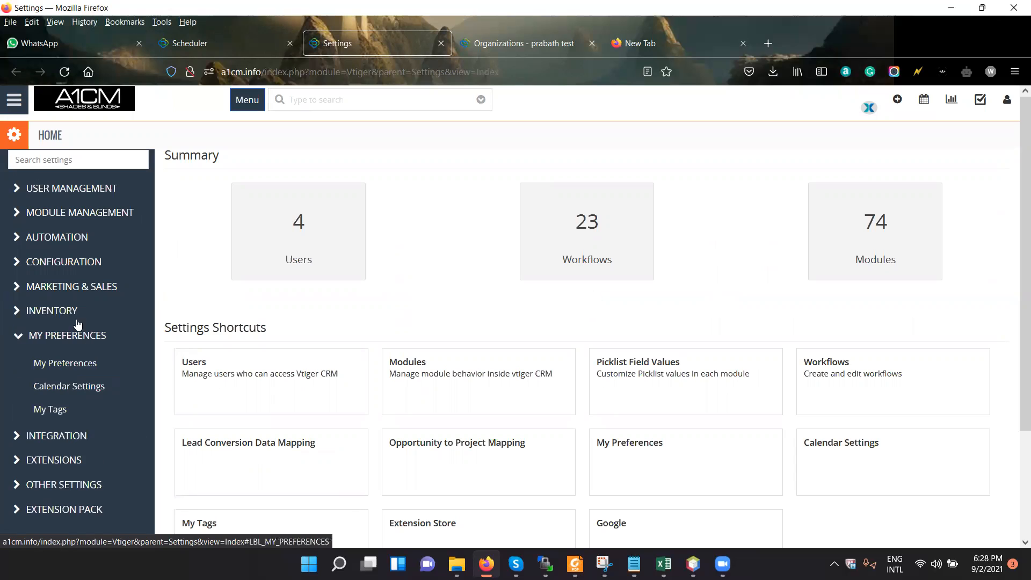
Open the Modules list under Module Management and look through the installed modules.
left_click(87, 218)
left_click(278, 278)
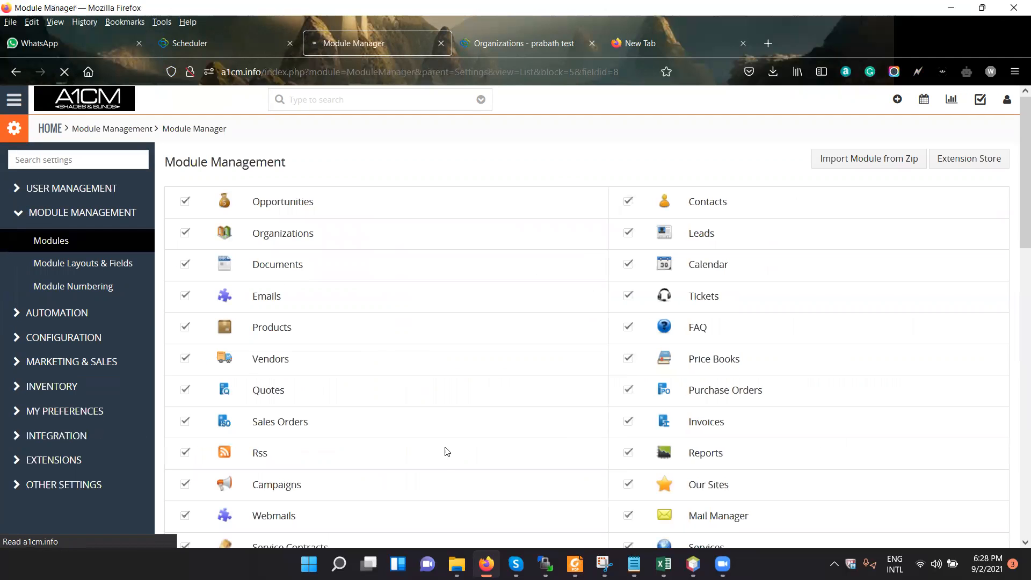
scroll(444, 452, "down", 20)
scroll(444, 453, "down", 5)
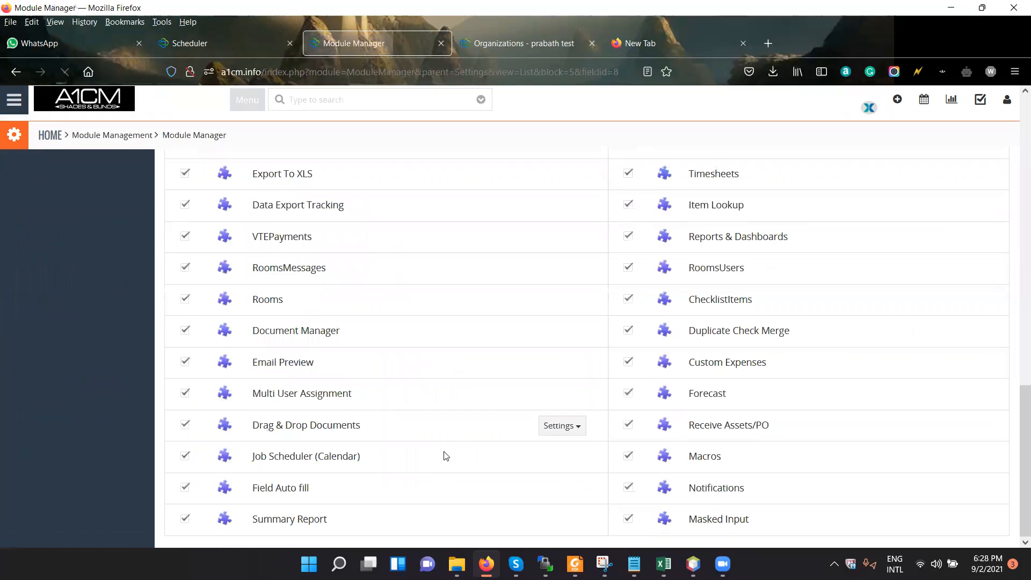
scroll(444, 455, "up", 6)
scroll(451, 412, "up", 8)
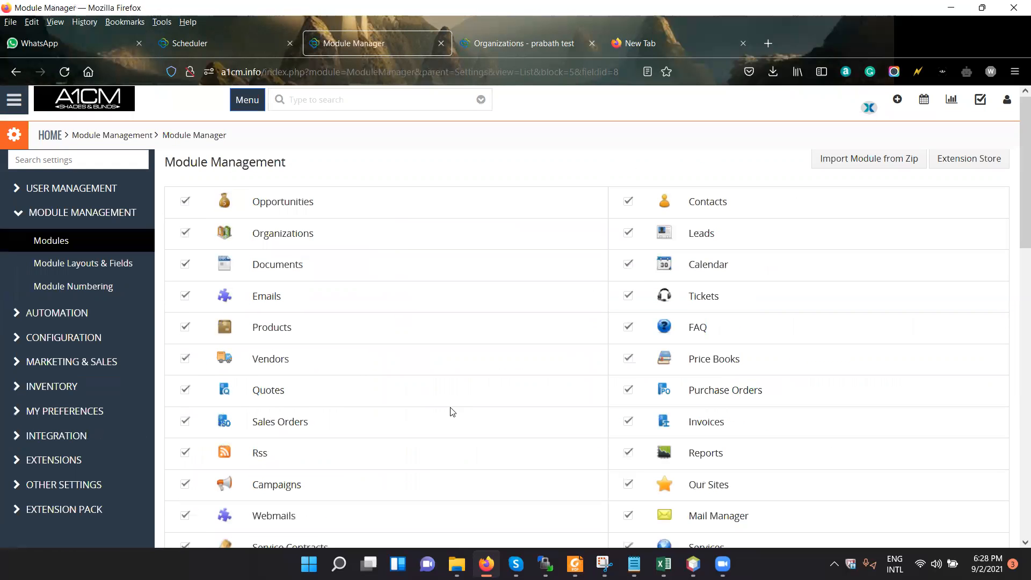
Open the SMS Notifier module's provider settings from the module list and view the new configuration form.
mouse_move(451, 411)
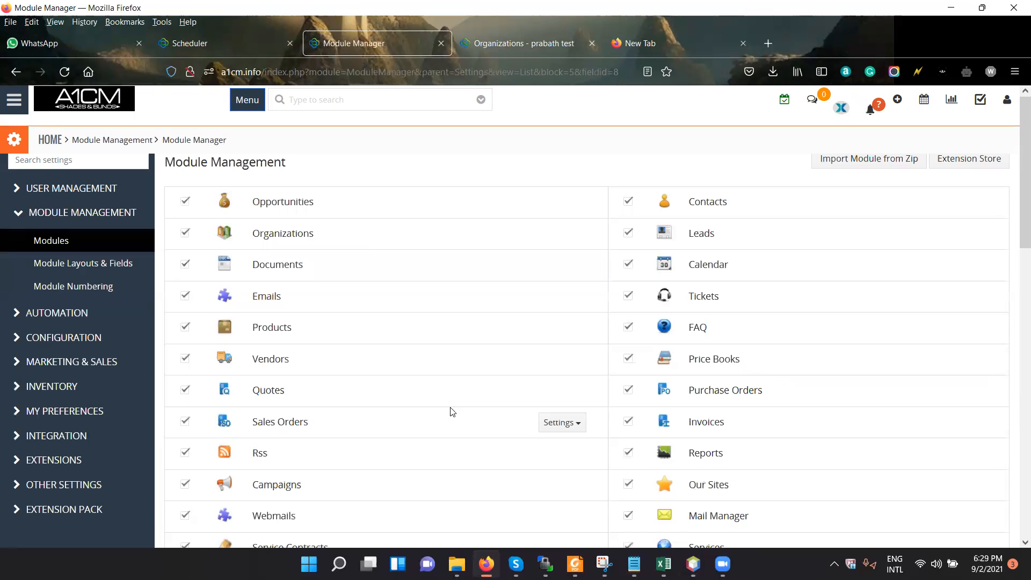
scroll(479, 422, "down", 3)
scroll(479, 422, "down", 2)
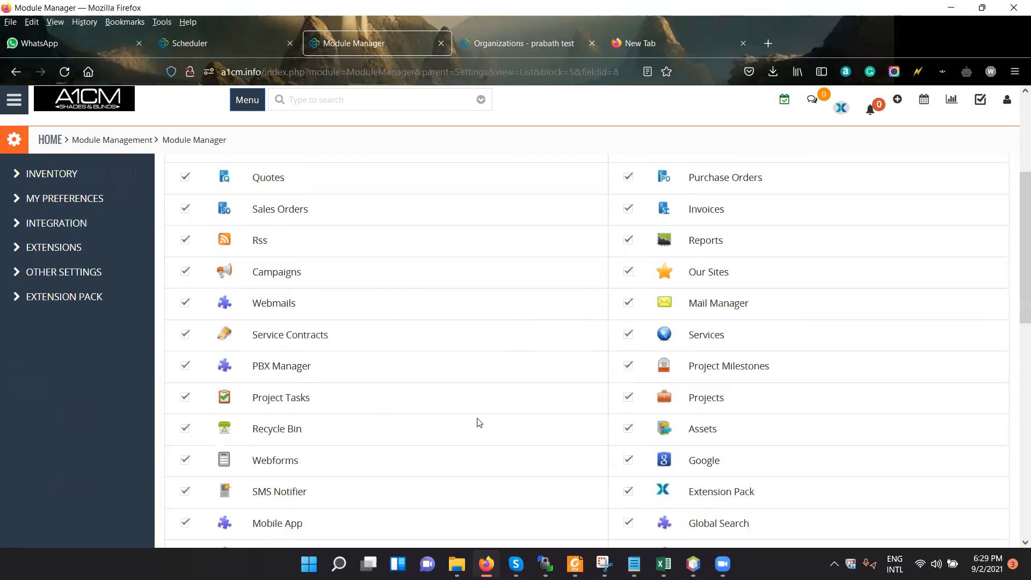
scroll(479, 423, "down", 2)
scroll(479, 423, "down", 2)
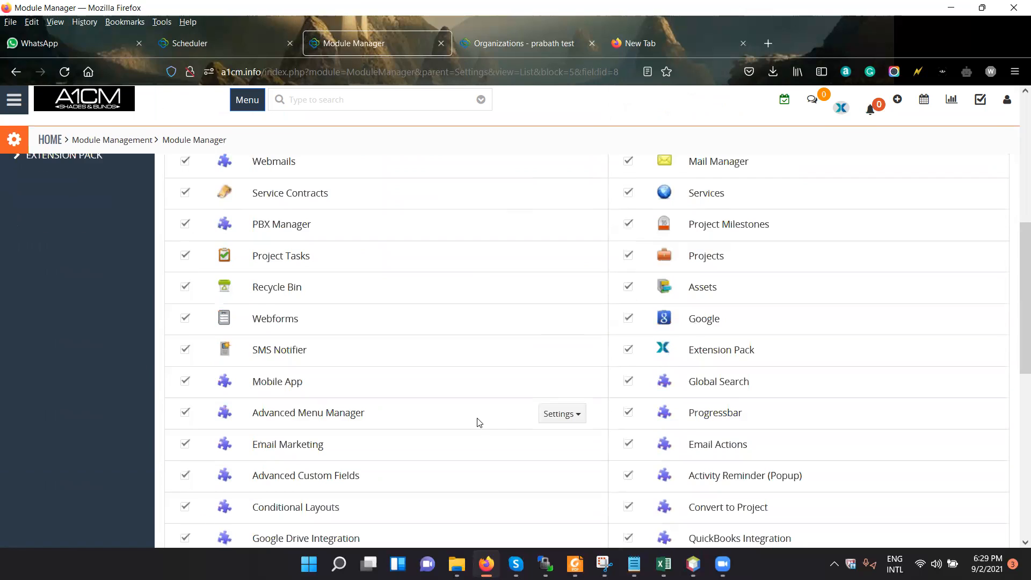
left_click(566, 353)
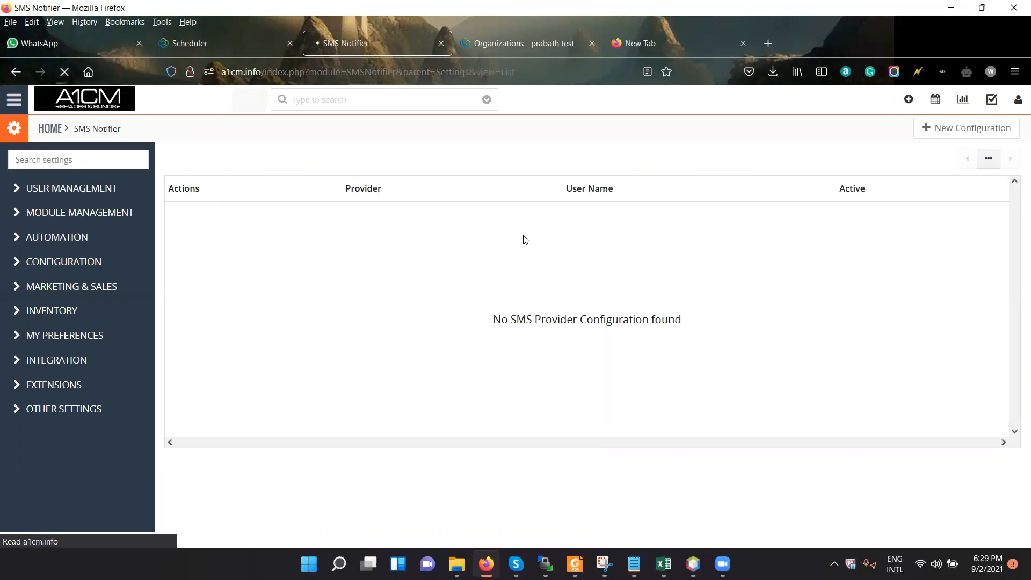
left_click(982, 136)
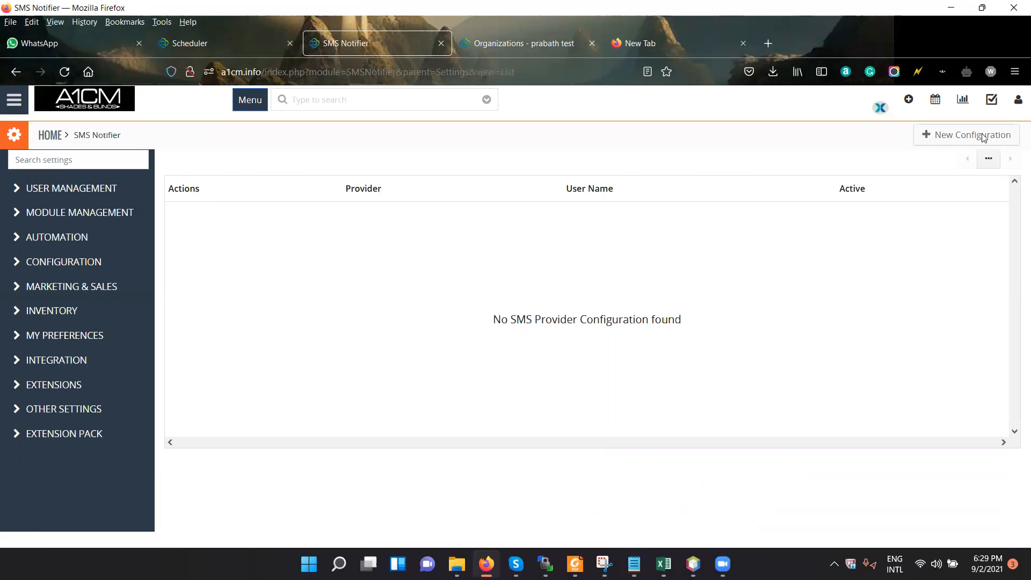
left_click(702, 125)
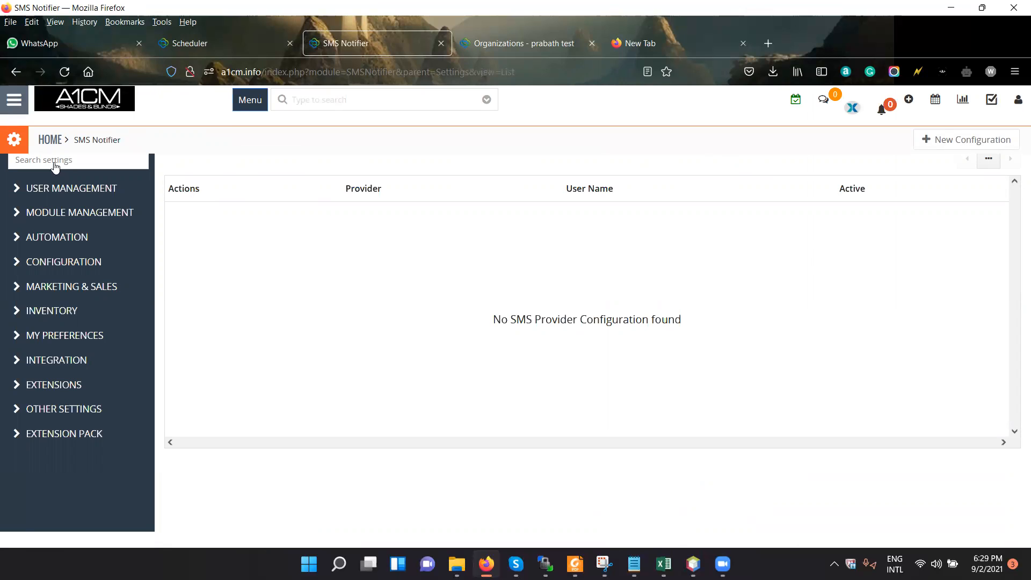
Look through the app categories, open Projects in a new tab and display the Project 1 record.
mouse_move(60, 185)
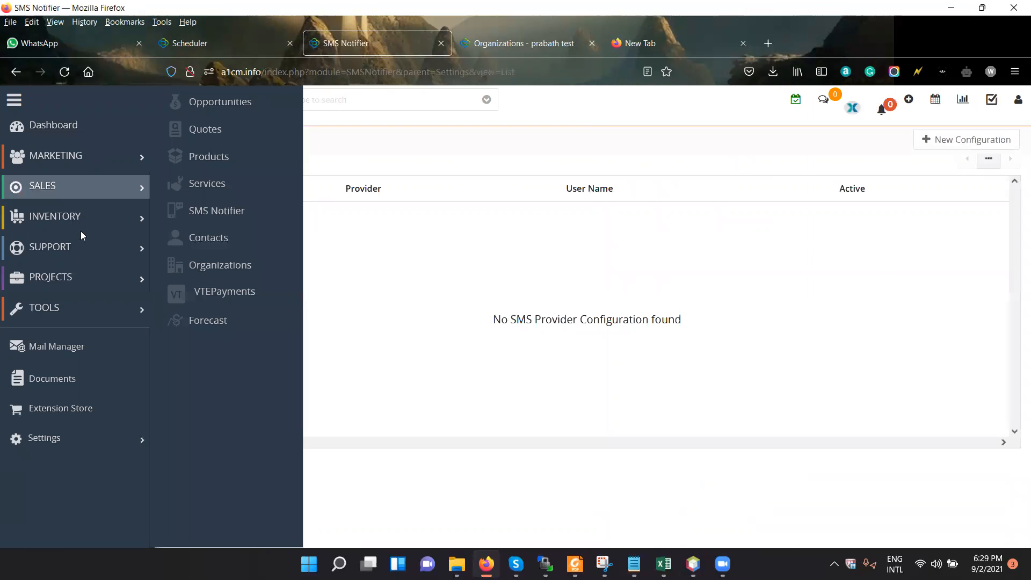
mouse_move(81, 231)
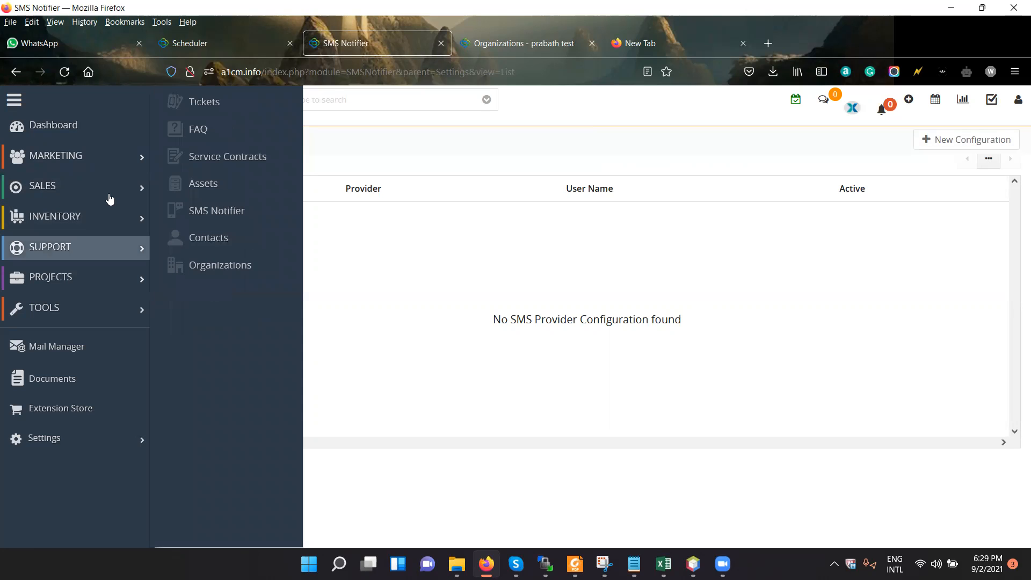
mouse_move(110, 199)
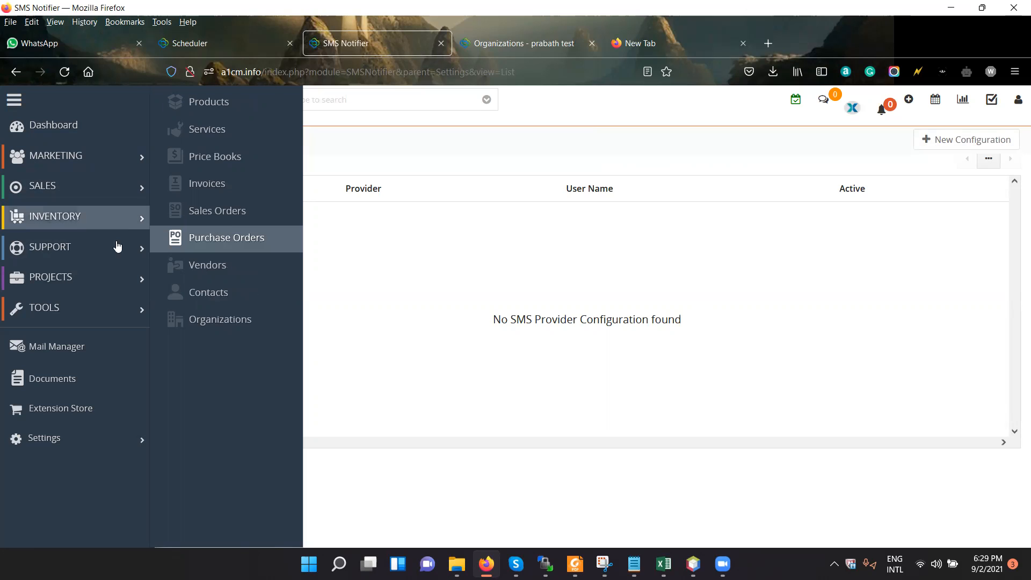
mouse_move(121, 282)
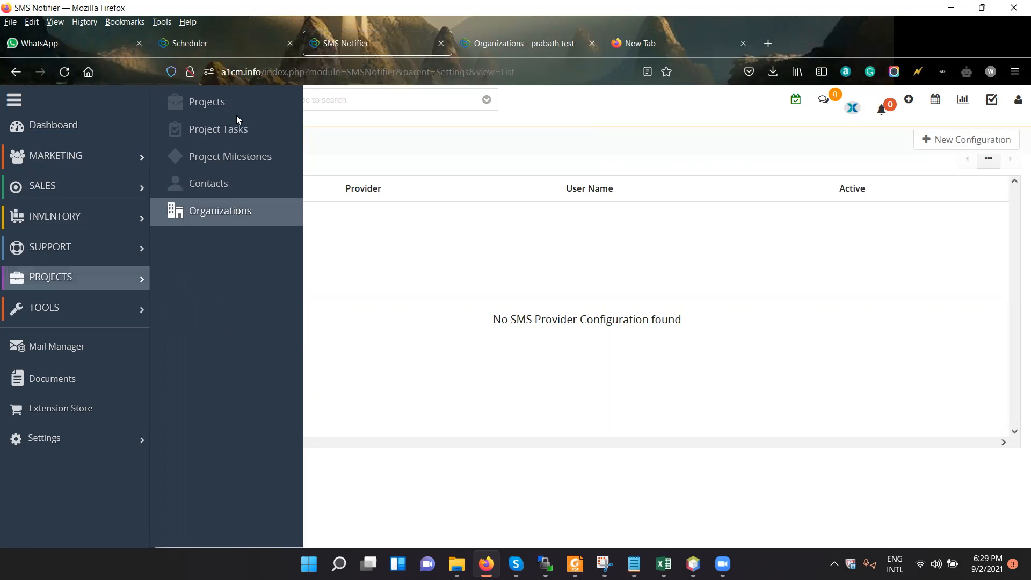
right_click(223, 104)
key("Return")
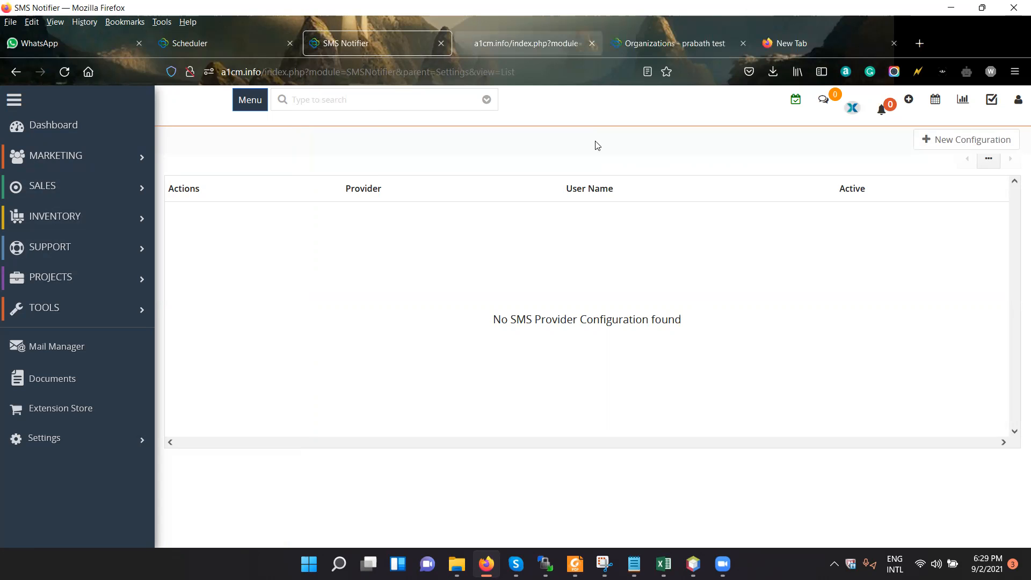
key("ctrl+Tab")
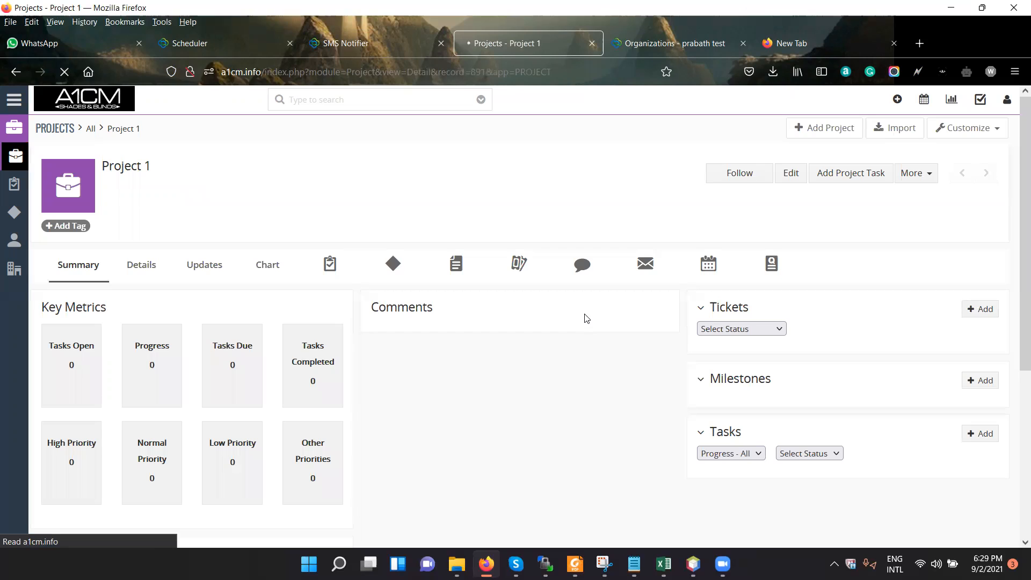
Examine Project 1's related modules, its project details and the additional actions available for the record.
left_click(464, 270)
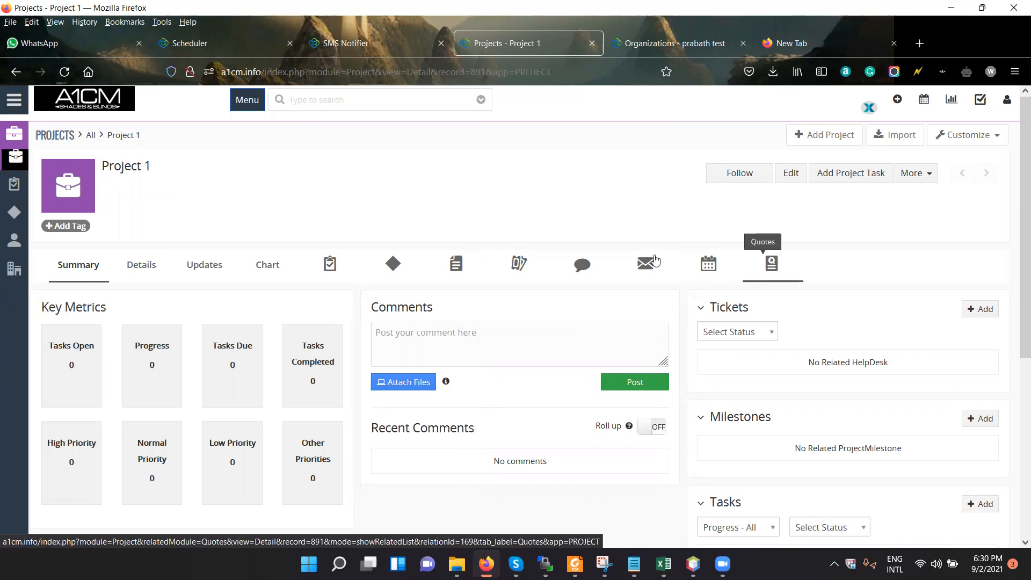
left_click(914, 173)
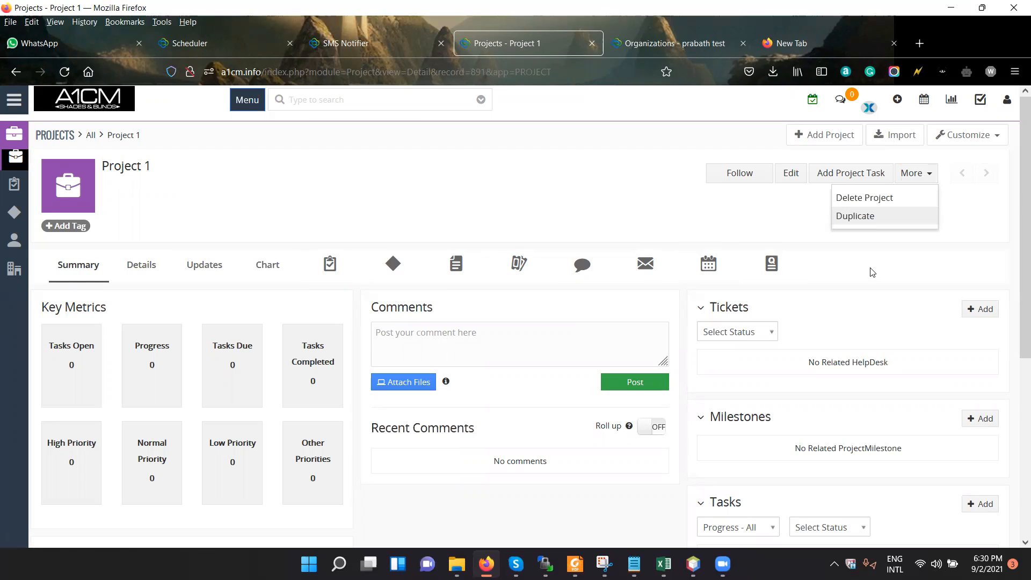
left_click(868, 273)
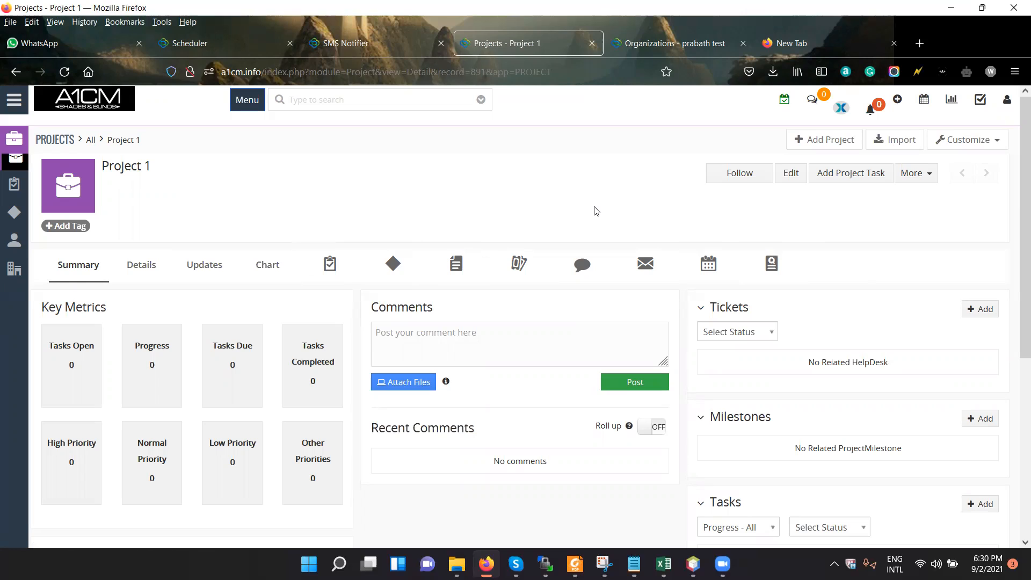
left_click(144, 267)
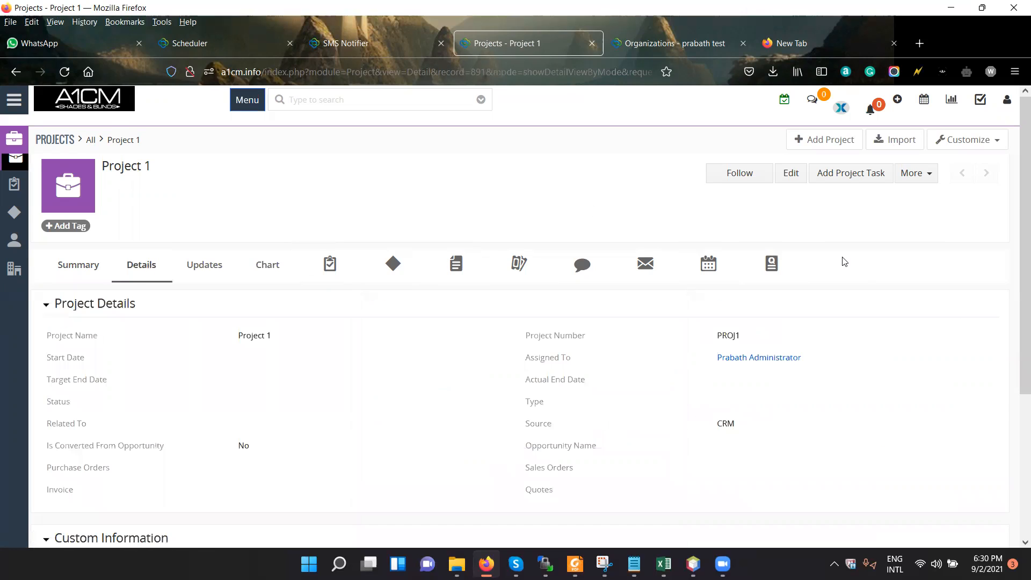
left_click(924, 179)
left_click(932, 177)
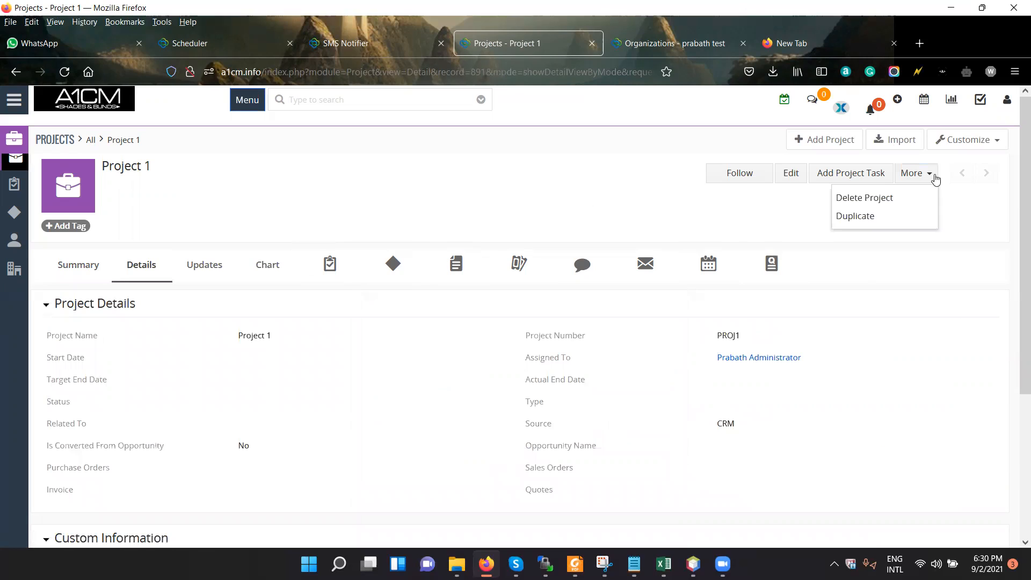
left_click(948, 262)
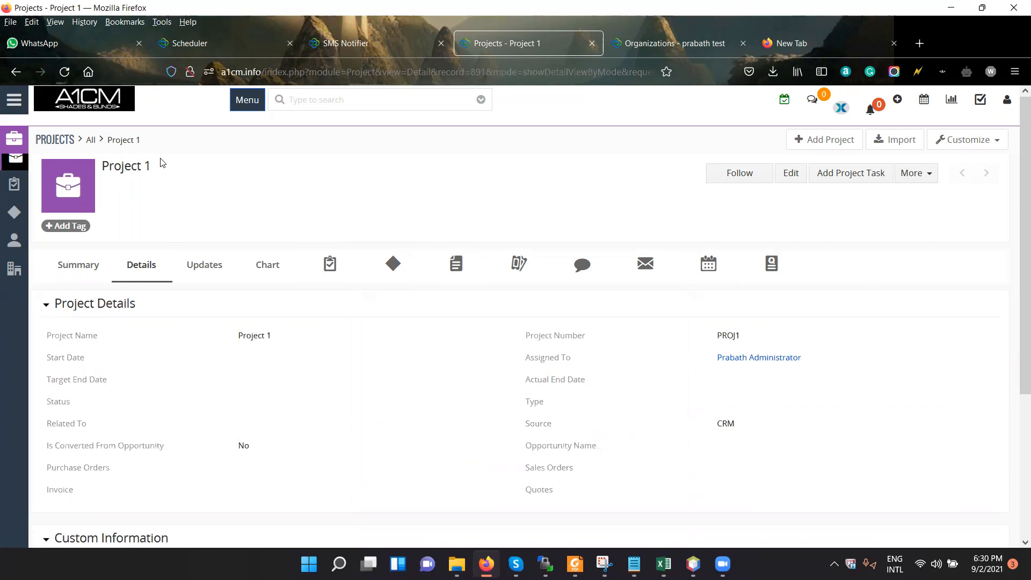
Open the Sherry Frontenac Hotel record from the Marketing app's Organizations list.
left_click(24, 106)
mouse_move(82, 157)
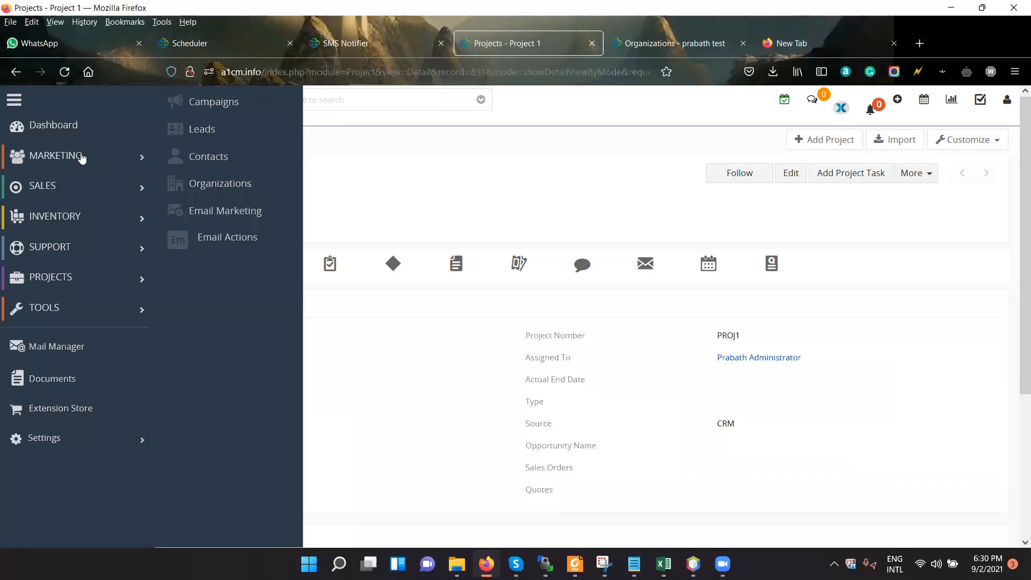
left_click(250, 187)
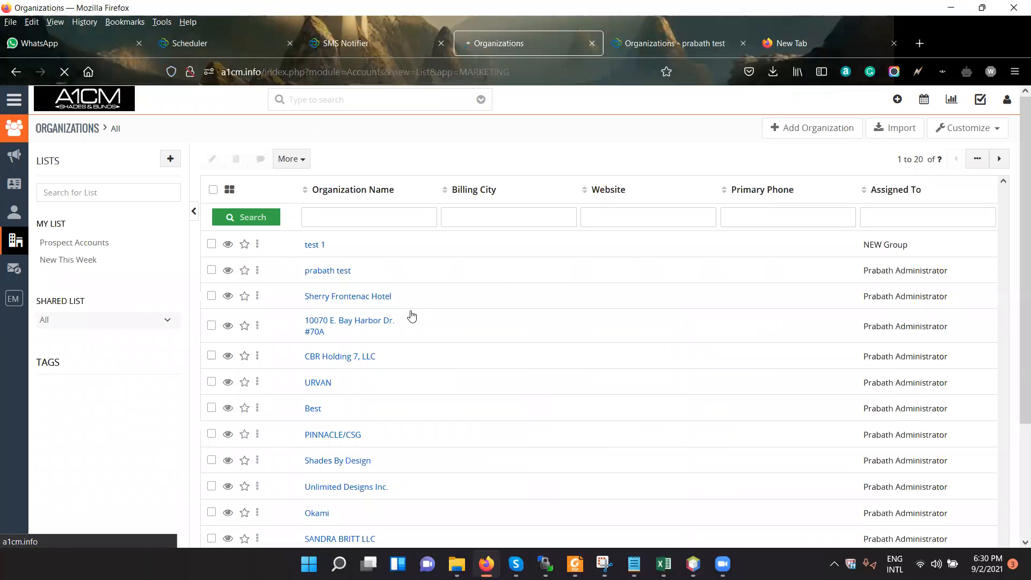
left_click(381, 301)
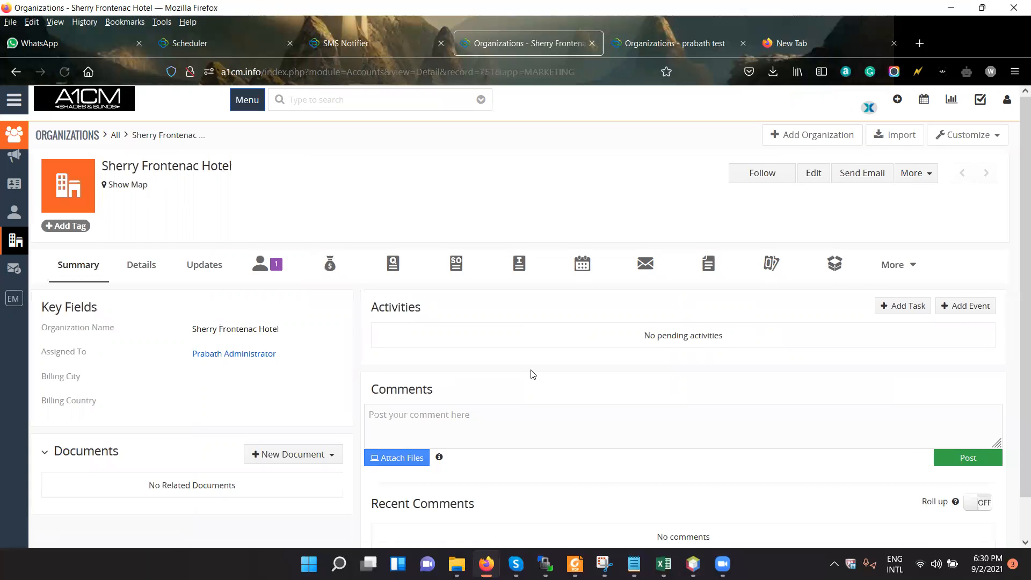
Examine the Sherry Frontenac Hotel record's additional related modules and its related emails.
left_click(898, 264)
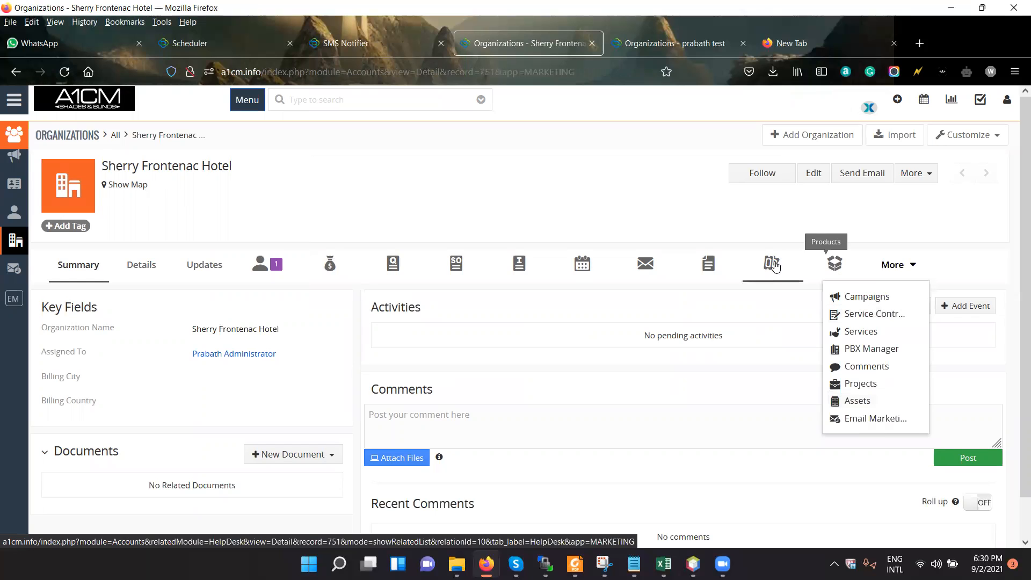
left_click(652, 263)
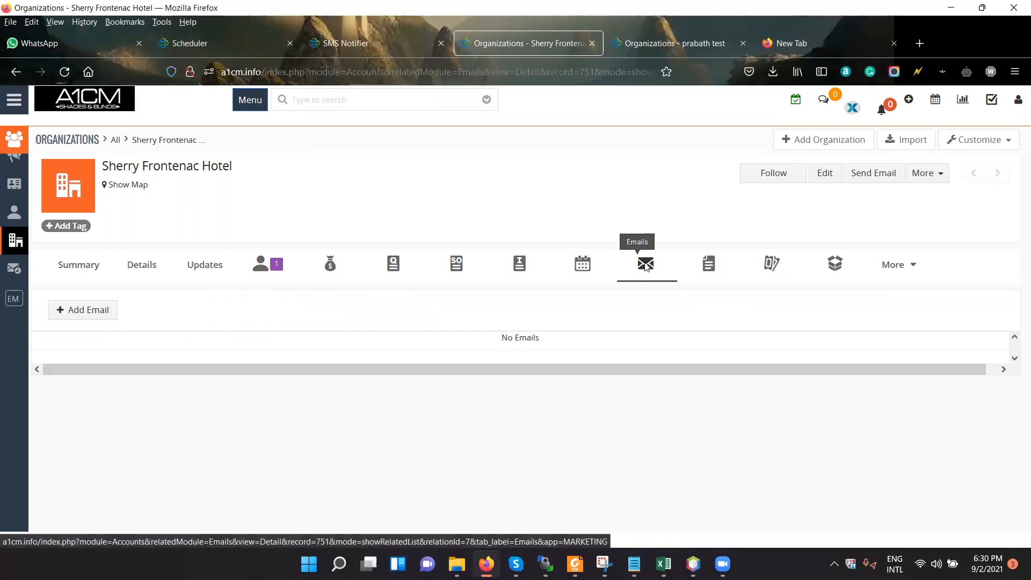
left_click(885, 275)
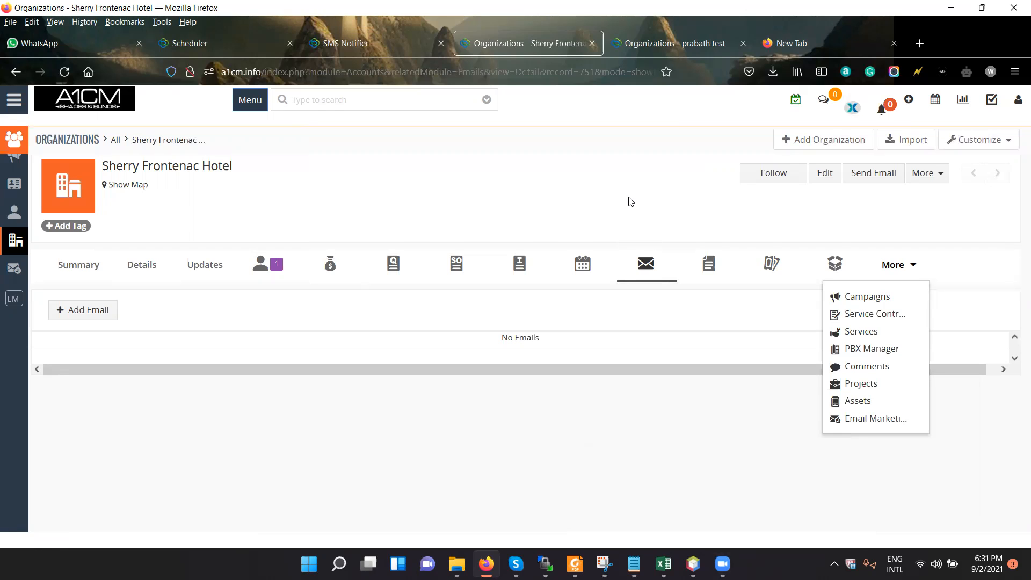
Preview a new SMS Notifier configuration with Clickatell (Platform) as provider, then close the form without saving.
left_click(368, 49)
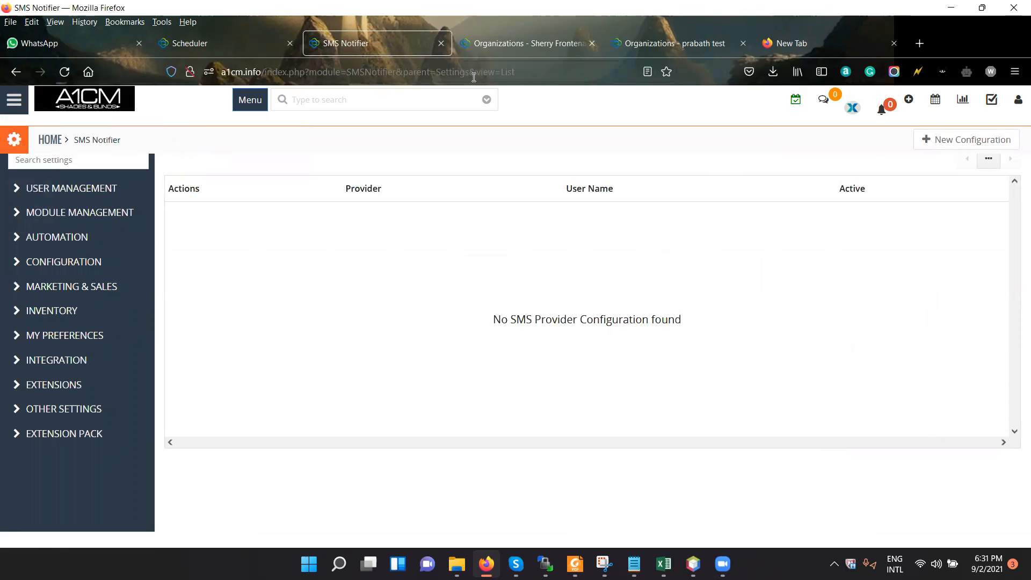
key("ctrl+l")
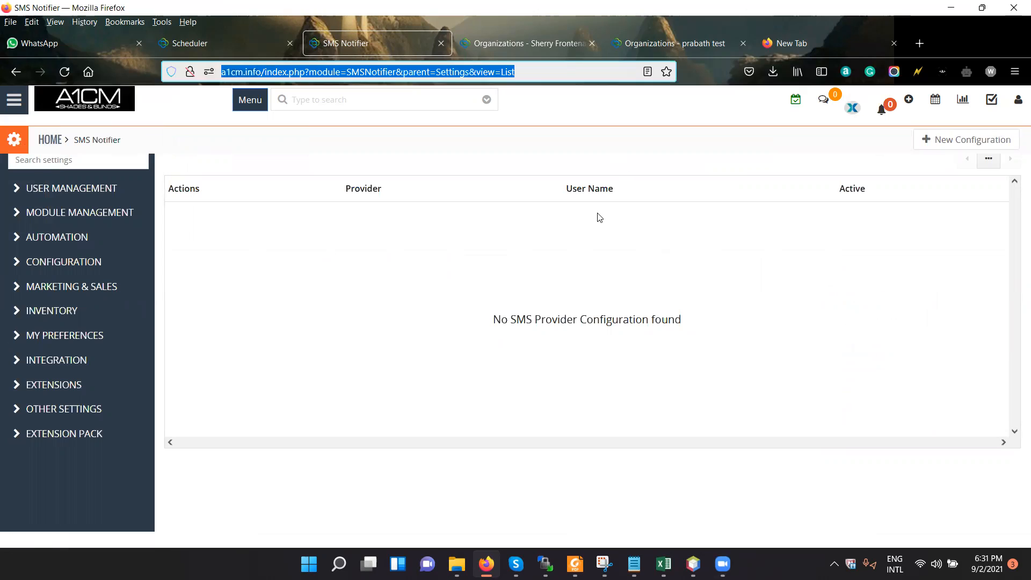
left_click(934, 144)
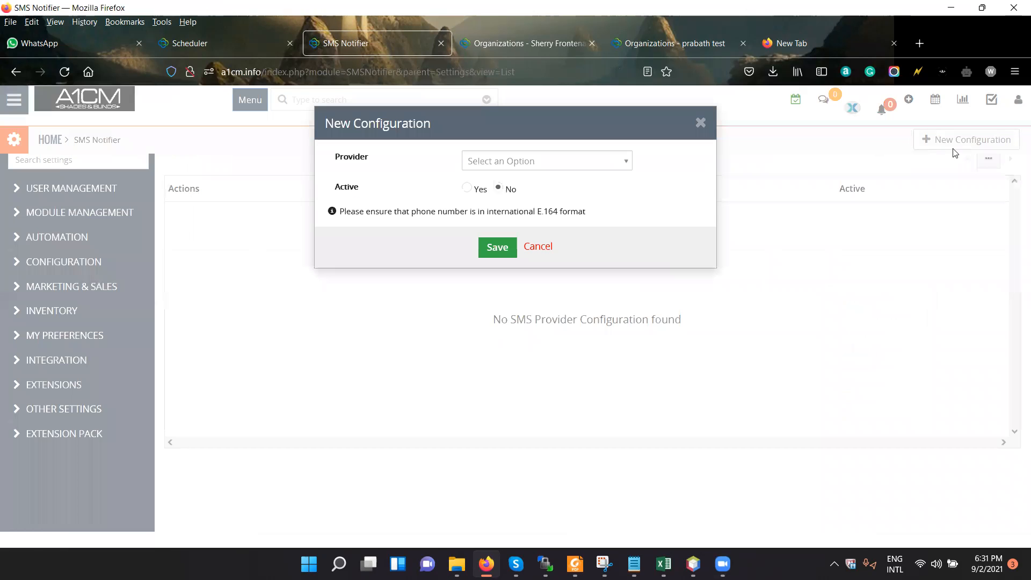
left_click(556, 161)
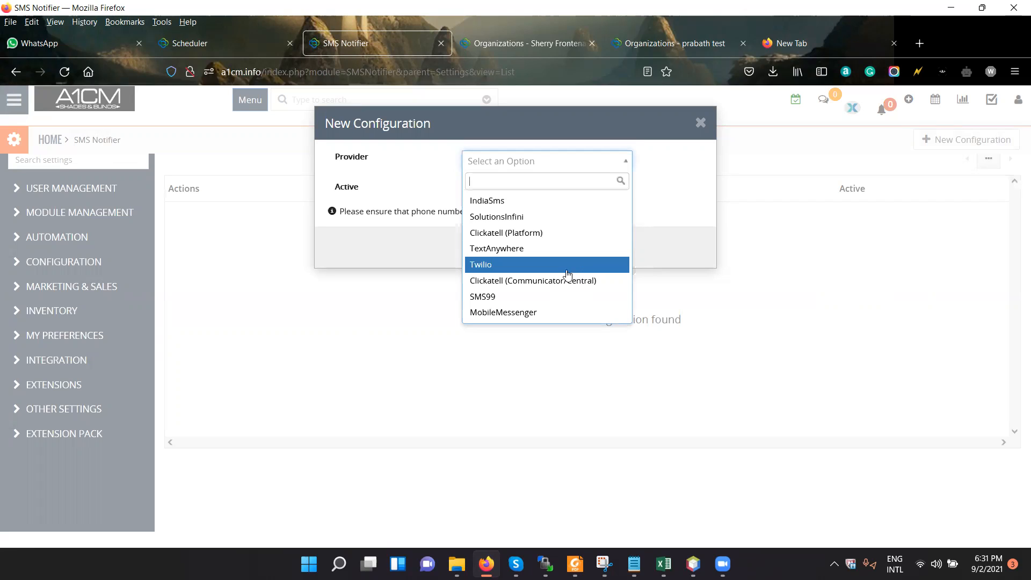
left_click(569, 234)
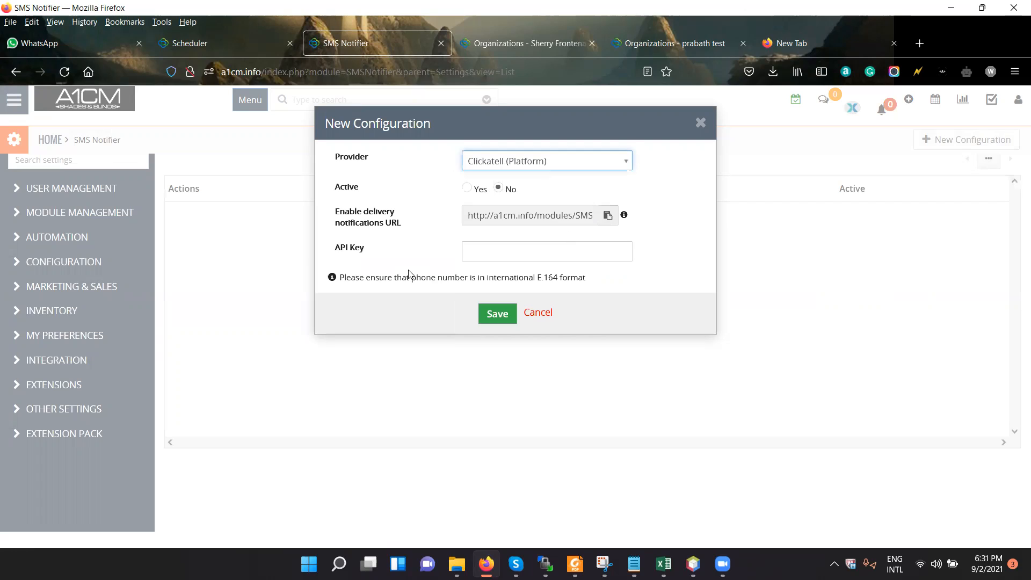
left_click(488, 250)
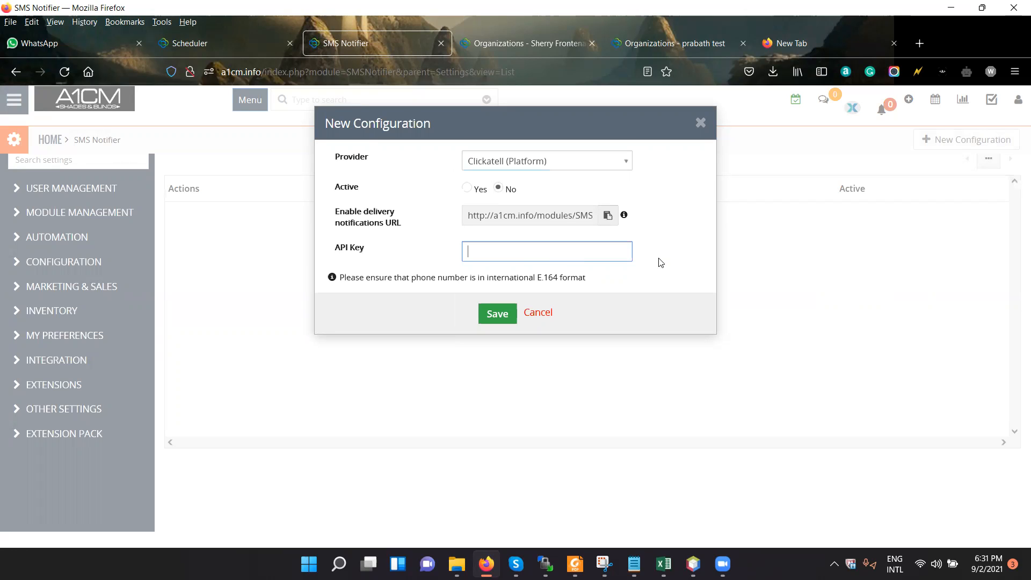
left_click(704, 128)
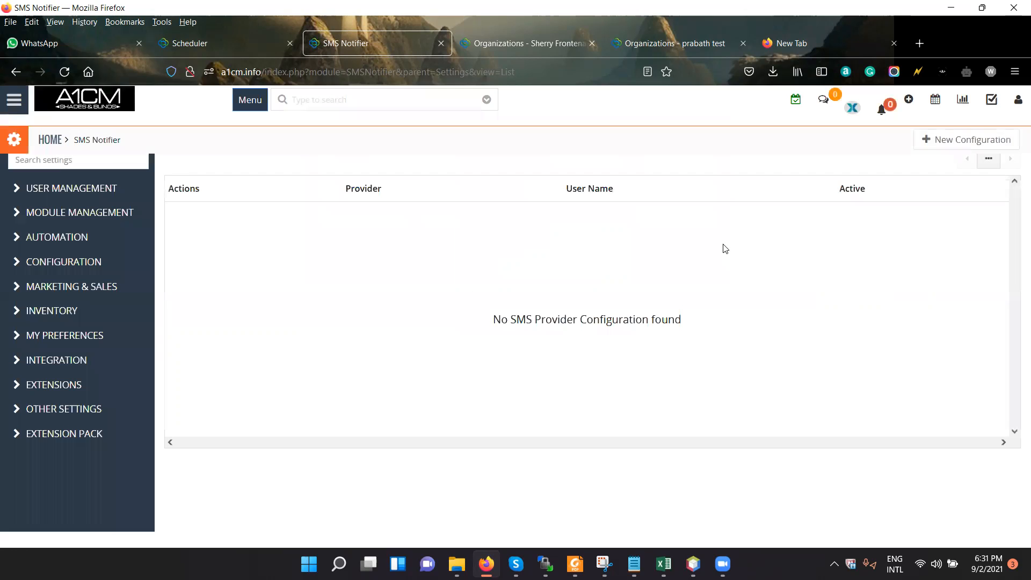
Search the web for twilio in the empty browser tab and open the official Twilio website.
left_click(811, 43)
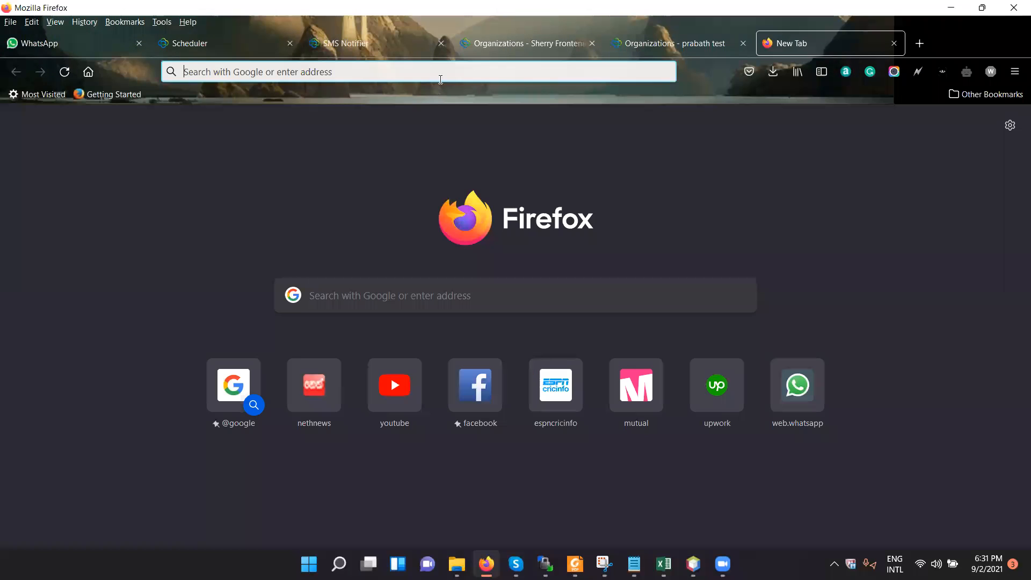
type("te")
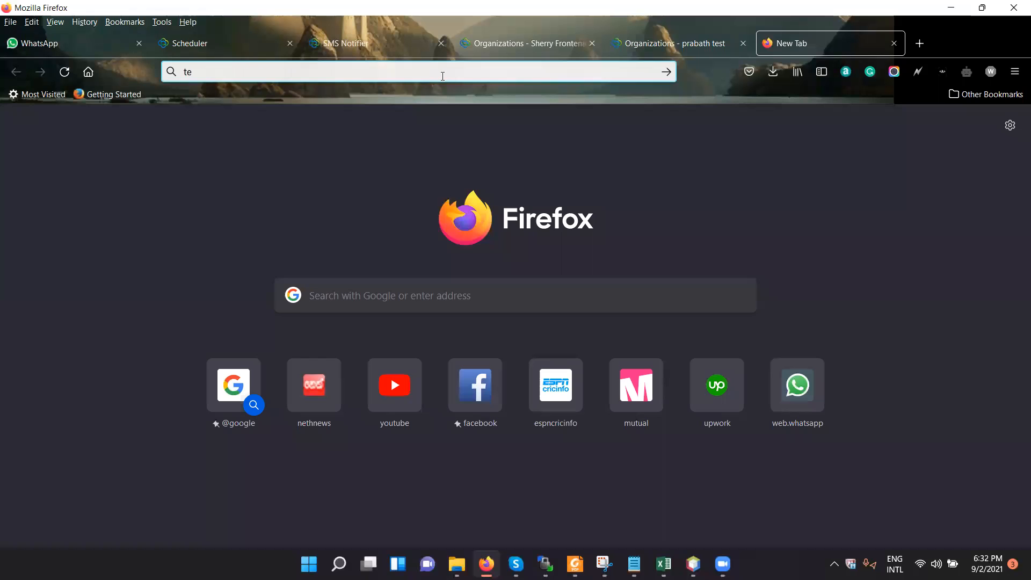
type("ilio")
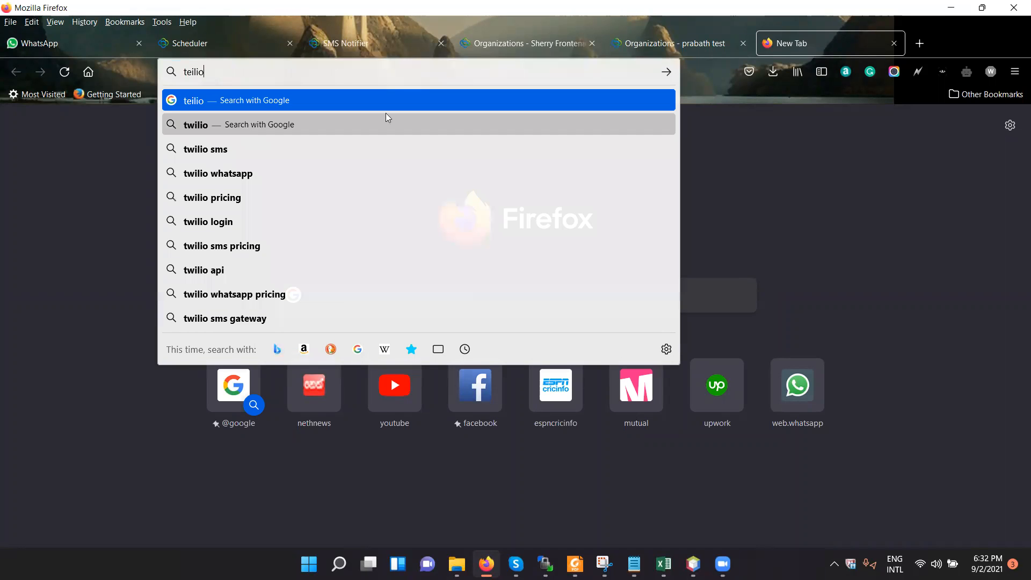
left_click(448, 126)
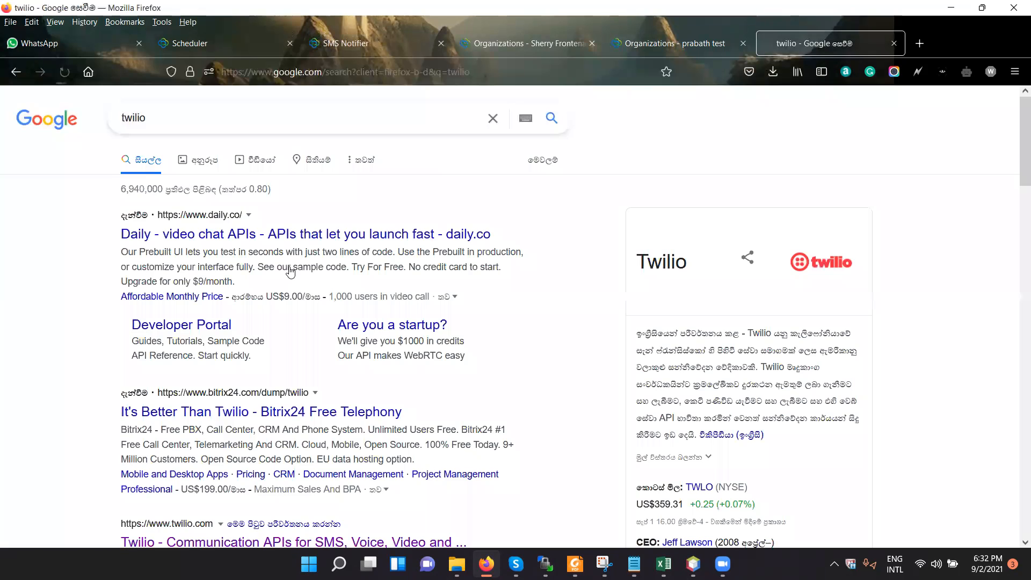
scroll(279, 418, "down", 5)
left_click(282, 261)
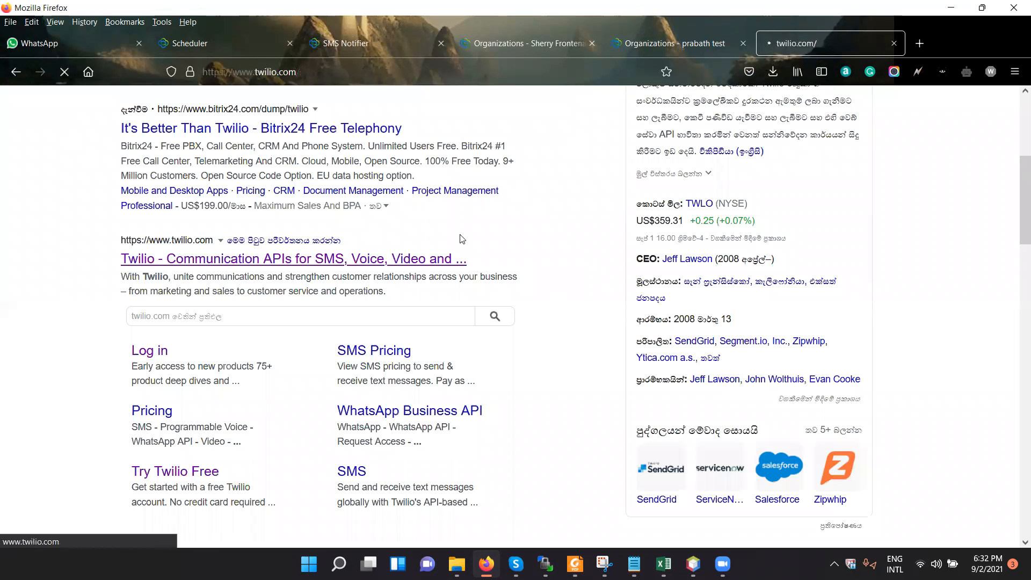
Search for clickatel in a new browser tab and open the official Clickatell website.
left_click(919, 43)
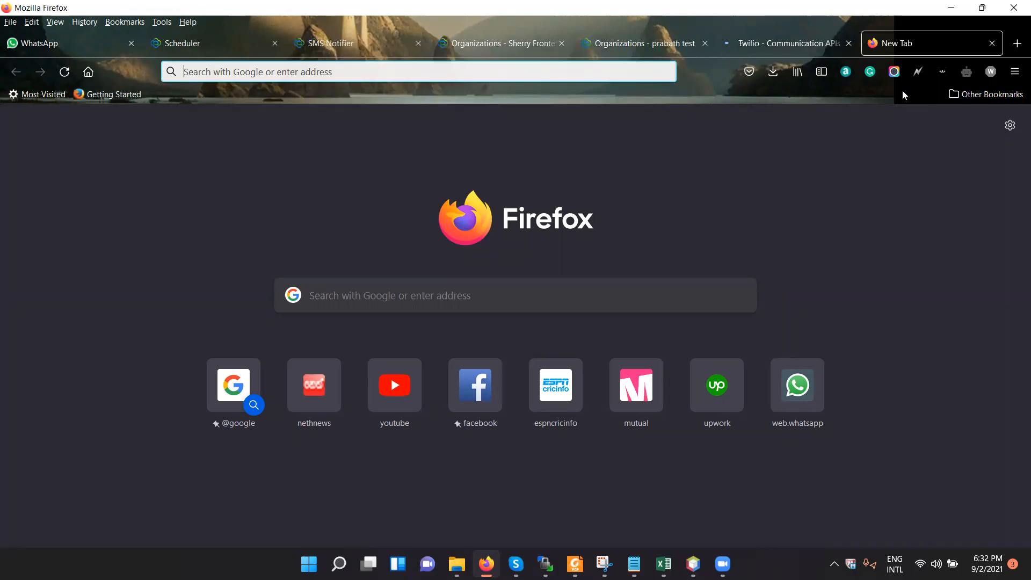
type("cli")
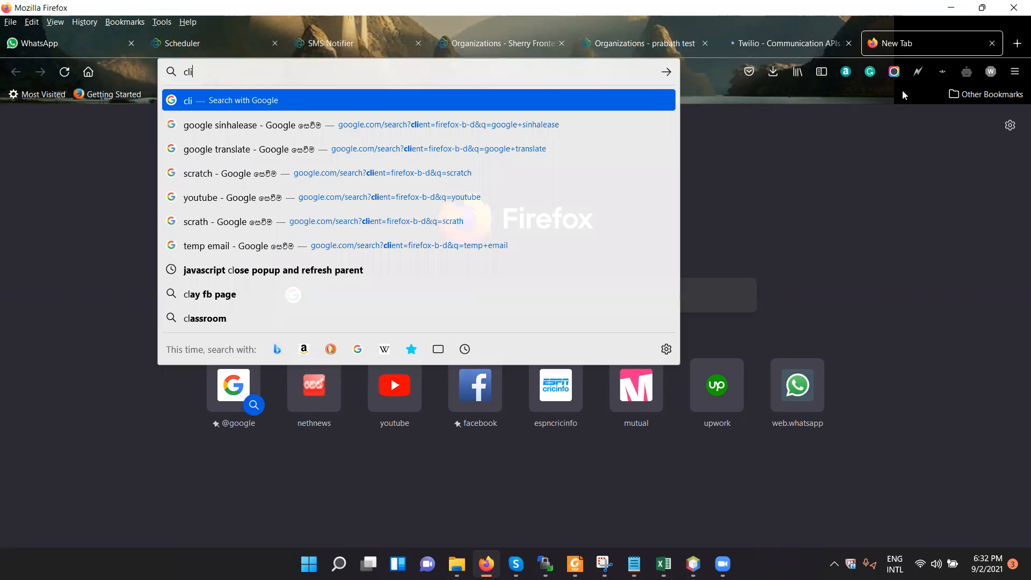
type("ckatel")
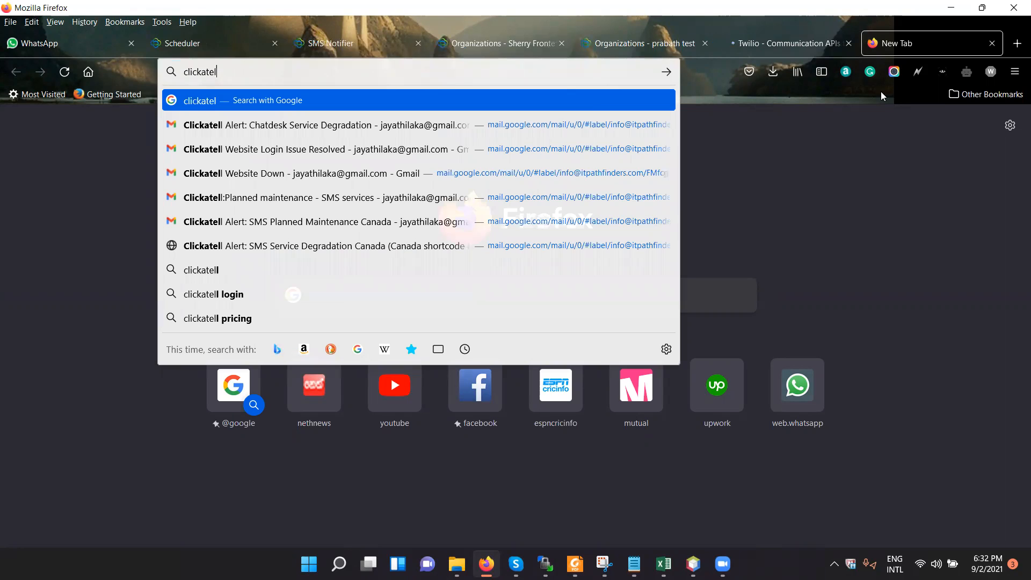
key("Return")
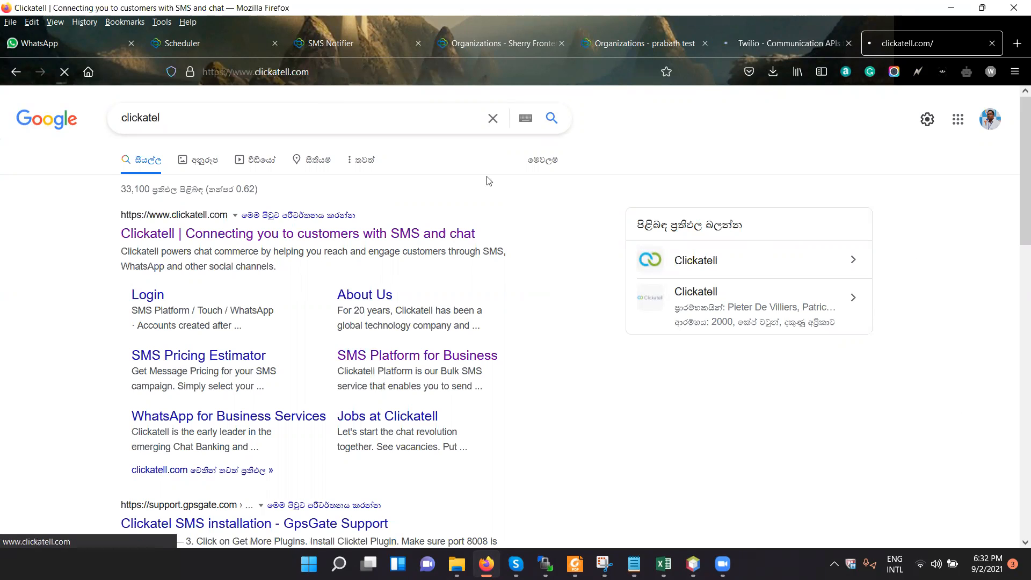
Look over the Twilio home page.
left_click(809, 43)
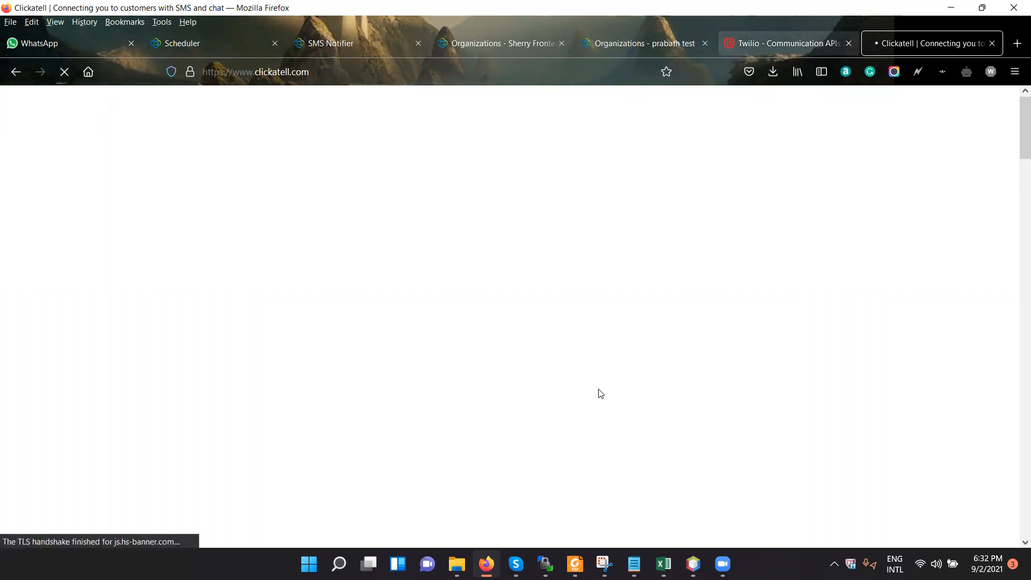
scroll(601, 400, "down", 5)
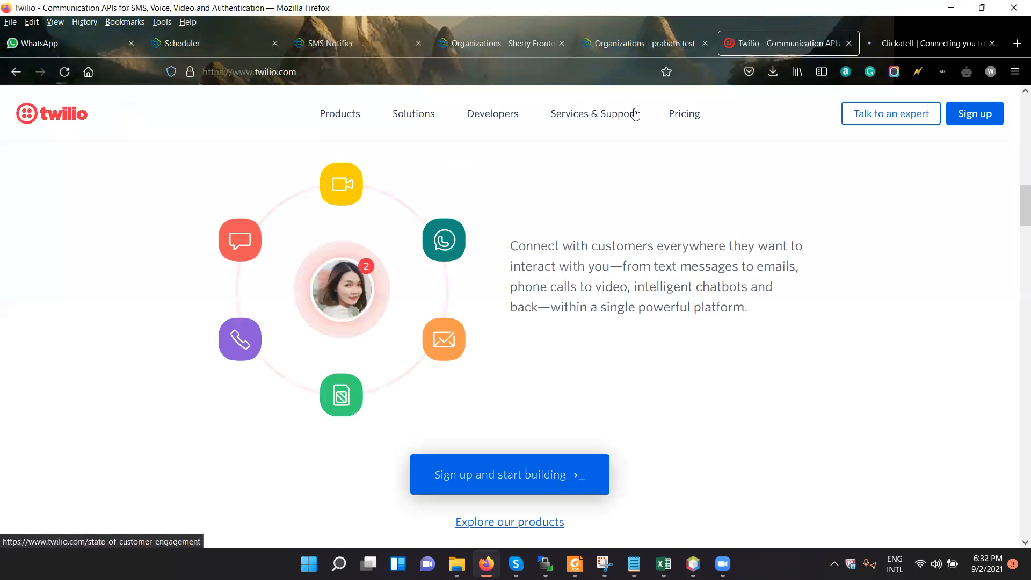
scroll(634, 113, "up", 5)
scroll(823, 350, "up", 5)
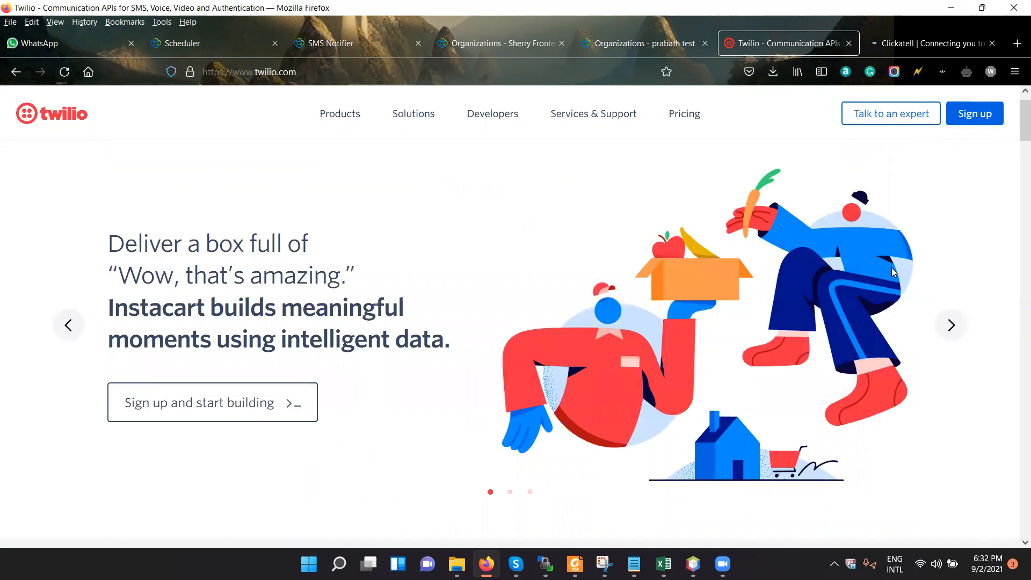
Copy the Clickatell website address and send it to the A1CM CRM group chat in WhatsApp.
left_click(947, 44)
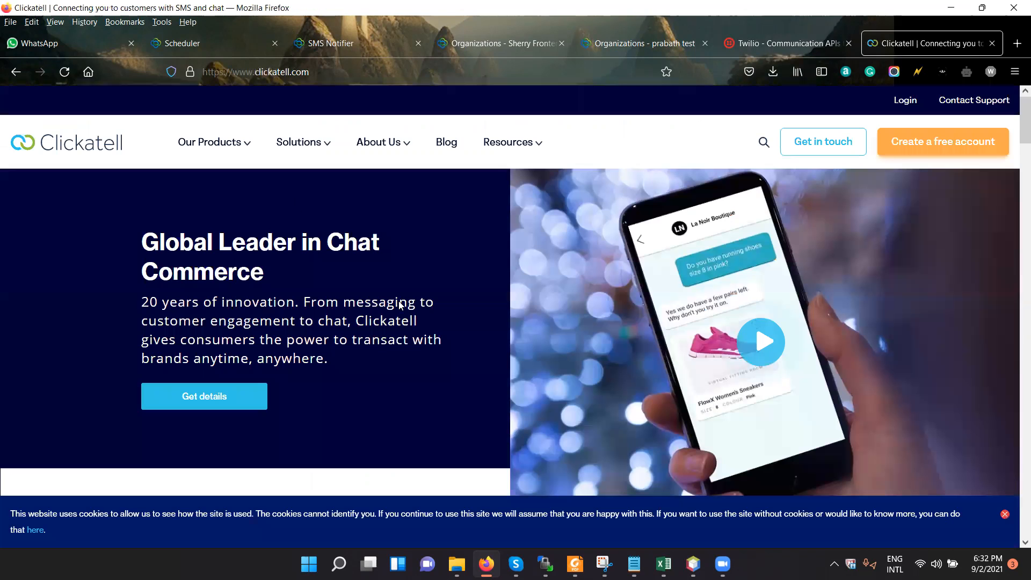
left_click(386, 71)
key("ctrl+c")
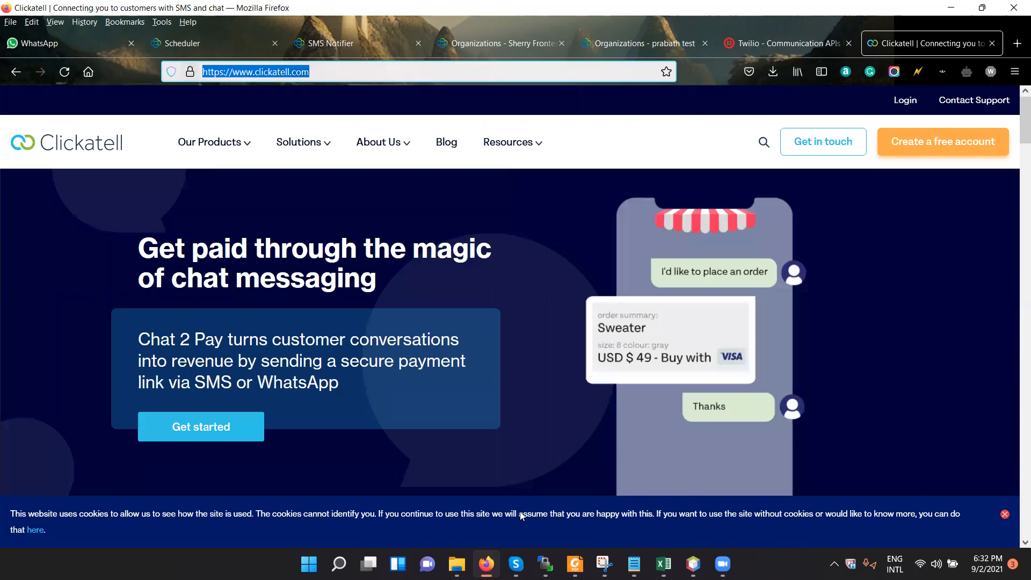
key("ctrl+Tab")
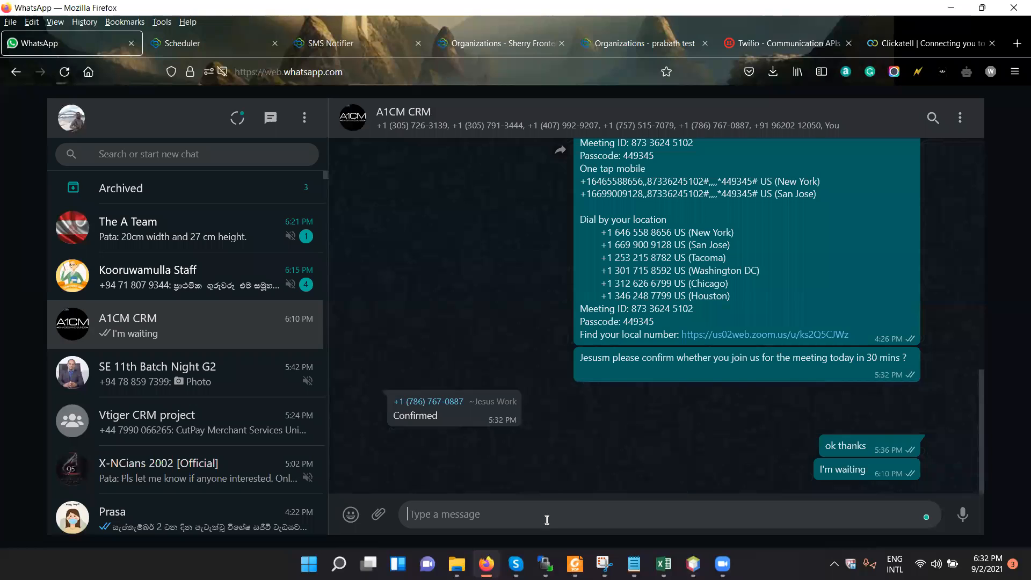
key("ctrl+v")
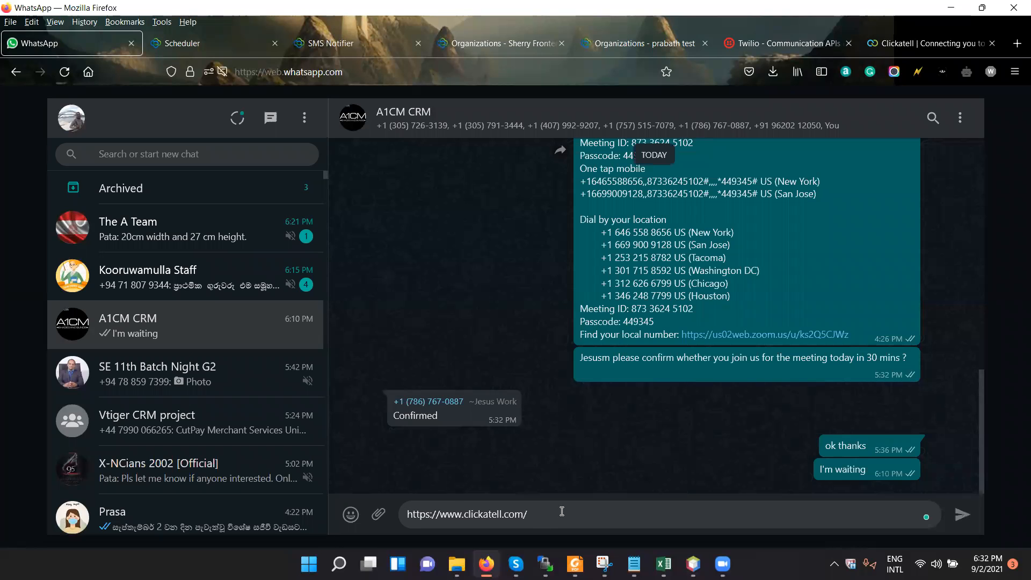
key("Return")
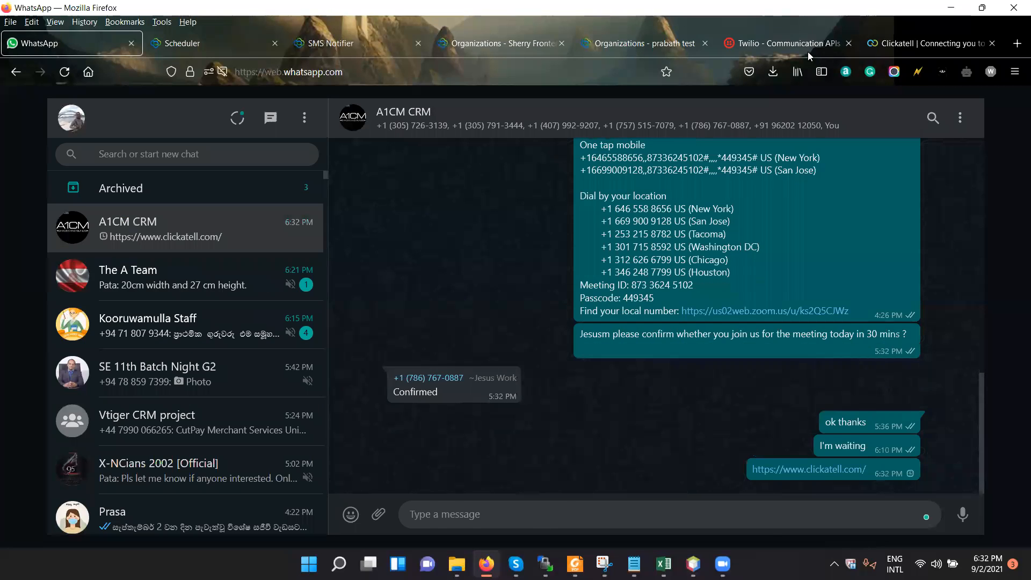
Copy the Twilio website address and send it to the A1CM CRM group chat in WhatsApp.
left_click(886, 45)
key("ctrl+shift+Tab")
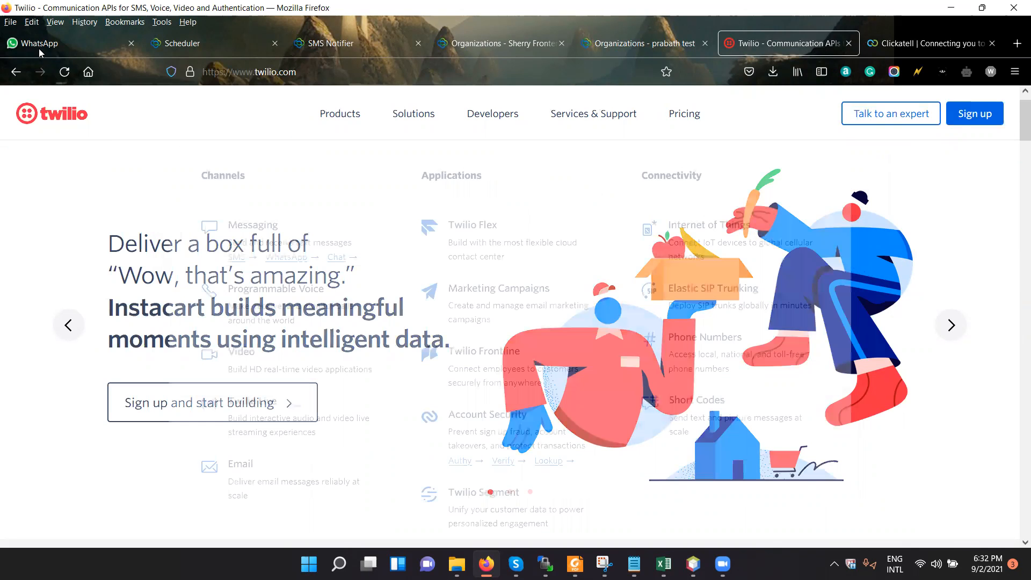
key("ctrl+c")
key("ctrl+1")
key("ctrl+v")
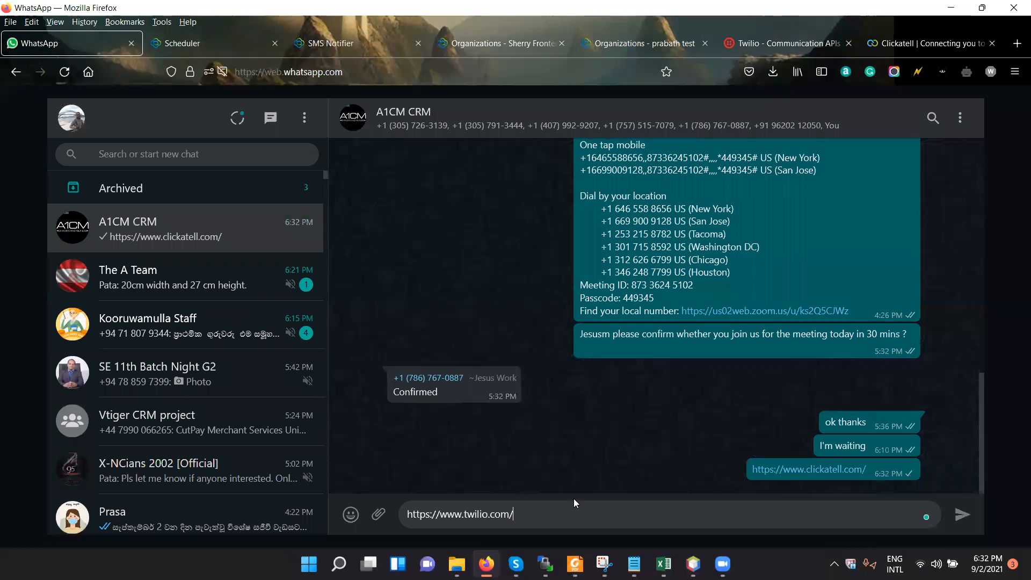
key("Return")
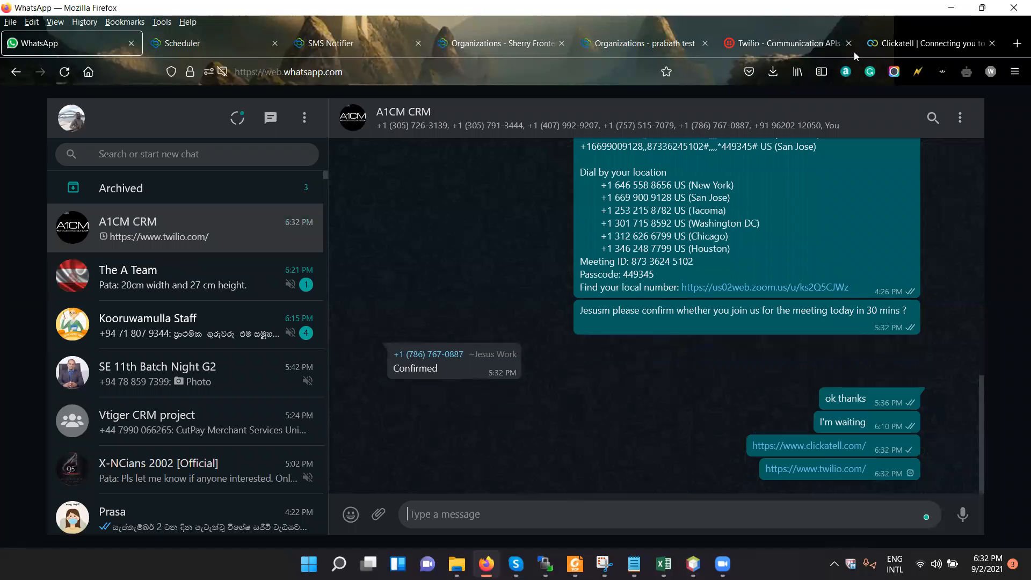
Return to the Vtiger CRM settings, open the Automation workflows and look through the workflow list.
left_click(789, 45)
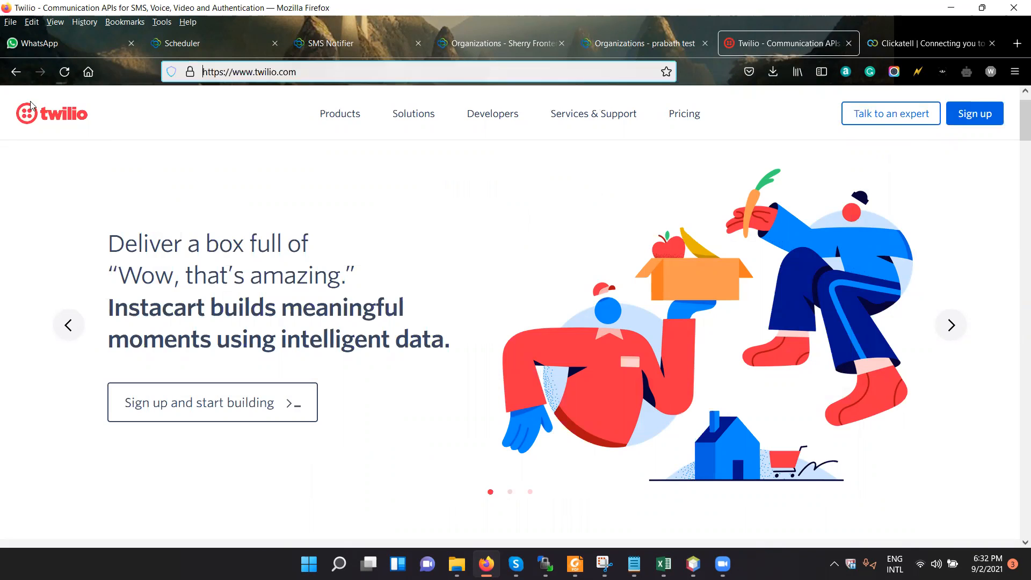
key("ctrl+shift+Tab")
left_click(336, 45)
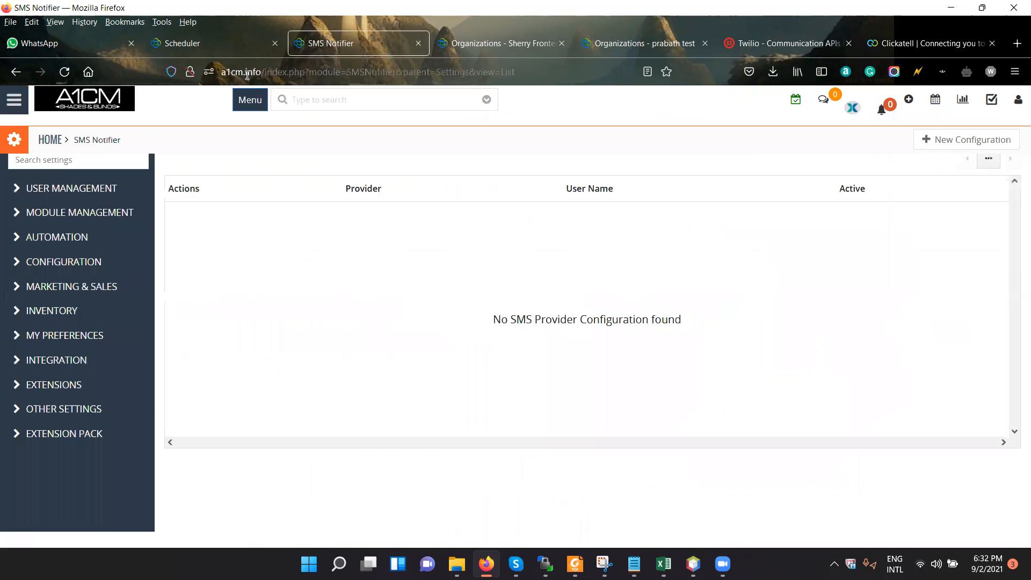
left_click(104, 238)
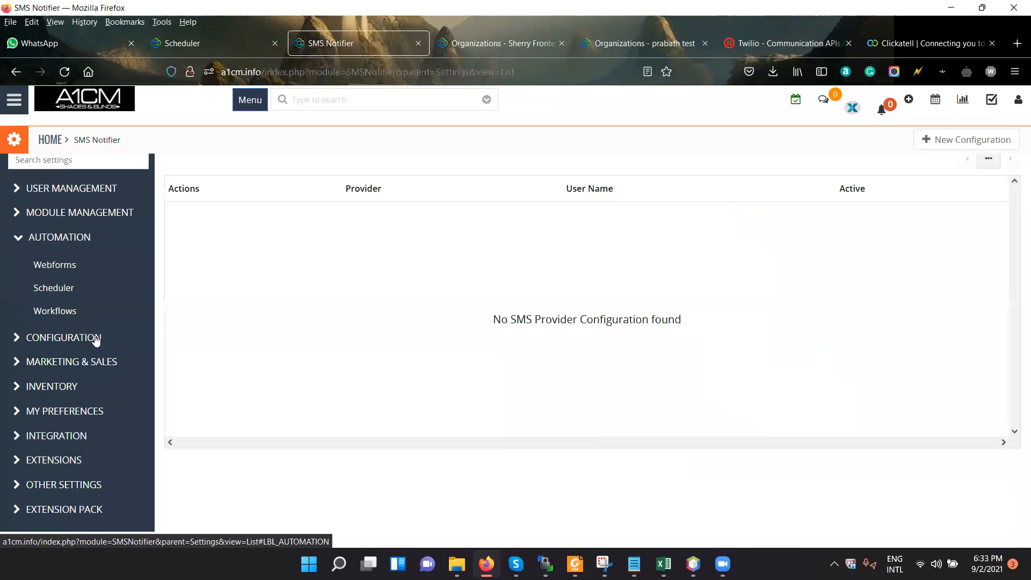
left_click(96, 338)
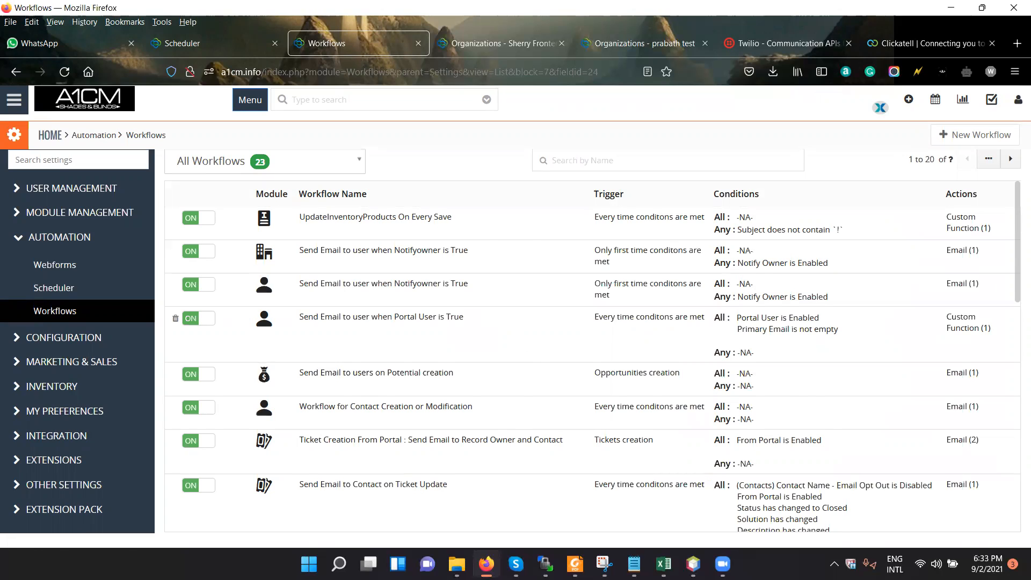
scroll(512, 426, "down", 3)
scroll(513, 425, "down", 5)
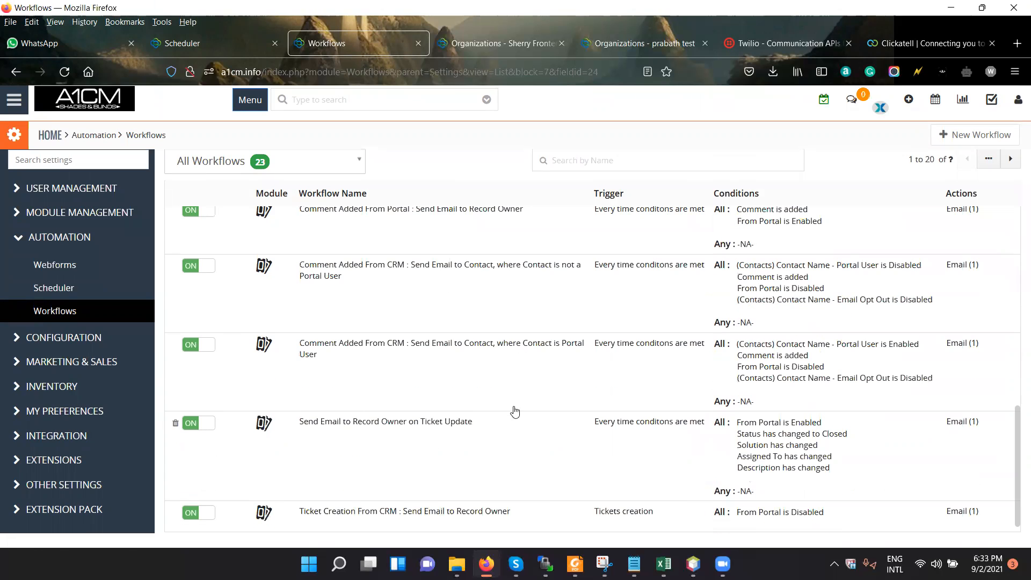
Create a new workflow named "Workflow 1" with Organizations as its target module.
scroll(516, 408, "up", 10)
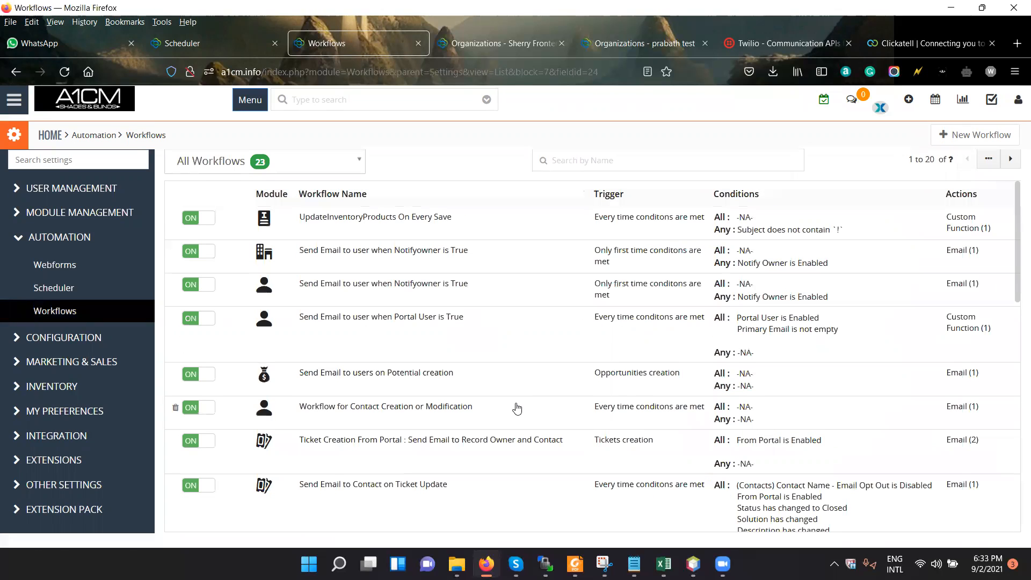
left_click(947, 140)
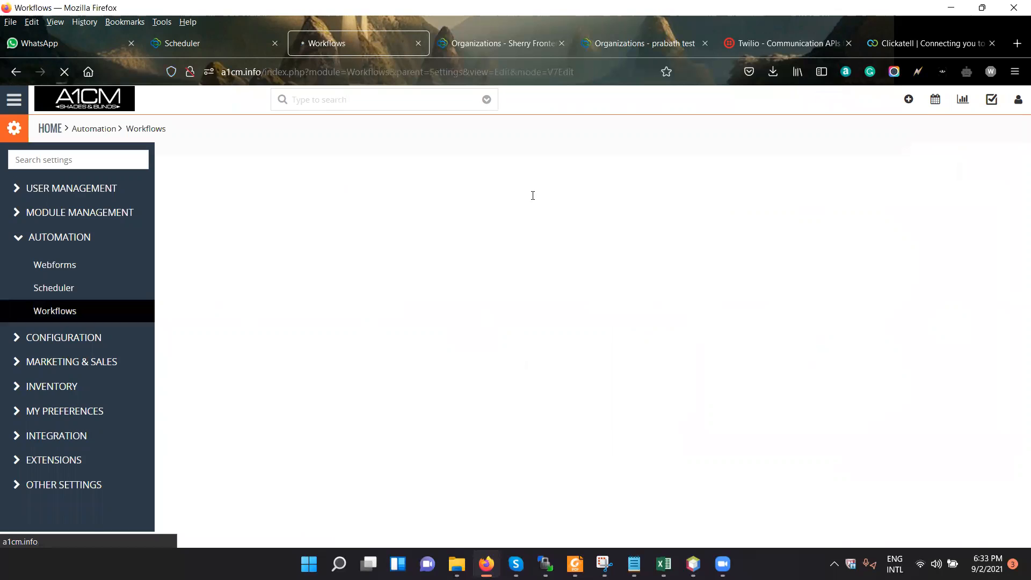
left_click(533, 196)
type("Wo")
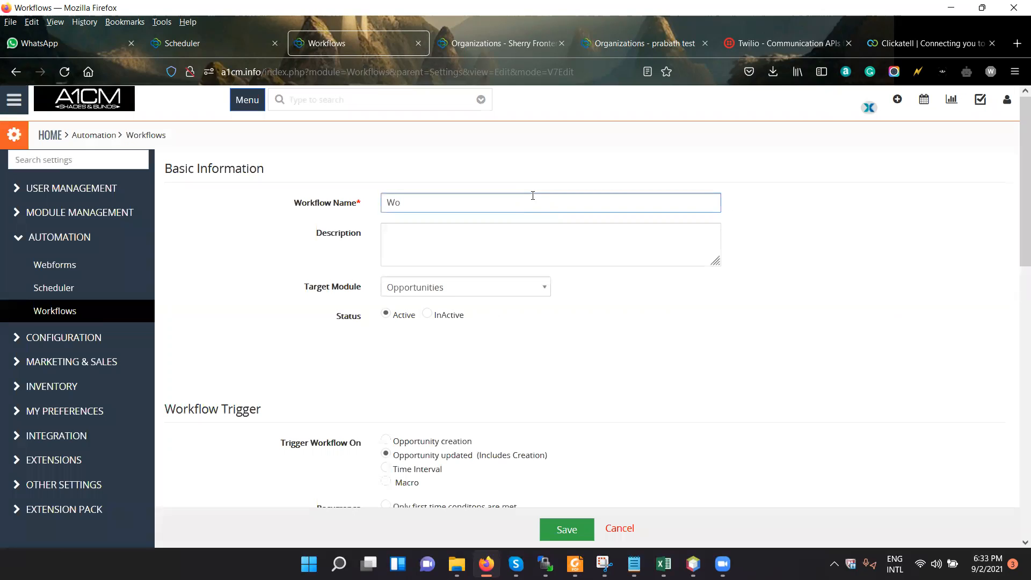
type("rkflow 1")
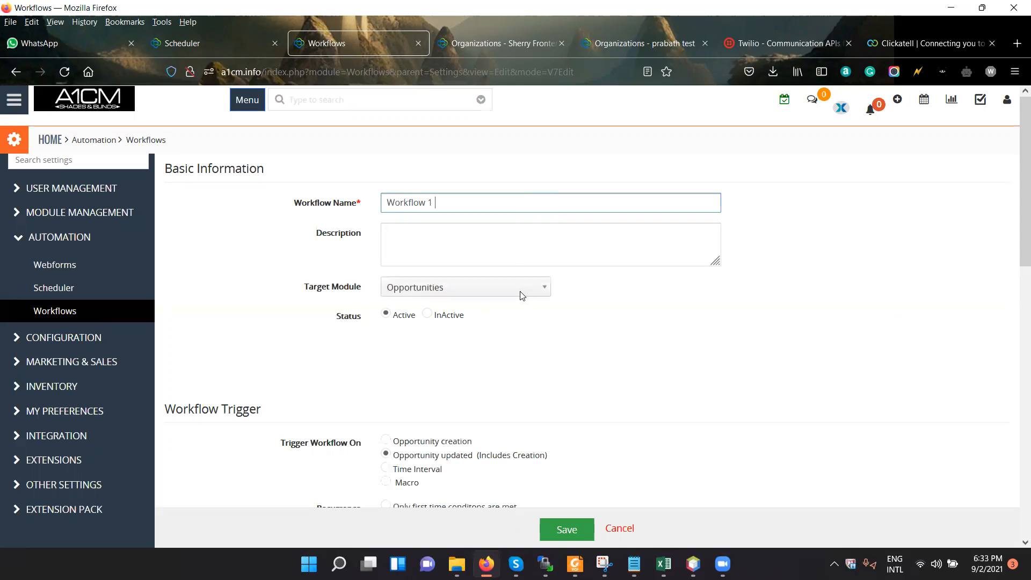
left_click(505, 287)
left_click(505, 359)
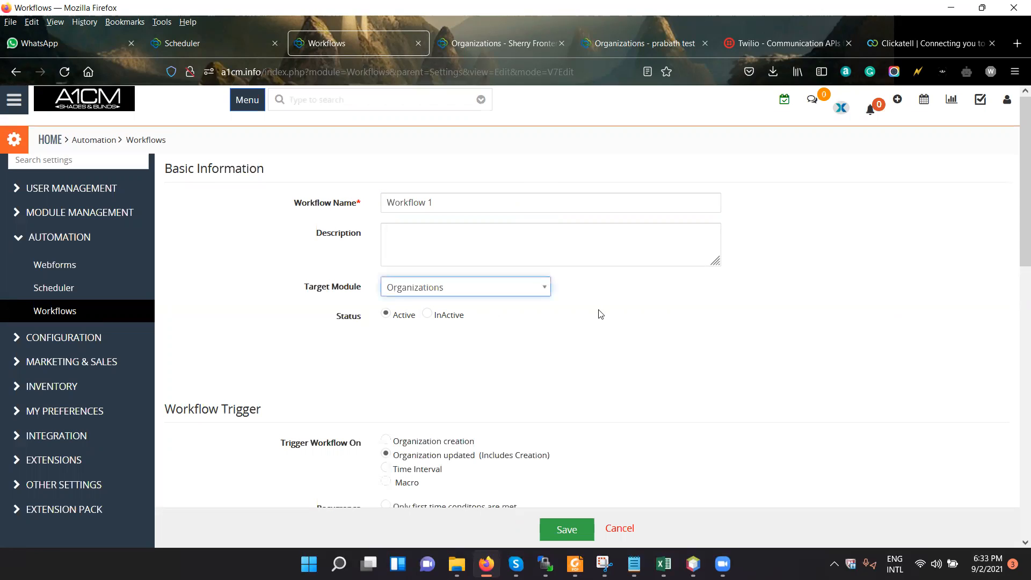
Set the workflow trigger to Time Interval and open its run frequency options.
scroll(568, 324, "down", 4)
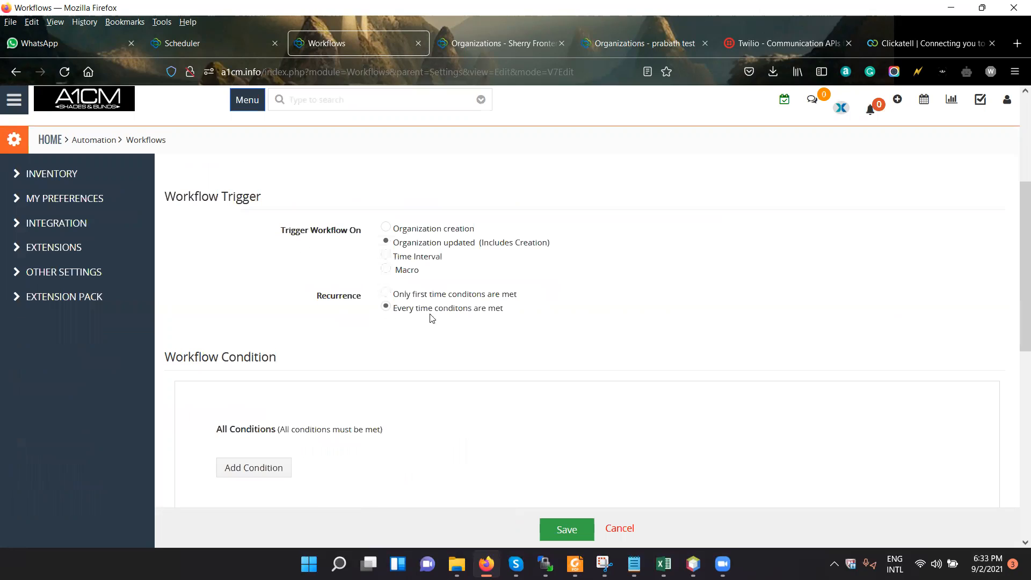
scroll(513, 338, "up", 3)
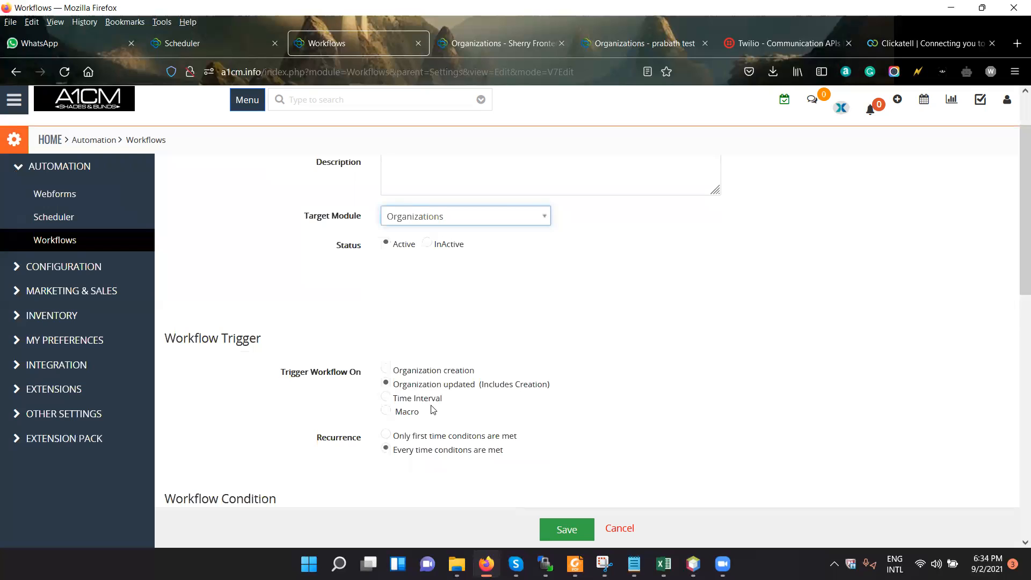
left_click(390, 401)
left_click(386, 398)
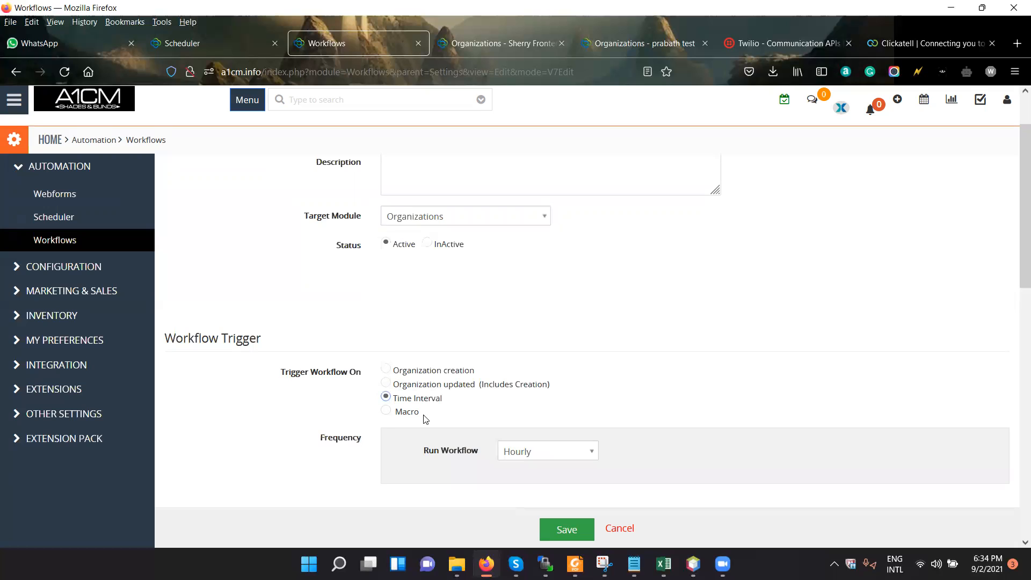
scroll(374, 401, "down", 2)
scroll(546, 320, "down", 2)
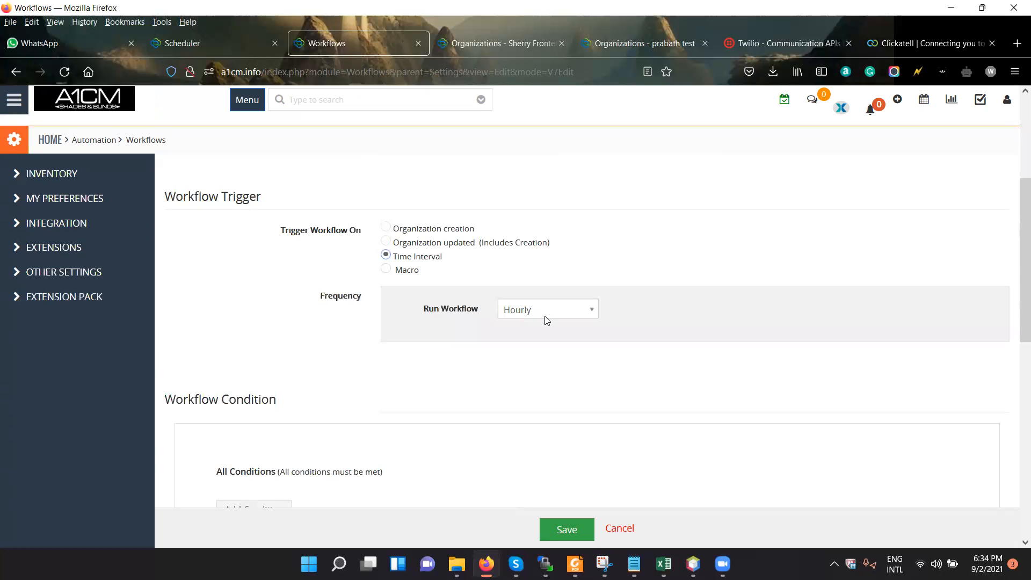
left_click(546, 318)
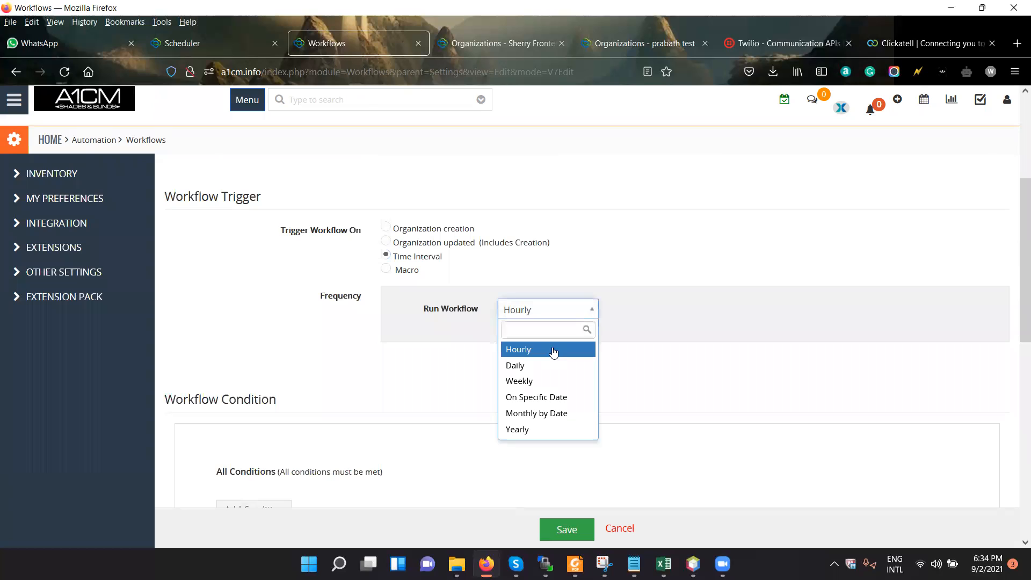
Try the Organization creation trigger, and set the workflow to trigger on Organization updated (Includes Creation).
left_click(385, 243)
left_click(387, 227)
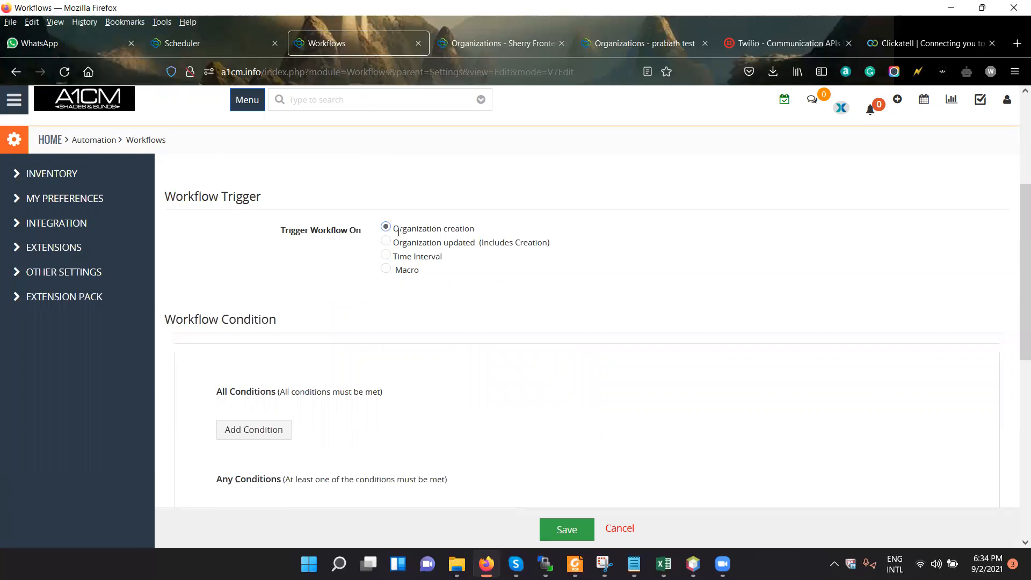
left_click(389, 242)
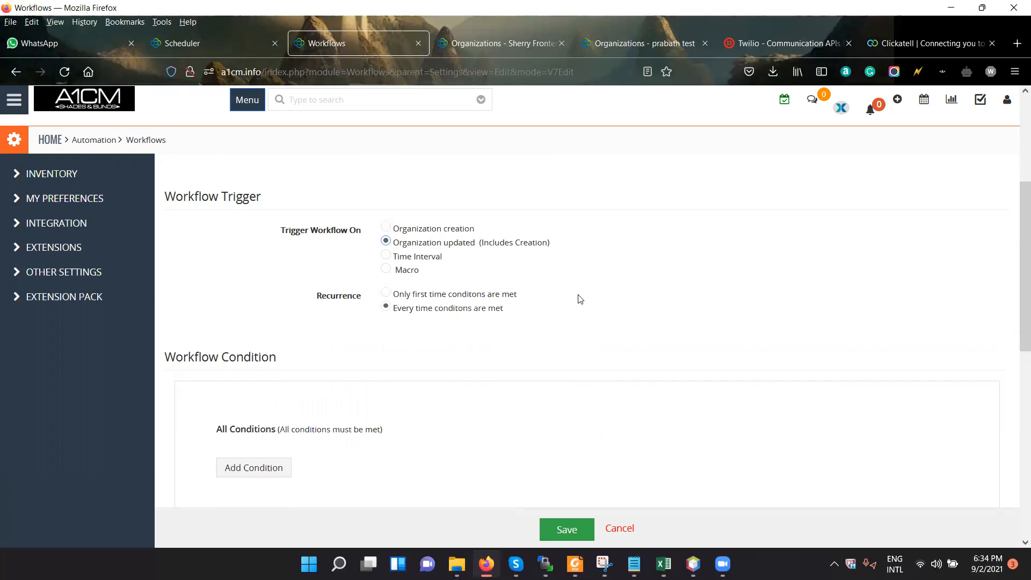
Add a condition row under All Conditions in the workflow's condition section.
scroll(561, 325, "down", 5)
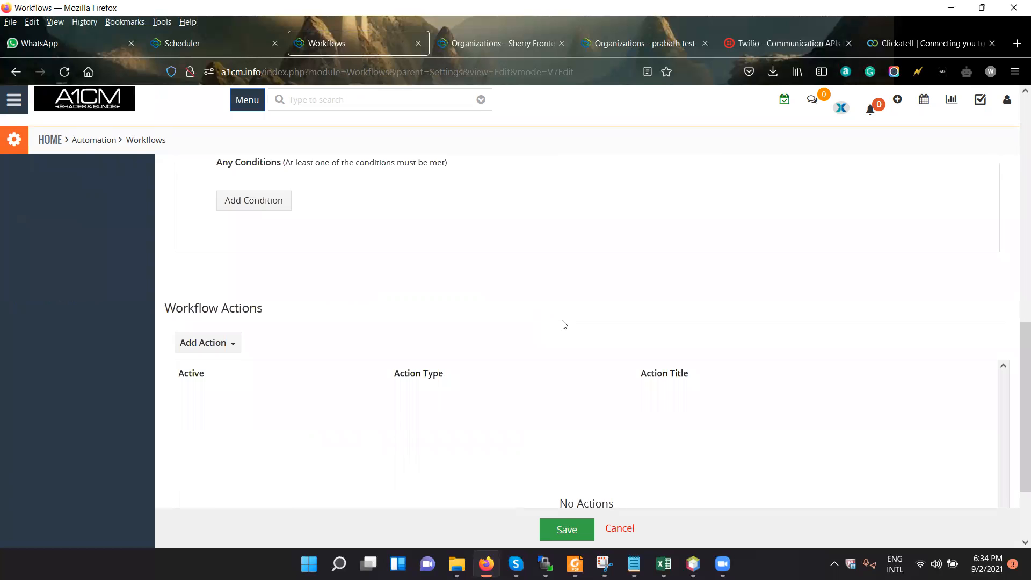
scroll(561, 323, "up", 7)
scroll(558, 326, "down", 3)
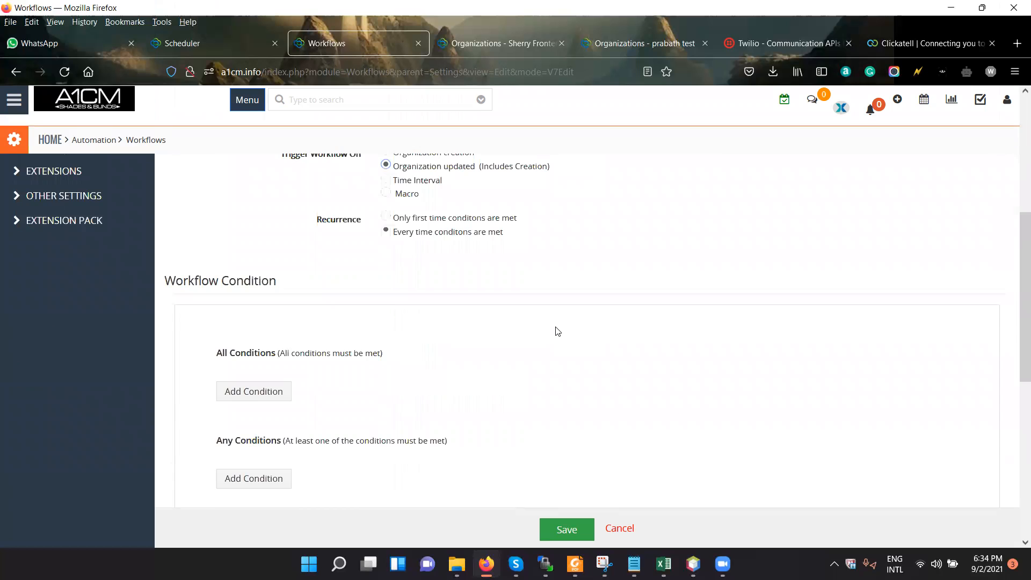
scroll(403, 247, "down", 1)
left_click(262, 325)
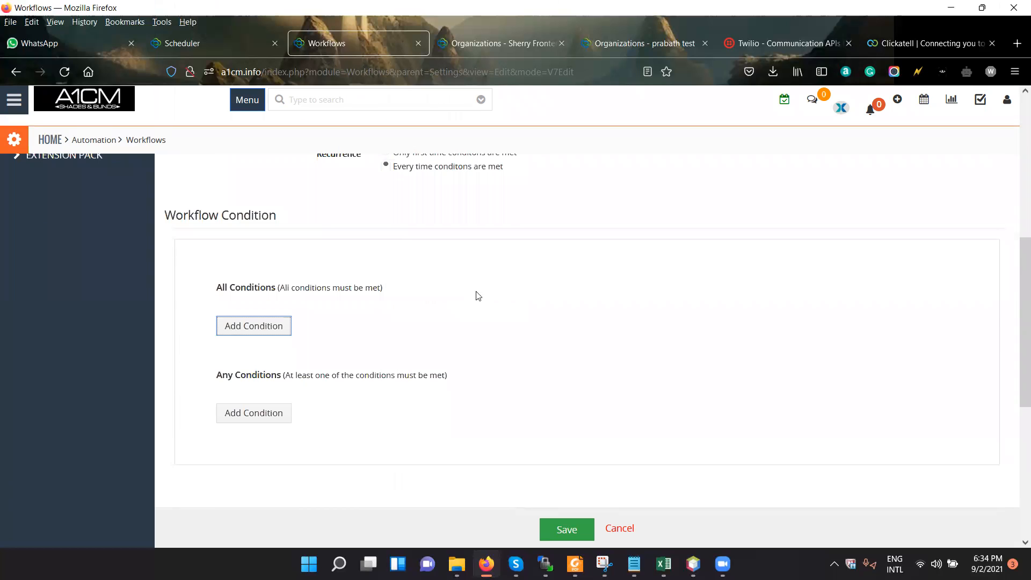
Copy "Sherry Frontenac" from the open organization record and save it as the value of the Organization Name condition.
left_click(702, 315)
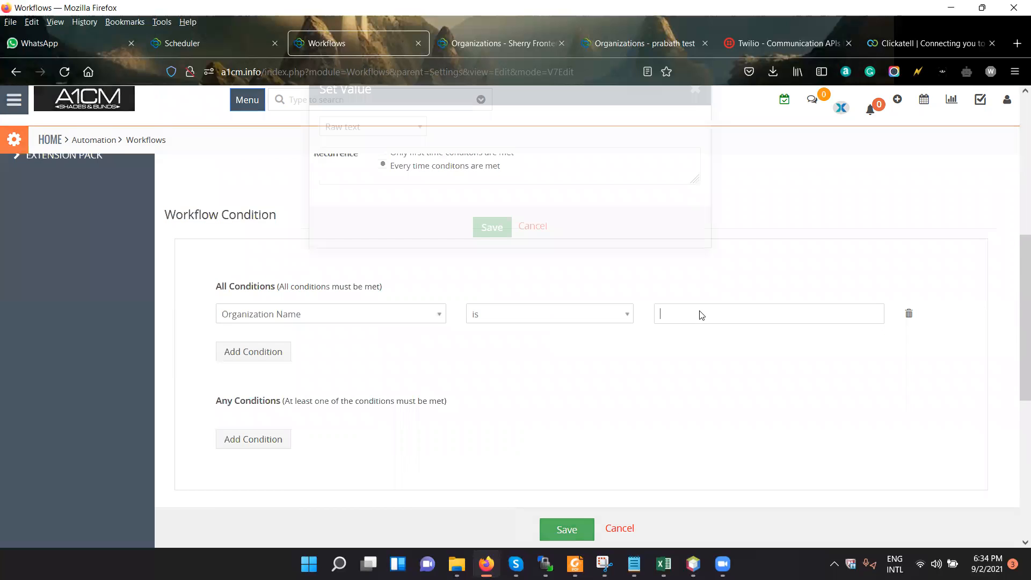
left_click(502, 43)
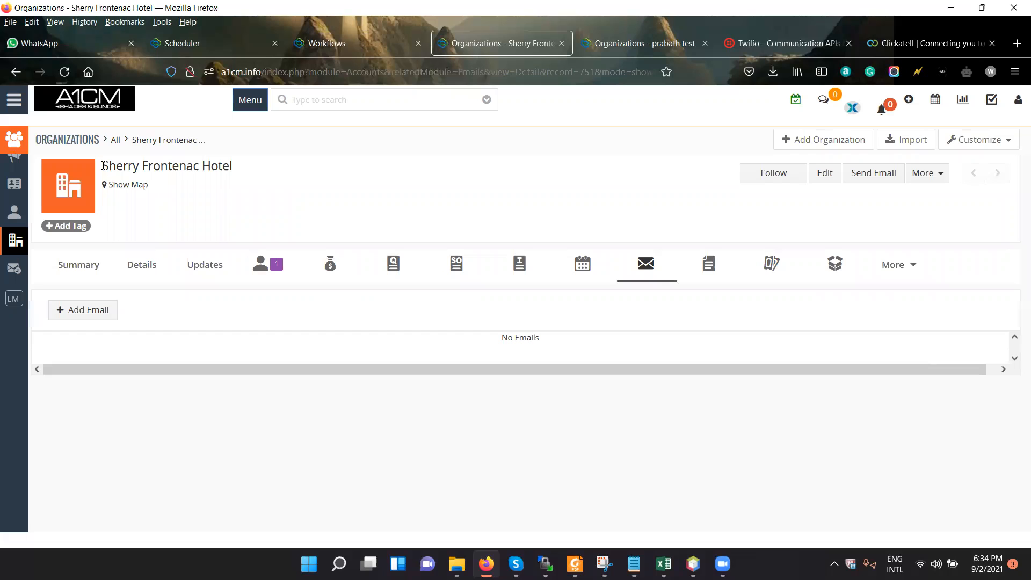
left_click_drag(102, 166, 196, 171)
key("ctrl+c")
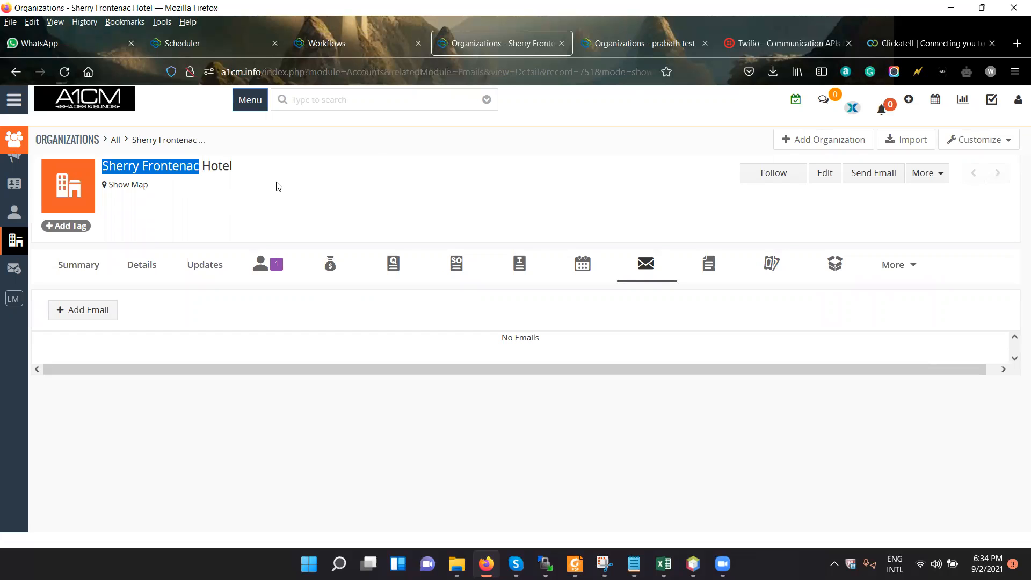
key("ctrl+Page_Up")
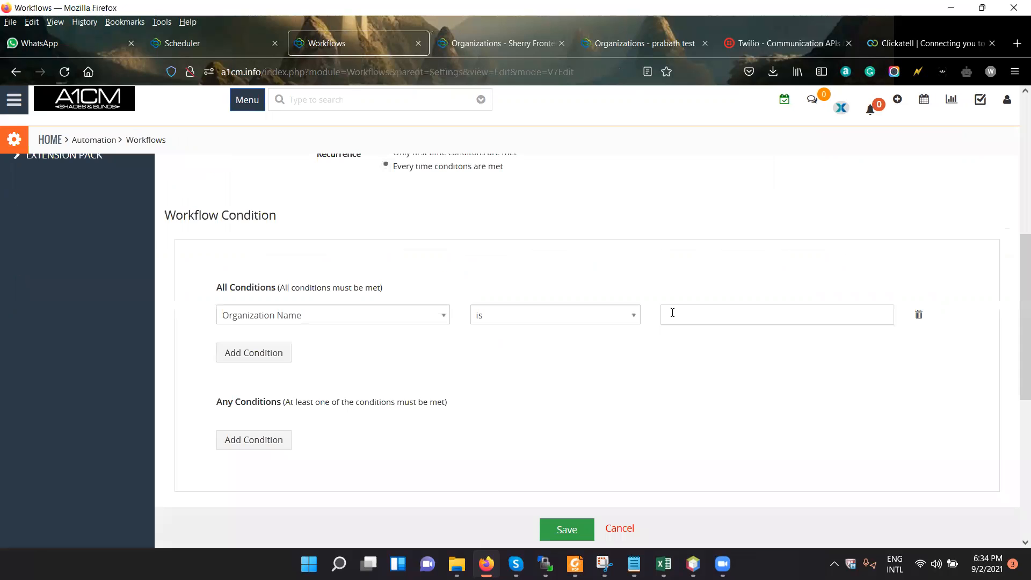
left_click(759, 317)
key("ctrl+v")
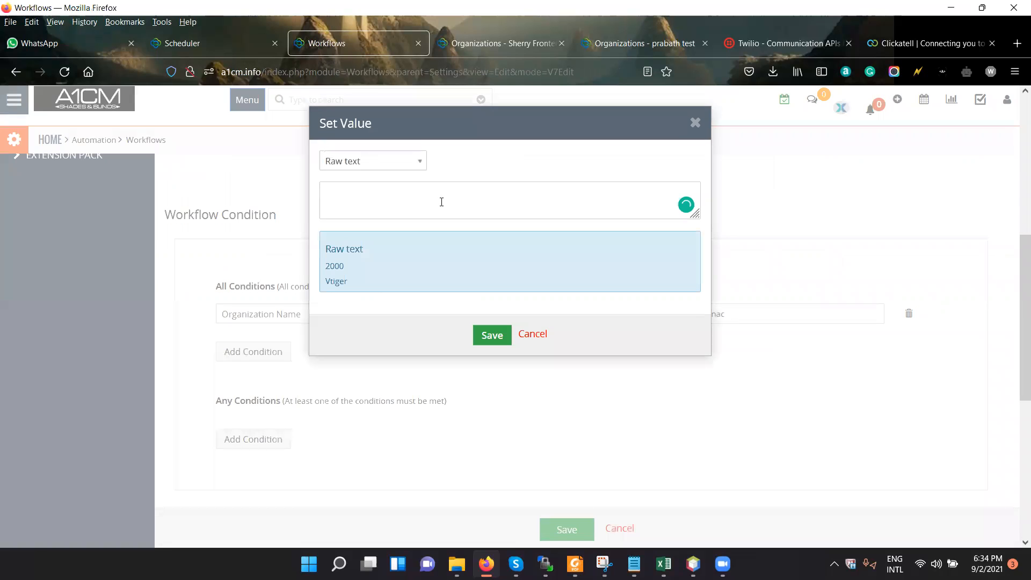
key("ctrl+v")
left_click(491, 335)
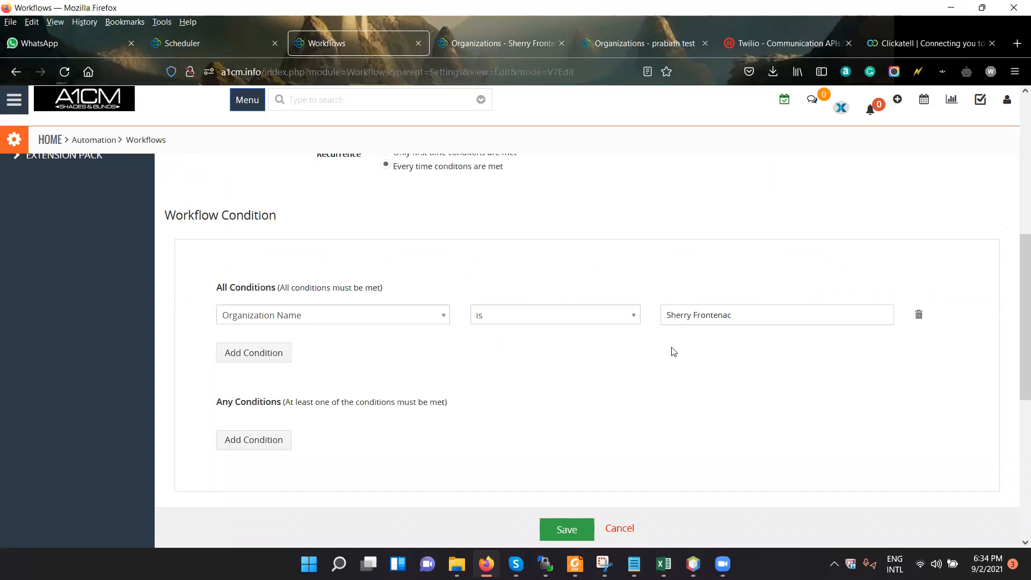
Add a Send Mail action to the workflow and title it "send an email".
scroll(671, 352, "down", 4)
scroll(188, 299, "down", 1)
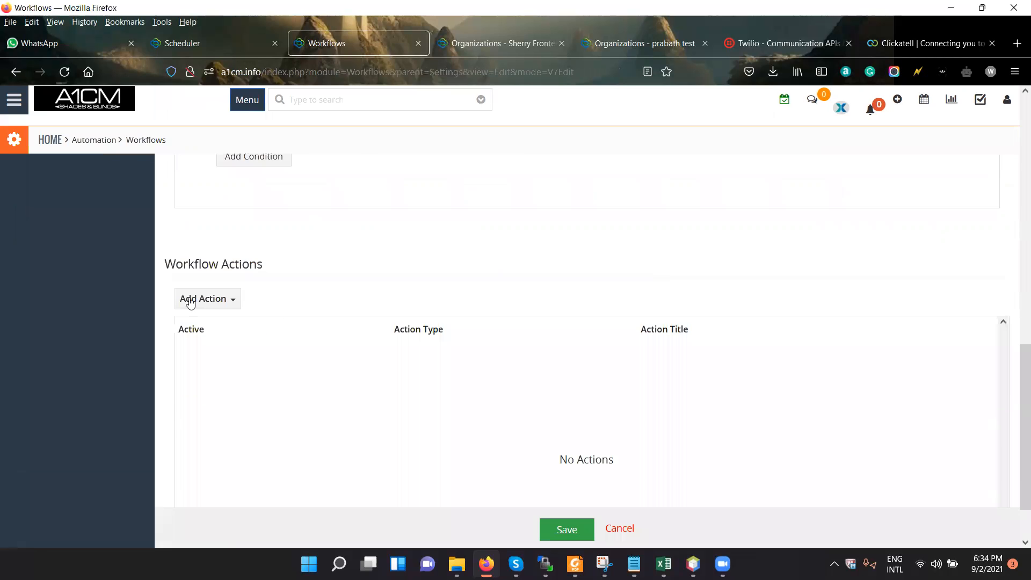
scroll(506, 243, "up", 4)
scroll(493, 264, "down", 4)
scroll(494, 264, "down", 1)
left_click(237, 233)
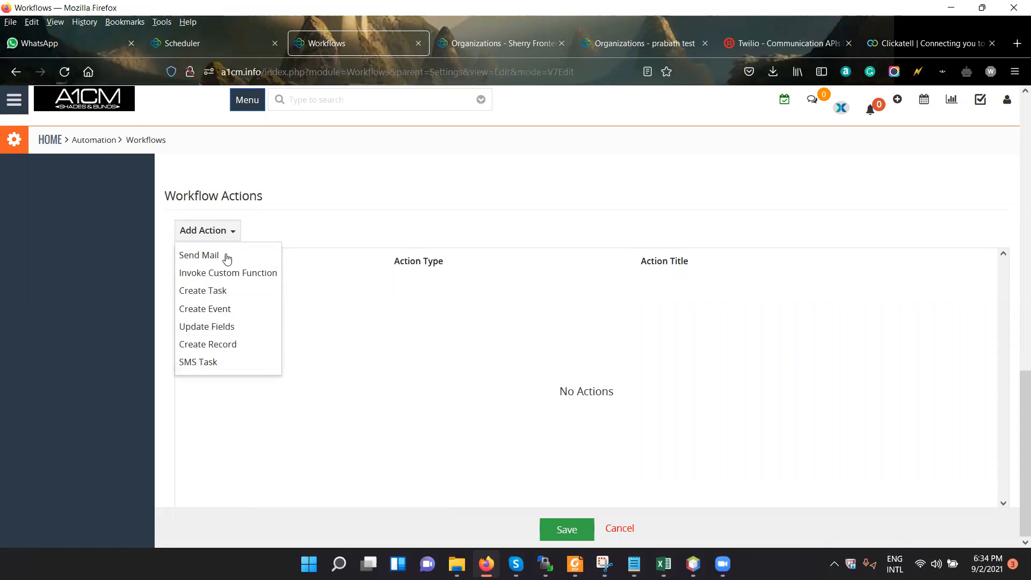
left_click(210, 260)
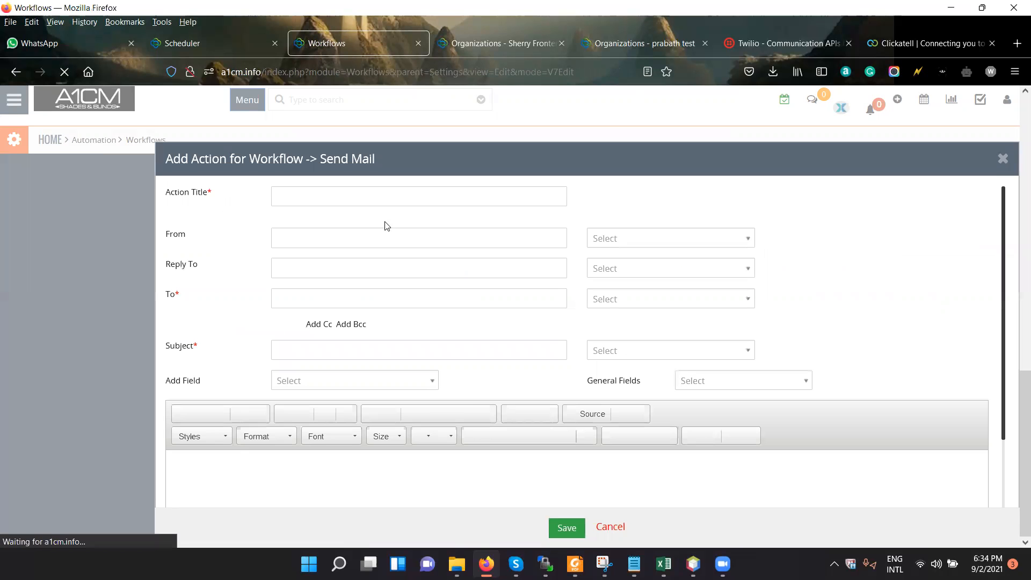
left_click(387, 200)
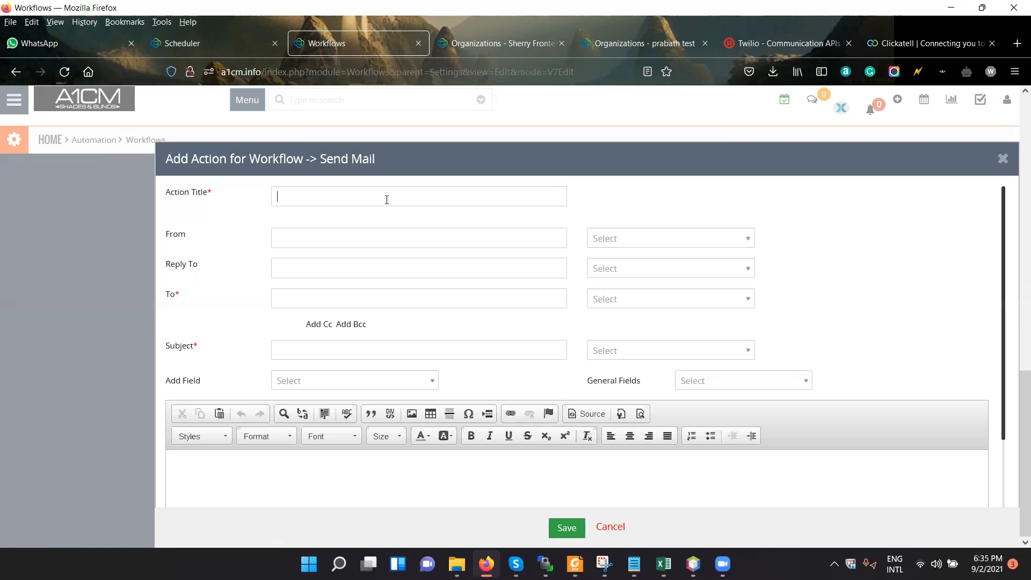
type("send ")
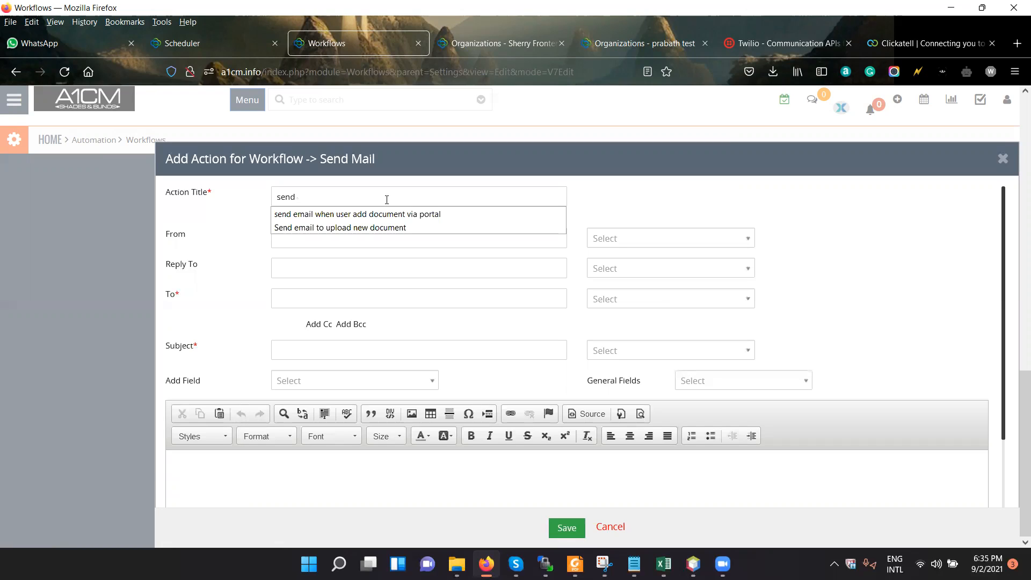
type("an email")
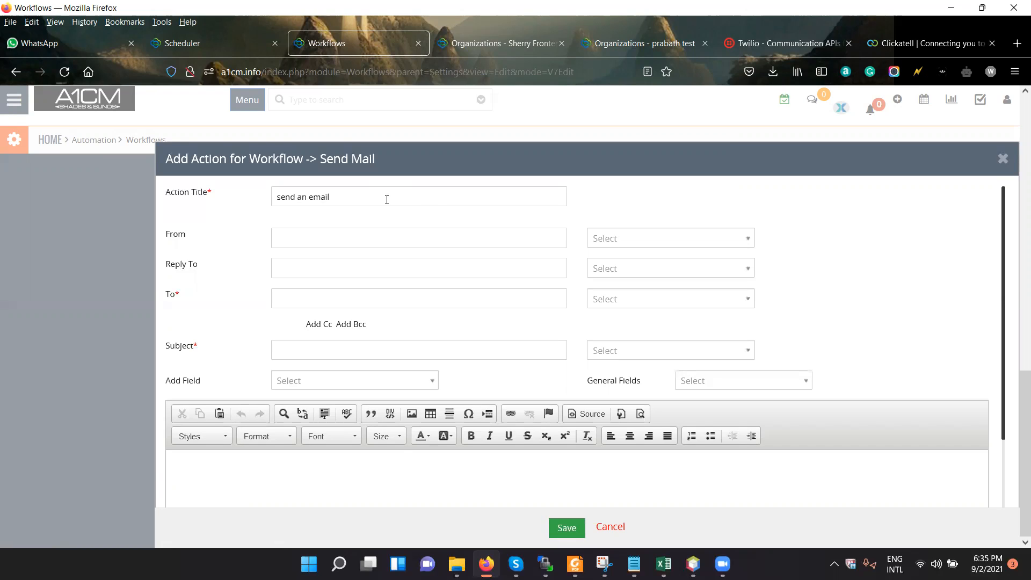
Address the email to Assigned To : (Users) Primary Email and set its subject to "test".
left_click(357, 301)
left_click(603, 304)
key("Escape")
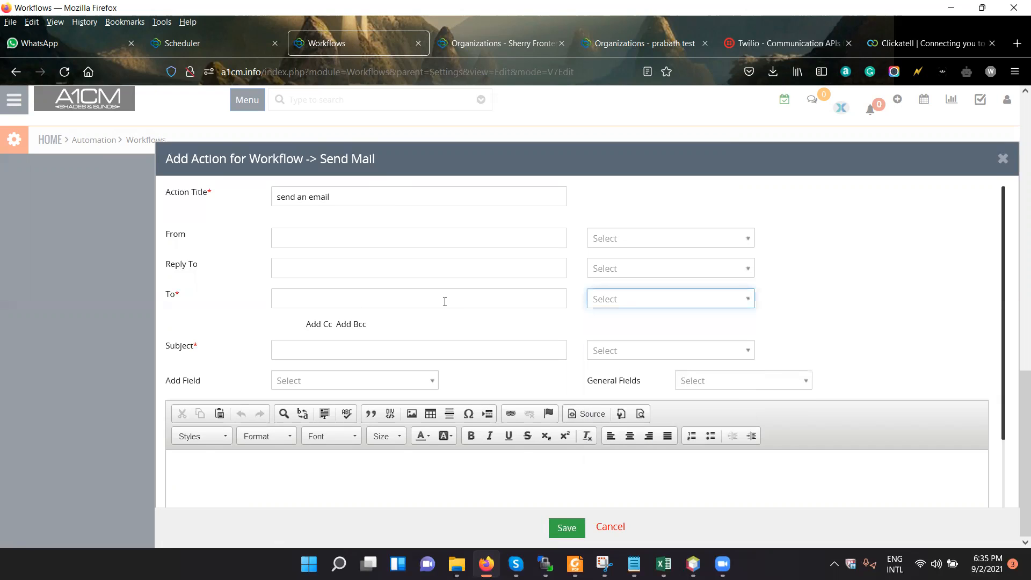
left_click(630, 300)
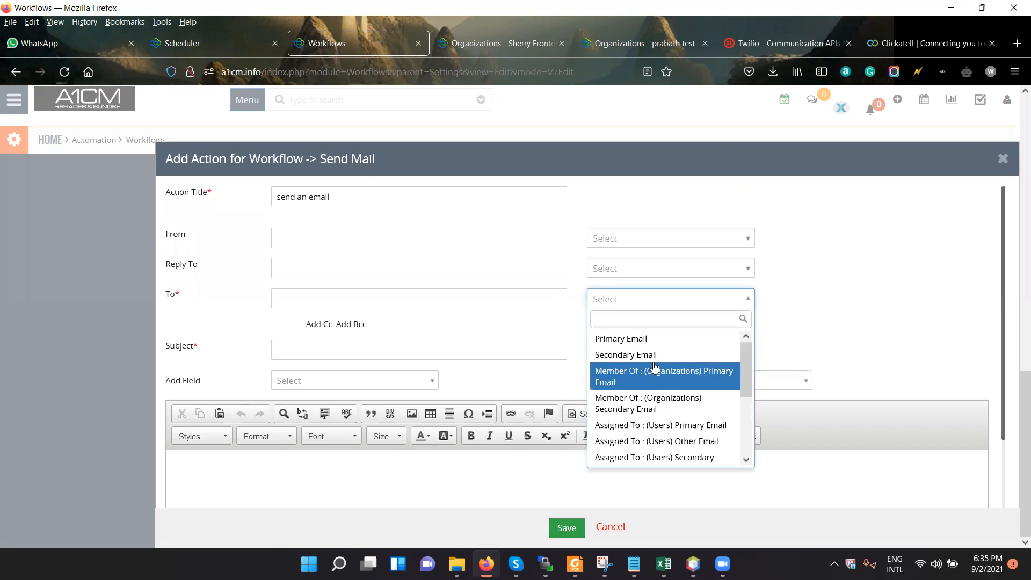
left_click(683, 426)
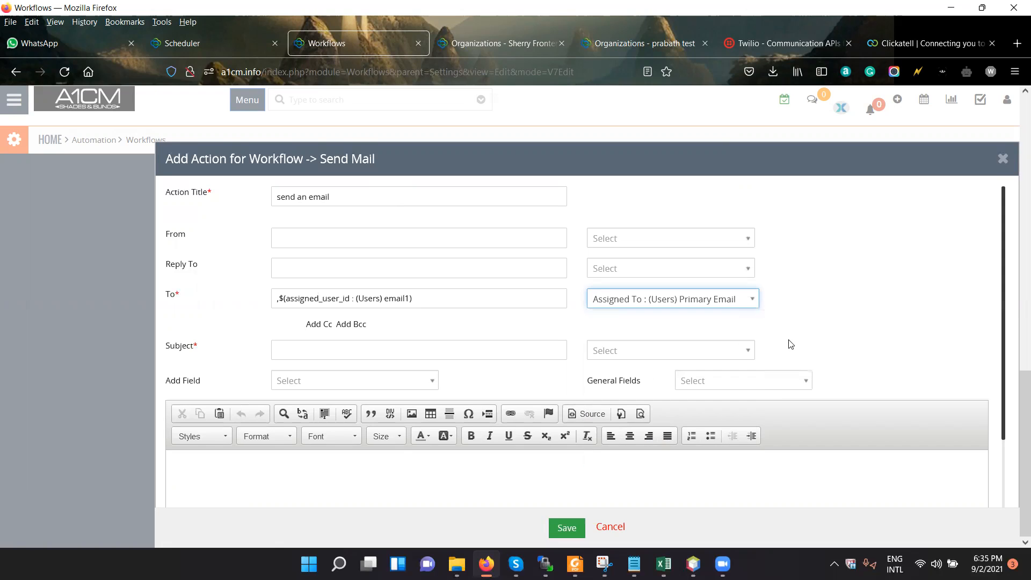
left_click(416, 353)
type("te")
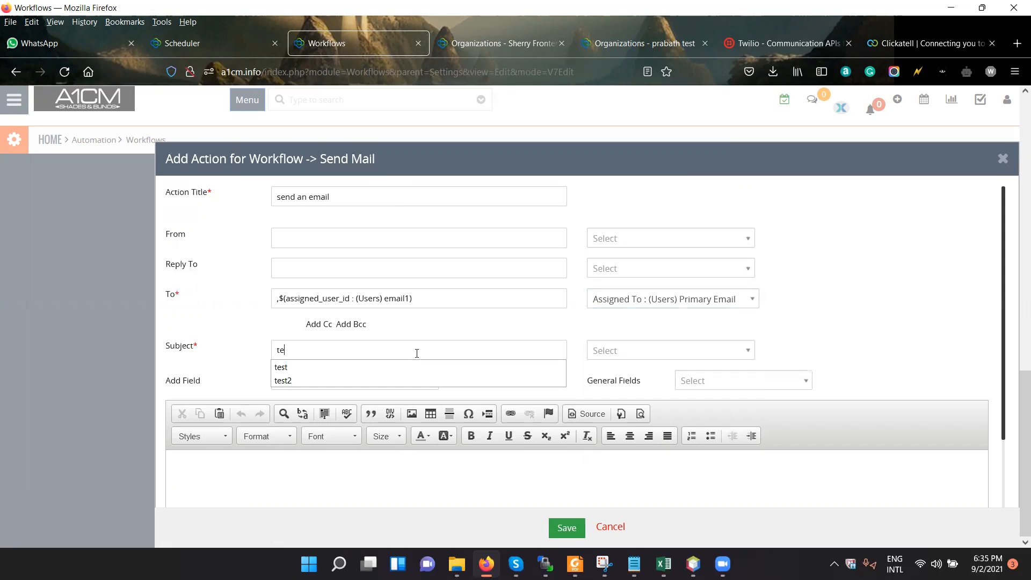
type("st")
Insert the Organization Number field into the email body.
scroll(454, 386, "down", 2)
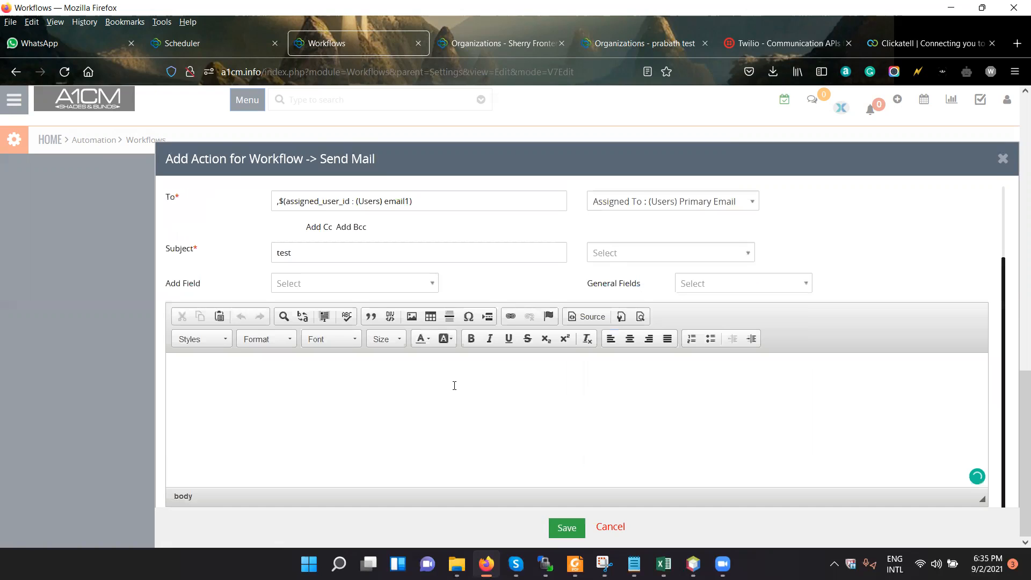
left_click(339, 396)
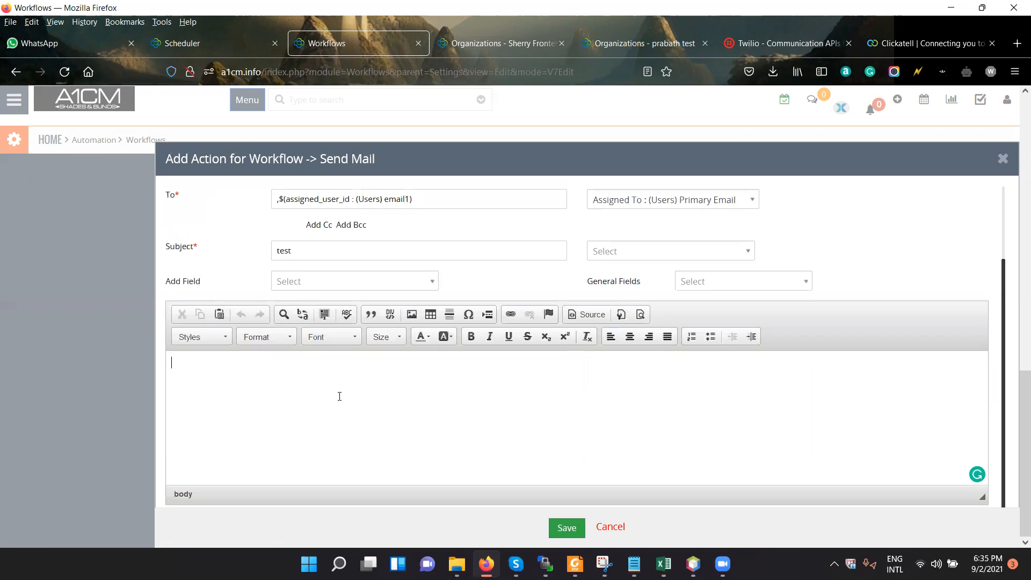
left_click(407, 279)
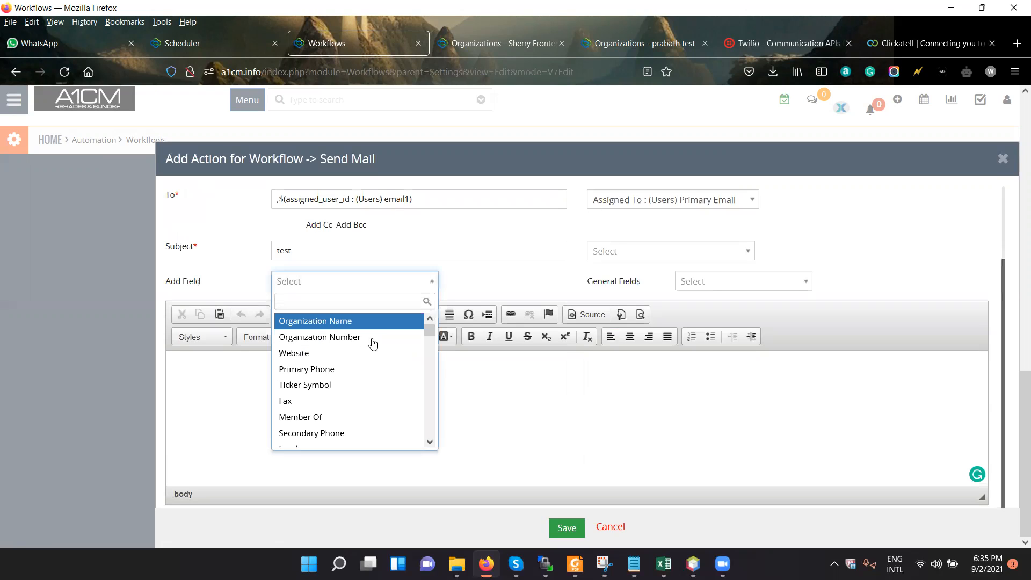
left_click(360, 335)
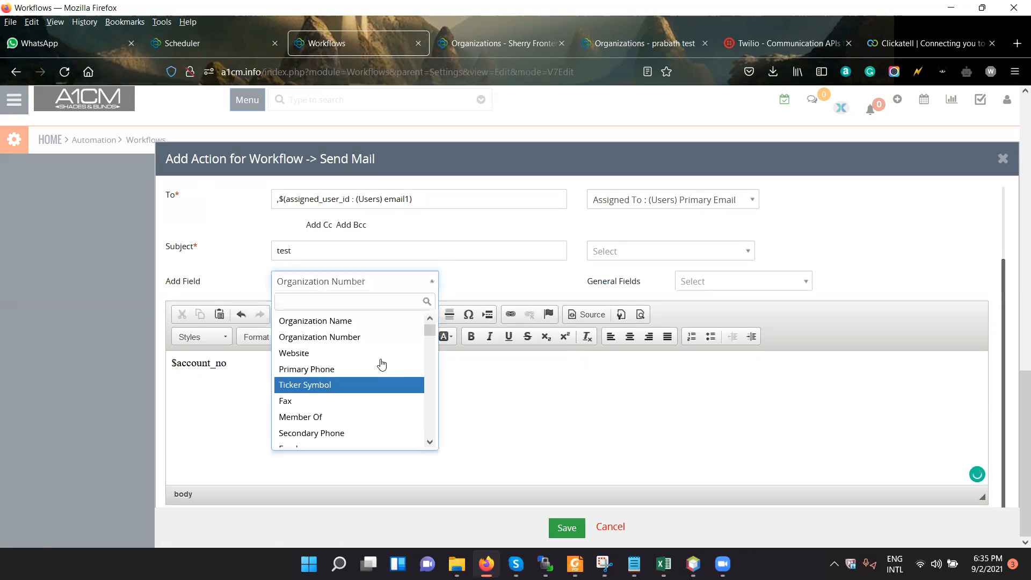
Add the Website field to the email body, with Primary Phone and Fax inserted before it and spaces between the fields.
left_click(390, 354)
left_click(228, 364)
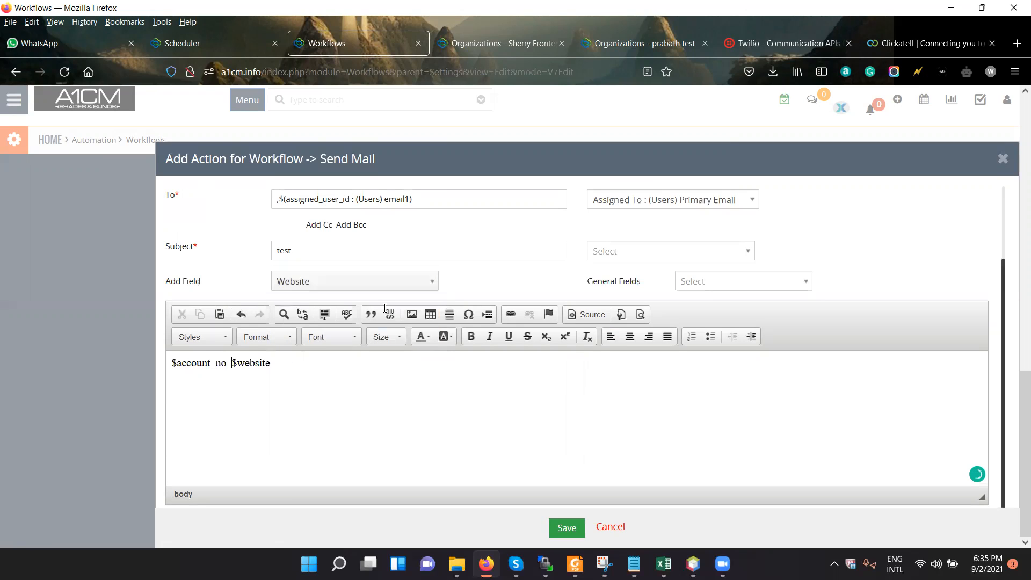
left_click(398, 368)
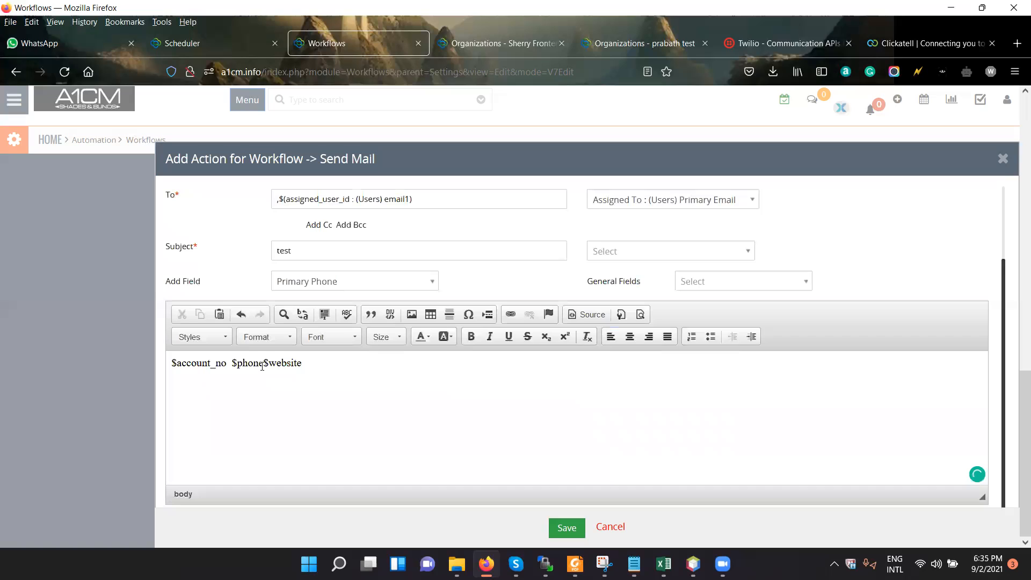
left_click(354, 281)
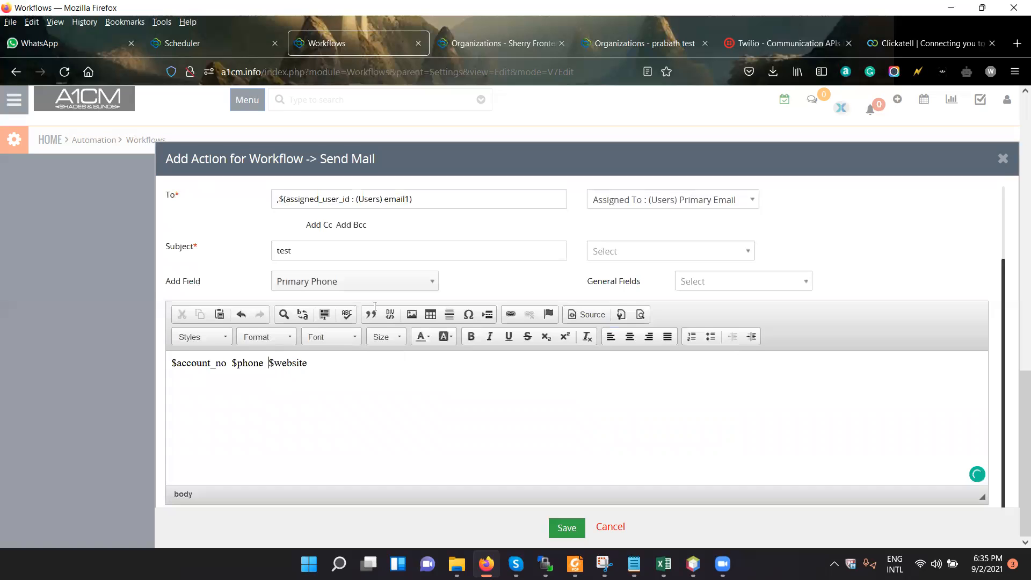
left_click(322, 401)
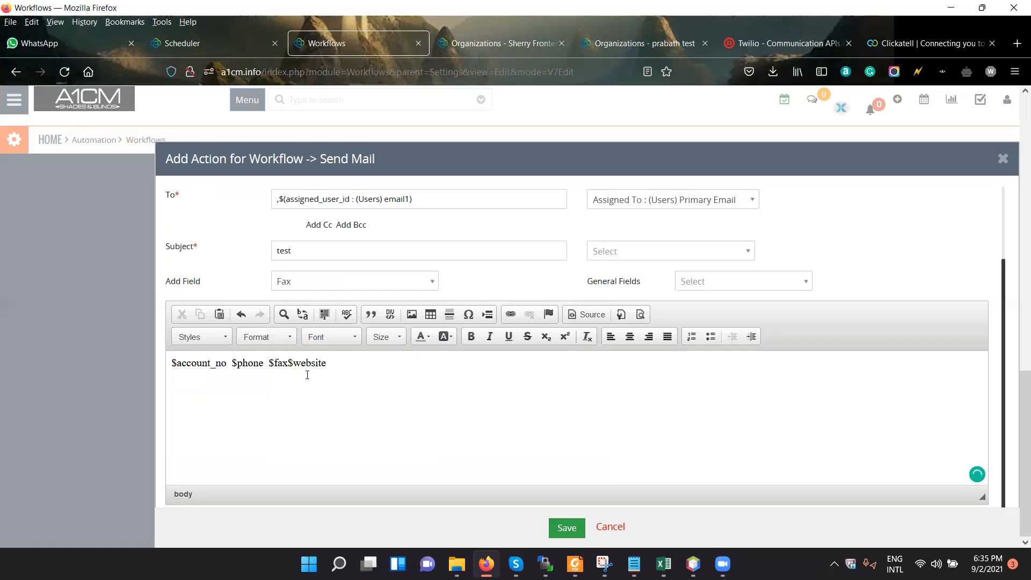
key("ctrl+a")
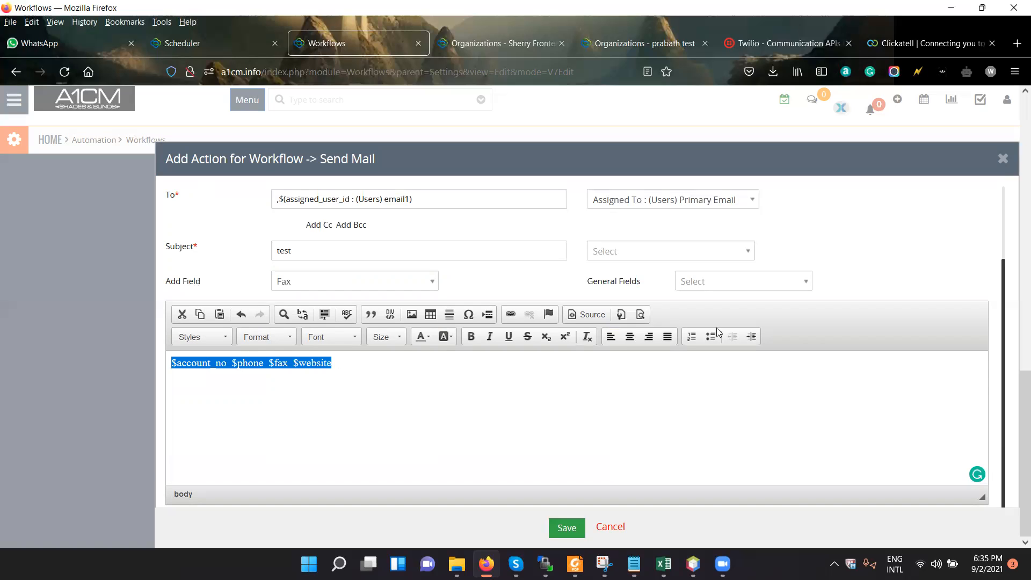
Insert the CRM Detail View URL general field on a new line below the fields in the email body.
left_click(751, 282)
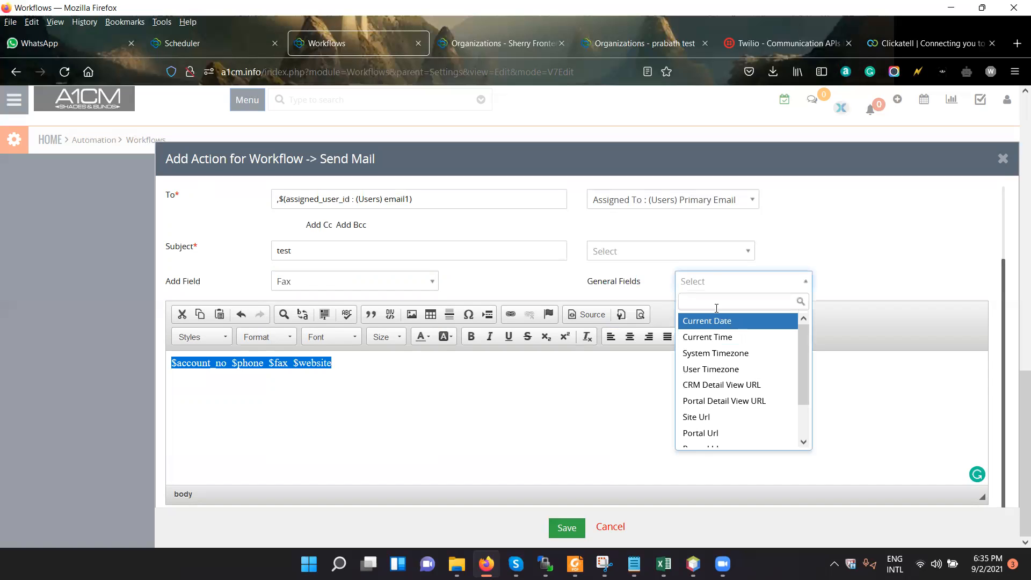
key("Escape")
left_click(485, 359)
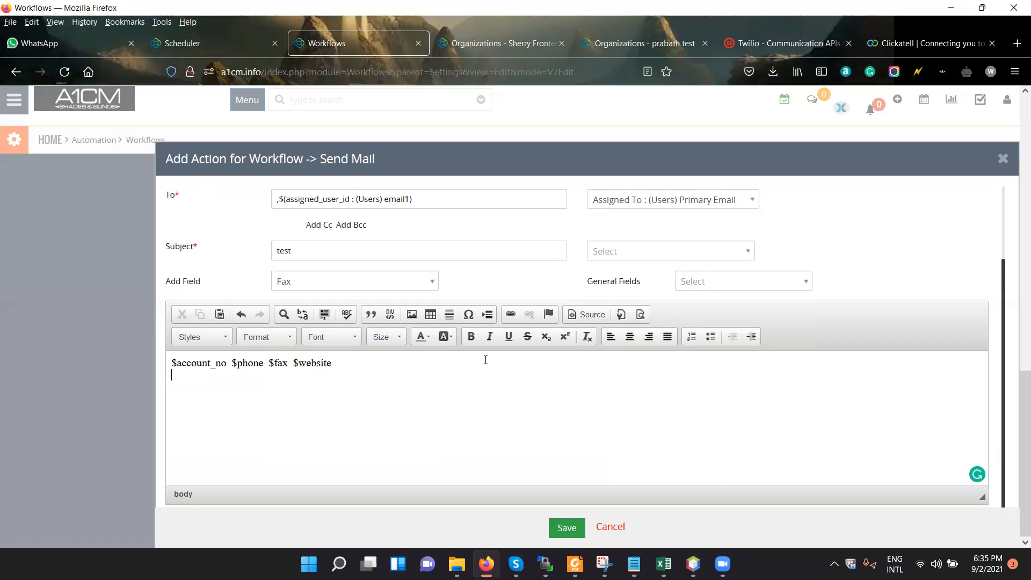
left_click(761, 281)
scroll(751, 379, "down", 2)
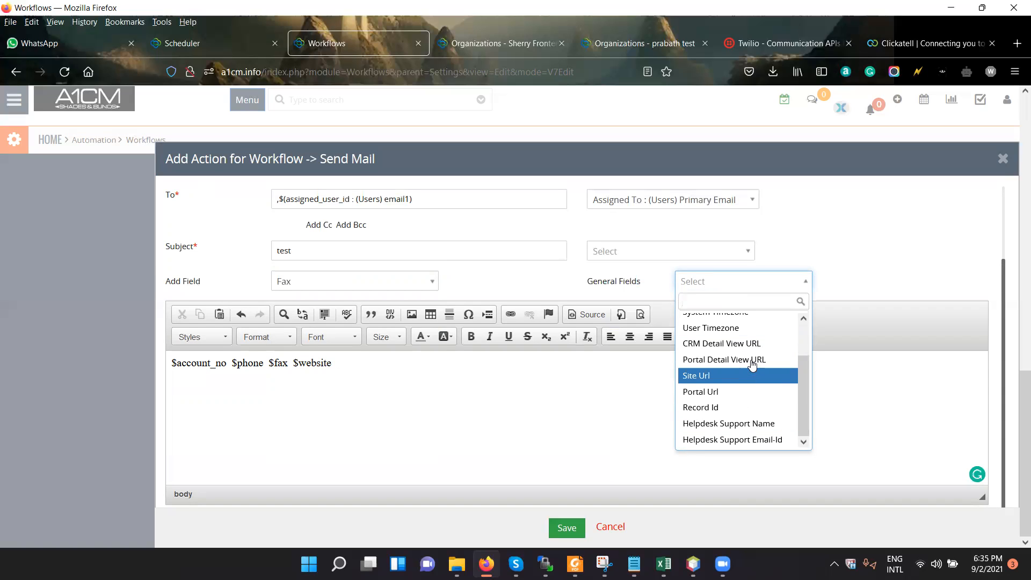
key("Return")
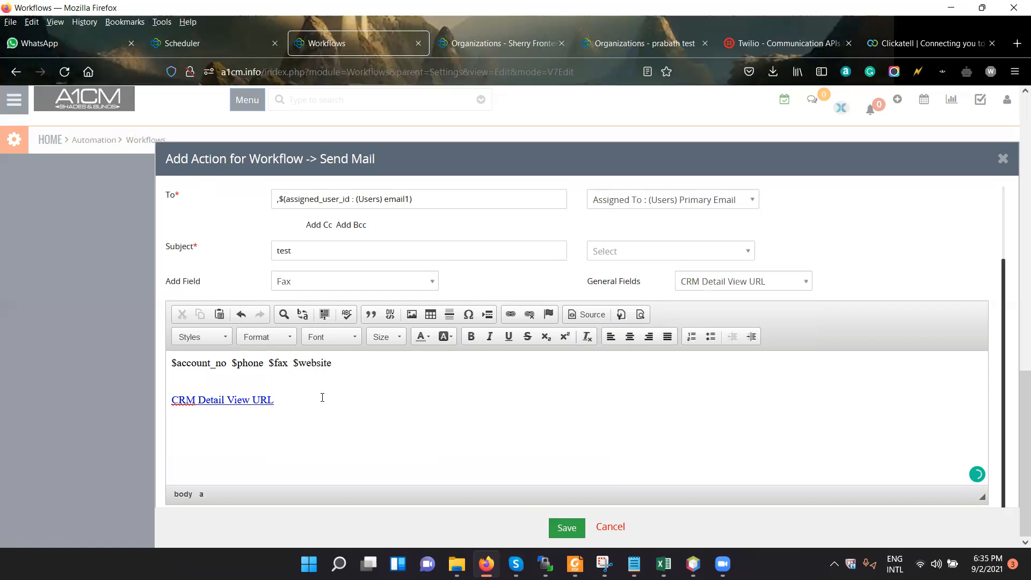
left_click(285, 444)
Save the Send Mail action, check the workflow's conditions and actions, and save the workflow.
scroll(569, 524, "up", 3)
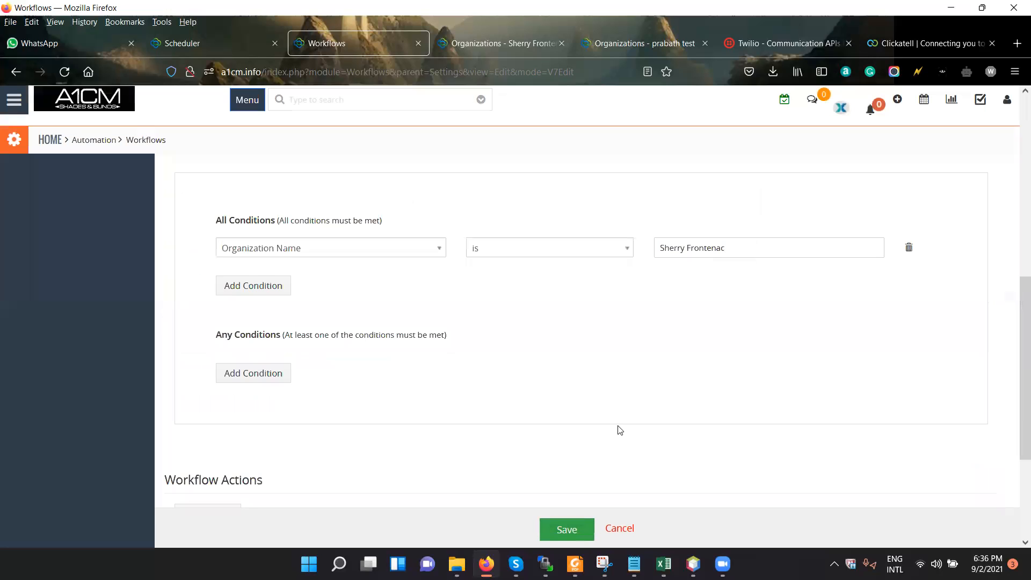
scroll(605, 433, "down", 3)
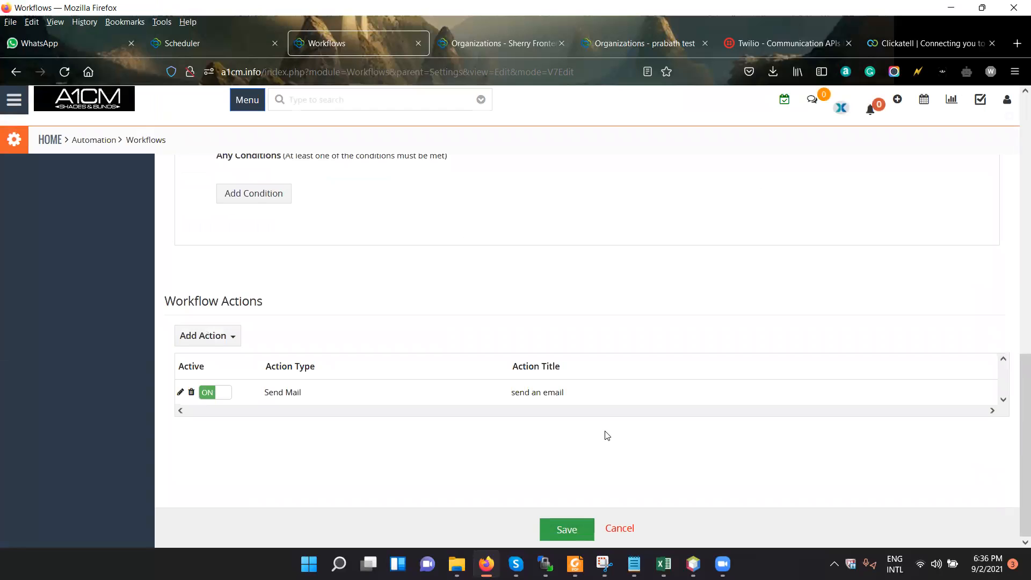
scroll(582, 465, "up", 10)
left_click(557, 534)
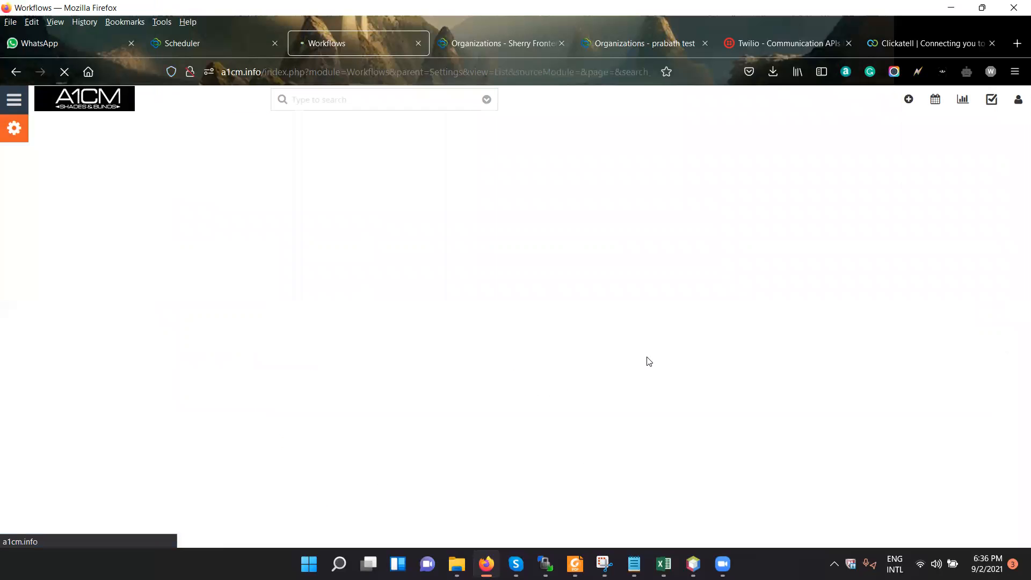
Review the workflow list, including the custom function action of "Send Email to user when Portal User is True".
scroll(696, 375, "down", 2)
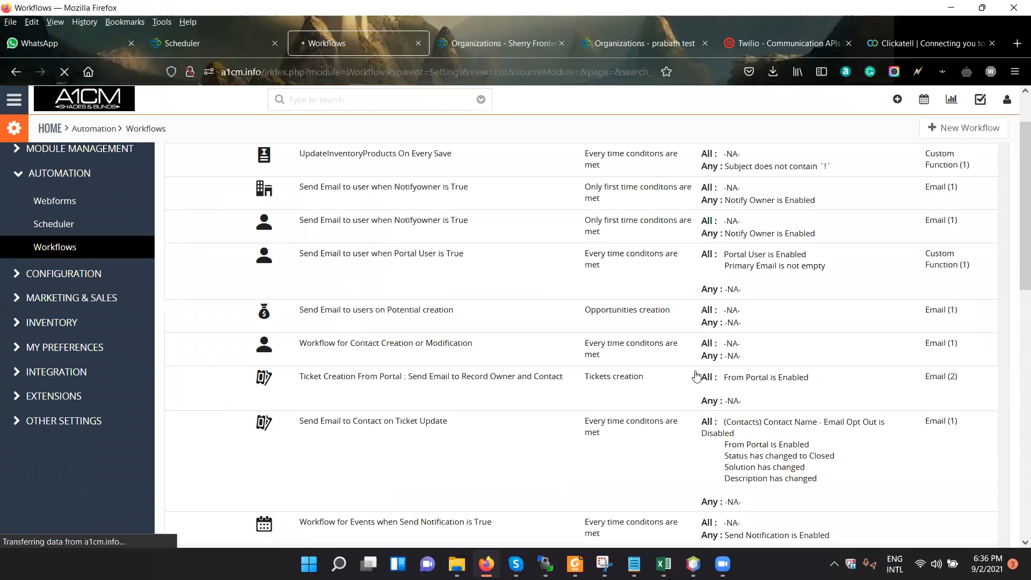
scroll(696, 375, "down", 3)
scroll(696, 376, "up", 1)
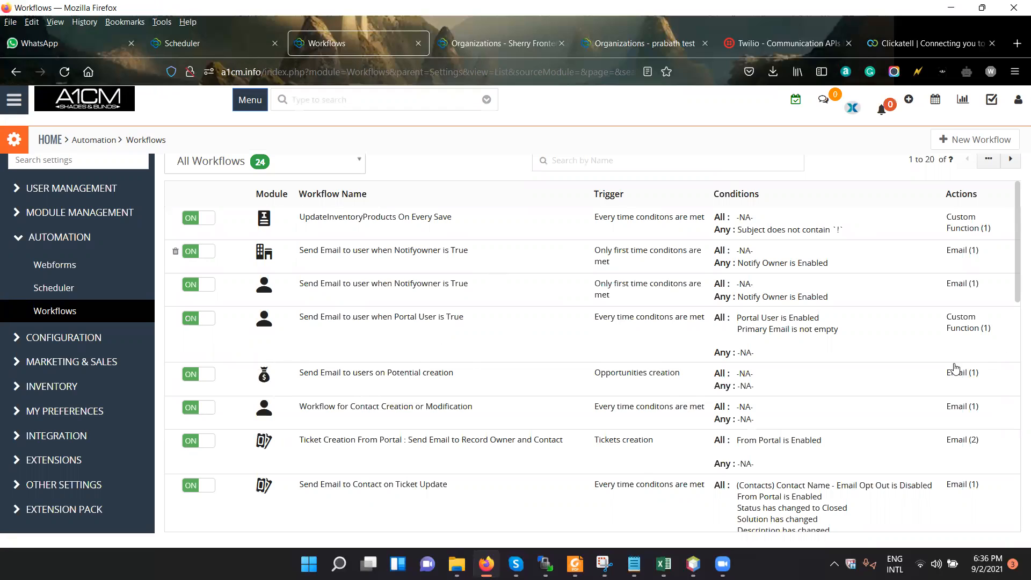
left_click_drag(950, 321, 1002, 352)
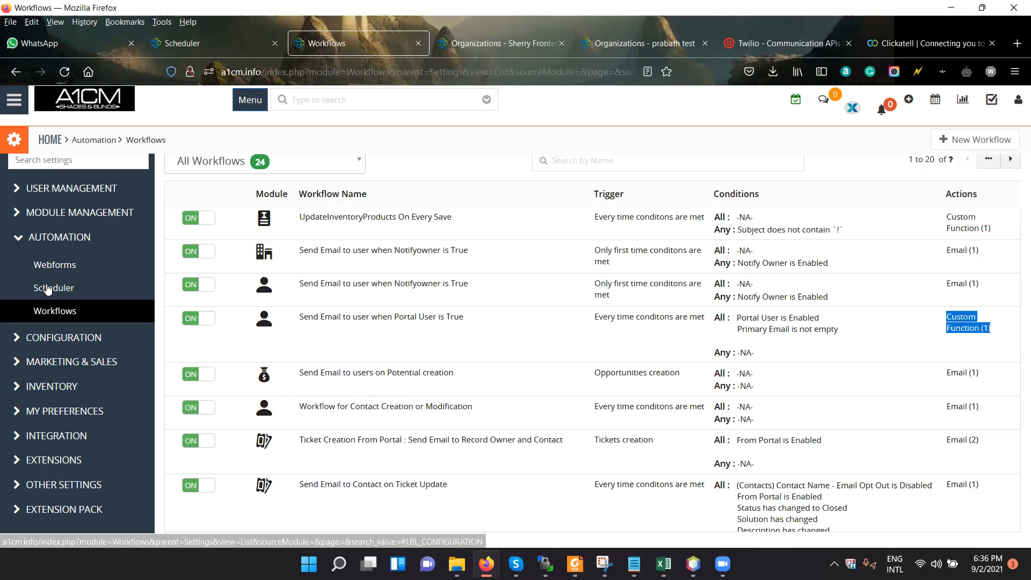
Open the Company Details configuration settings and review the company logo and information.
left_click(136, 230)
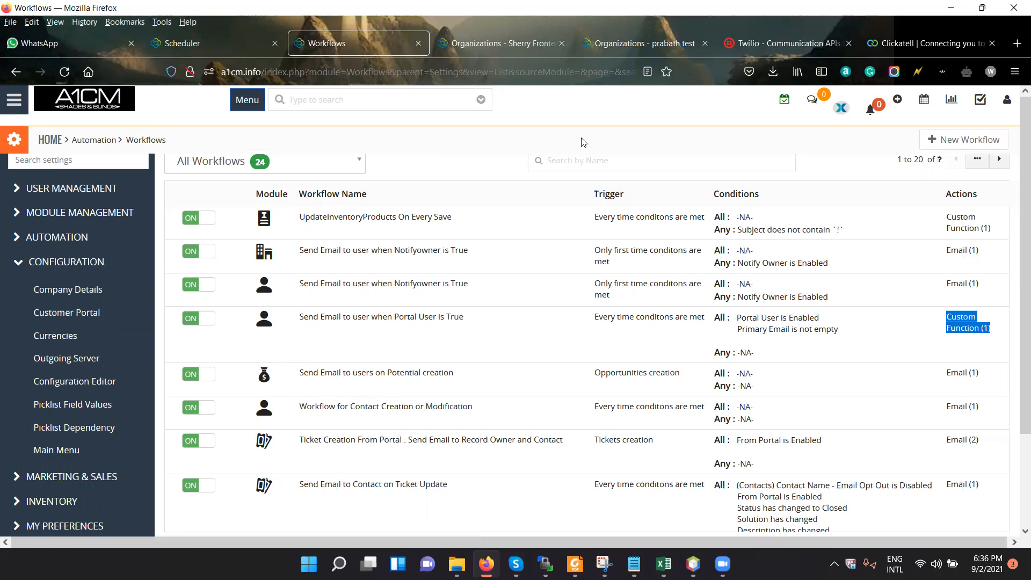
left_click(105, 289)
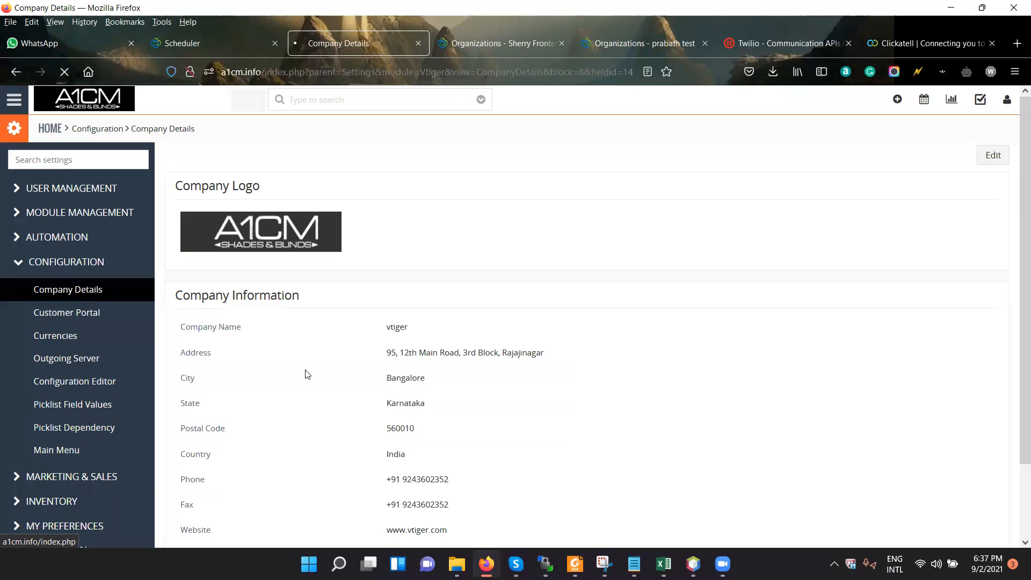
scroll(462, 422, "down", 2)
left_click_drag(463, 422, 386, 232)
left_click(519, 289)
scroll(476, 472, "up", 2)
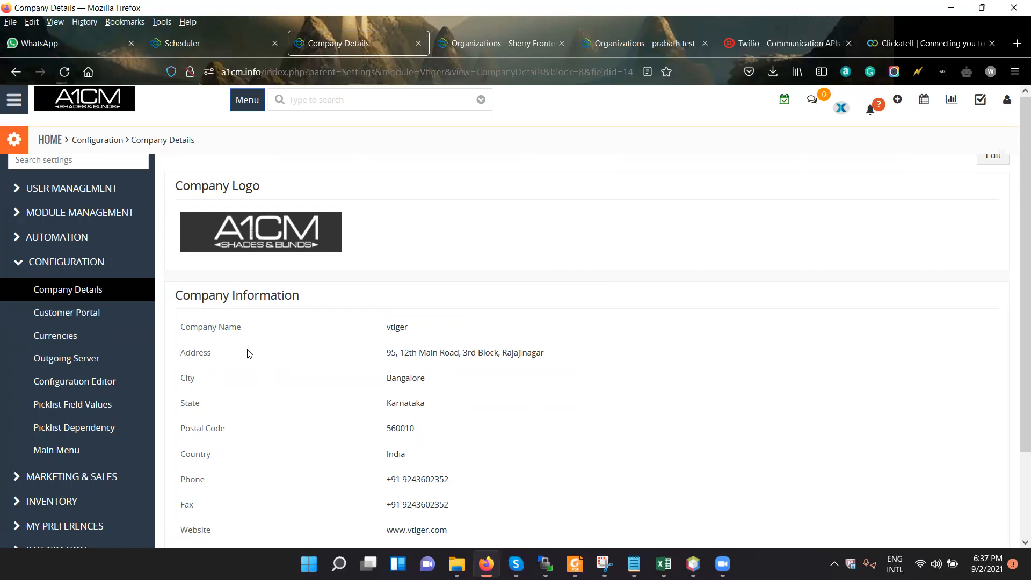
Open the Customer Portal configuration settings and look over the portal menu and home layout.
left_click(89, 314)
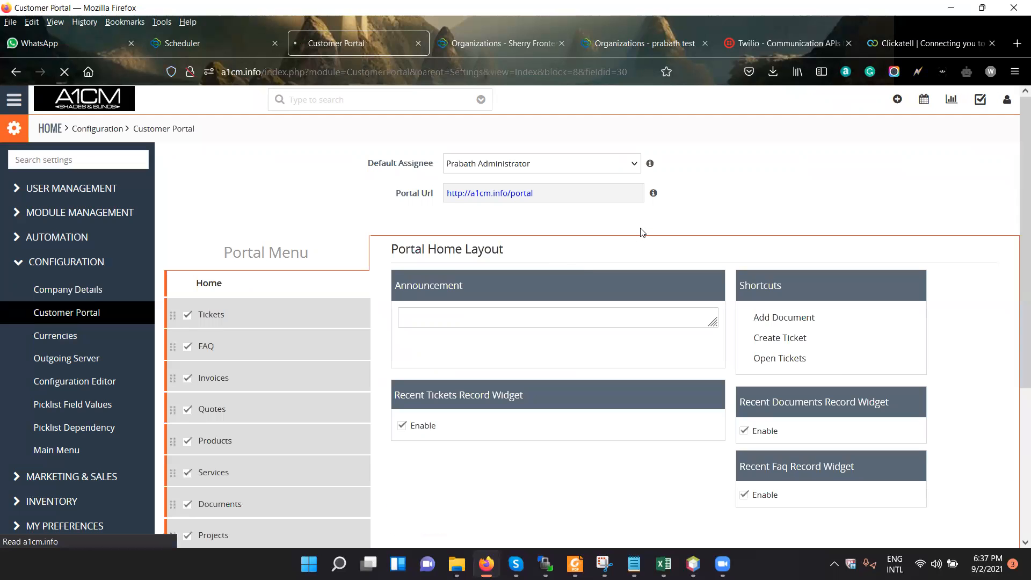
scroll(623, 289, "down", 2)
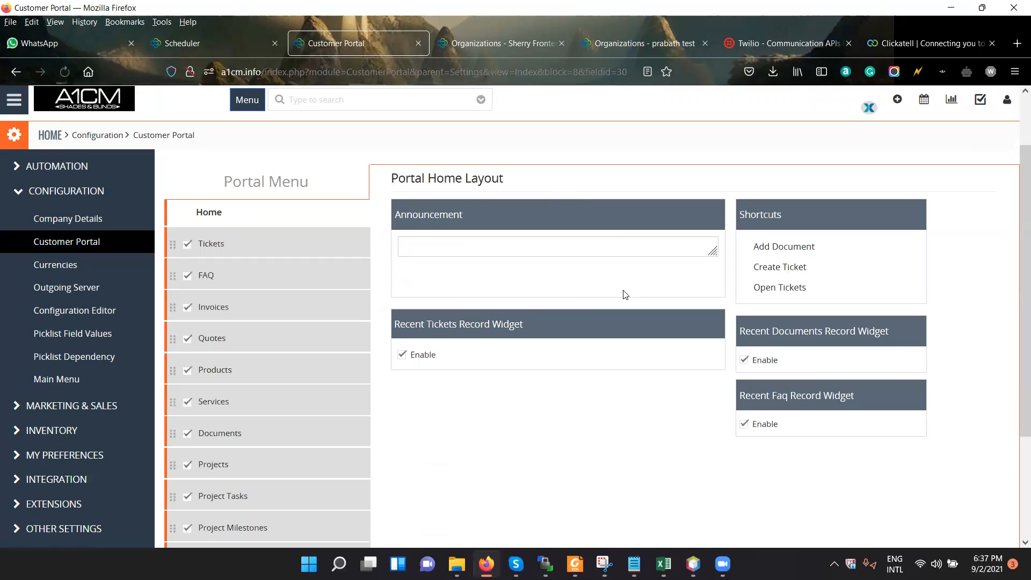
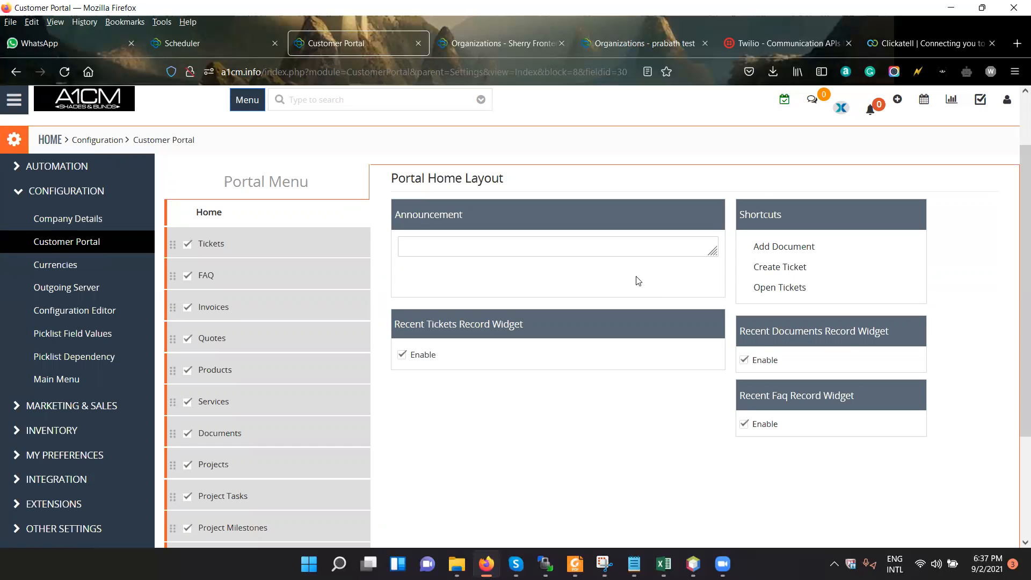
Examine the Customer Portal's menu modules, home layout widgets, default assignee and portal URL.
scroll(637, 280, "down", 2)
scroll(242, 287, "up", 2)
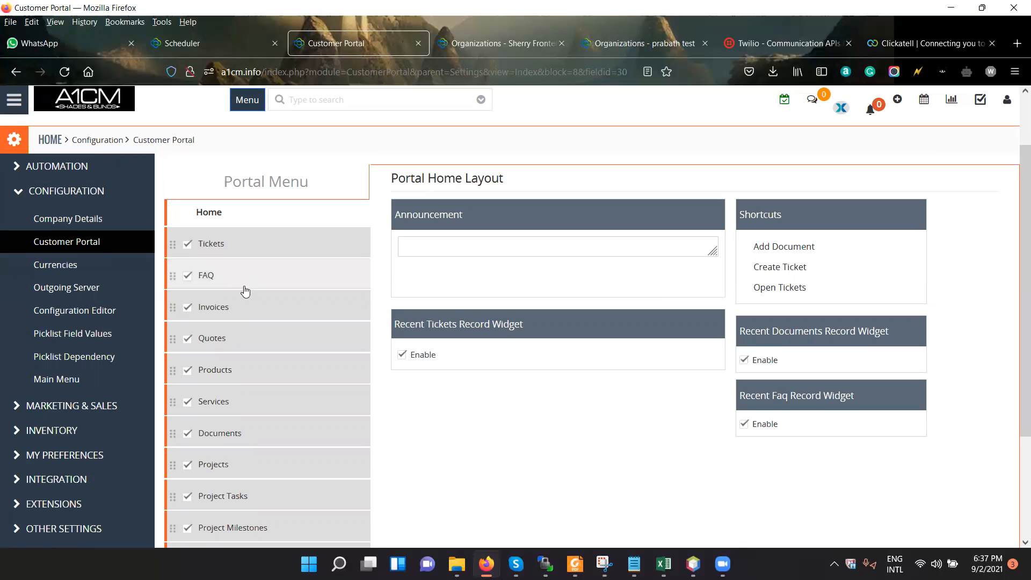
scroll(255, 295, "down", 2)
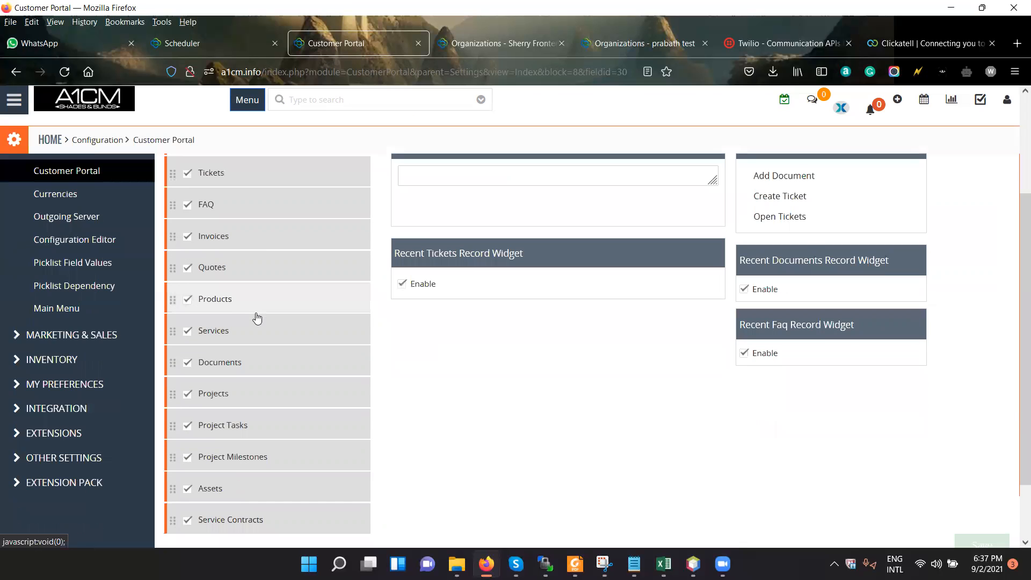
scroll(271, 300, "down", 2)
scroll(283, 351, "up", 5)
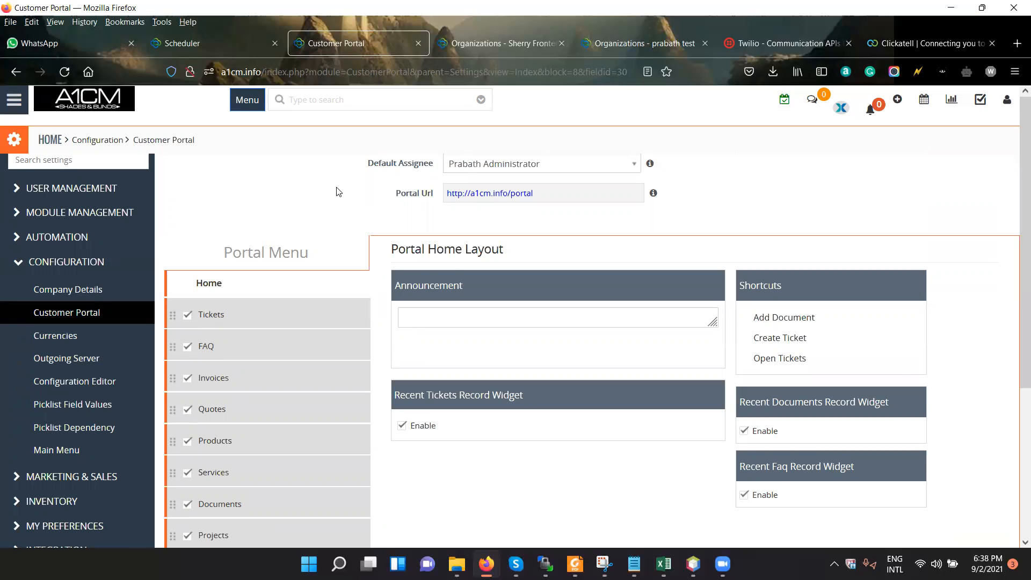
scroll(297, 203, "down", 2)
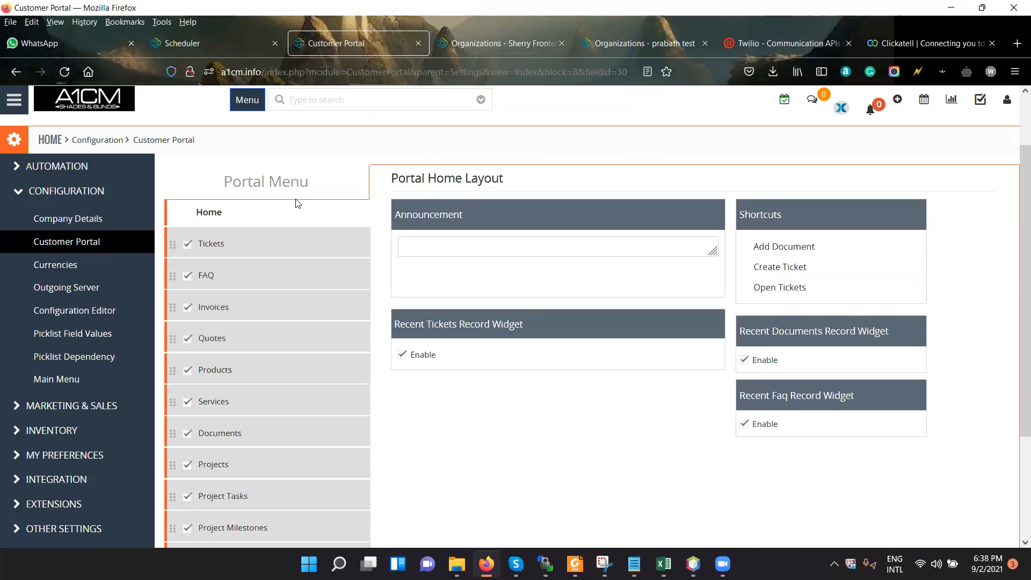
scroll(297, 203, "up", 2)
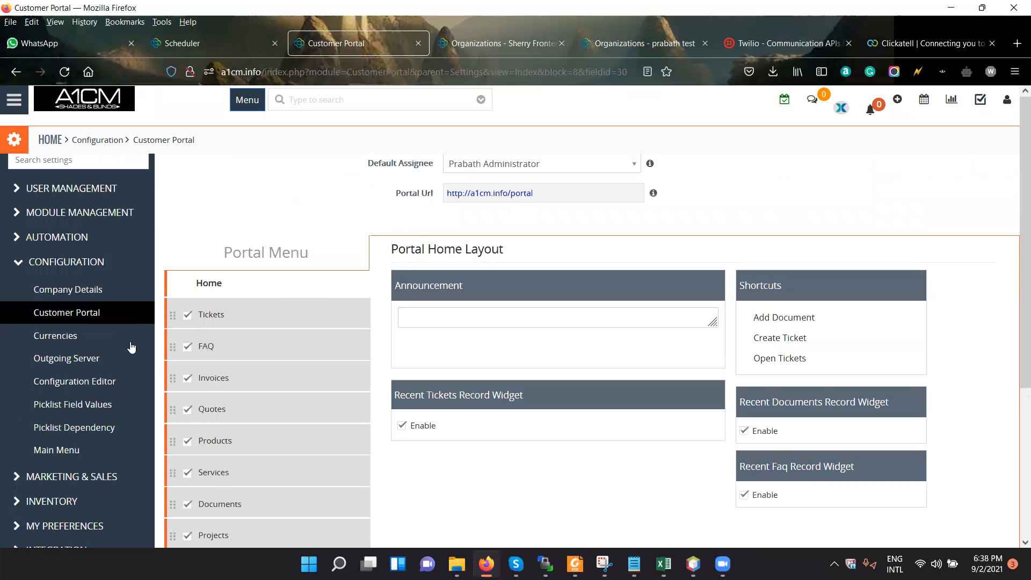
Open the Currencies settings and add Euro as an active currency with a conversion rate of 0.9.
left_click(91, 337)
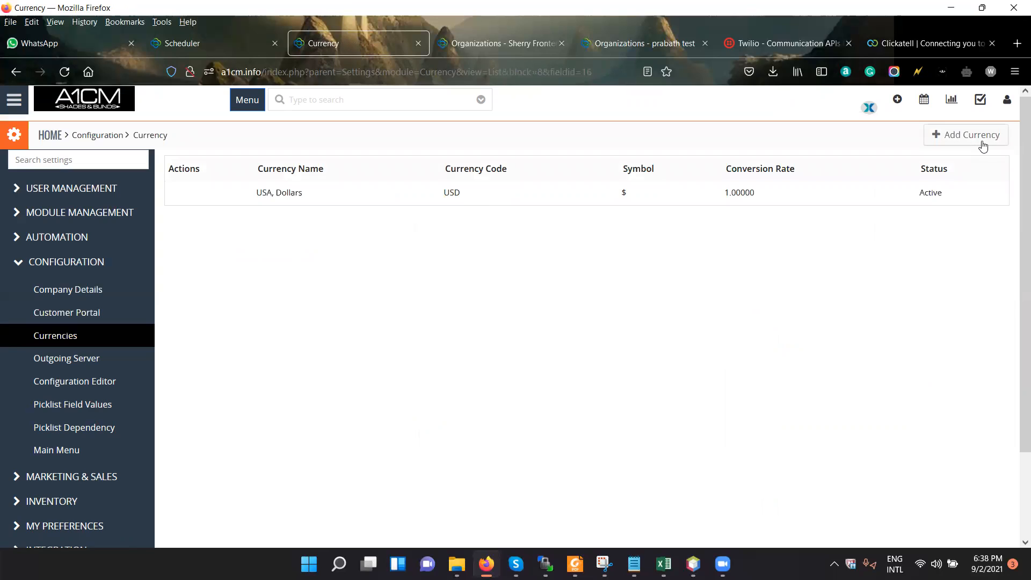
left_click(591, 161)
scroll(546, 262, "down", 2)
scroll(546, 263, "down", 4)
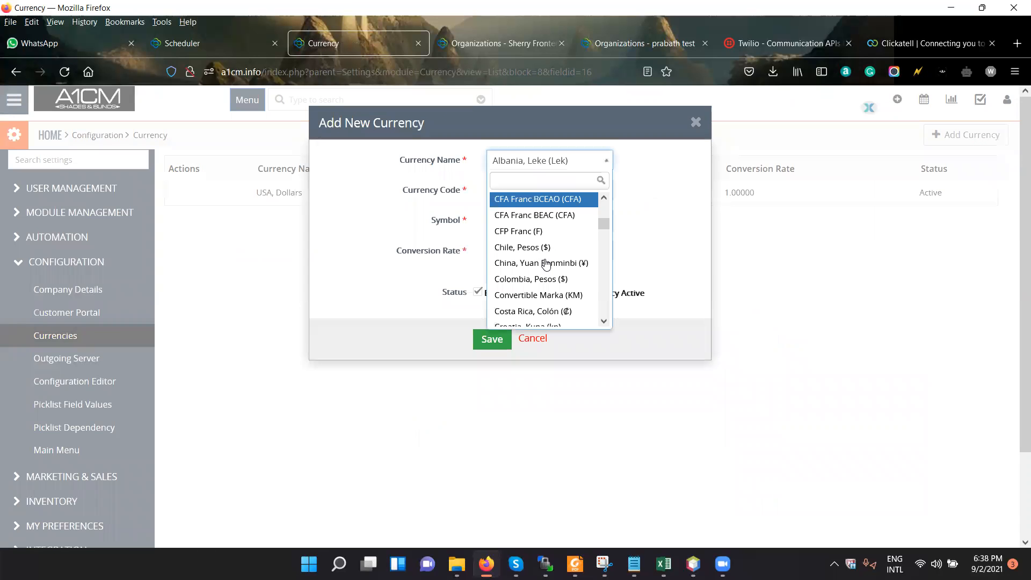
type("eu")
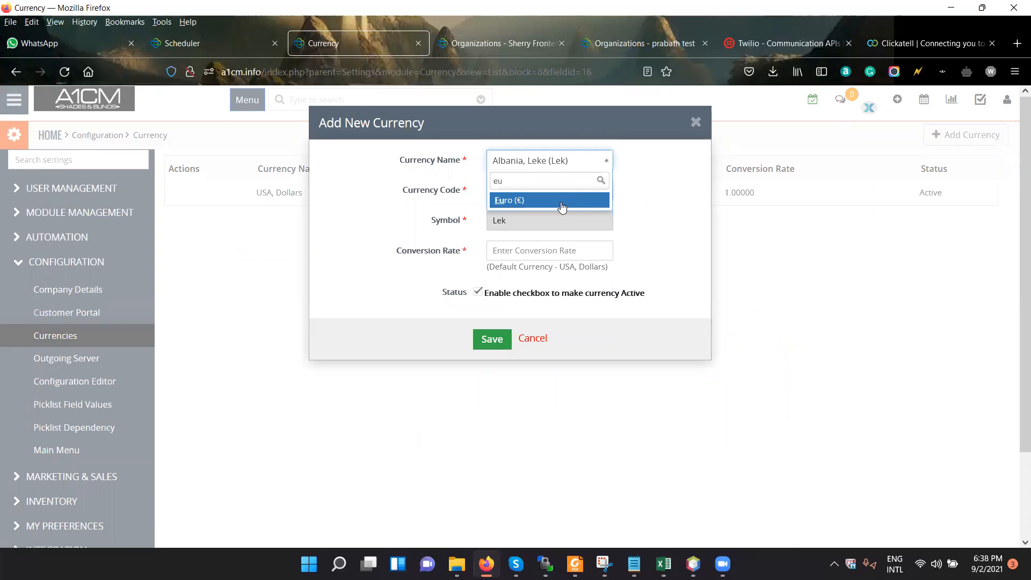
key("Return")
left_click(527, 254)
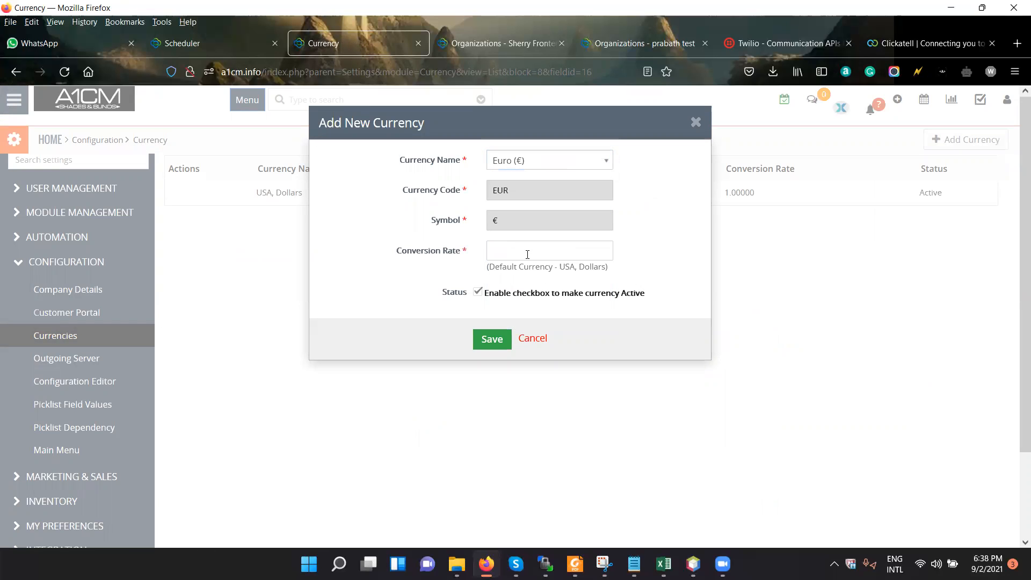
type("0.9")
left_click(507, 347)
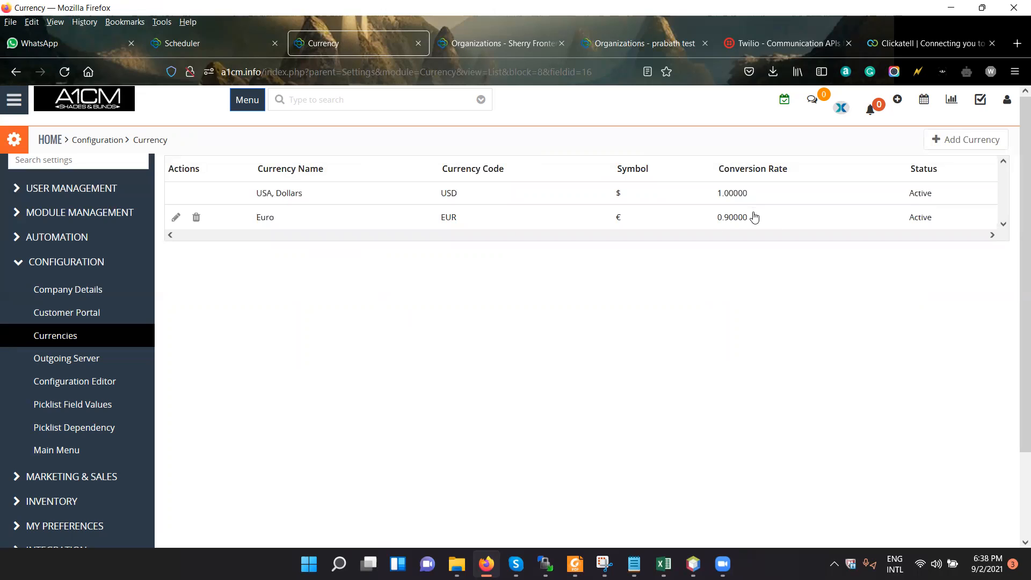
left_click_drag(746, 218, 713, 218)
left_click(719, 218)
Open the Outgoing Server settings and review the SMTP server name and user name.
left_click(83, 362)
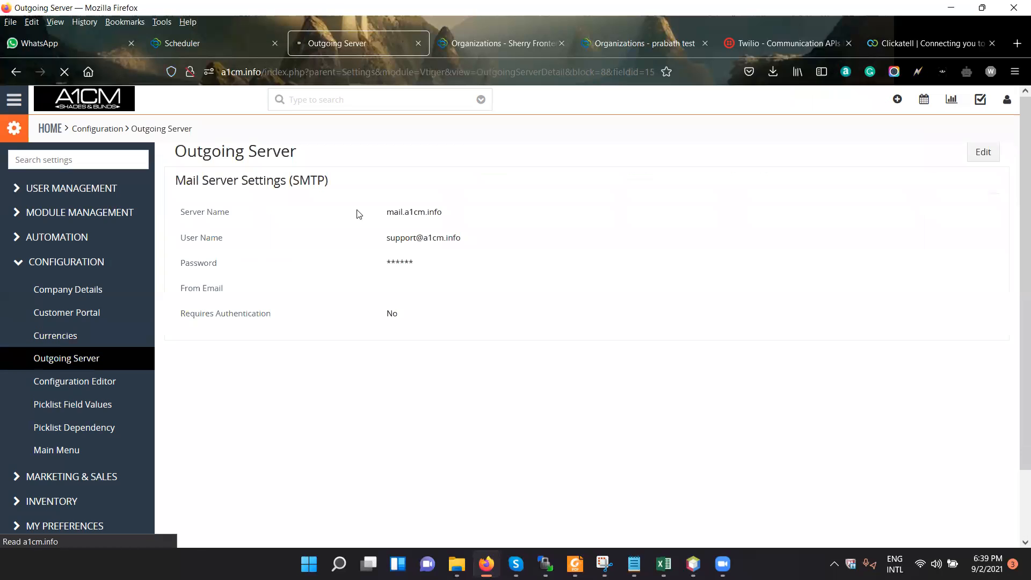
left_click_drag(389, 211, 465, 216)
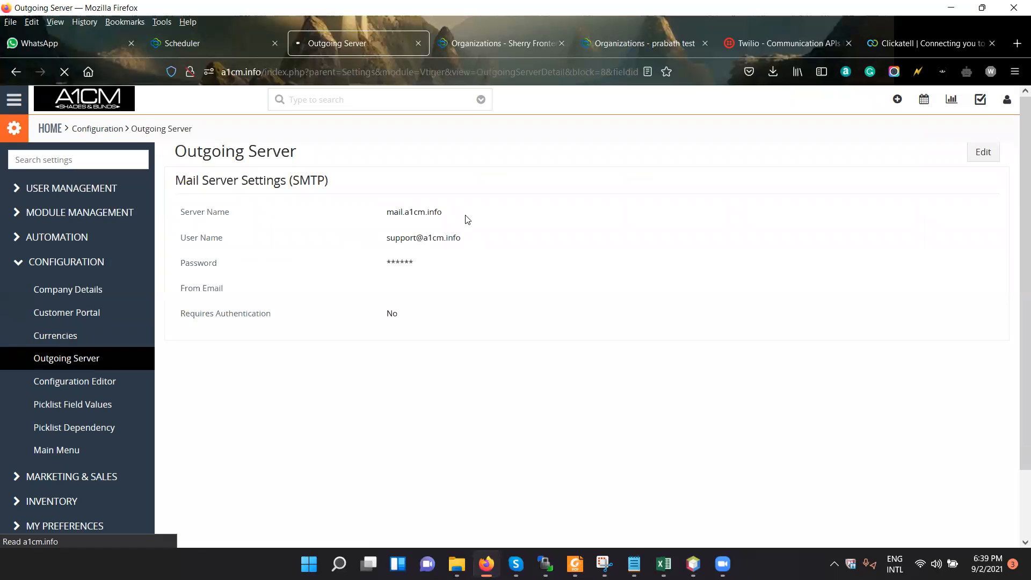
left_click(498, 242)
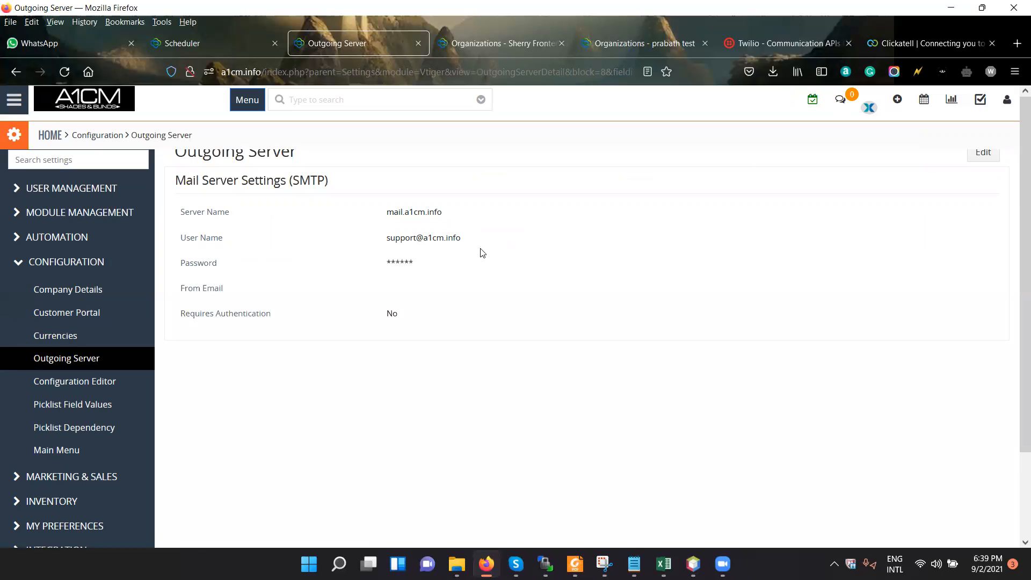
left_click_drag(461, 238, 391, 238)
left_click(456, 266)
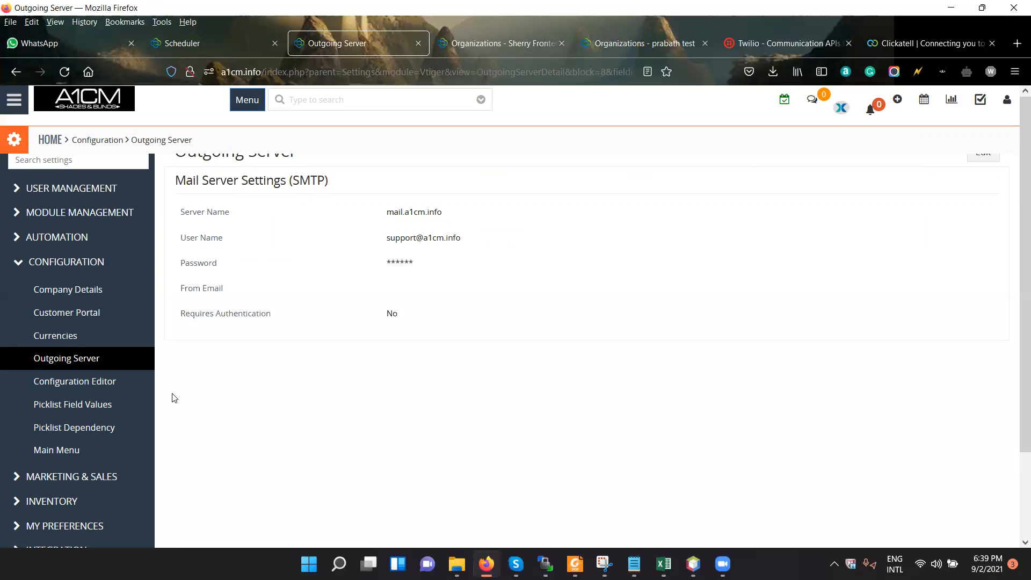
Open the Configuration Editor and review the helpdesk support email, maximum upload size and list view text length settings.
left_click(108, 386)
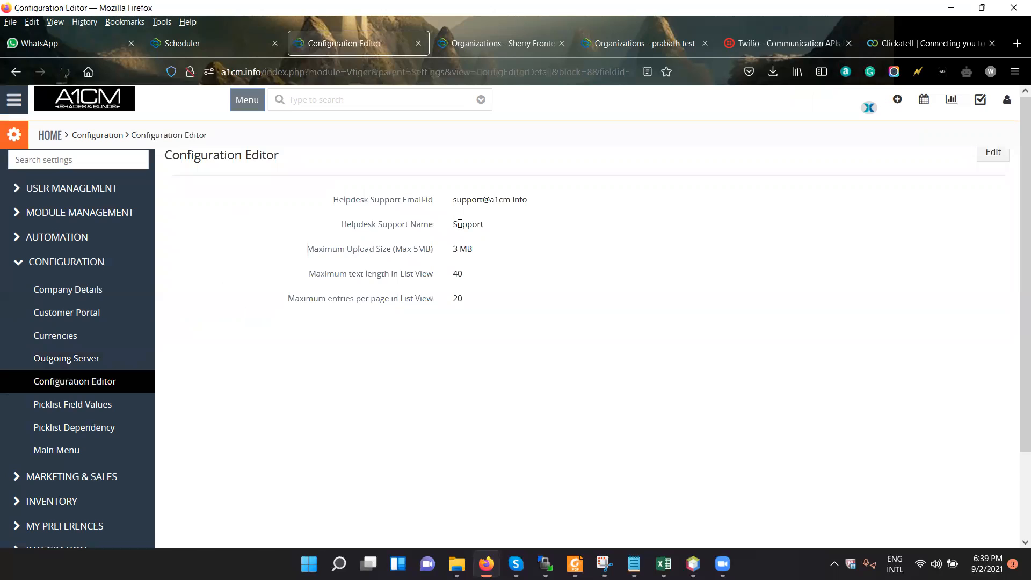
left_click_drag(455, 197, 545, 205)
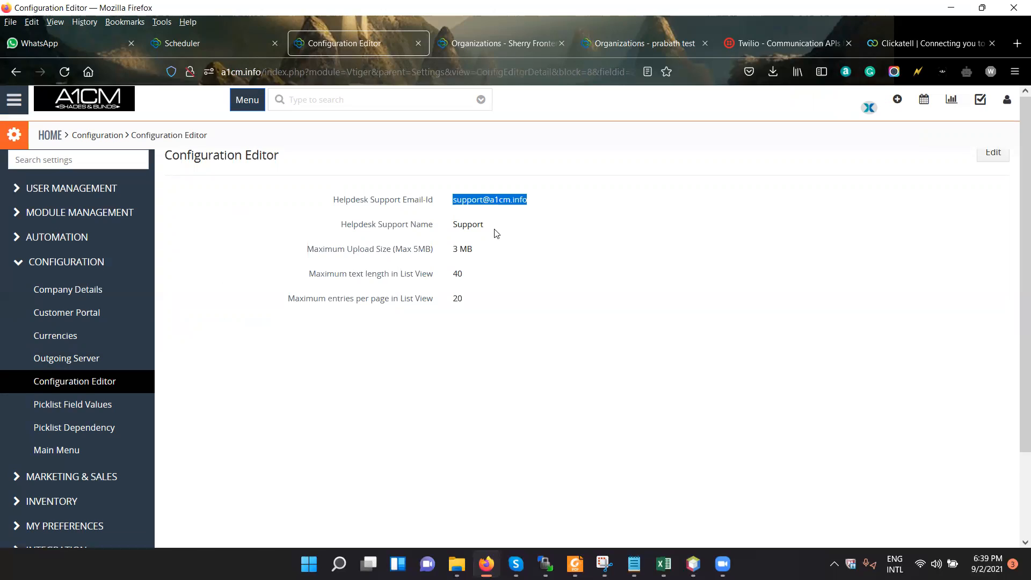
left_click(447, 231)
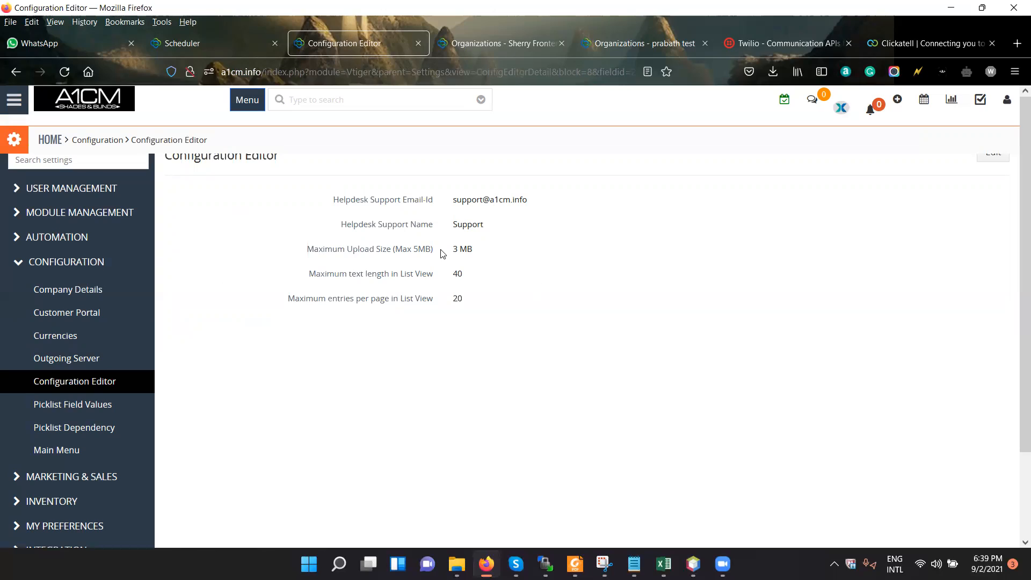
double_click(422, 250)
left_click(527, 277)
triple_click(444, 278)
left_click(487, 201)
Compare the Configuration Editor's maximum text length and entries per page settings with the Organizations list.
left_click(512, 46)
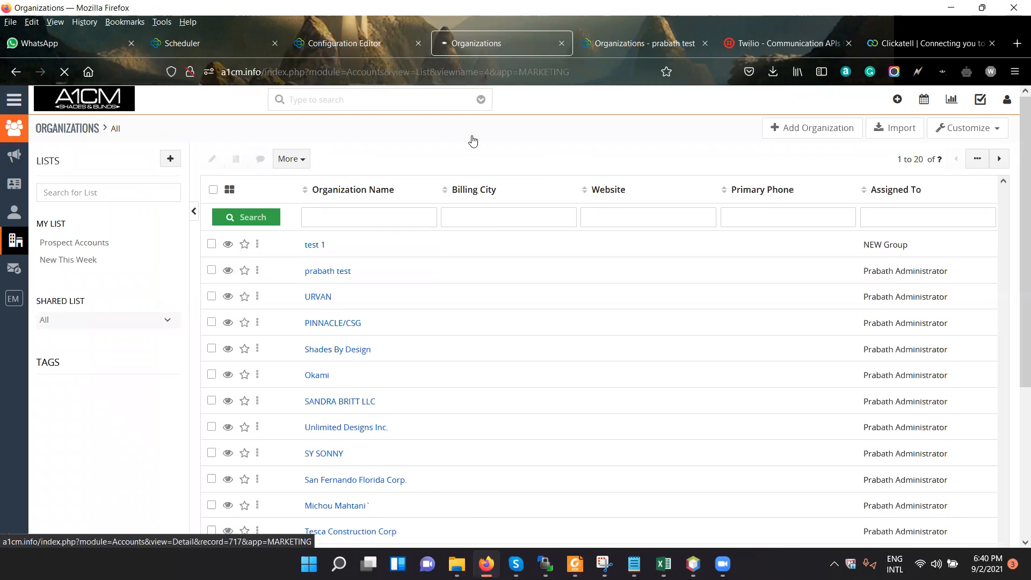
left_click(336, 46)
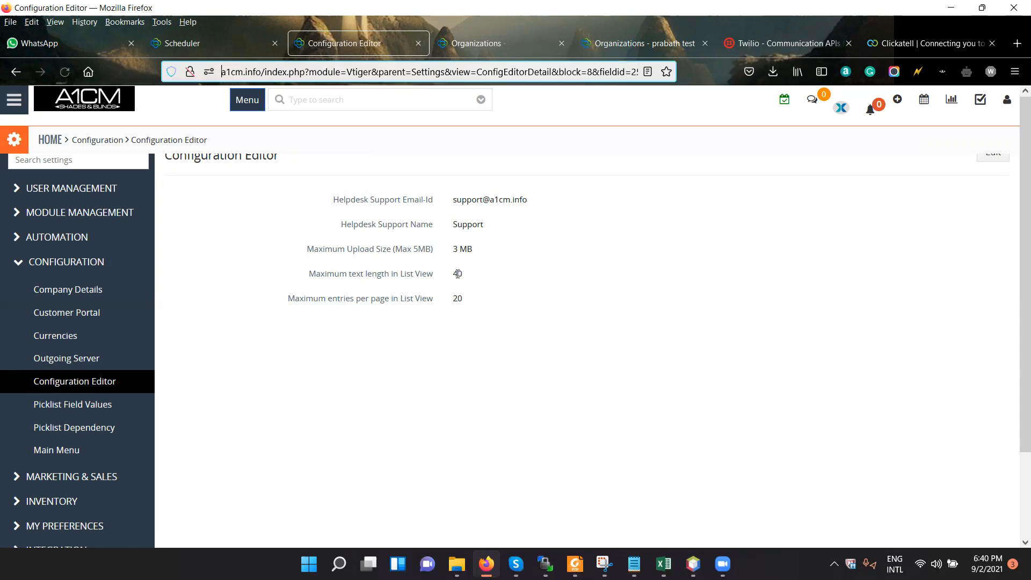
double_click(457, 274)
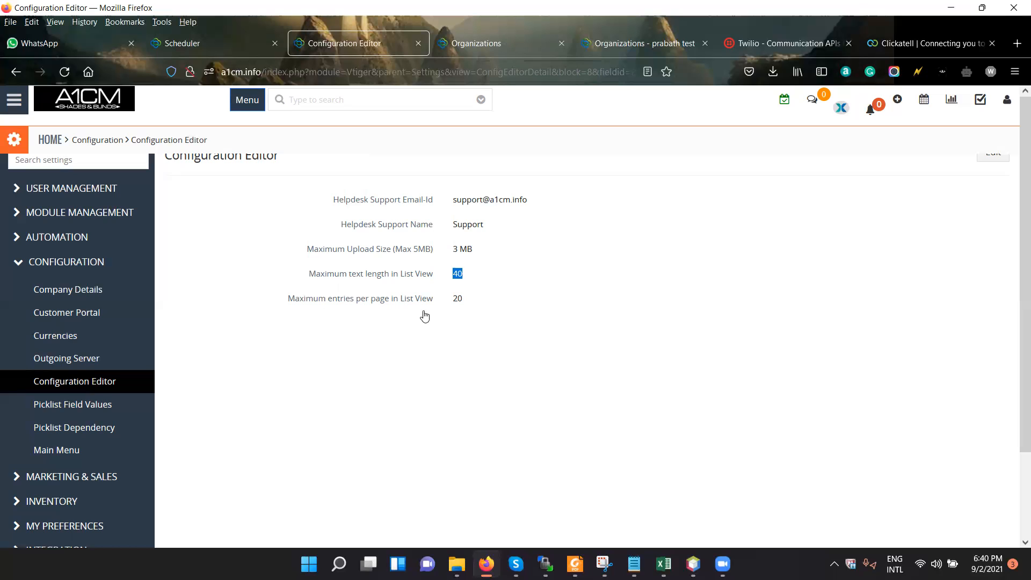
key("ctrl+Tab")
scroll(415, 396, "up", 5)
left_click_drag(906, 159, 939, 164)
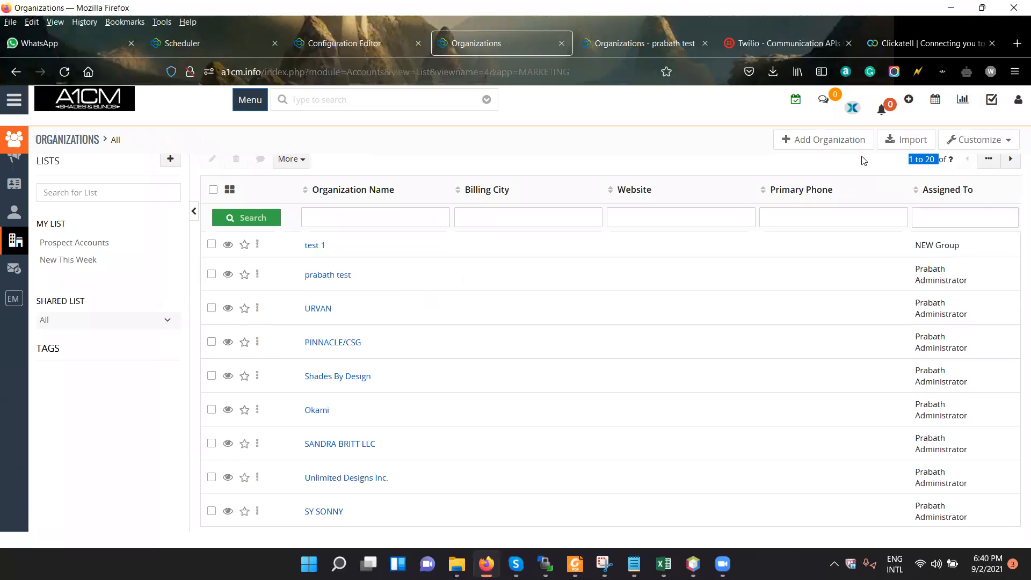
left_click(384, 46)
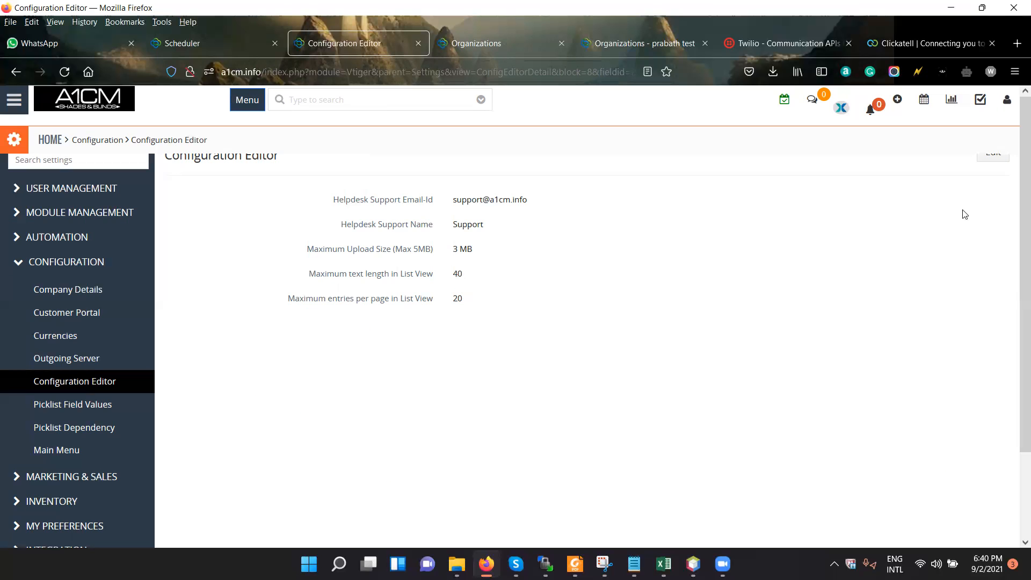
key("ctrl+Tab")
scroll(870, 354, "down", 6)
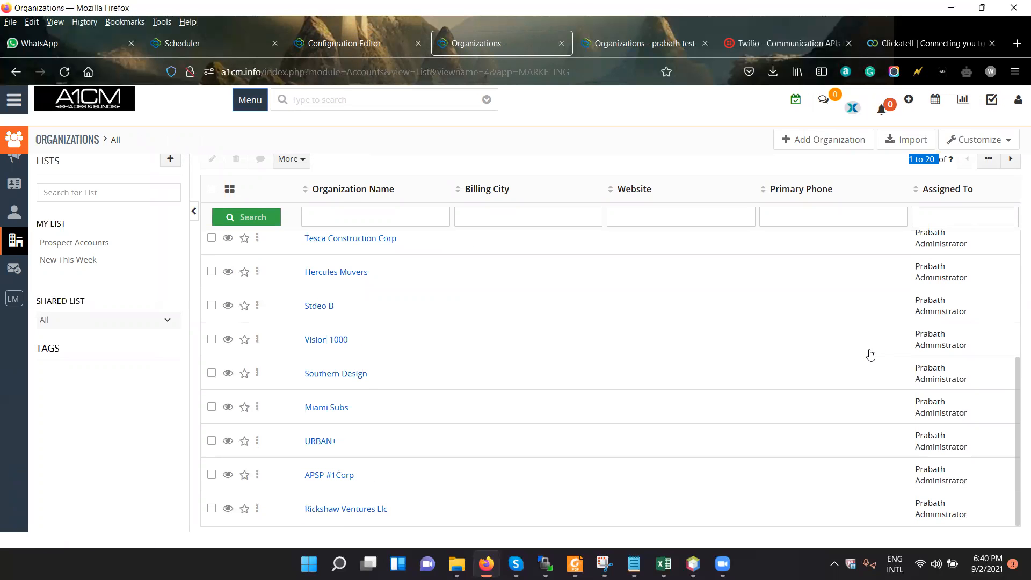
scroll(547, 215, "up", 5)
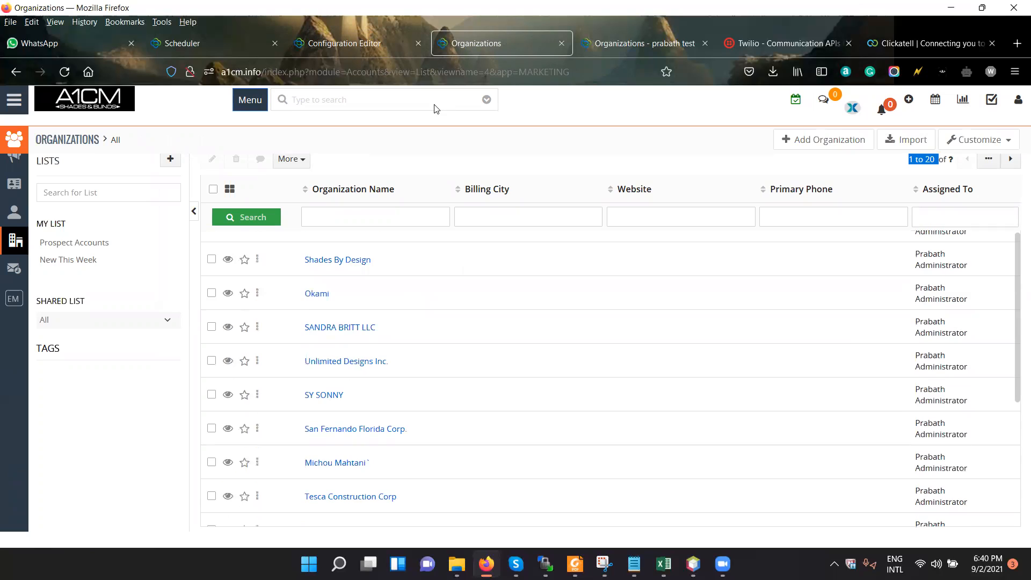
left_click(374, 47)
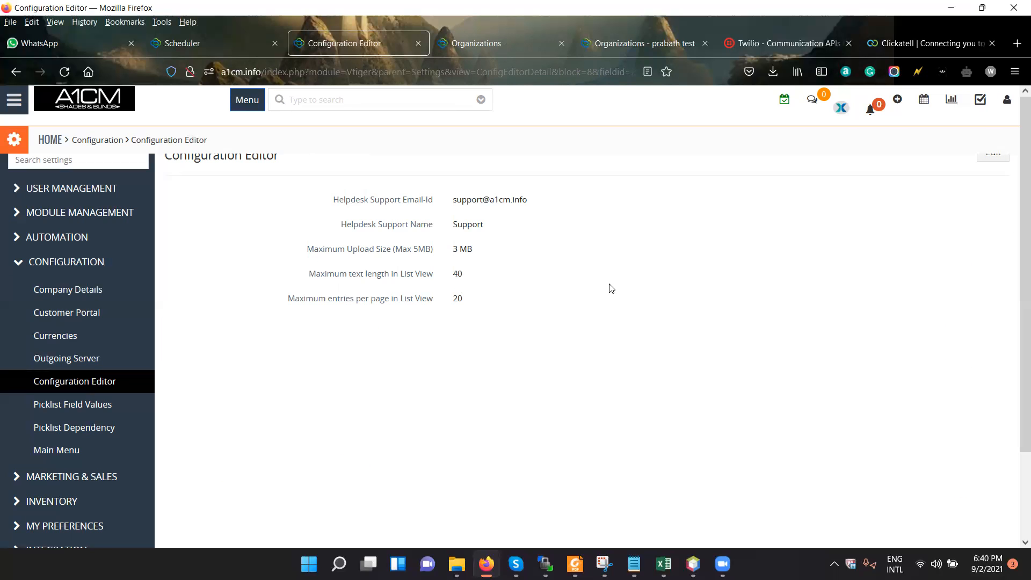
Open the Picklist Field Values settings and look over the dropdown fields on a new organization form.
left_click(102, 406)
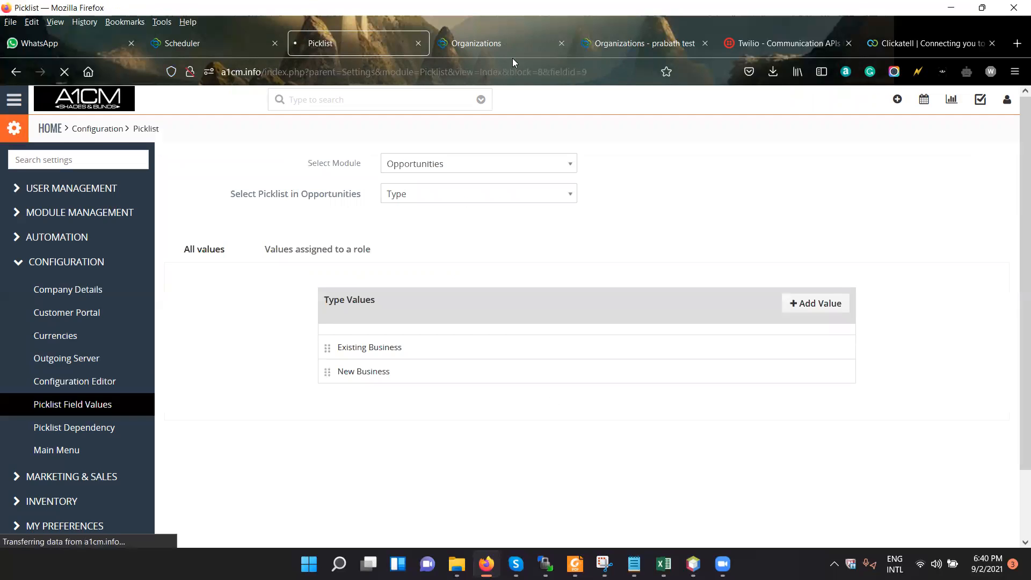
key("ctrl+Tab")
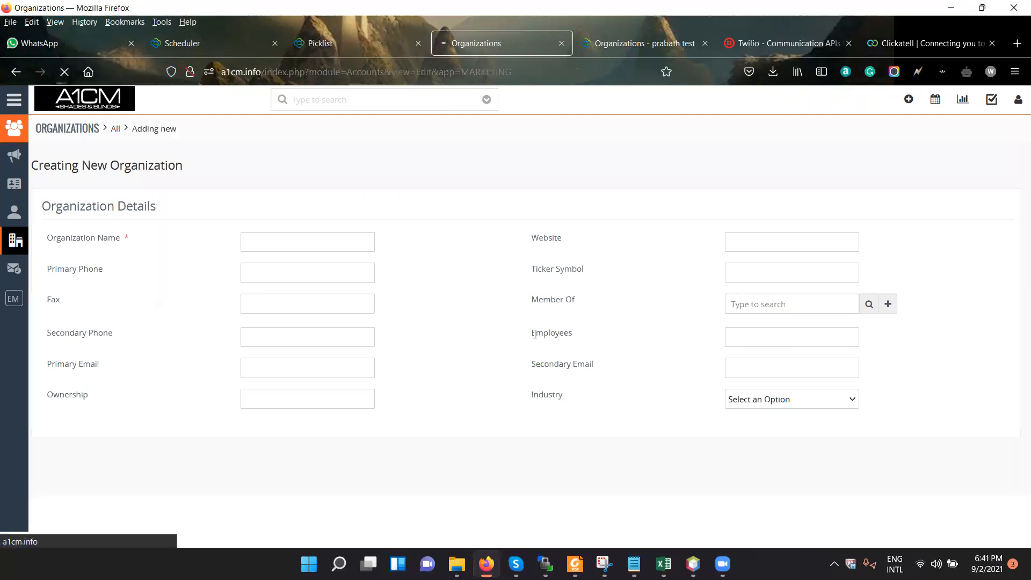
scroll(608, 353, "down", 1)
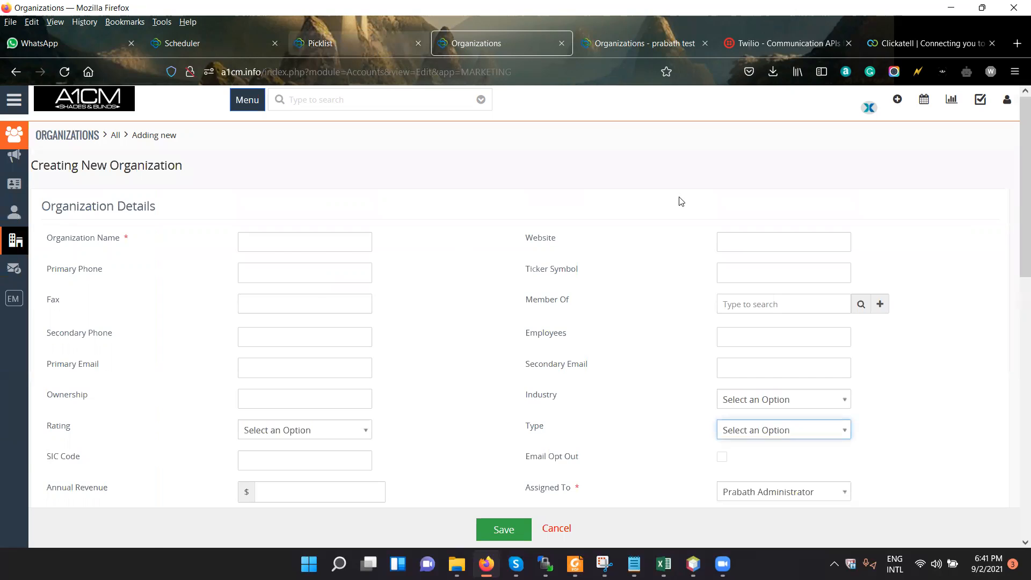
key("ctrl+shift+Tab")
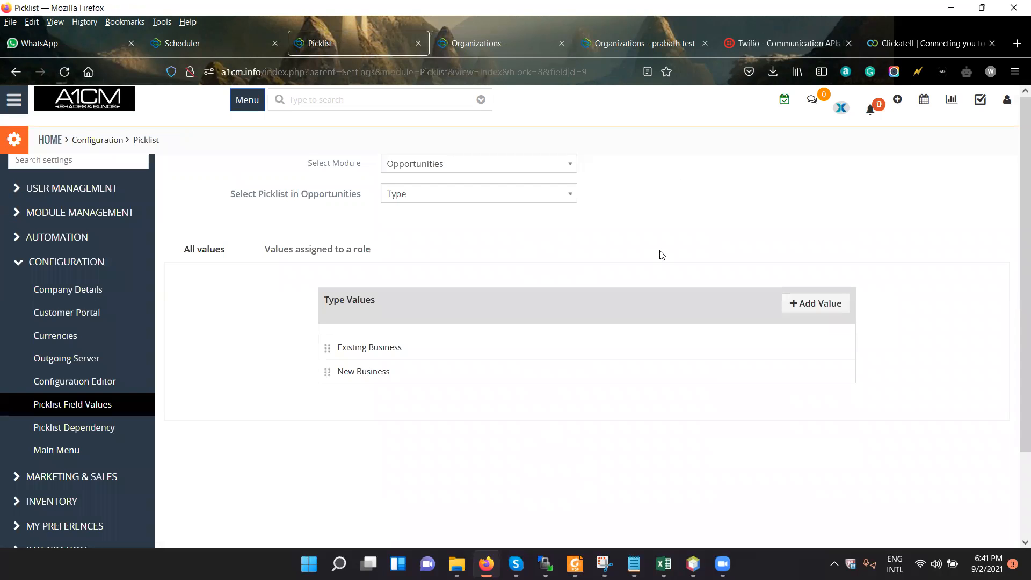
Display the values of the Rating picklist for the Organizations module.
left_click(488, 159)
left_click(491, 258)
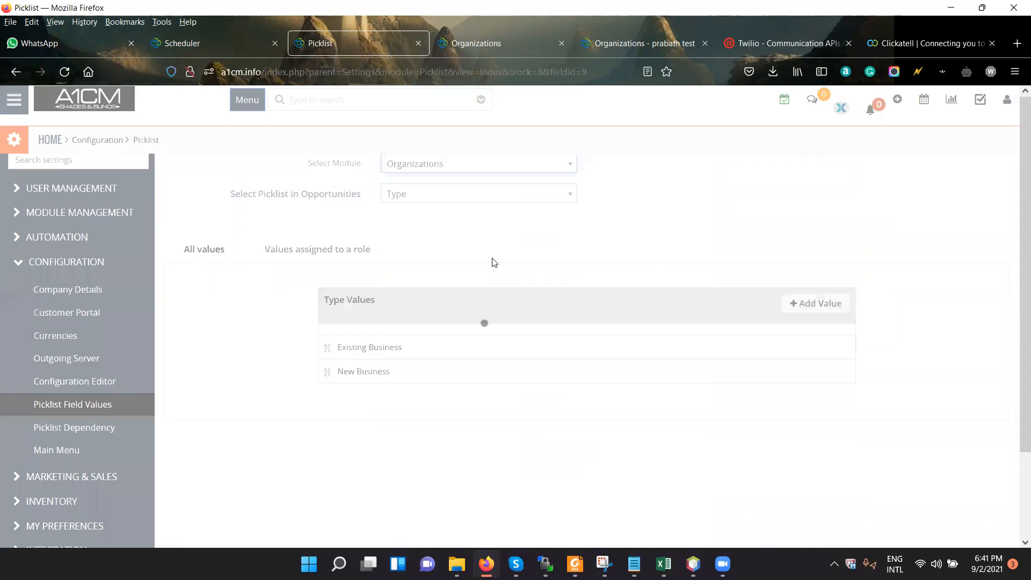
left_click(523, 198)
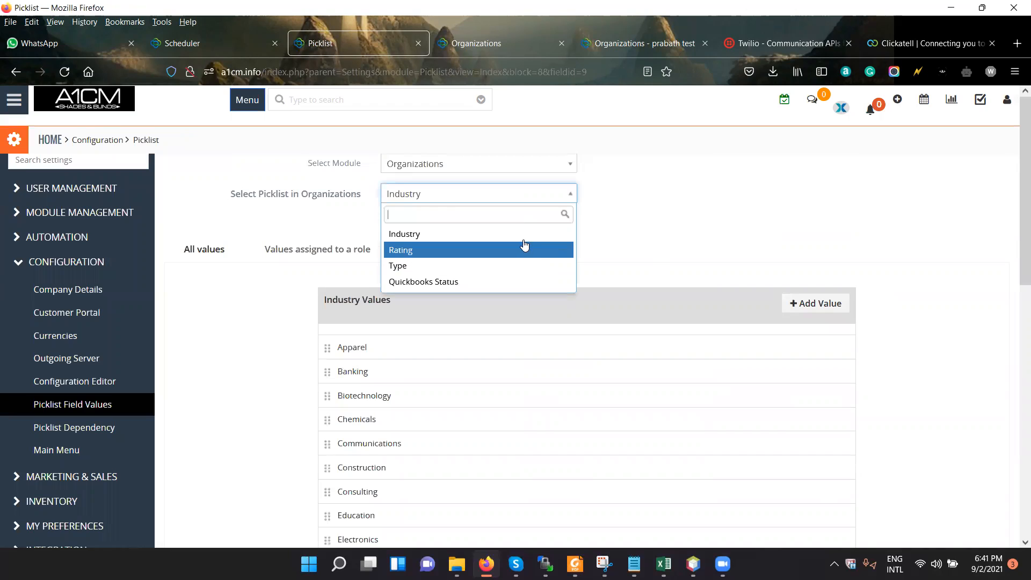
left_click(524, 240)
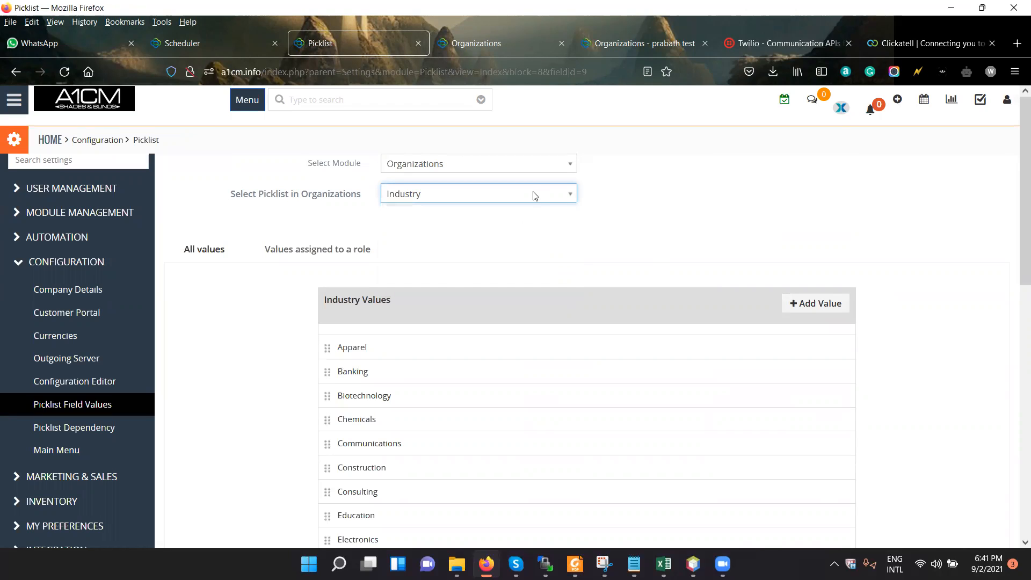
left_click(536, 194)
key("Down")
key("Return")
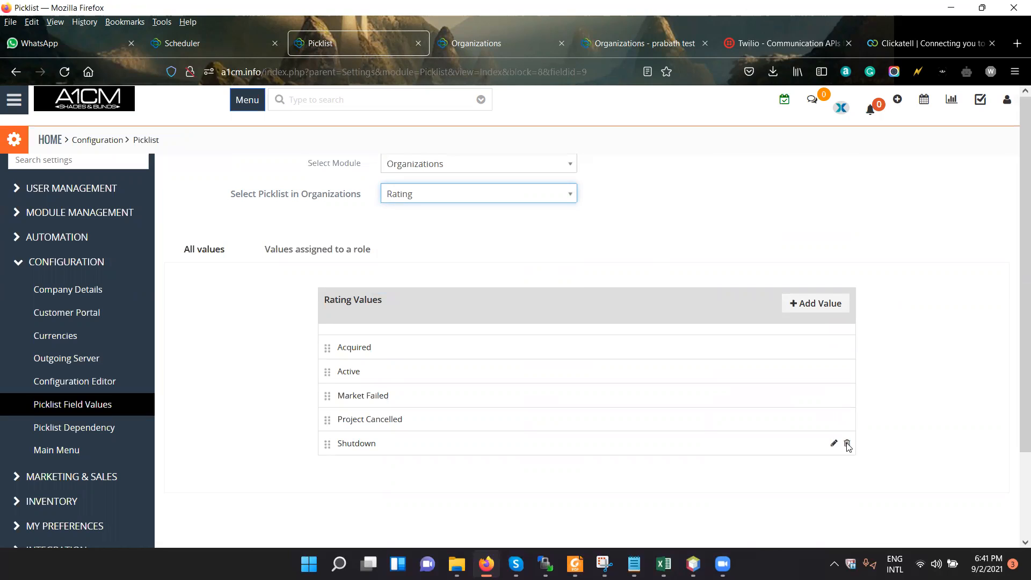
Open the deletion options for the Shutdown rating value and close them without deleting it.
left_click(847, 444)
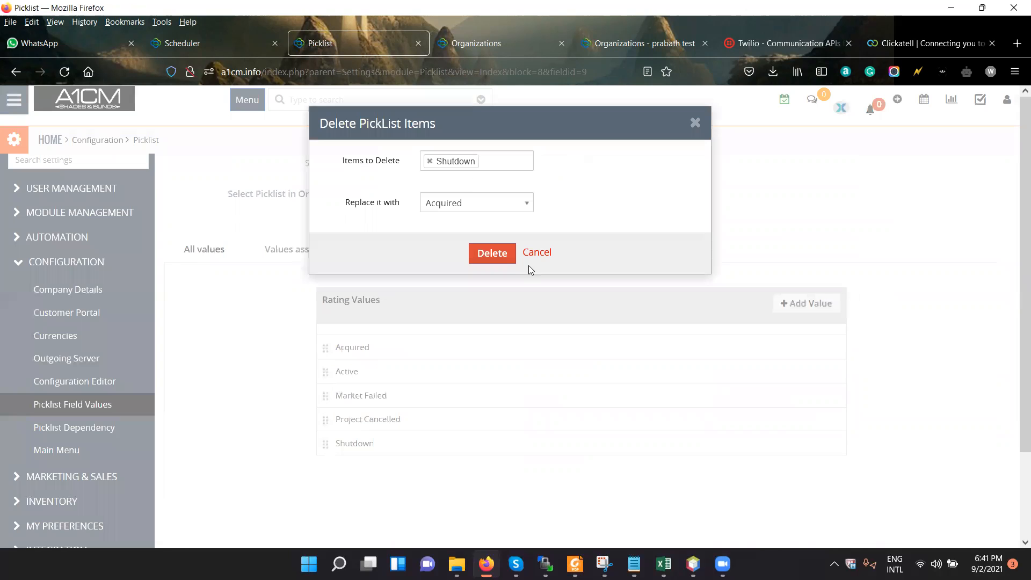
left_click(803, 286)
Add the item value test with a magenta colour to the Rating picklist, assignable by all roles.
left_click(807, 306)
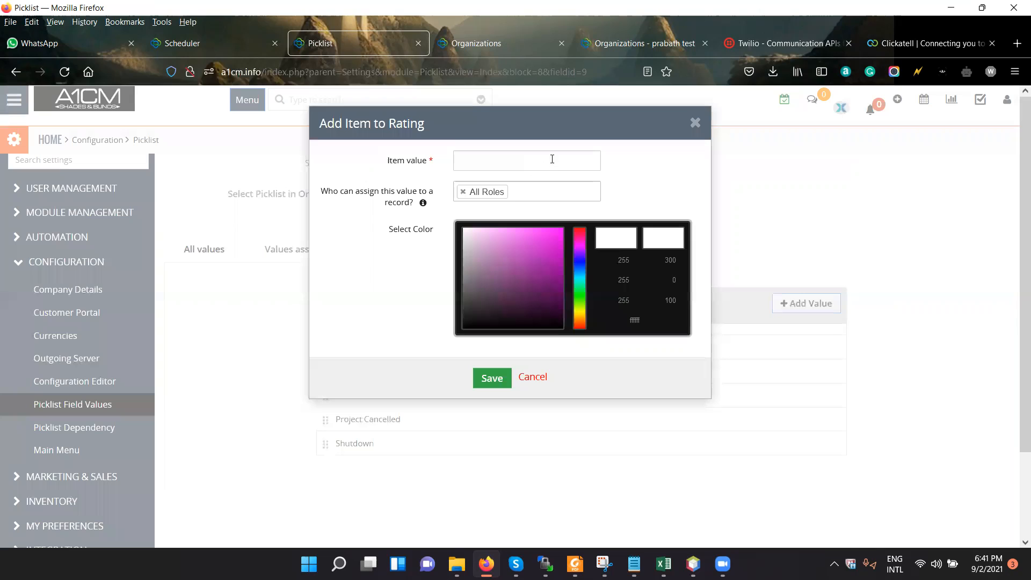
left_click(583, 164)
left_click(701, 129)
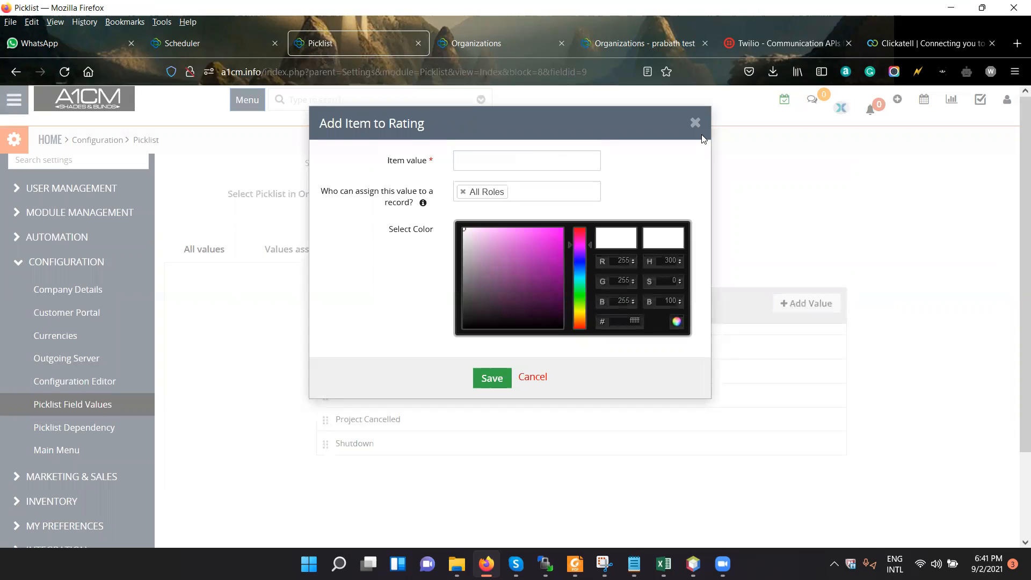
left_click(753, 189)
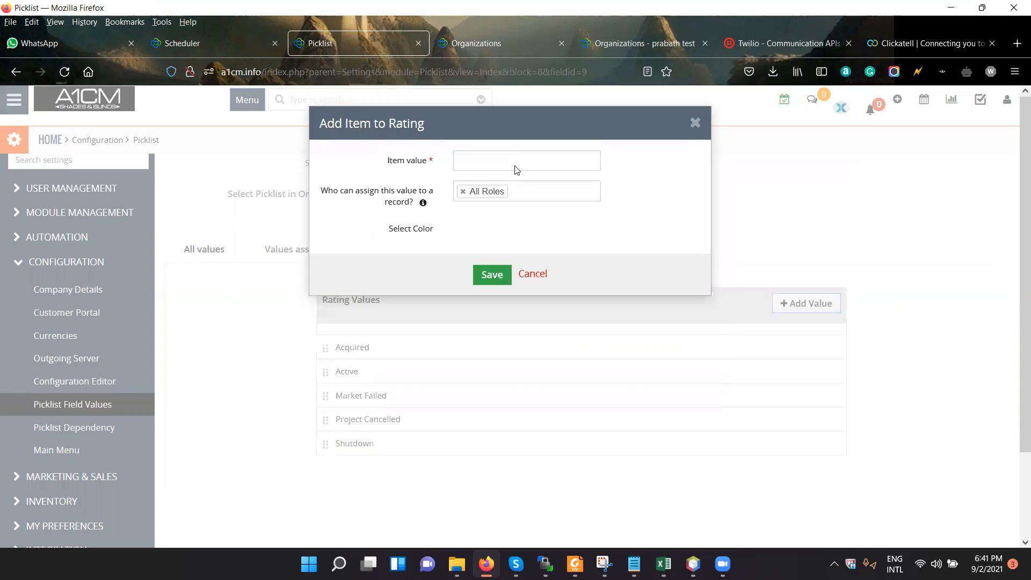
type("test")
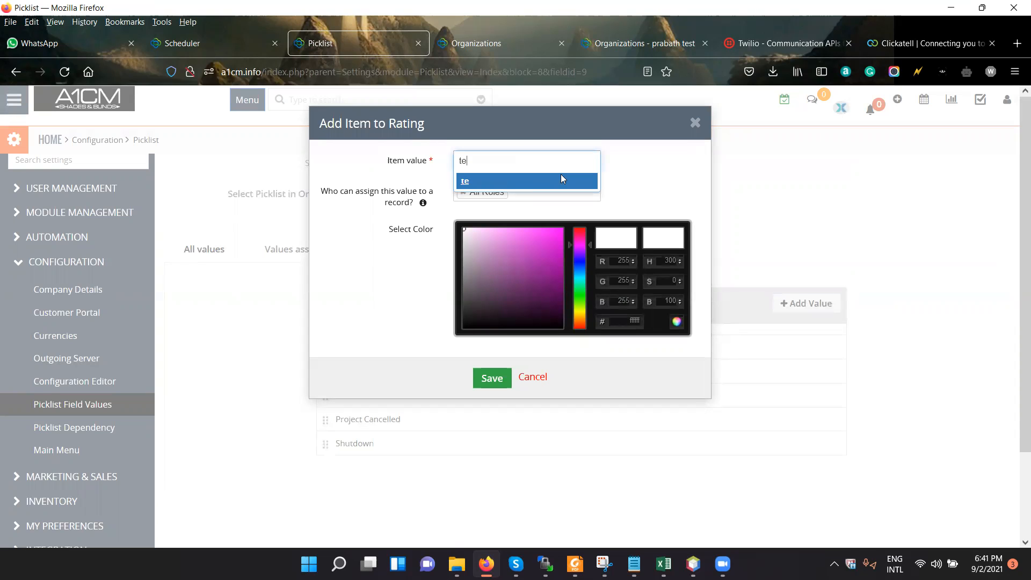
left_click(560, 174)
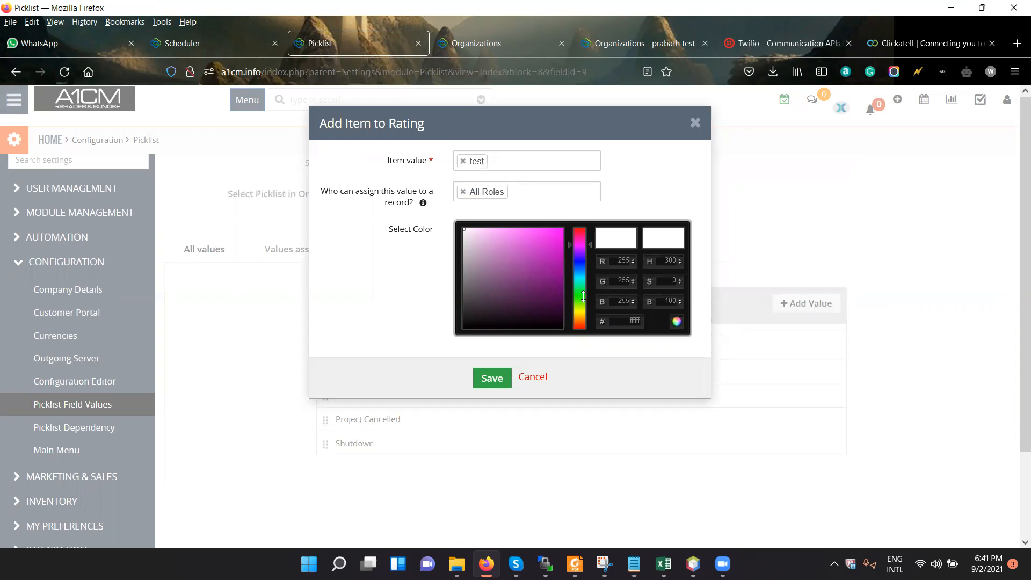
left_click(562, 272)
left_click(554, 248)
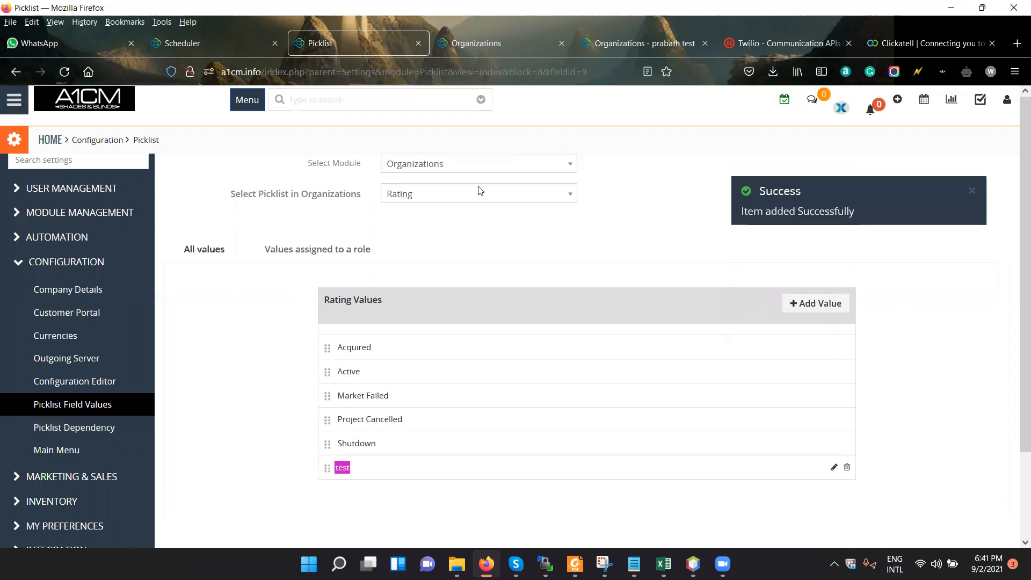
Check the Rating field on the new organization form and return to the picklist settings.
left_click(517, 42)
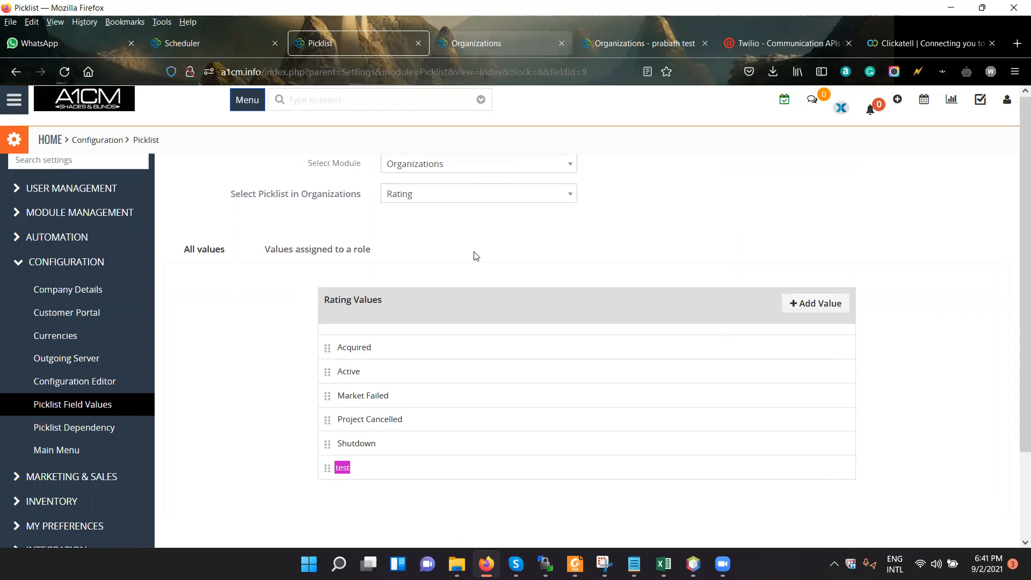
left_click(358, 42)
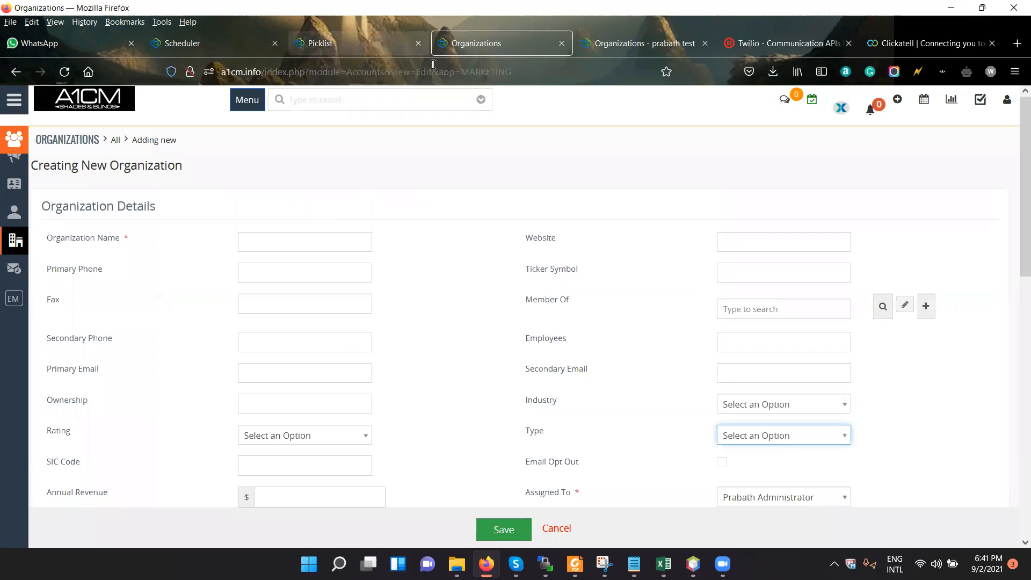
left_click(501, 50)
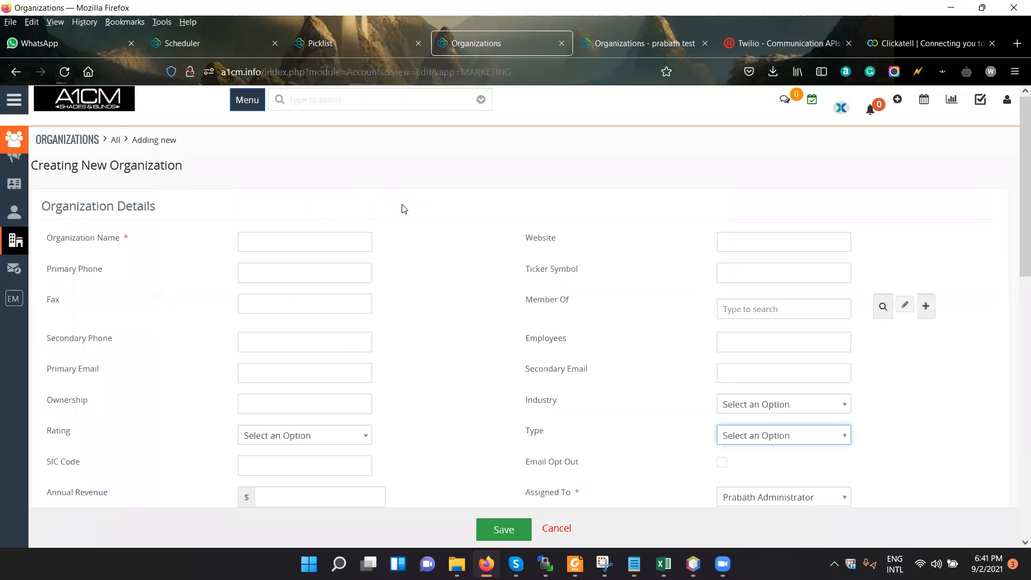
left_click(381, 45)
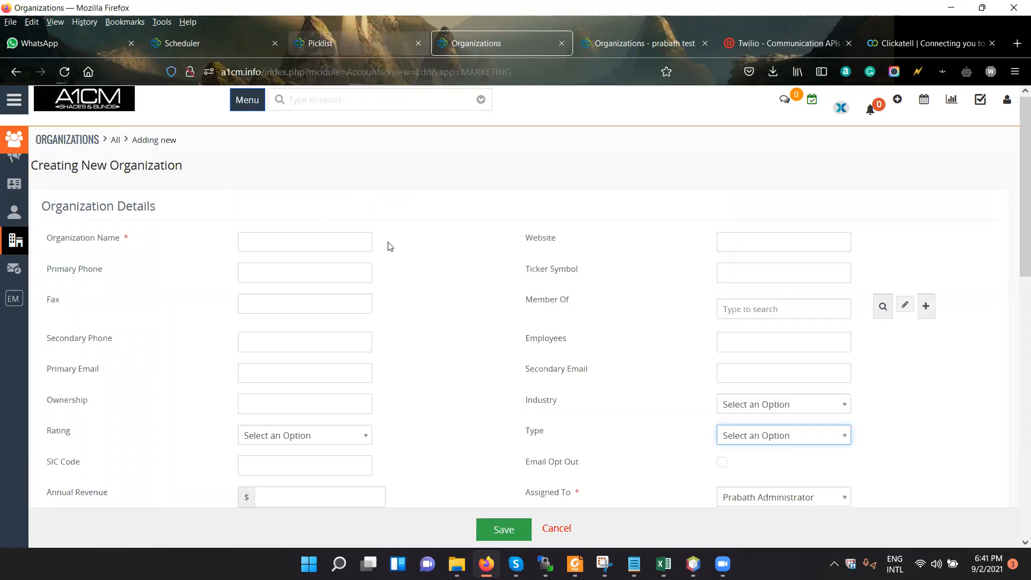
Remove Project Cancelled, Shutdown and test from the Rating values assigned to the Sales Person role, without saving.
left_click(369, 257)
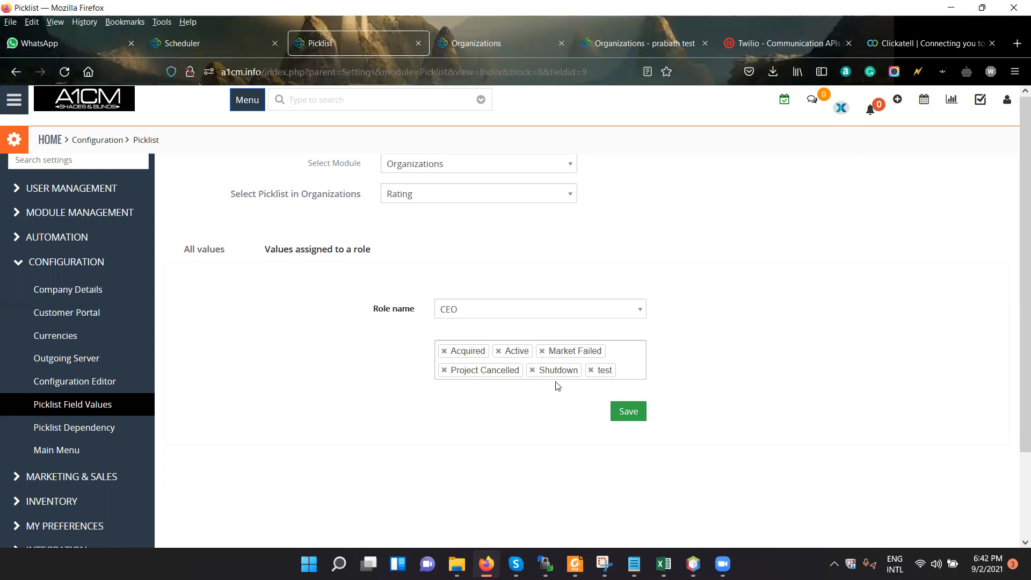
left_click(599, 312)
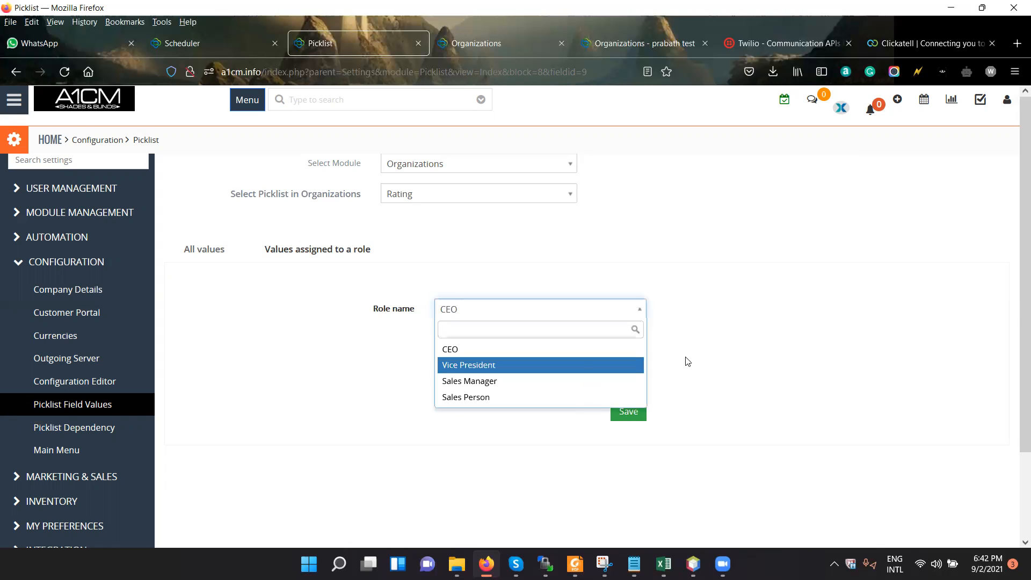
key("Return")
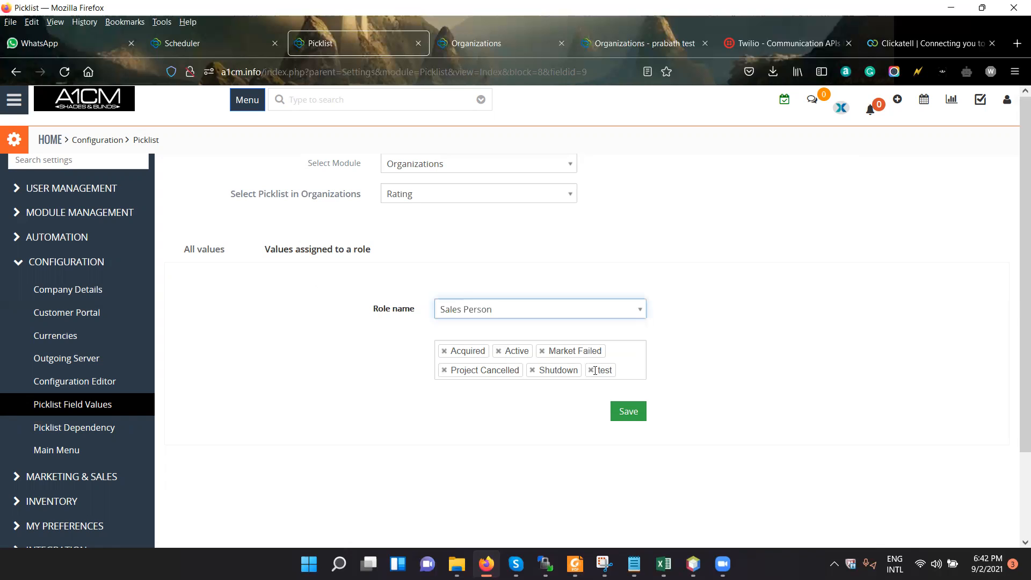
left_click(532, 371)
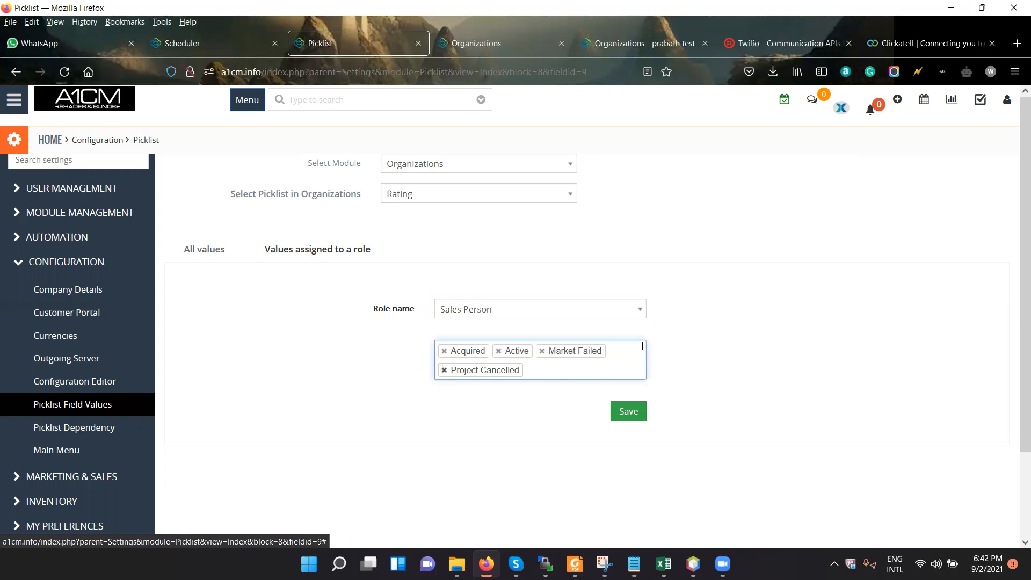
key("BackSpace")
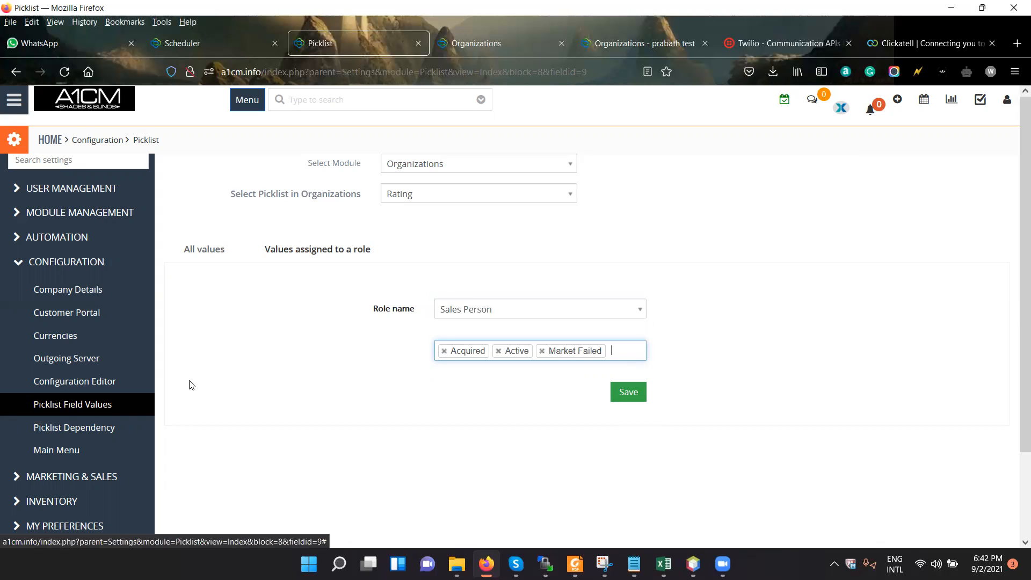
Start a new picklist dependency for Organizations with Rating as source field and Industry as target field.
left_click(89, 437)
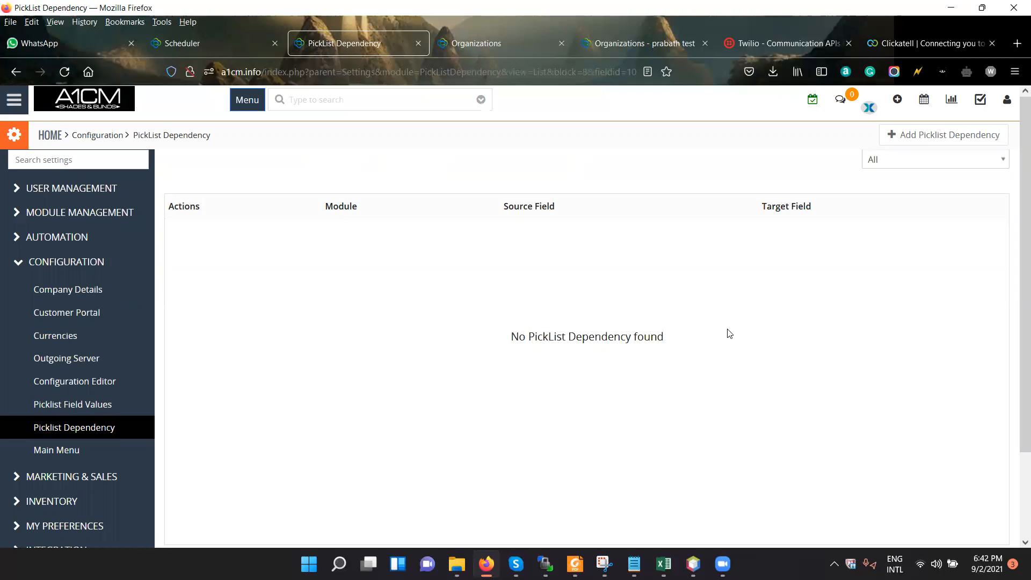
left_click(925, 140)
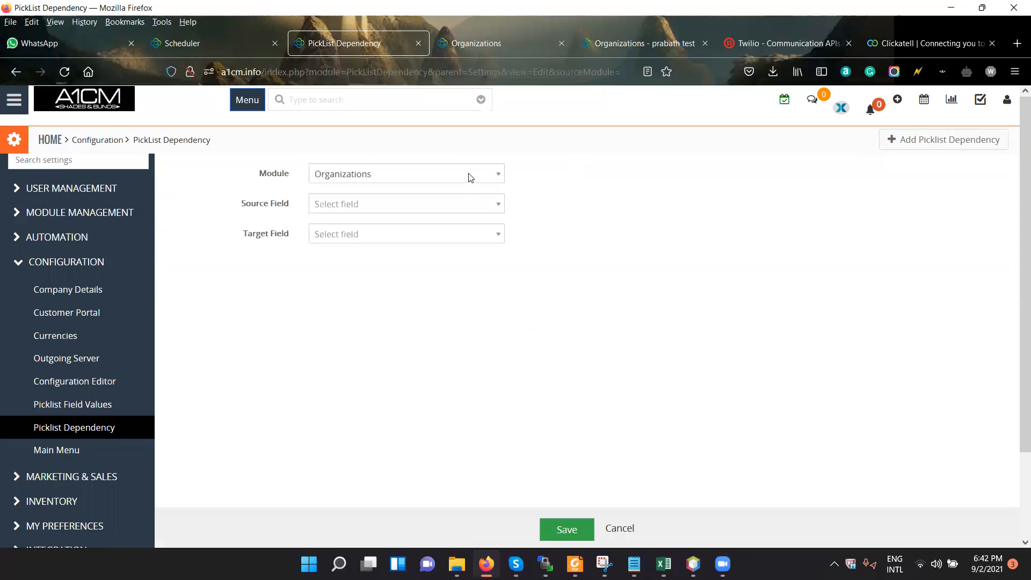
left_click(469, 174)
left_click(657, 238)
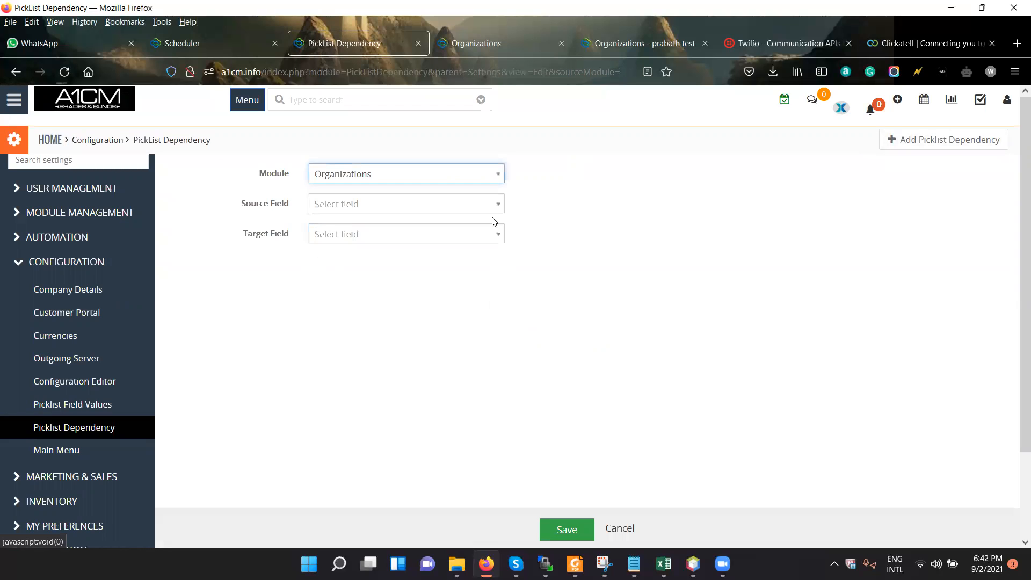
left_click(479, 202)
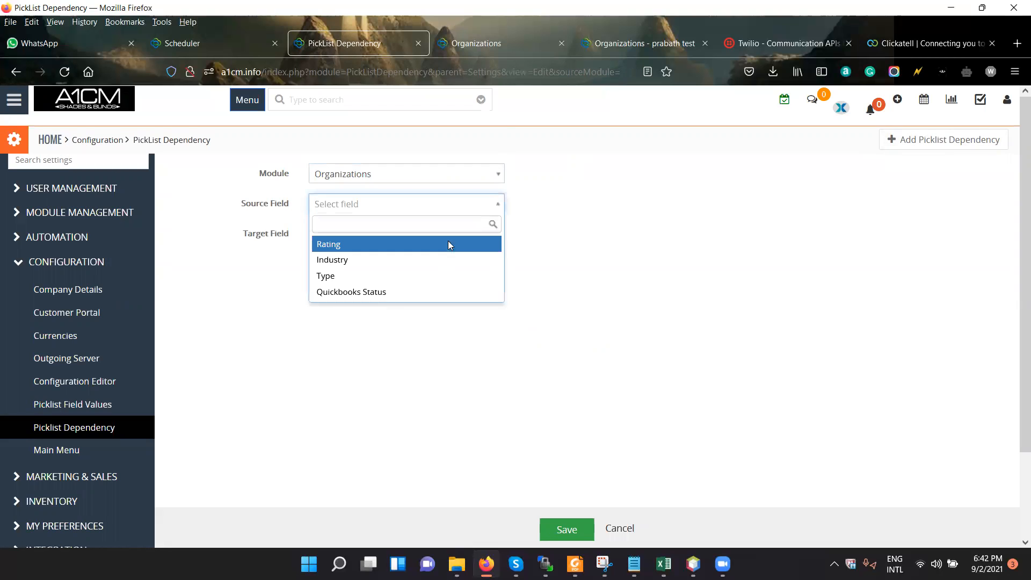
left_click(446, 242)
left_click(445, 238)
left_click(445, 290)
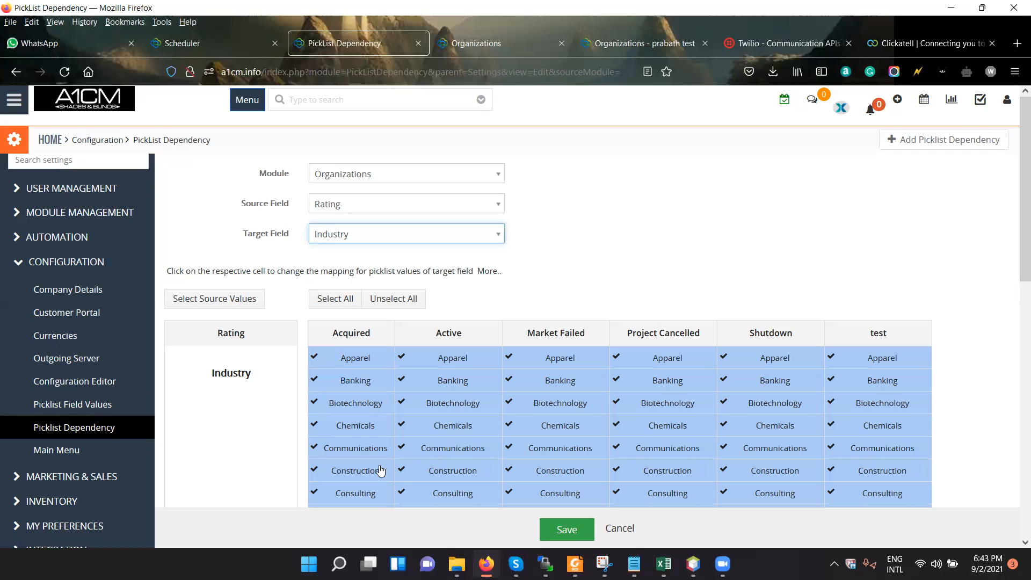
Unmap Communications through Consulting for Acquired and Market Failed, and Biotechnology through Consulting for Active, and save the dependency.
left_click_drag(378, 467, 379, 491)
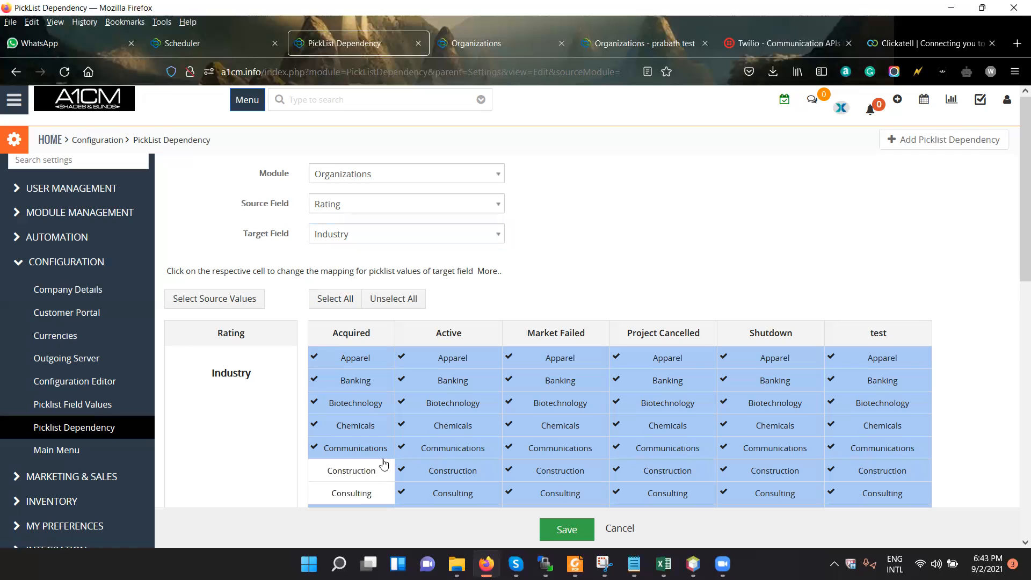
mouse_move(455, 498)
left_mouse_down()
mouse_move(485, 429)
mouse_move(472, 407)
left_mouse_up()
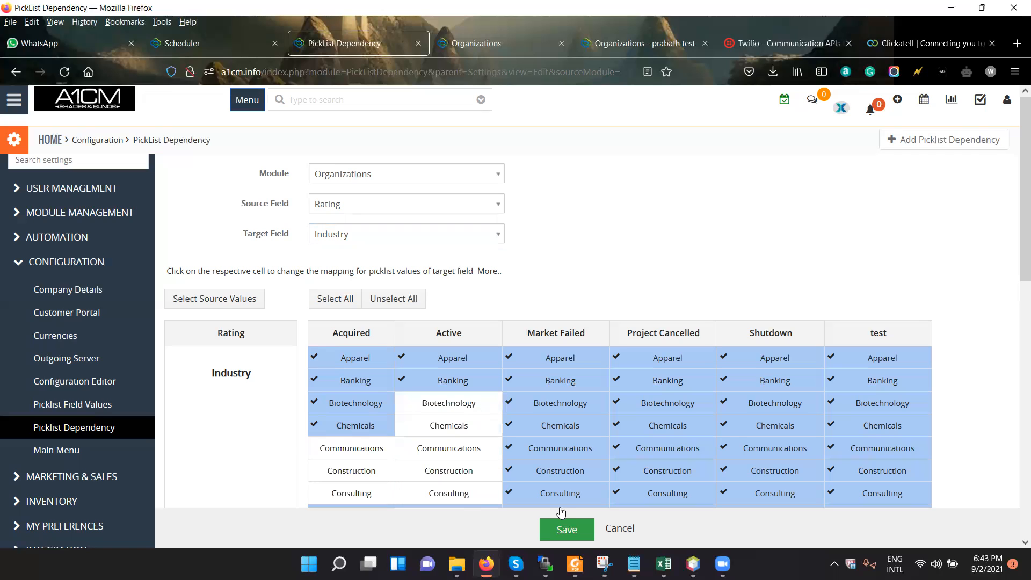
left_click_drag(584, 455, 593, 491)
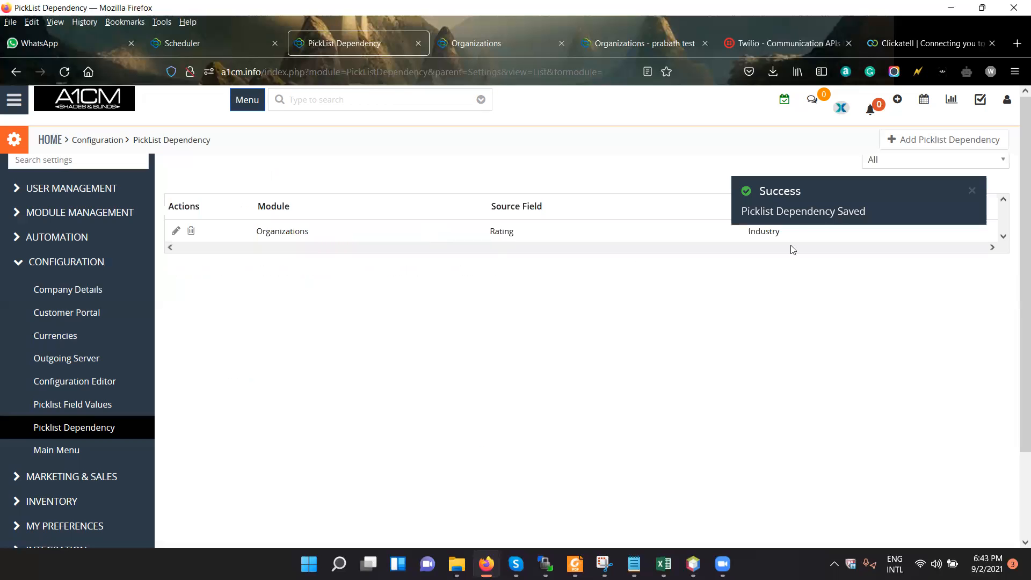
Reload the new organization form, set Rating to Acquired and choose Chemicals as the Industry.
left_click(477, 47)
left_click(66, 72)
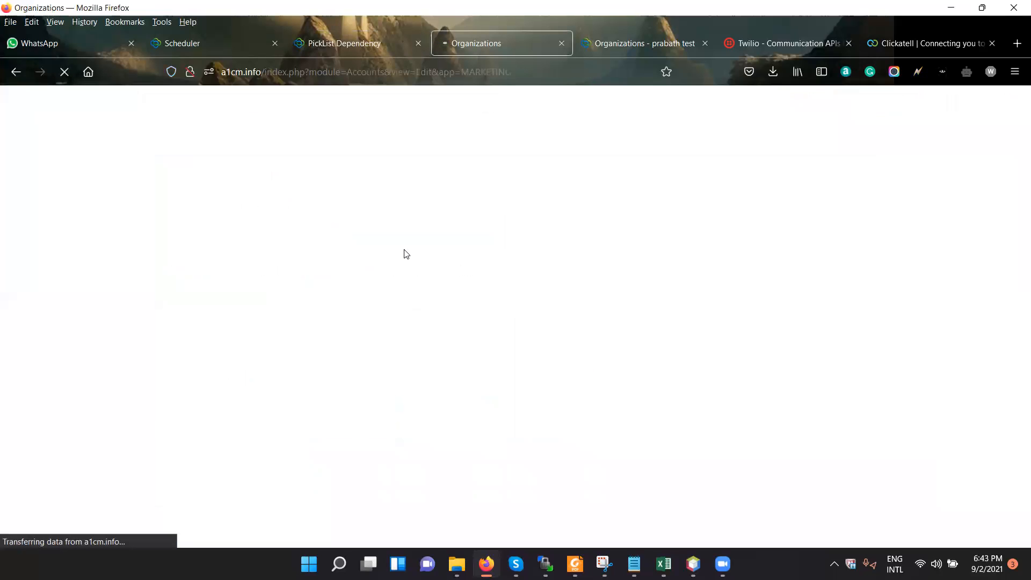
scroll(335, 300, "down", 3)
left_click(316, 295)
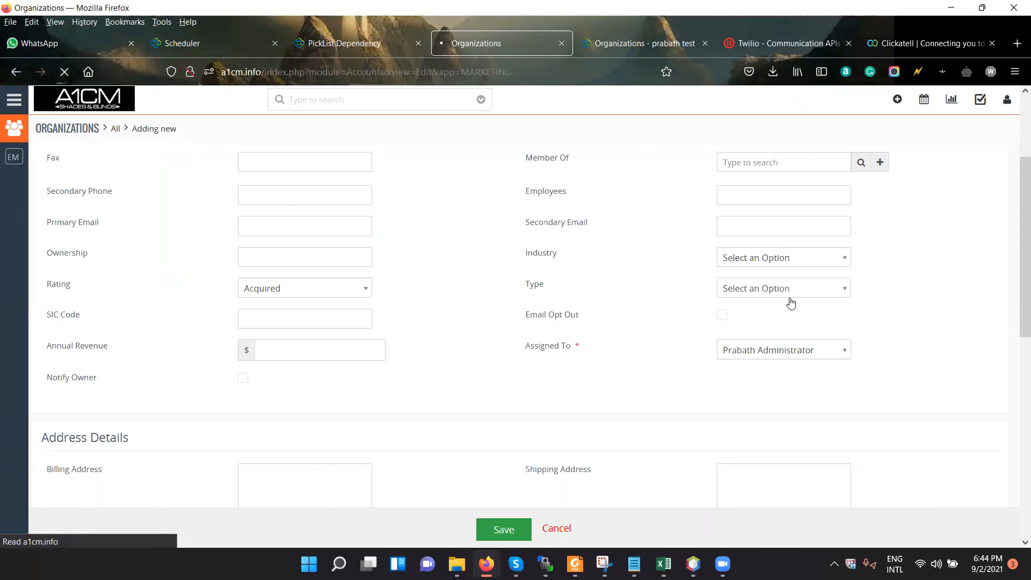
left_click(789, 315)
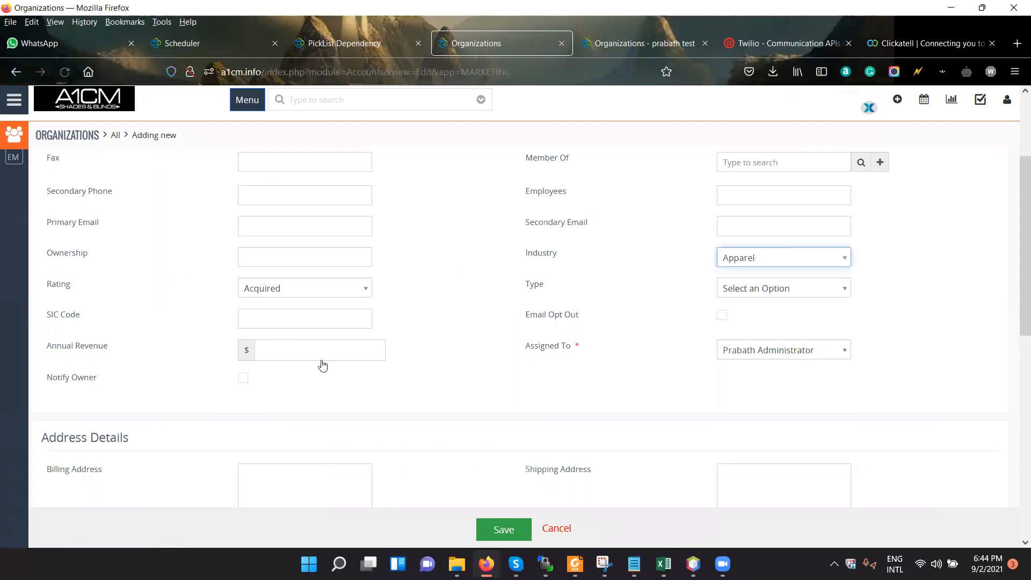
left_click(780, 264)
left_click(769, 364)
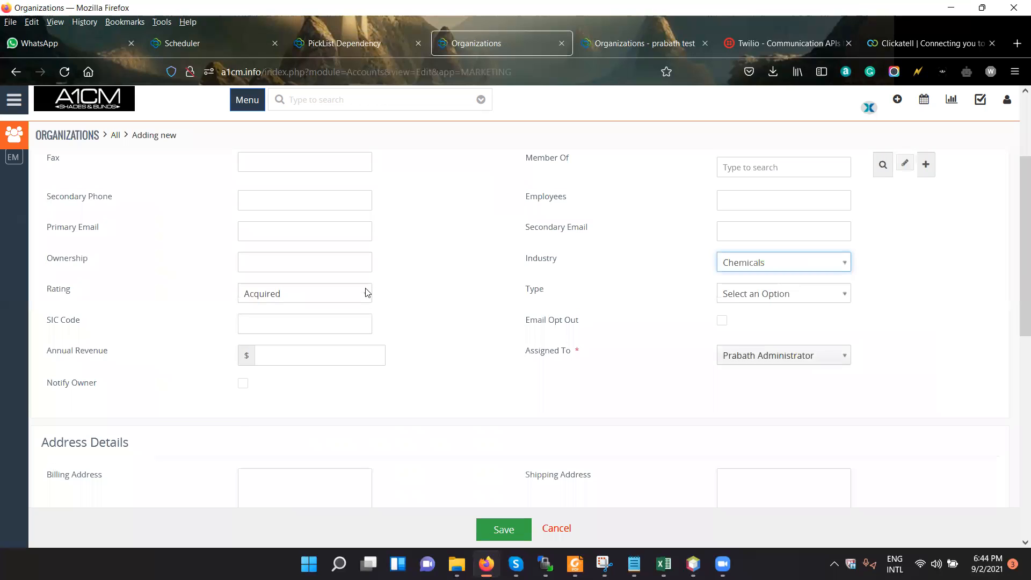
Compare the Rating and Industry choices, try Education as the Industry, and reselect Chemicals.
left_click(363, 293)
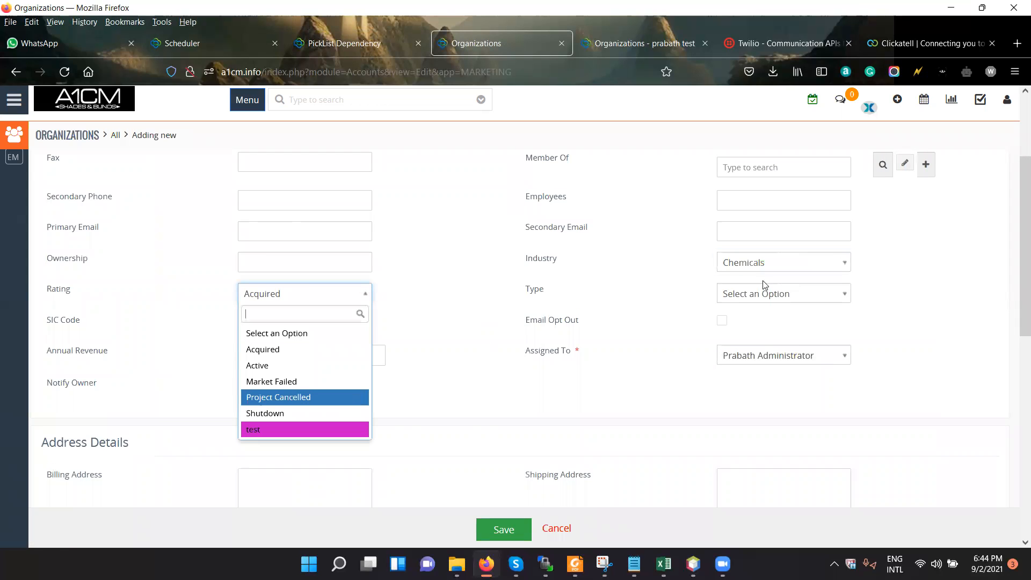
left_click(784, 266)
left_click(778, 380)
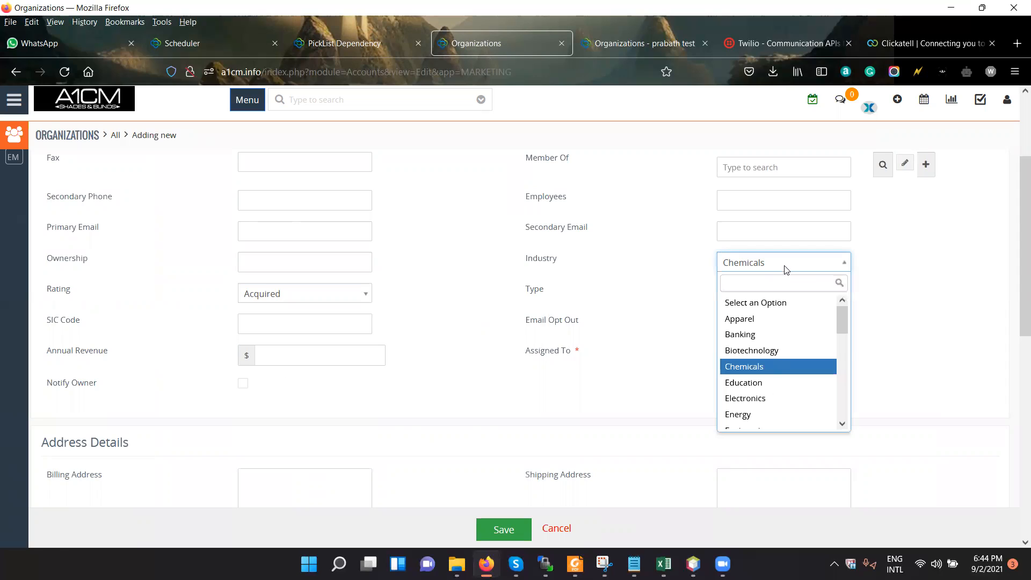
left_click(784, 266)
left_click(783, 332)
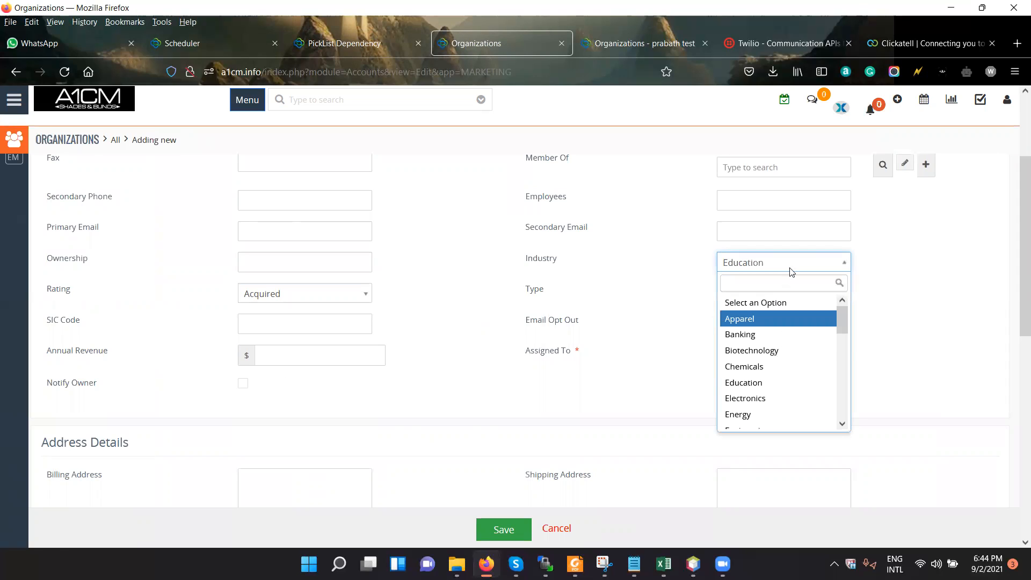
left_click(789, 268)
left_click(774, 365)
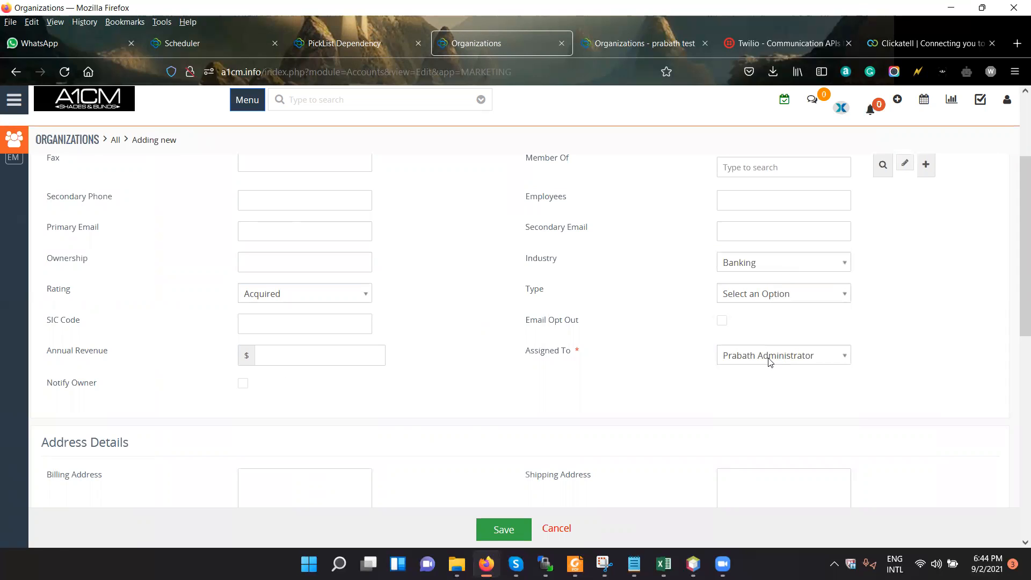
Test the Industry choices with Rating at Acquired by choosing Shipping and switching the Industry to Banking.
left_click(781, 269)
scroll(778, 384, "down", 2)
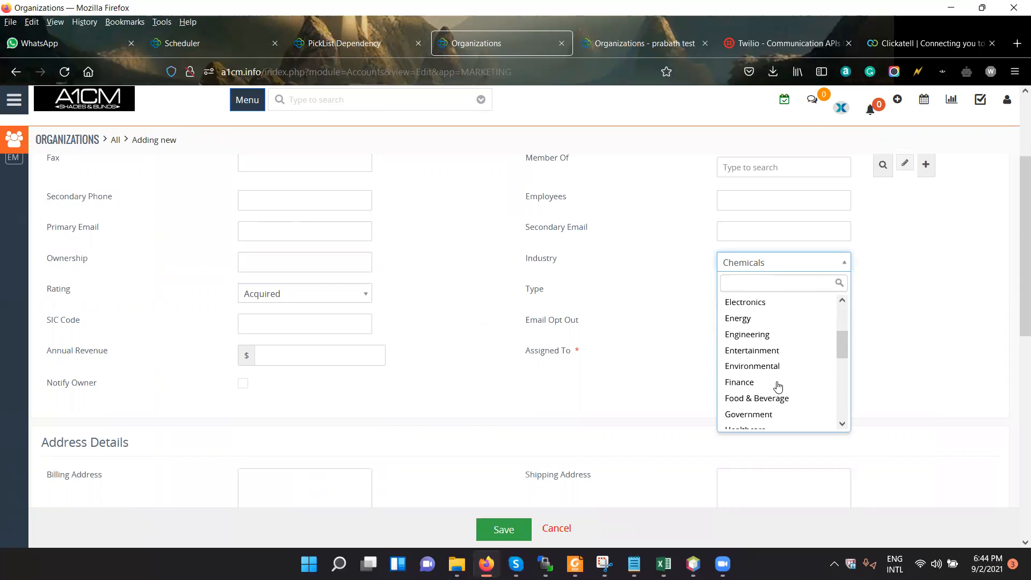
scroll(778, 385, "down", 5)
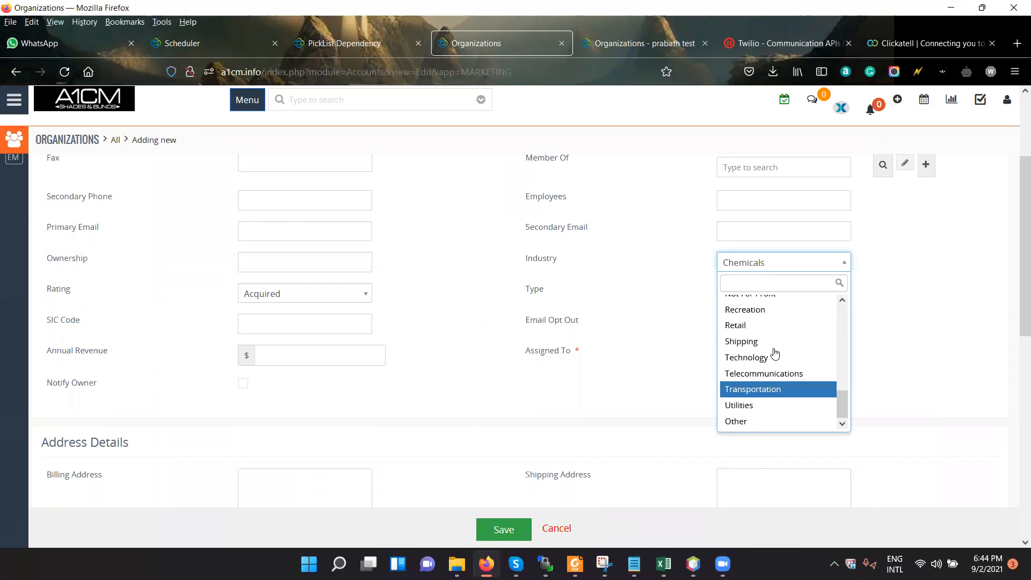
left_click(322, 299)
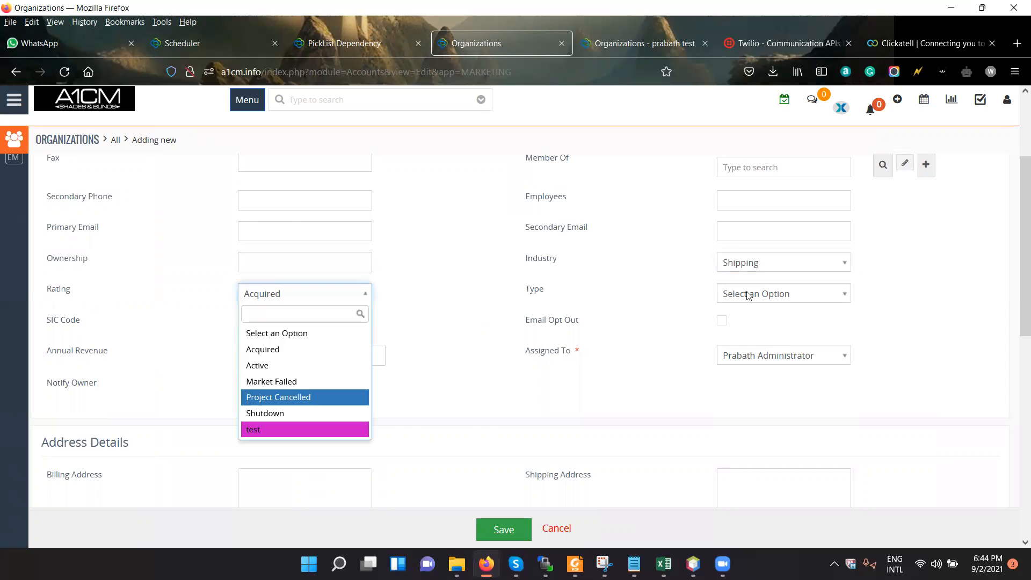
left_click(779, 271)
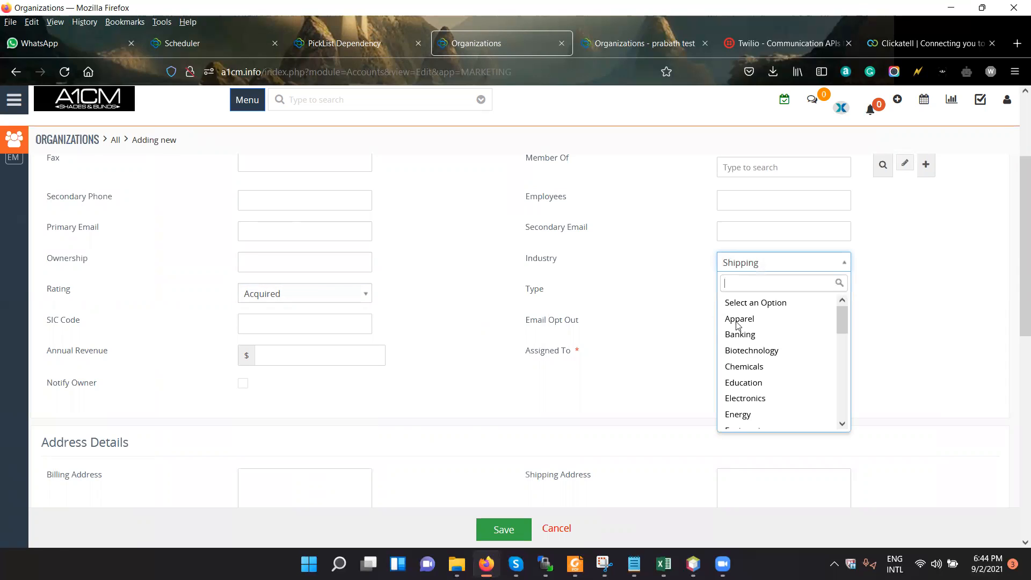
left_click(739, 333)
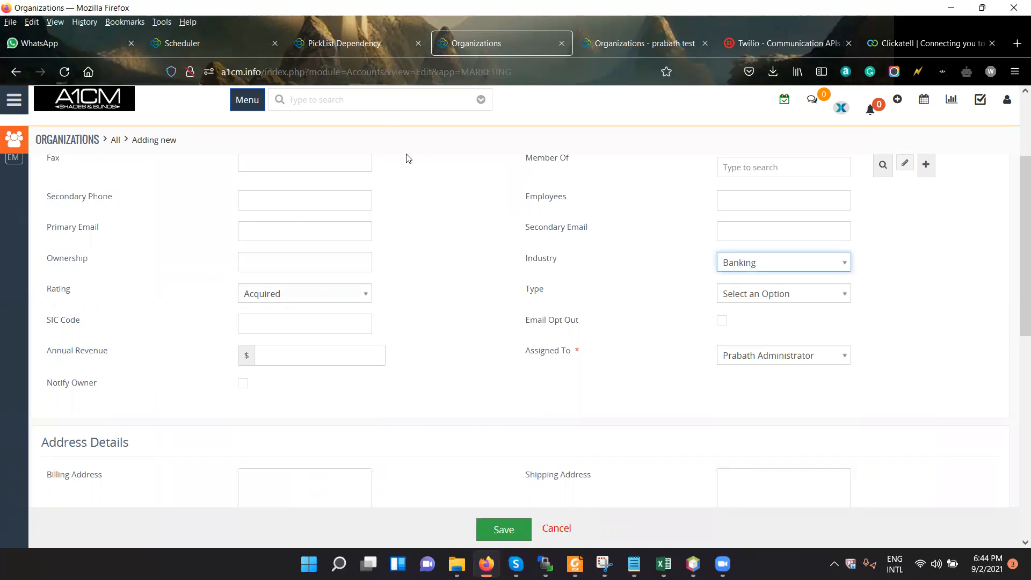
Delete the Organizations picklist dependency between Rating and Industry, and open the Main Menu configuration.
key("ctrl+shift+Tab")
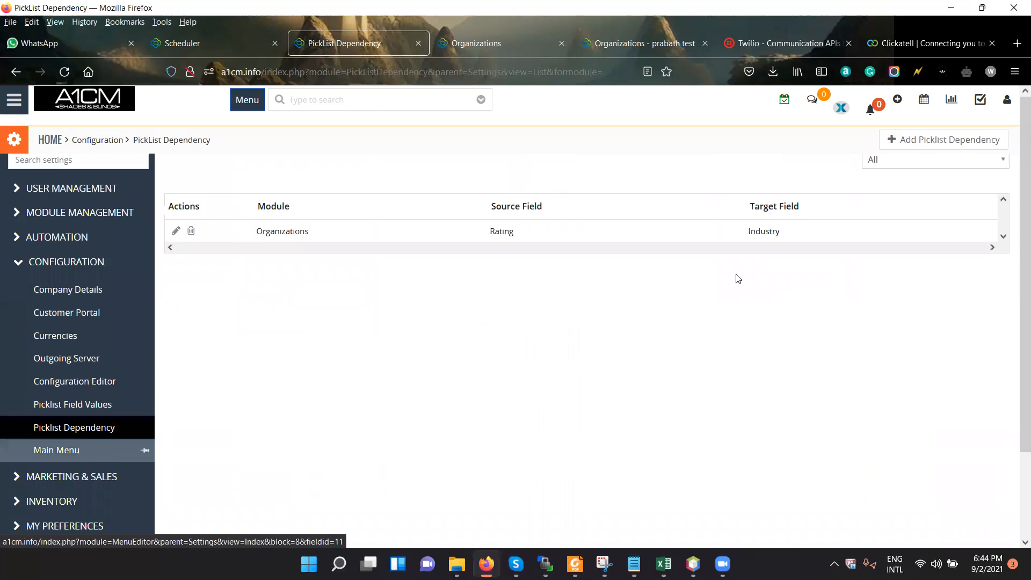
left_click(190, 231)
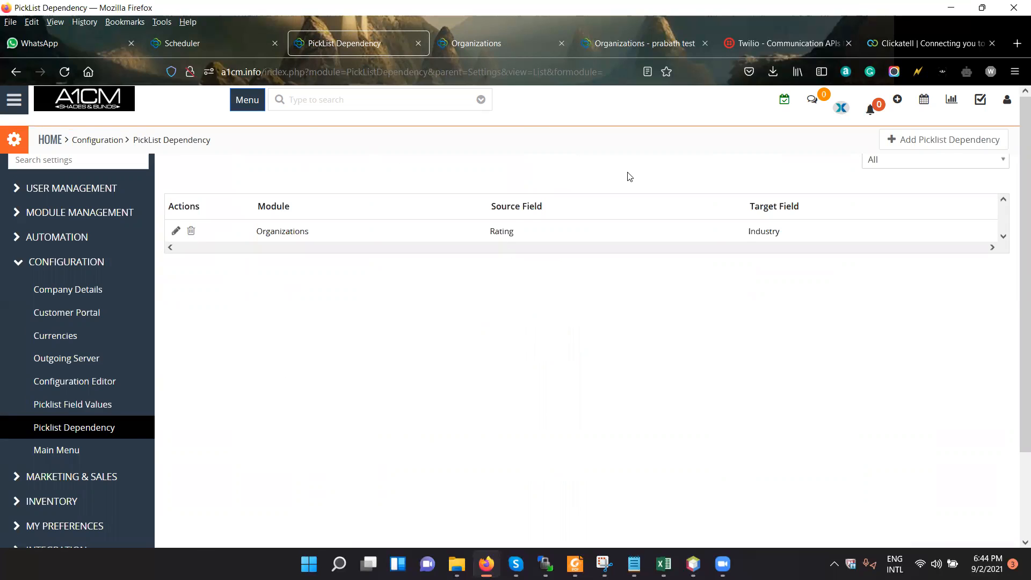
key("Return")
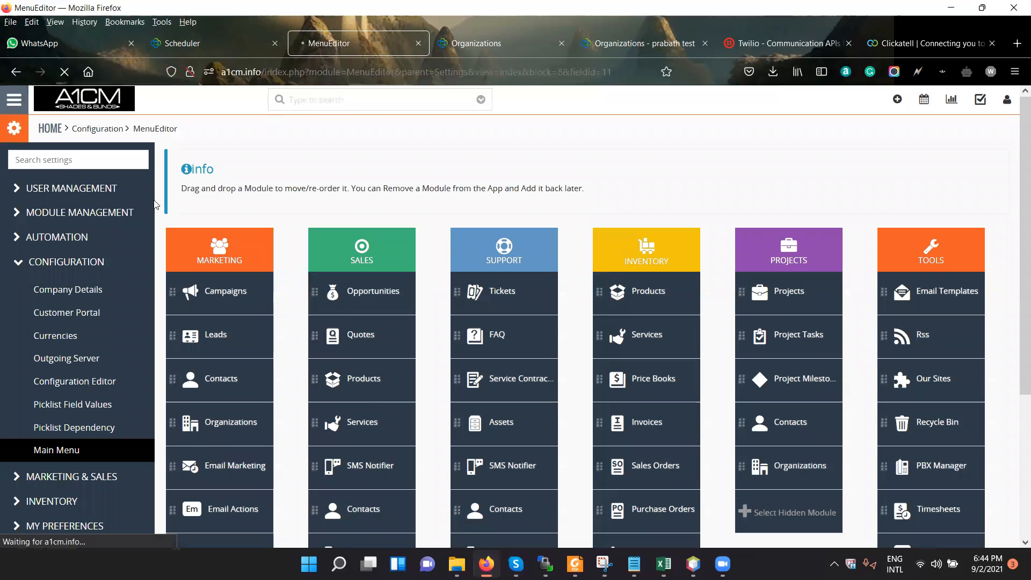
Check the modules under Marketing in the main menu, and remove Email Actions and Email Marketing from Marketing.
left_click(21, 102)
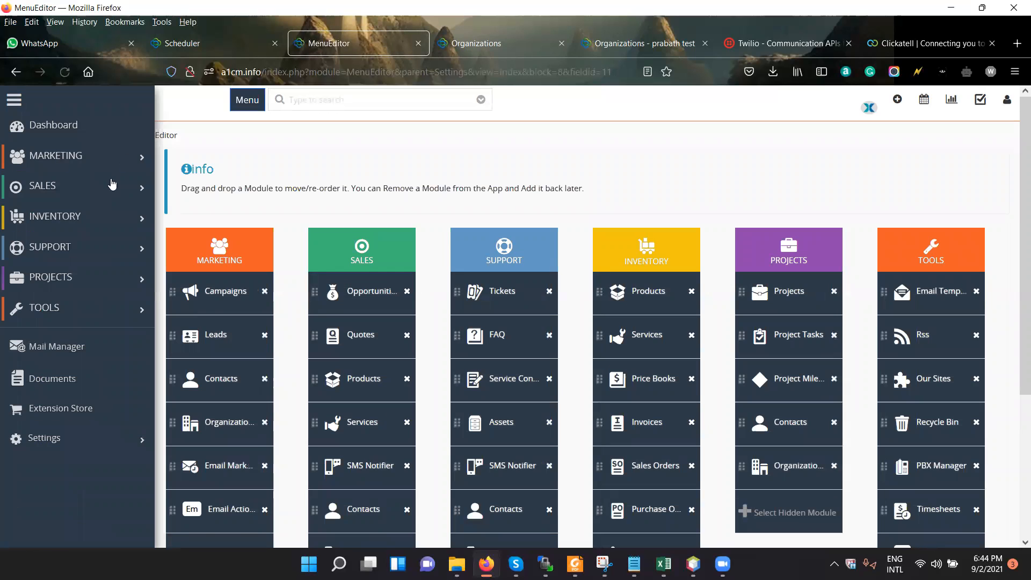
mouse_move(129, 162)
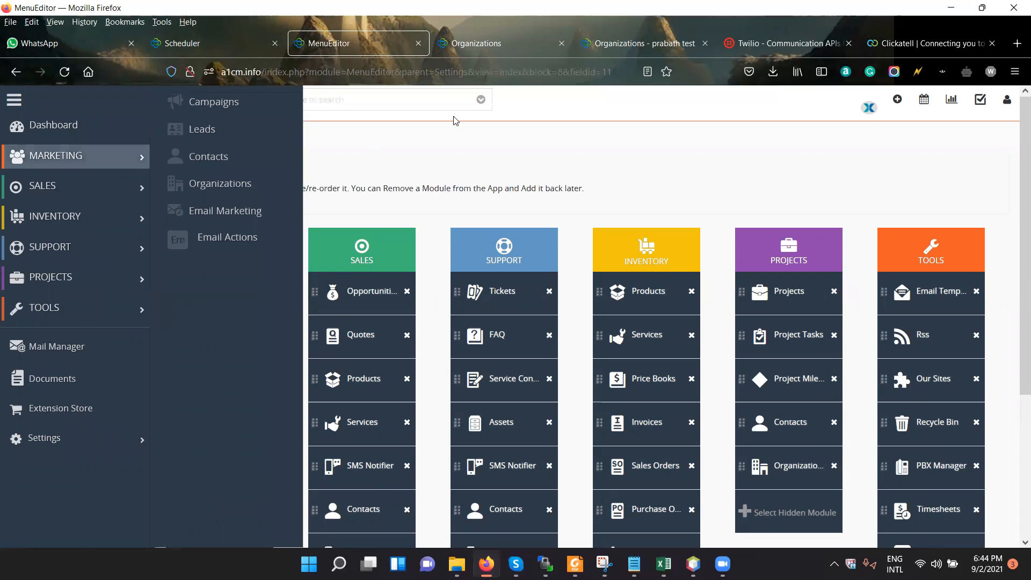
scroll(265, 339, "down", 4)
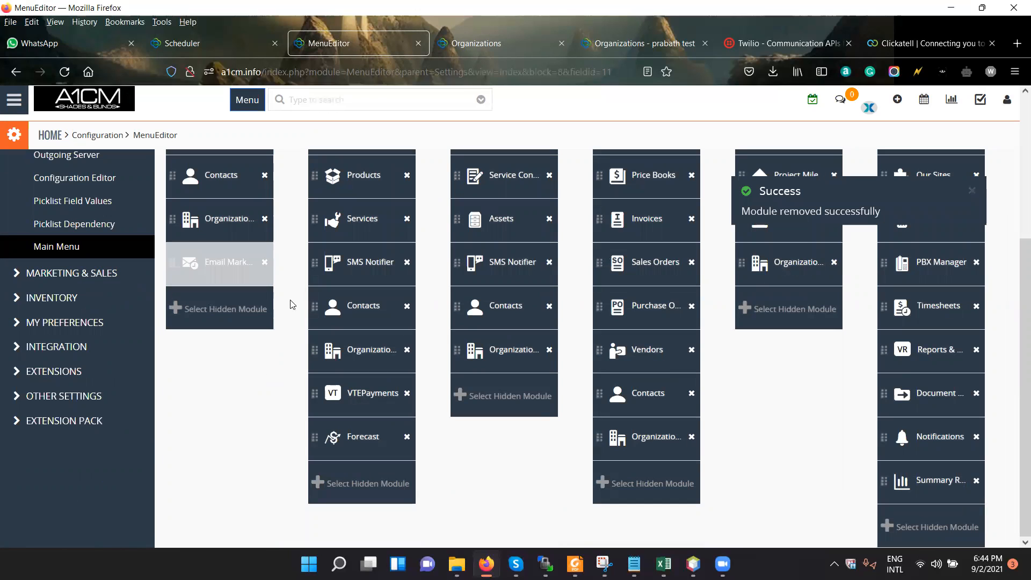
left_click(264, 262)
scroll(266, 348, "up", 4)
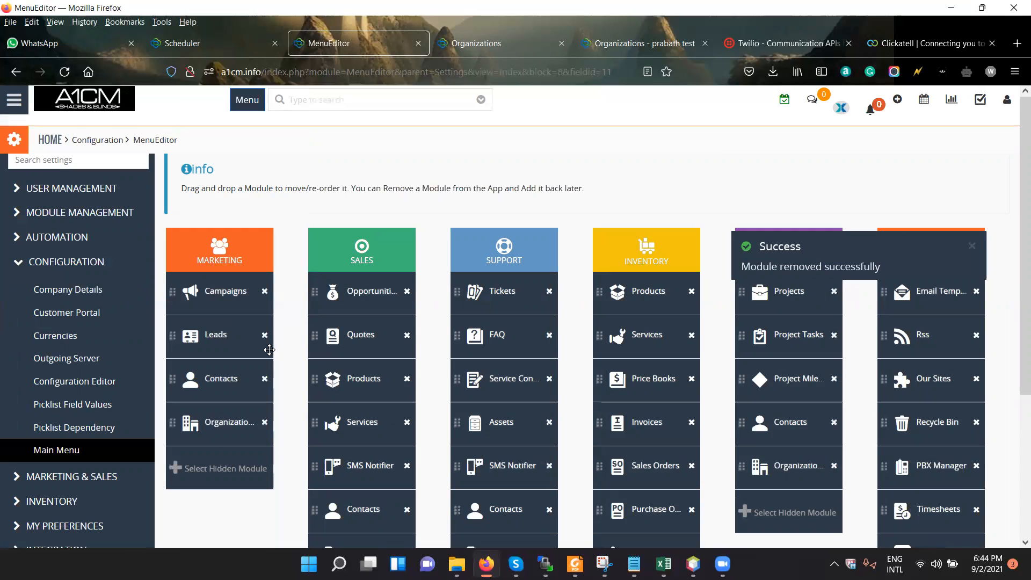
Add the hidden modules Email Marketing and Email Actions back to Marketing and save the selection.
left_click(242, 471)
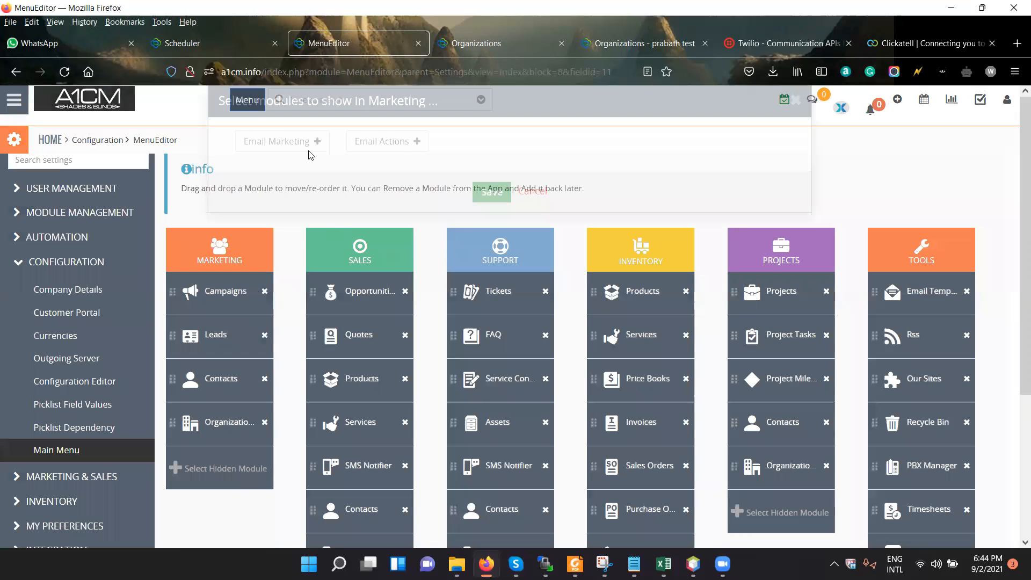
left_click(276, 164)
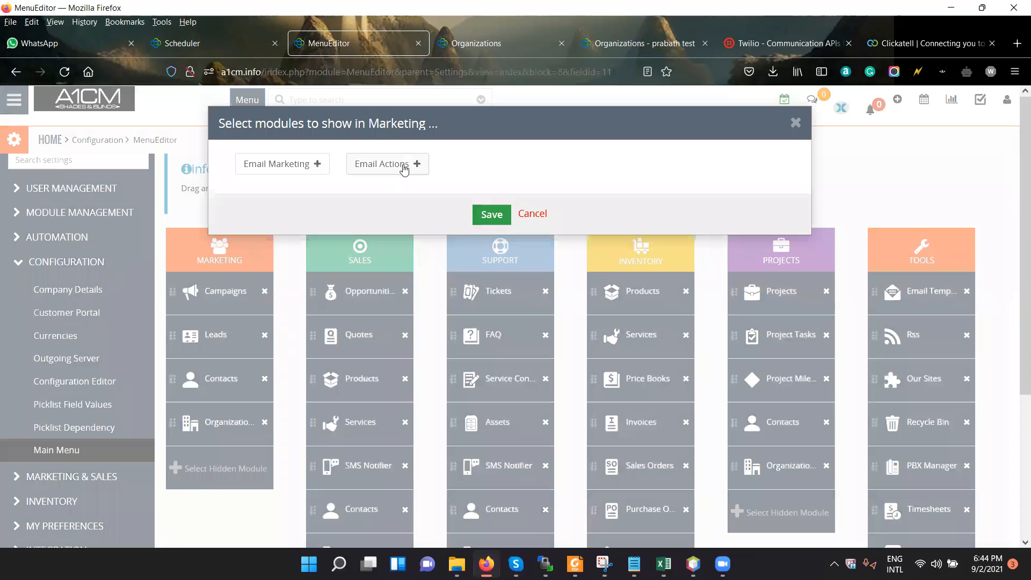
left_click(520, 214)
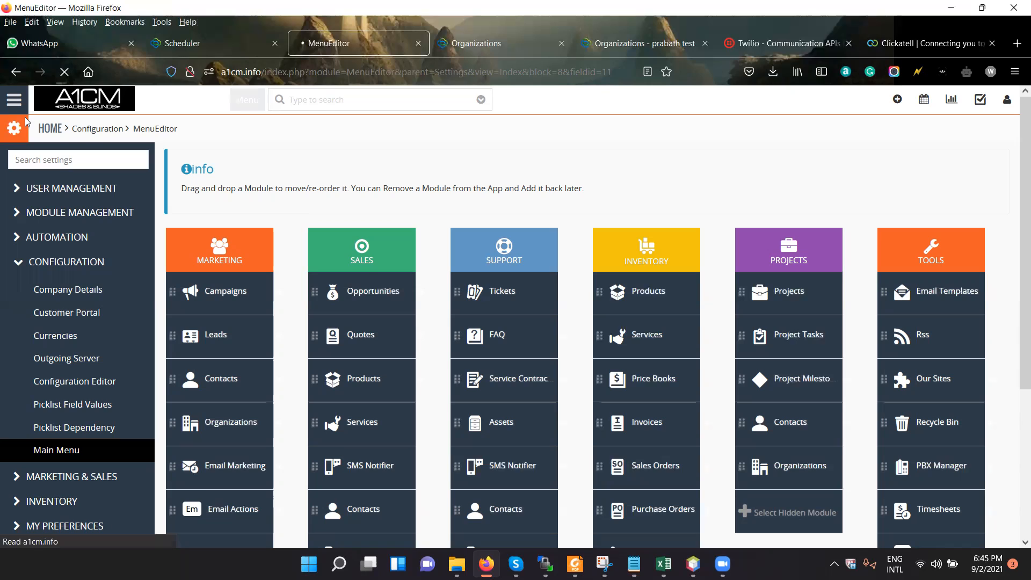
Examine the modules under Marketing, Sales, Inventory and Support in the main menu and compare them with the menu editor's columns.
left_click(20, 111)
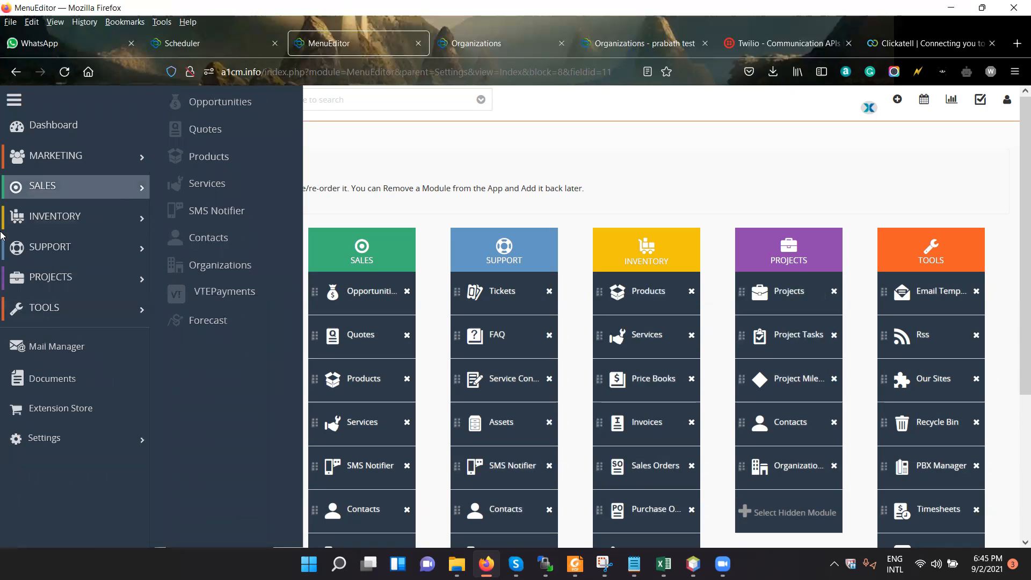
mouse_move(98, 218)
mouse_move(77, 154)
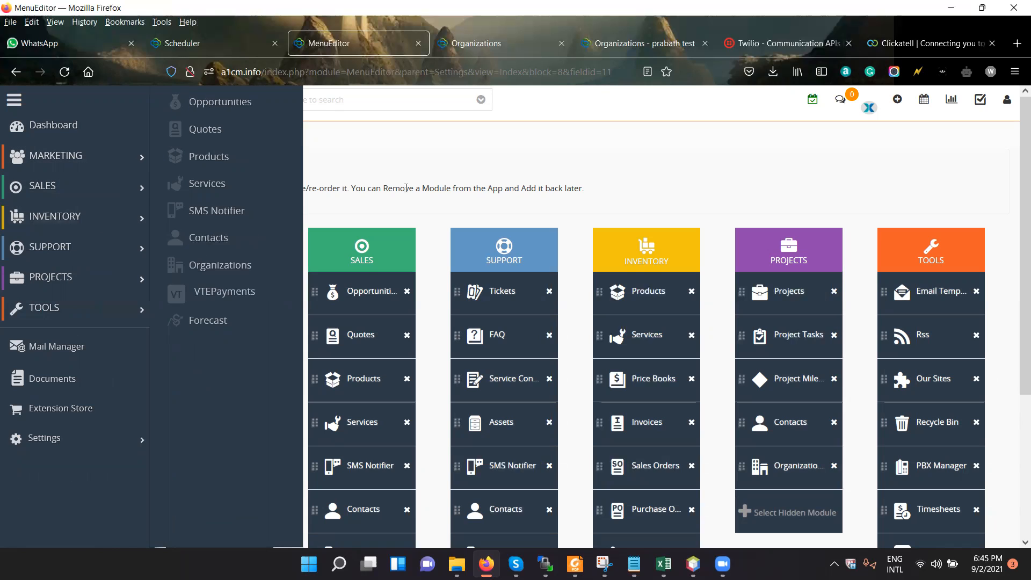
left_click(545, 159)
left_click(5, 102)
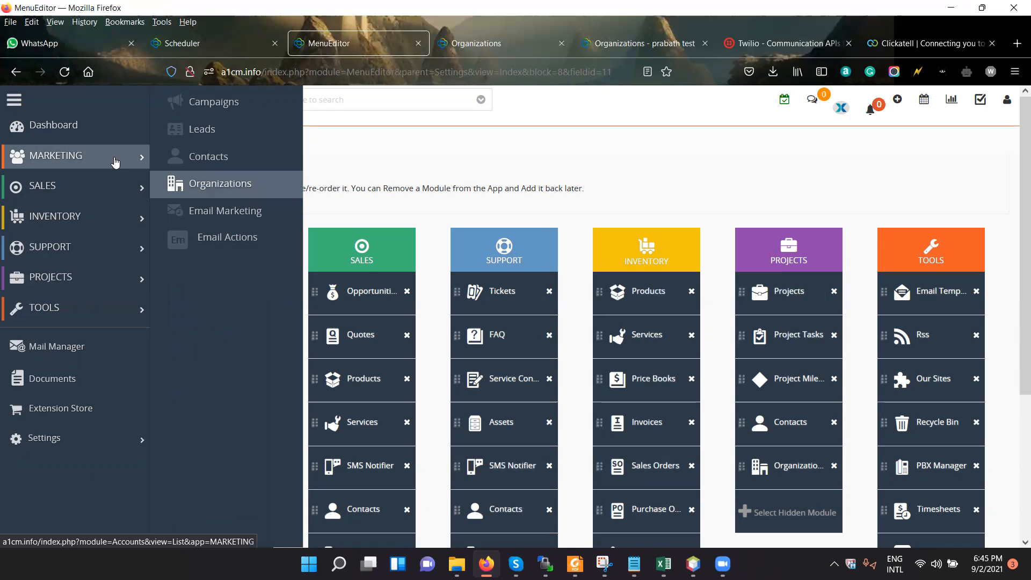
mouse_move(111, 196)
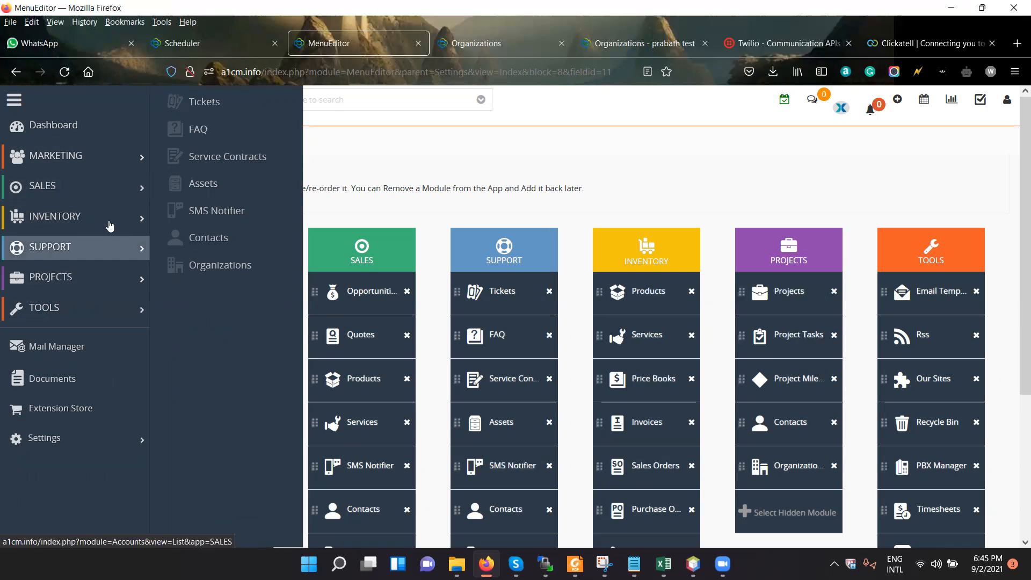
mouse_move(110, 224)
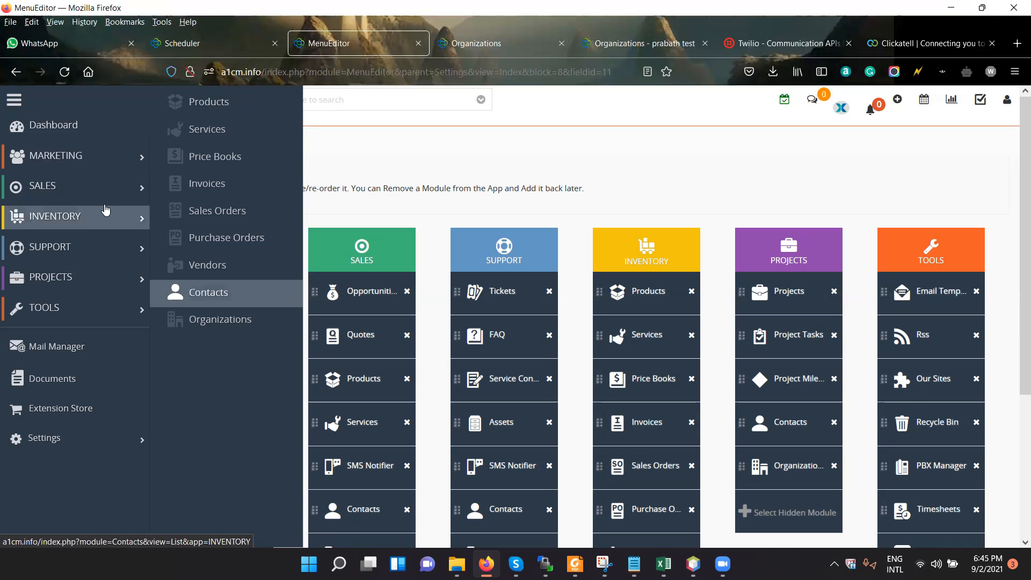
mouse_move(79, 192)
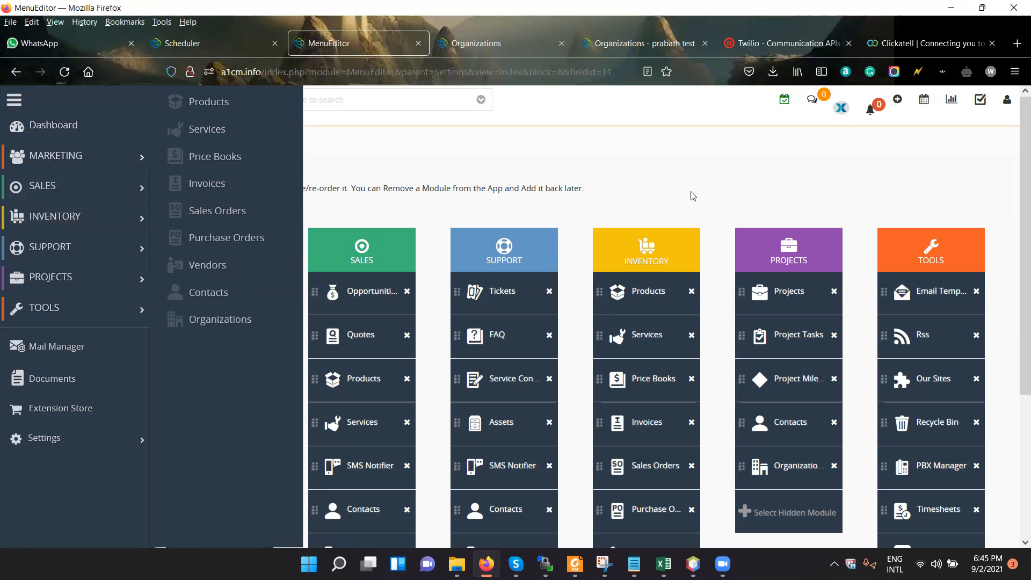
scroll(424, 460, "down", 4)
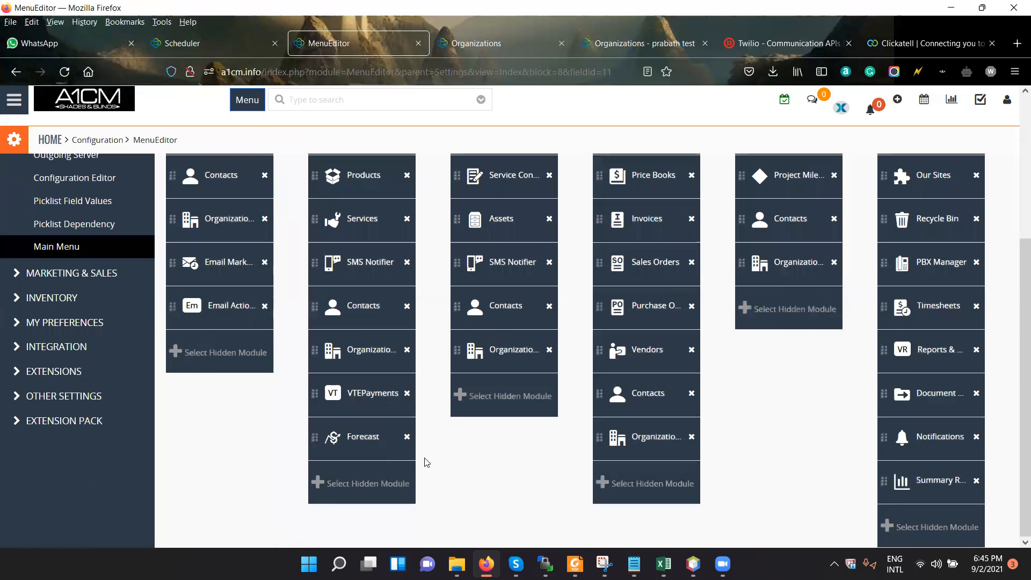
scroll(587, 208, "up", 4)
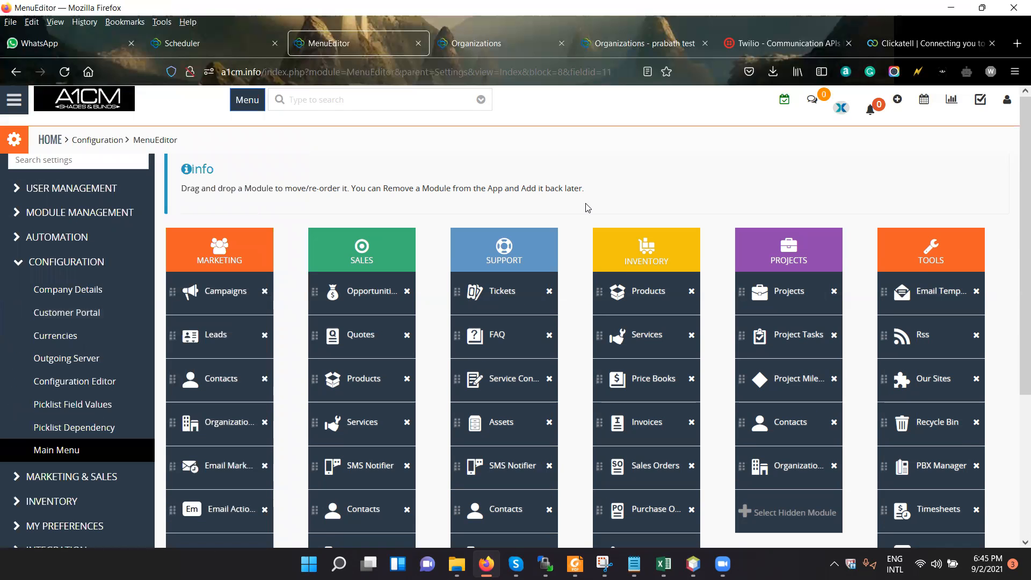
left_click(213, 44)
left_click(329, 50)
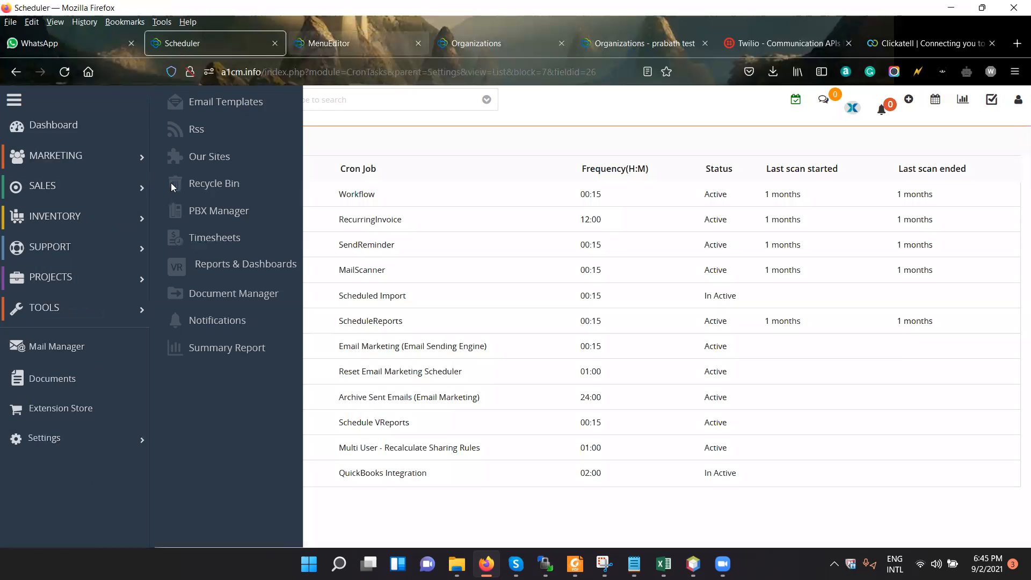
Review the Lead Conversion Data Mapping under Marketing & Sales settings and the Tax Management page under Inventory settings.
scroll(88, 309, "up", 4)
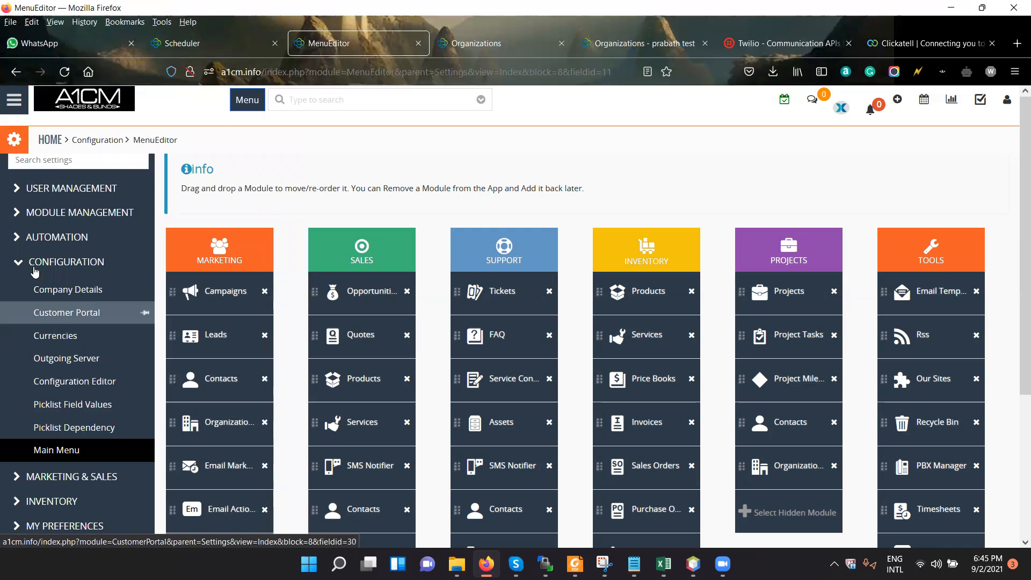
left_click(19, 268)
left_click(19, 294)
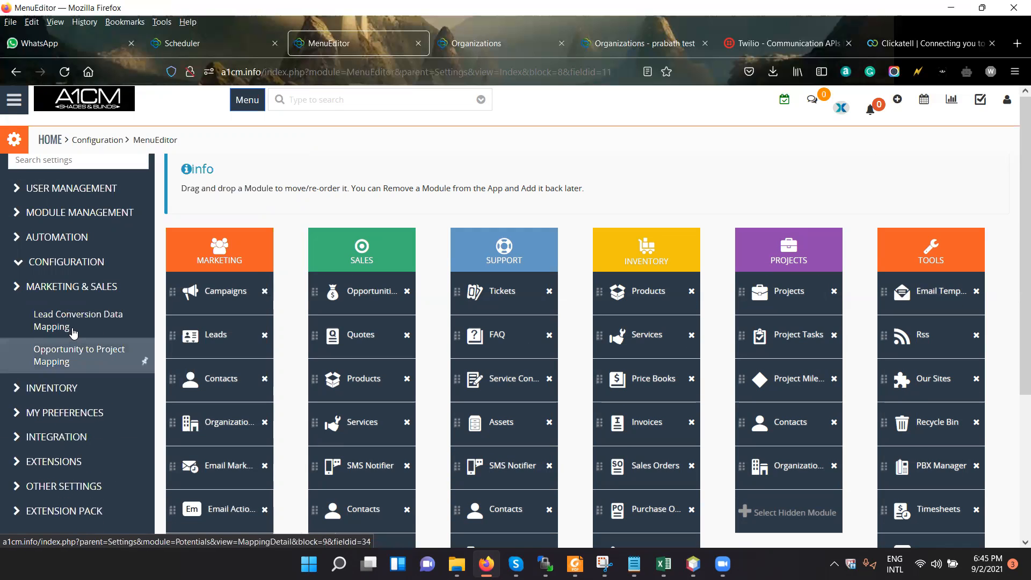
left_click(95, 325)
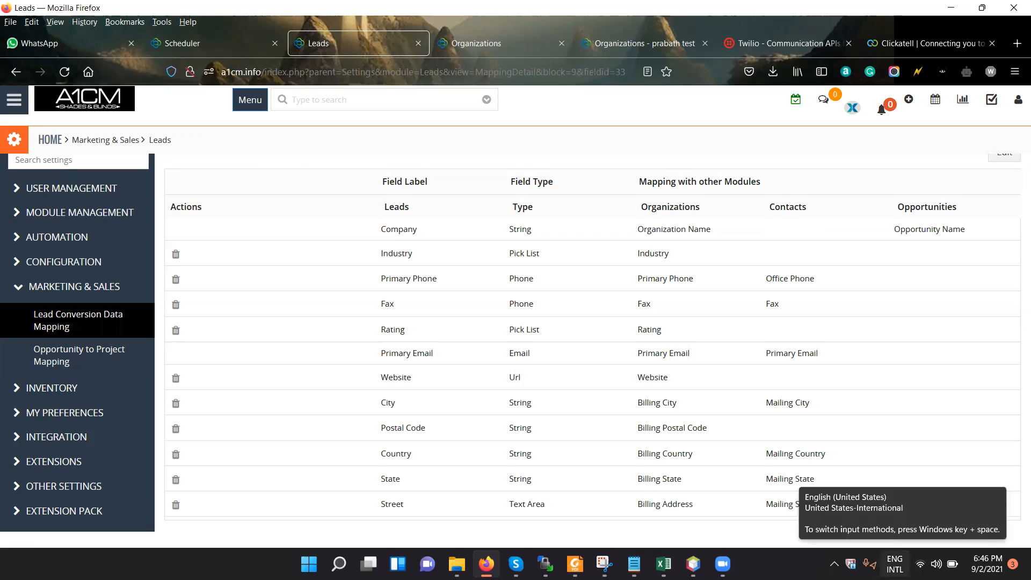
left_click(16, 388)
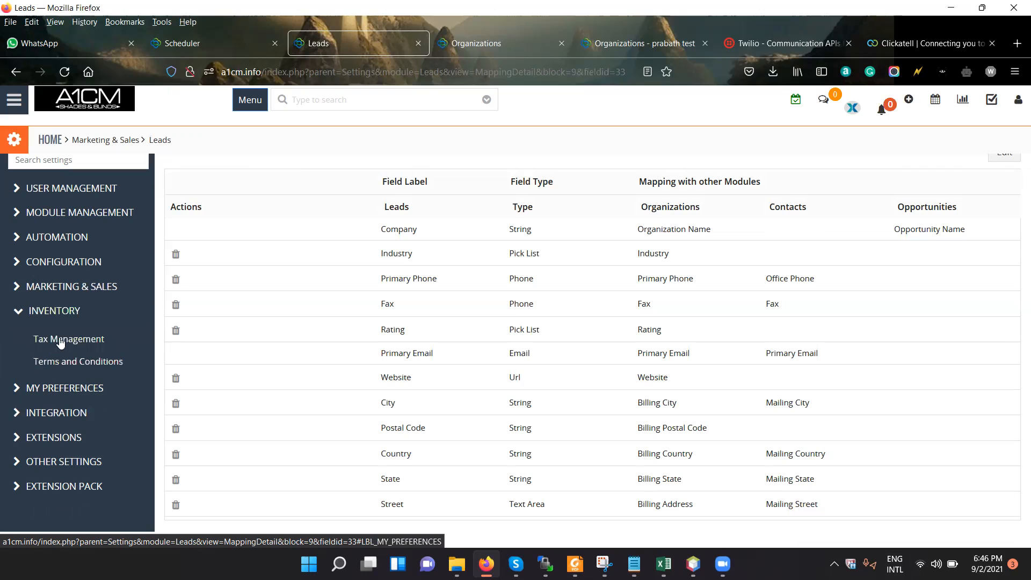
left_click(60, 341)
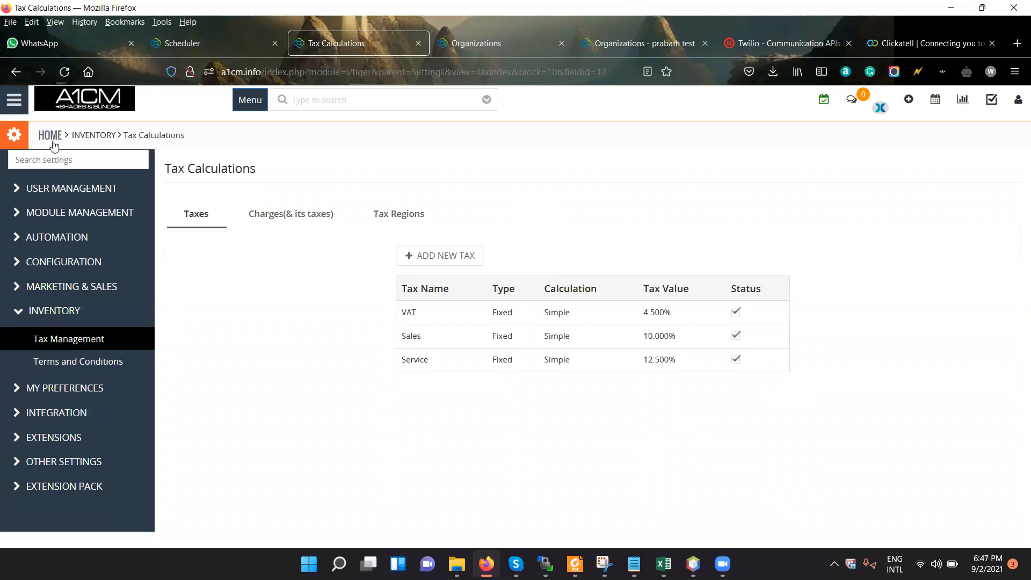
Open a new invoice form from the Inventory app, and start a new product in a separate browser tab.
left_click(14, 101)
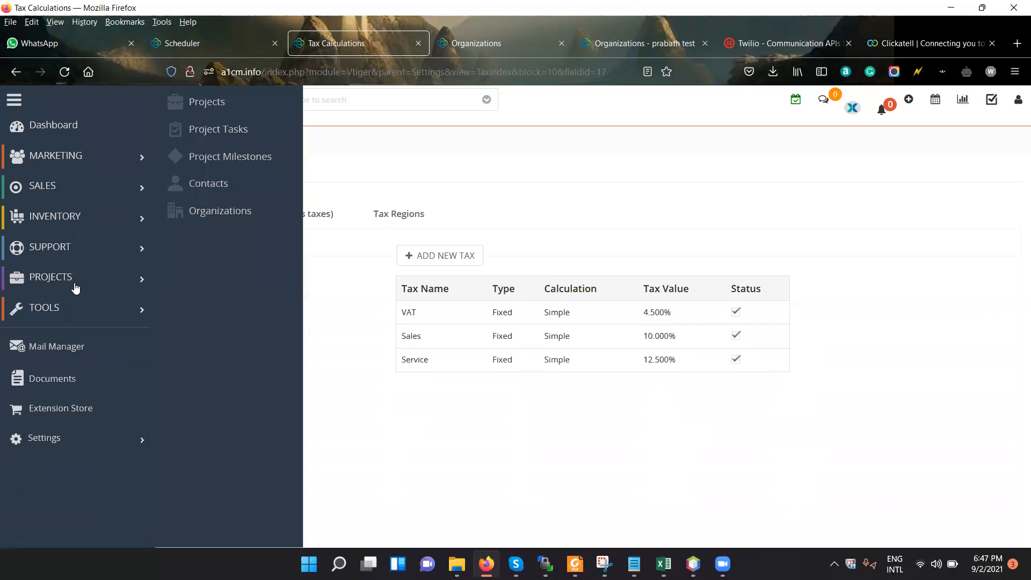
mouse_move(134, 223)
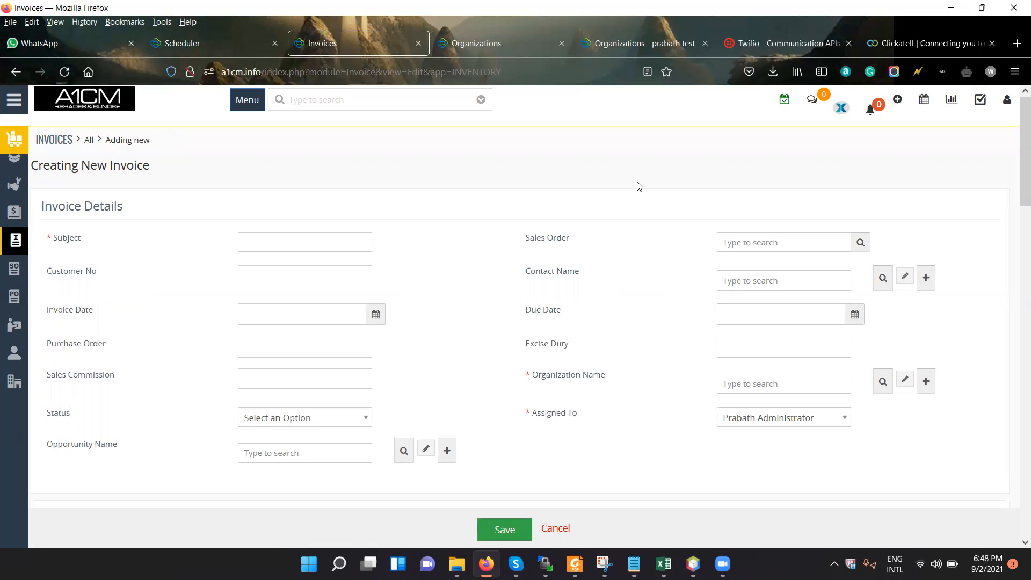
left_click(10, 99)
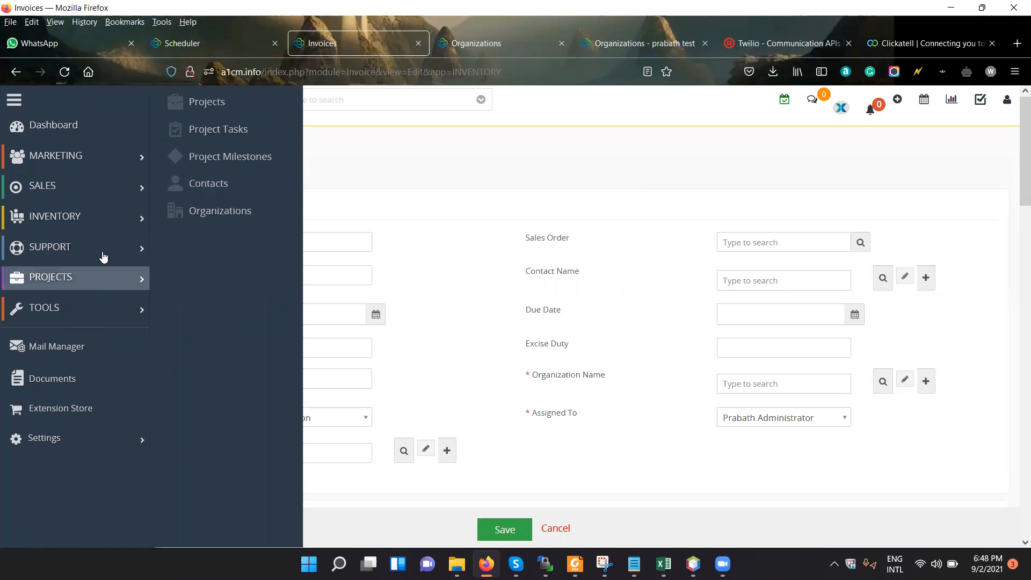
mouse_move(110, 228)
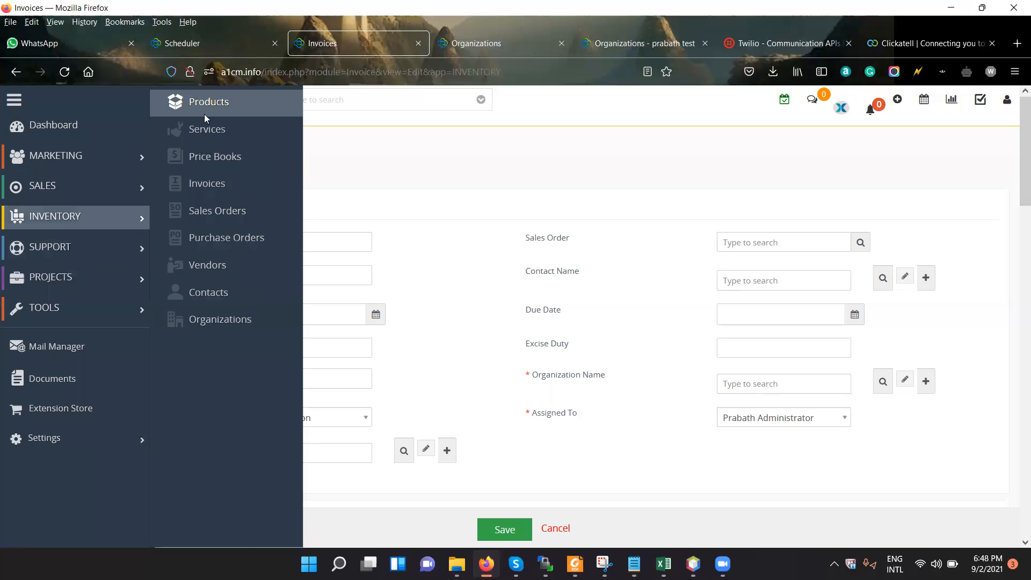
middle_click(204, 113)
key("ctrl+Tab")
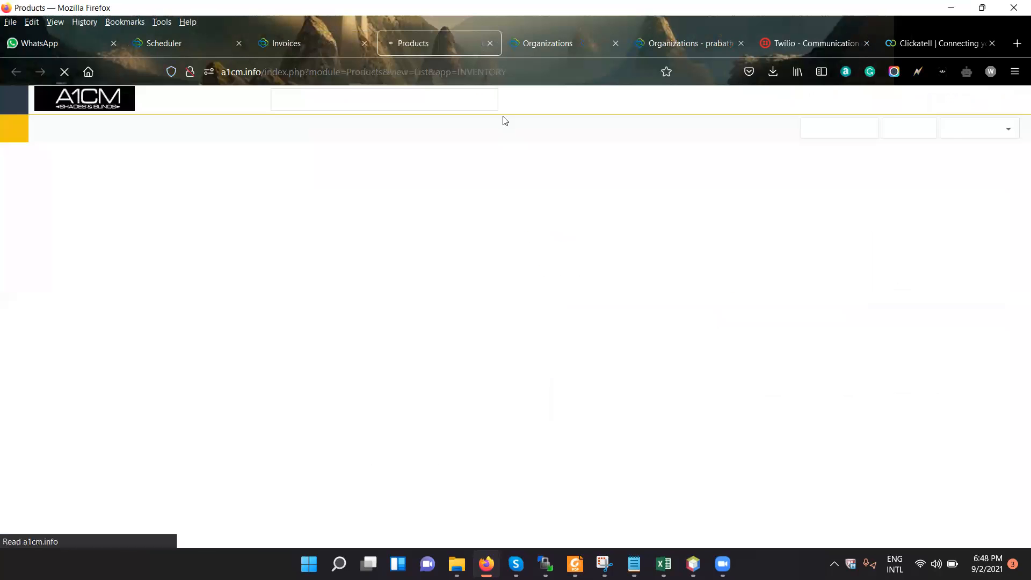
left_click(831, 133)
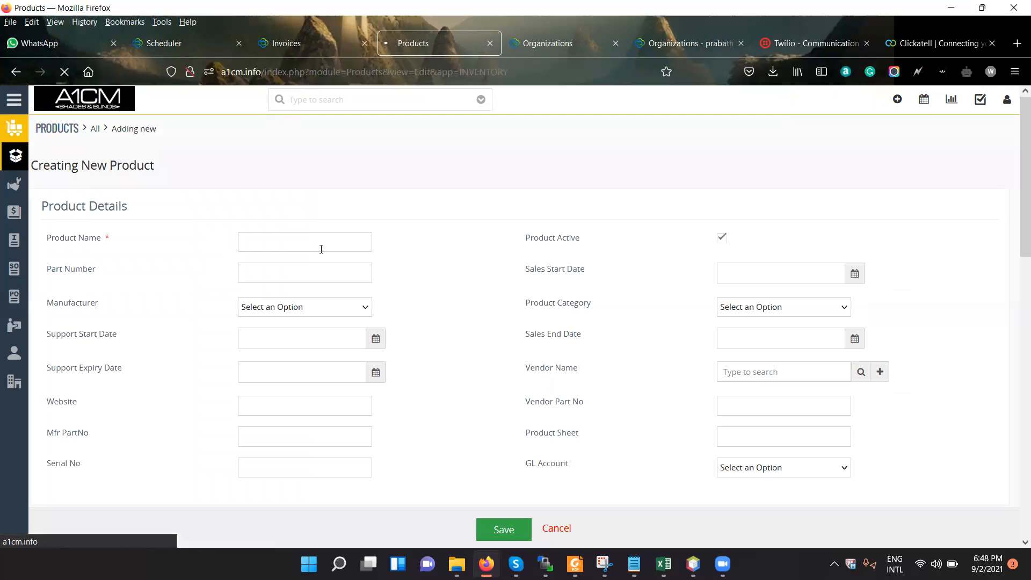
Enter Roller Shade as the name of the new product.
left_click(321, 249)
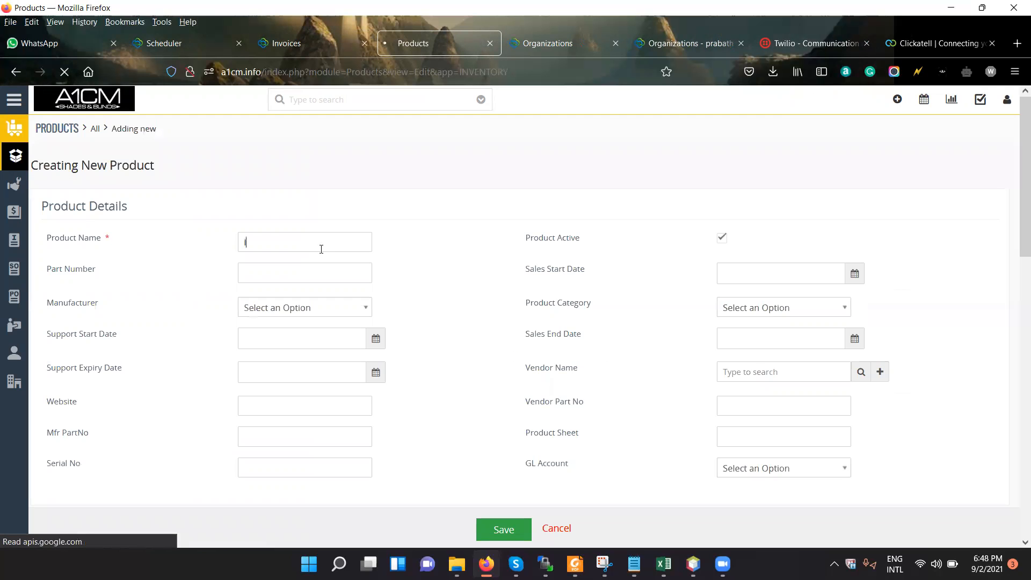
type("Ro")
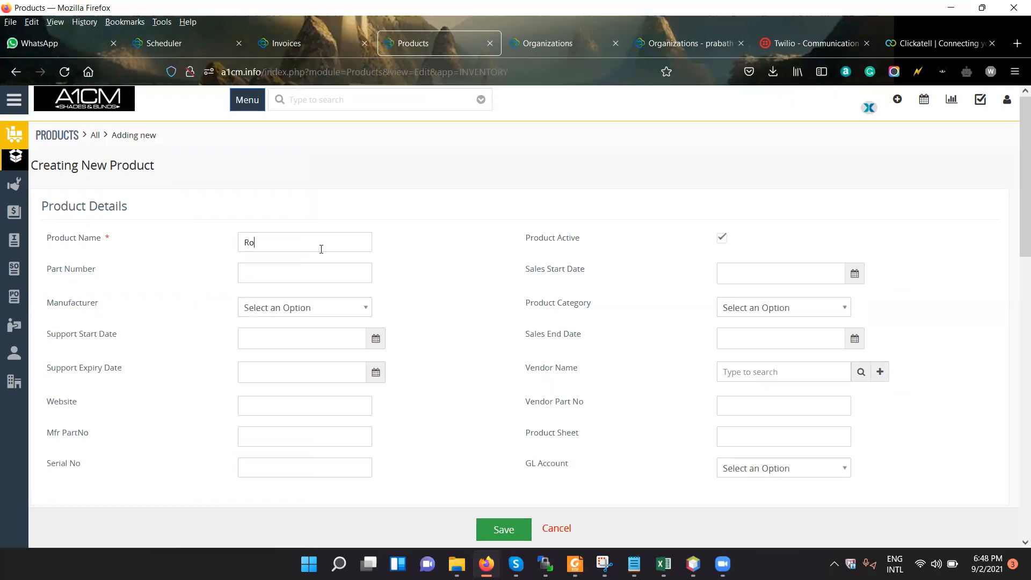
type("ller Sheet")
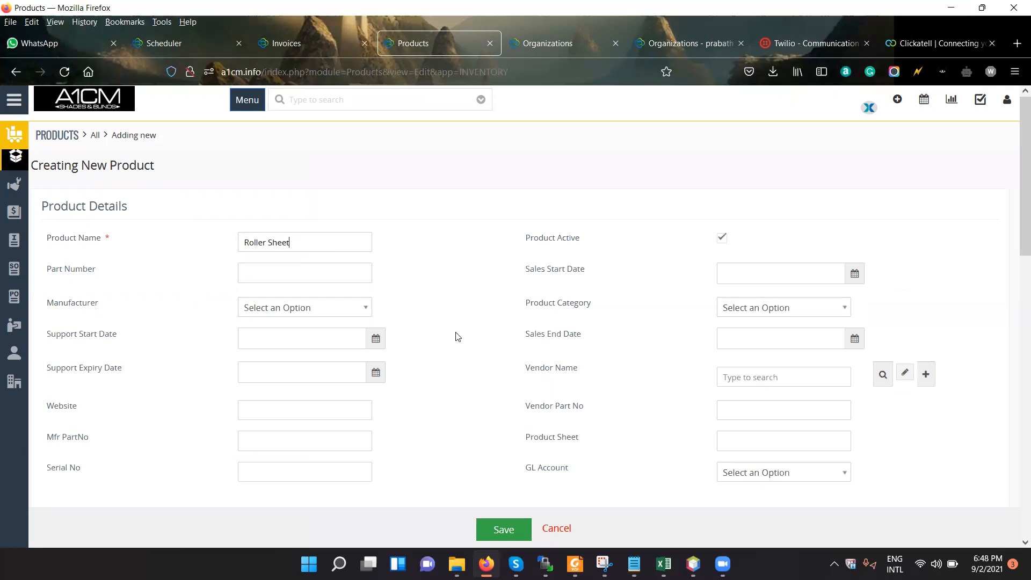
scroll(330, 378, "down", 3)
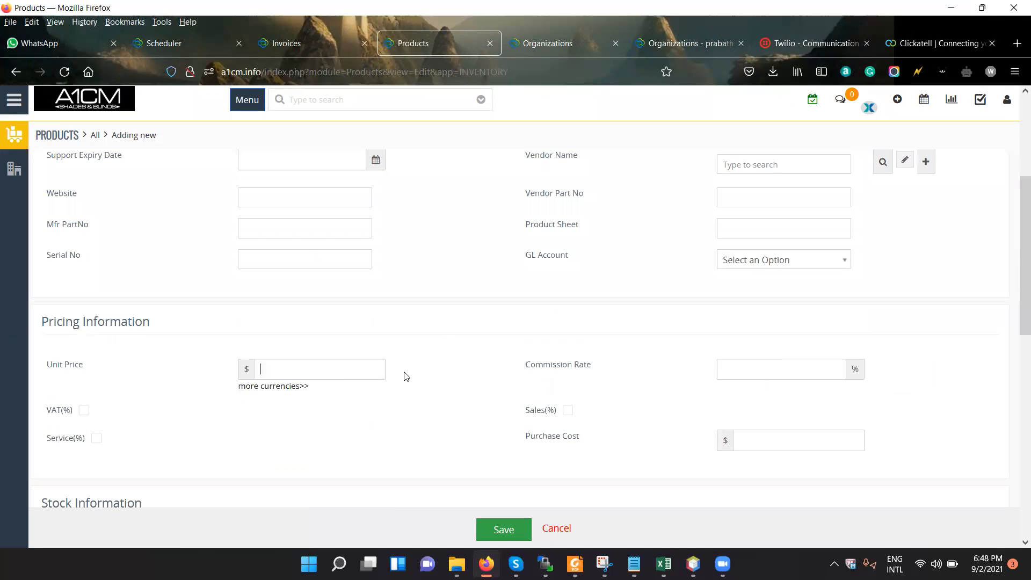
scroll(339, 252, "up", 3)
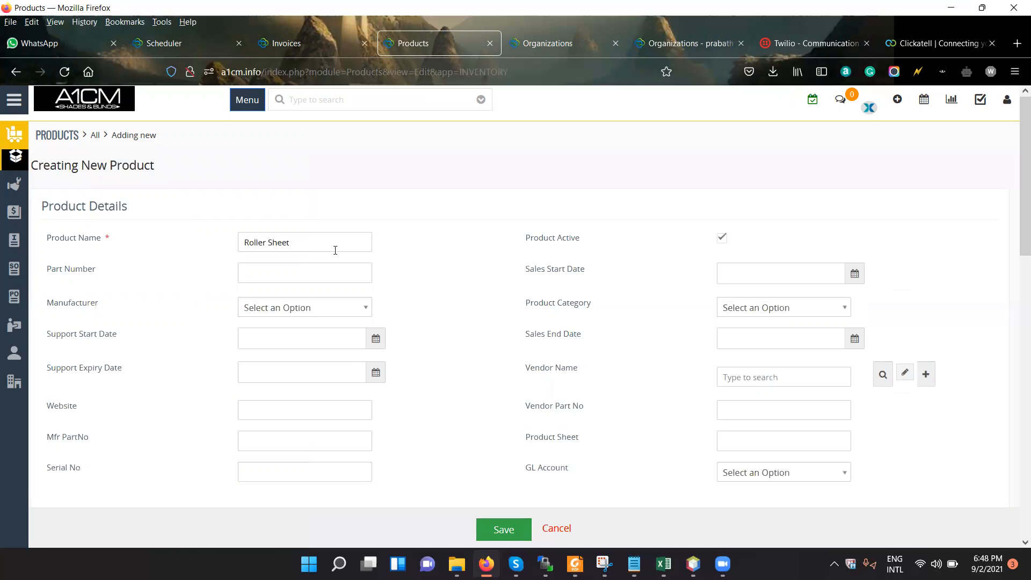
left_click_drag(272, 242, 311, 243)
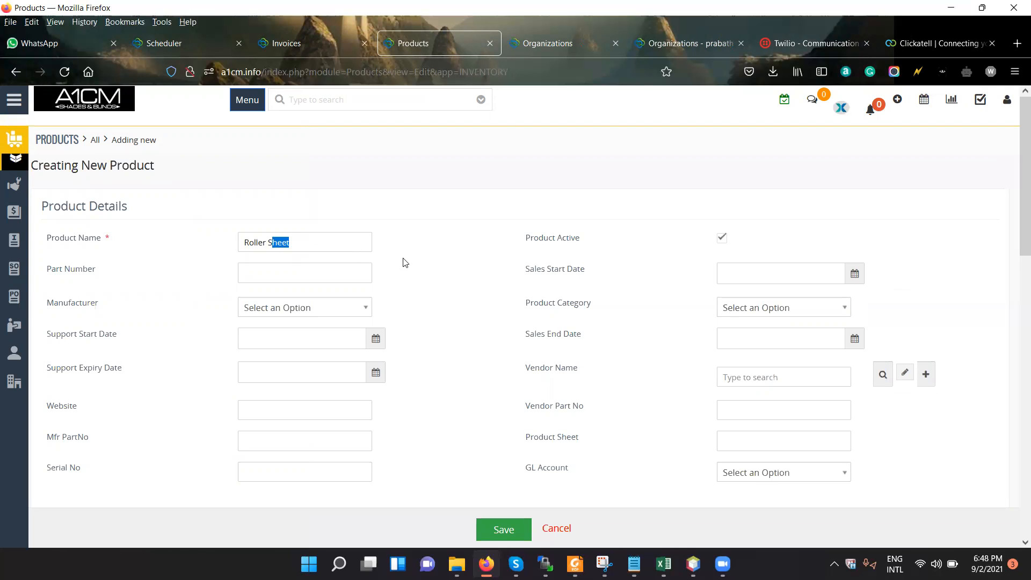
type("hade")
Set the product's unit price to $200 in the pricing information.
scroll(434, 299, "down", 2)
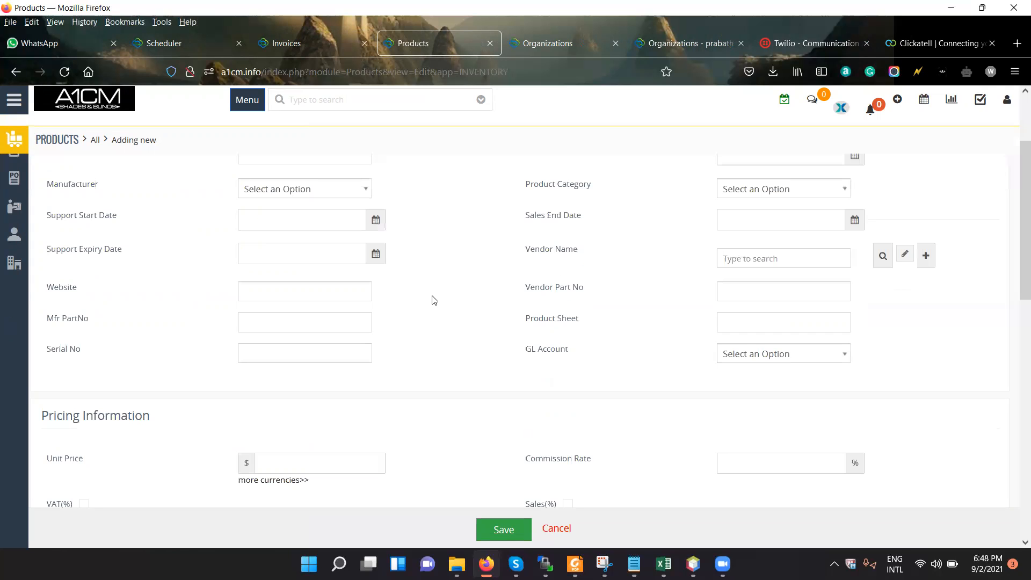
scroll(433, 299, "down", 2)
scroll(322, 359, "down", 1)
left_click(323, 360)
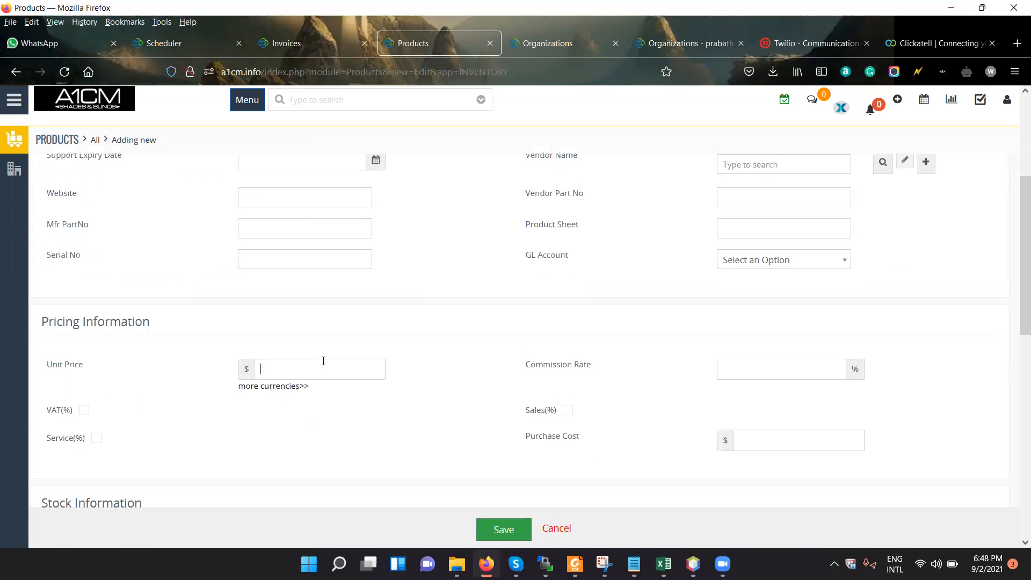
type("20")
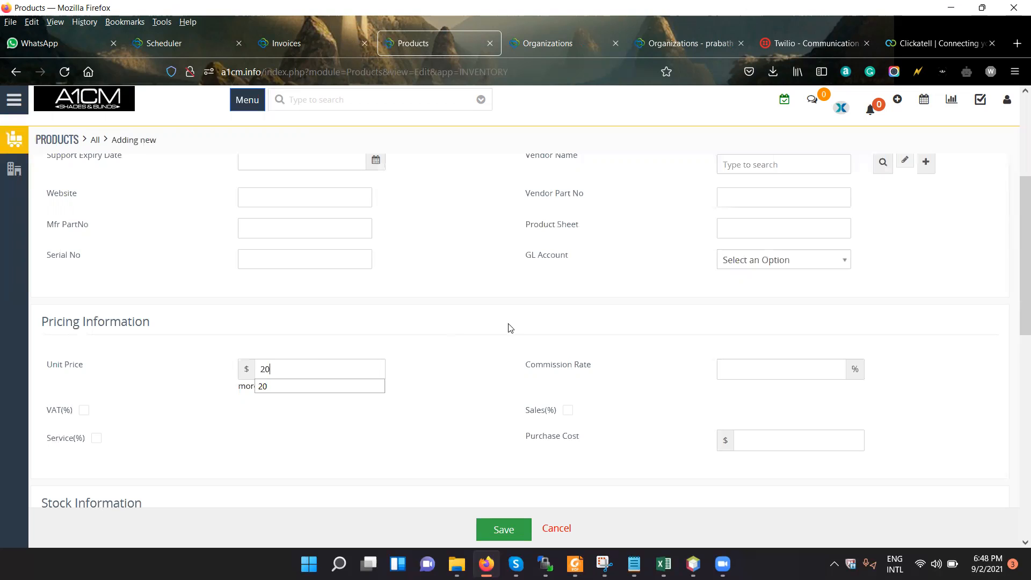
type("0")
Check the remaining sections of the product form and save the product.
scroll(494, 330, "up", 4)
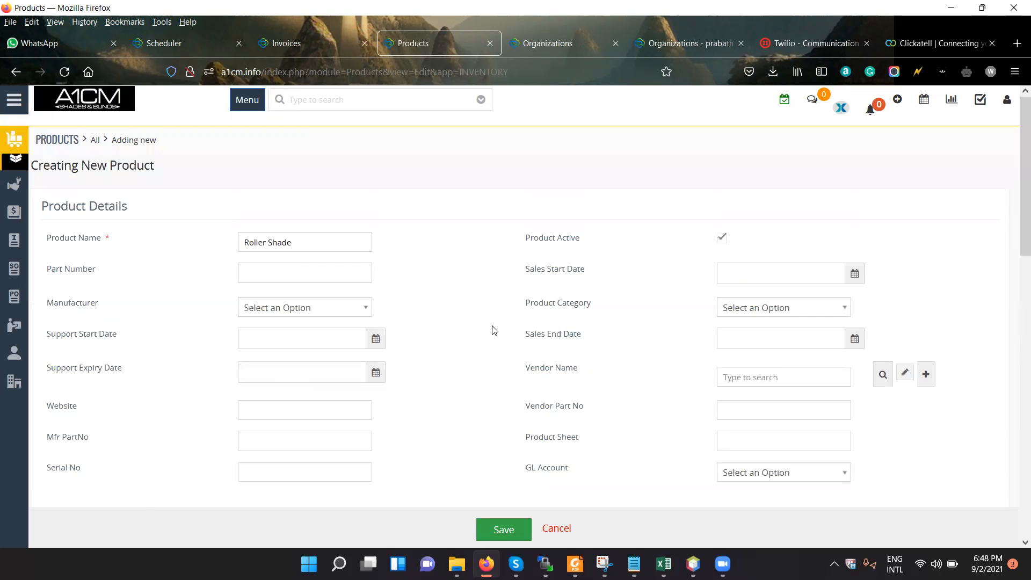
scroll(524, 285, "down", 3)
scroll(426, 396, "up", 3)
scroll(412, 388, "down", 8)
scroll(410, 386, "down", 4)
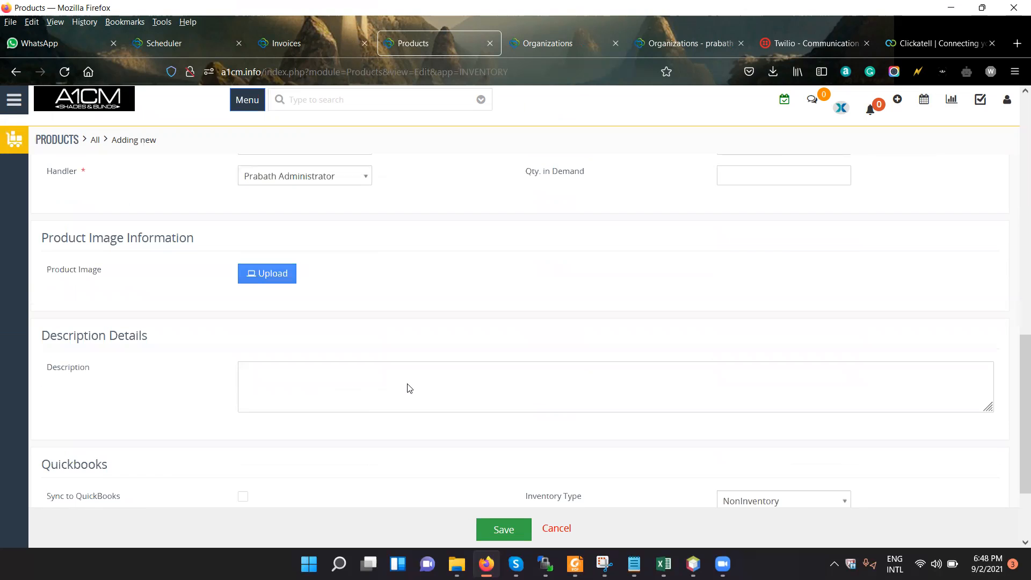
scroll(350, 262, "up", 3)
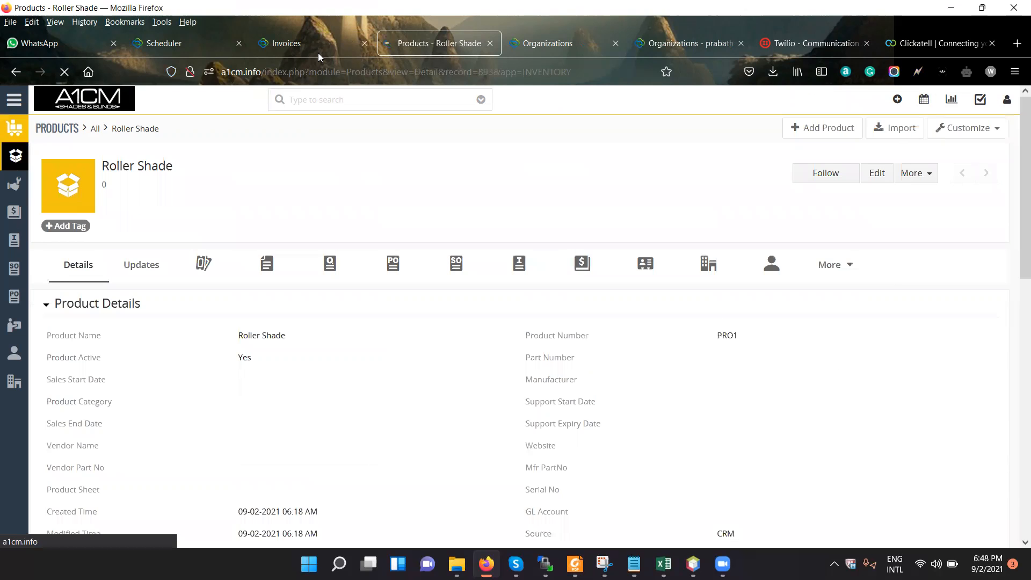
Return to the new invoice form, set its subject to "invoice 1" and choose Scale Construction Group as the organization.
key("ctrl+shift+Tab")
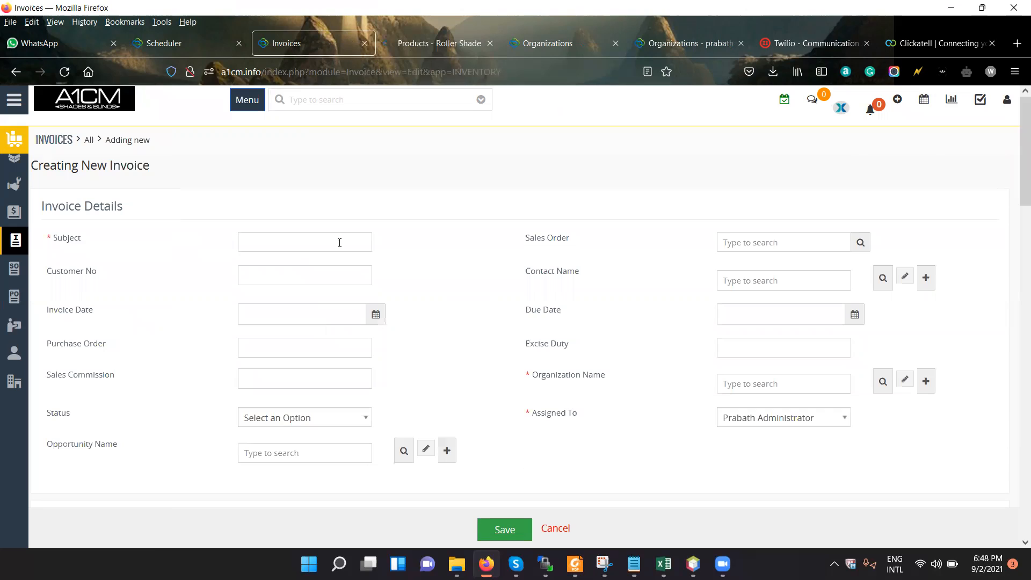
left_click(340, 247)
type("in")
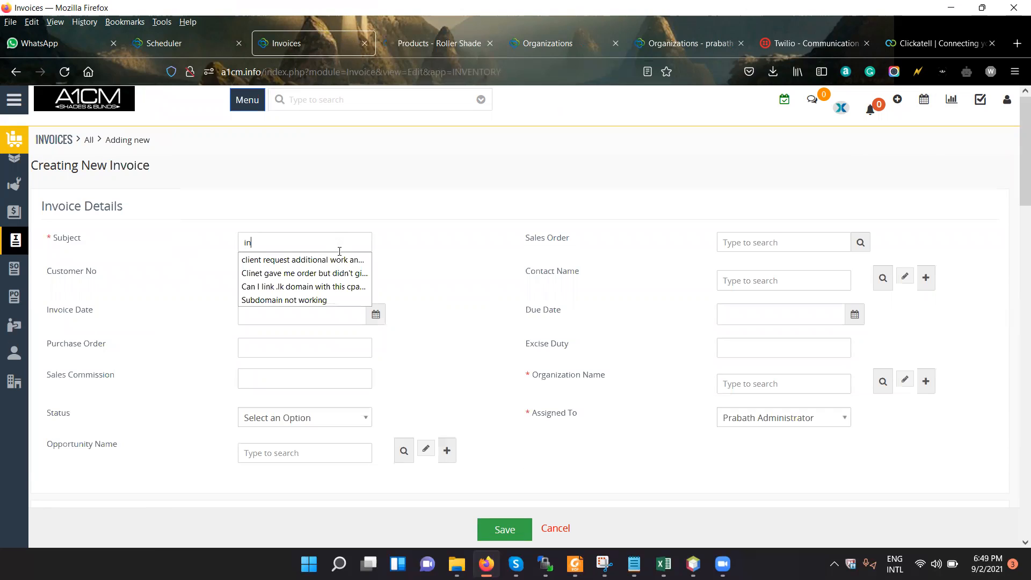
type("voice 1")
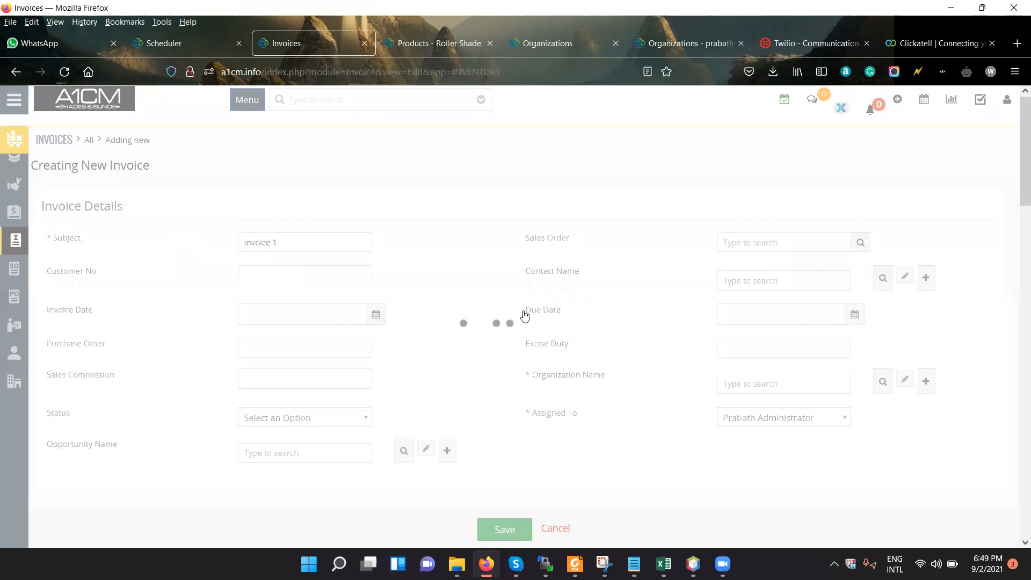
left_click(484, 297)
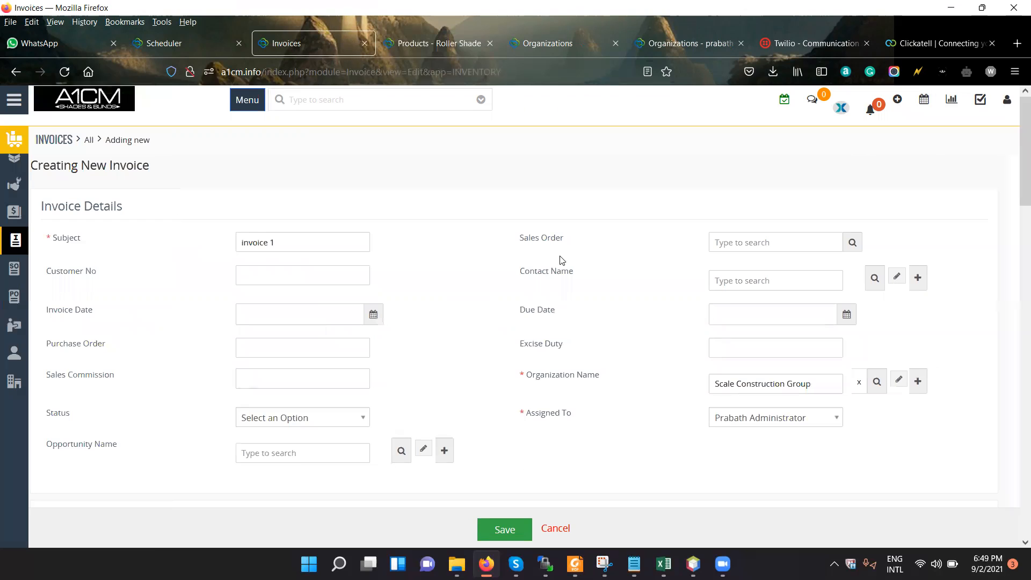
key("Return")
Enter "test" as the invoice's billing address.
scroll(516, 364, "down", 4)
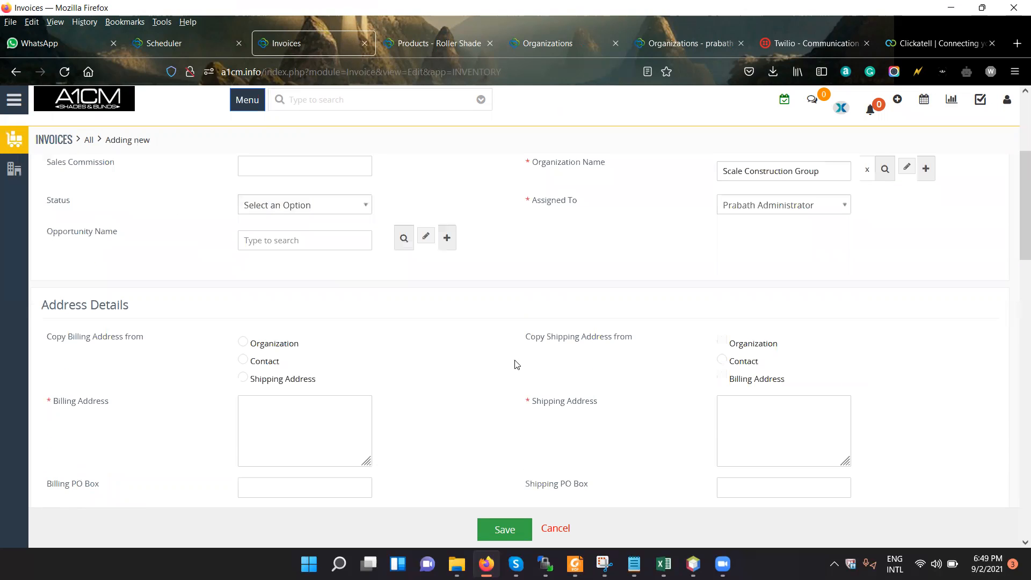
scroll(353, 278, "down", 3)
left_click(355, 278)
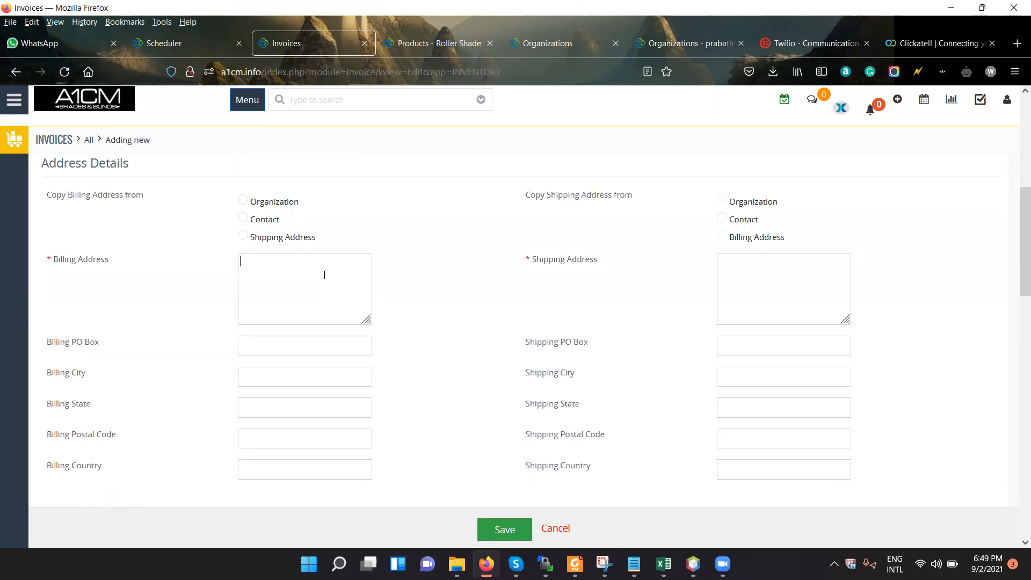
type("test")
scroll(459, 370, "up", 7)
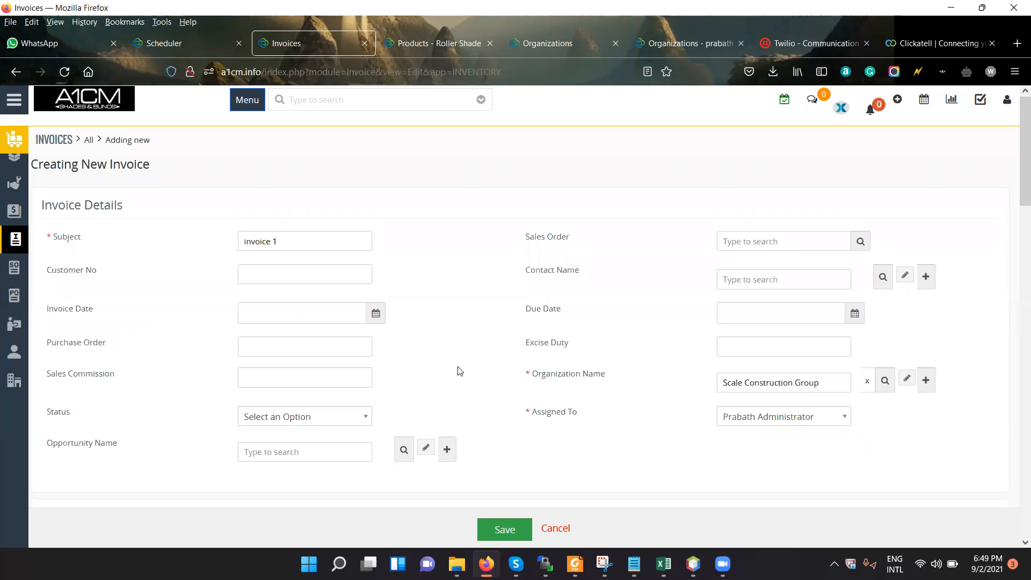
Add the product Roller Shade as the invoice's line item with a quantity of 5.
scroll(338, 390, "down", 5)
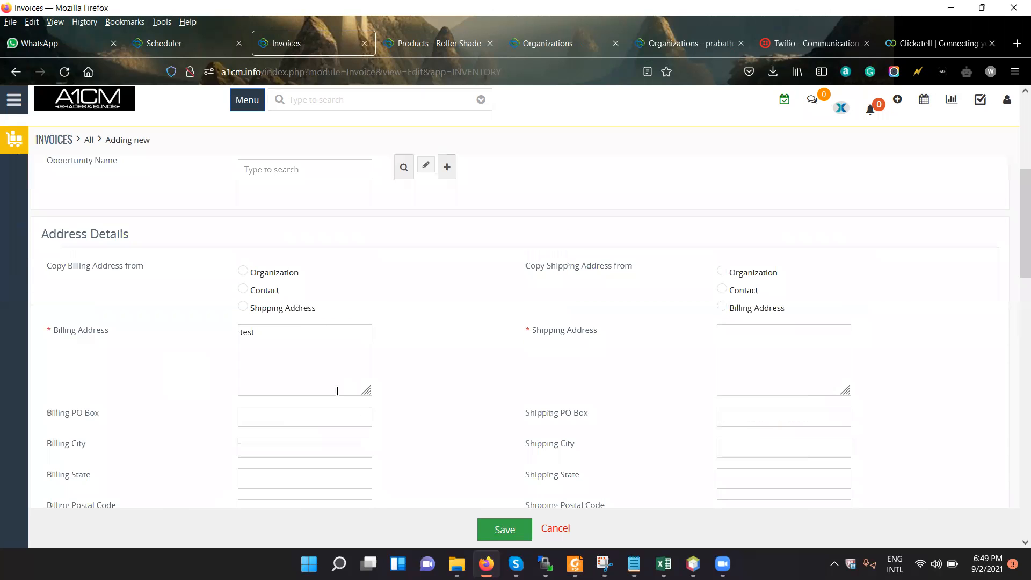
scroll(337, 393, "down", 10)
scroll(322, 392, "down", 3)
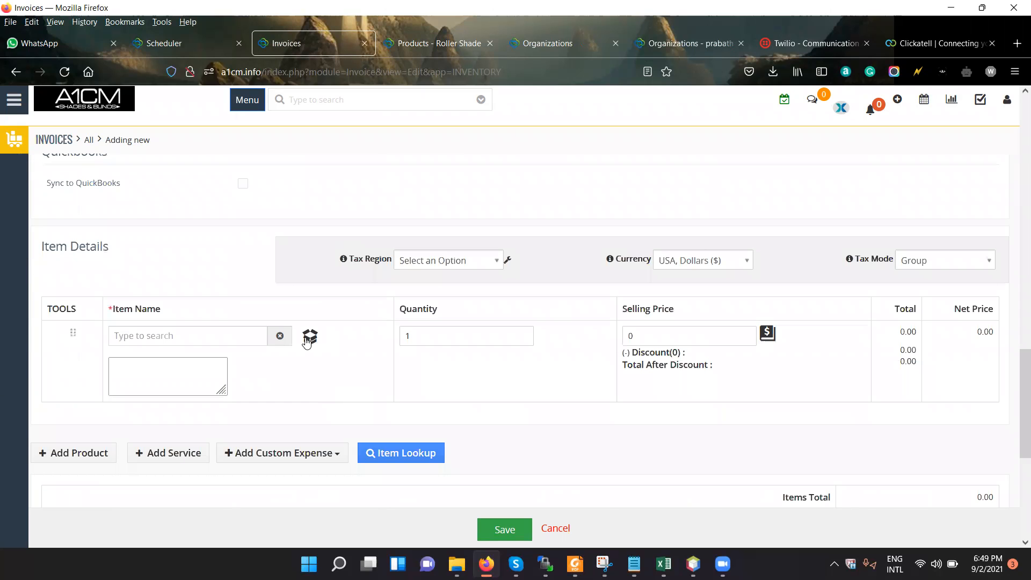
left_click(310, 337)
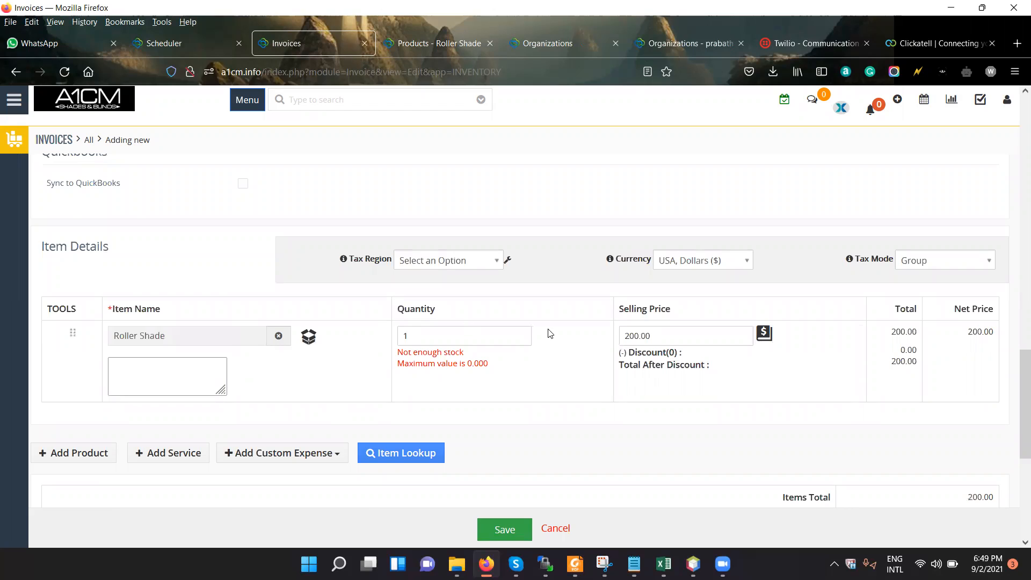
left_click(659, 335)
double_click(430, 335)
type("5")
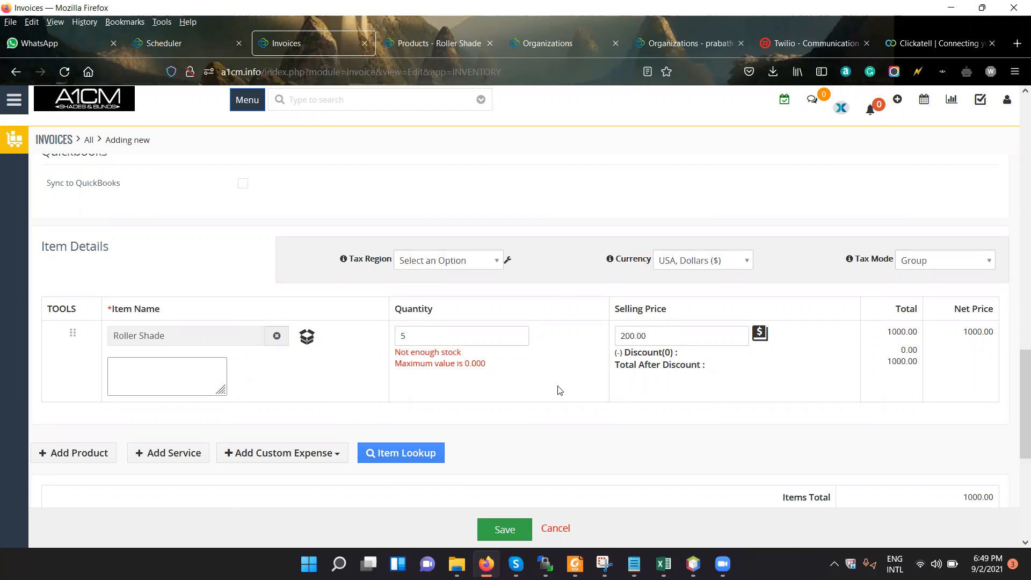
Review the invoice totals below the line item, including the tax amount and grand total.
scroll(559, 390, "down", 2)
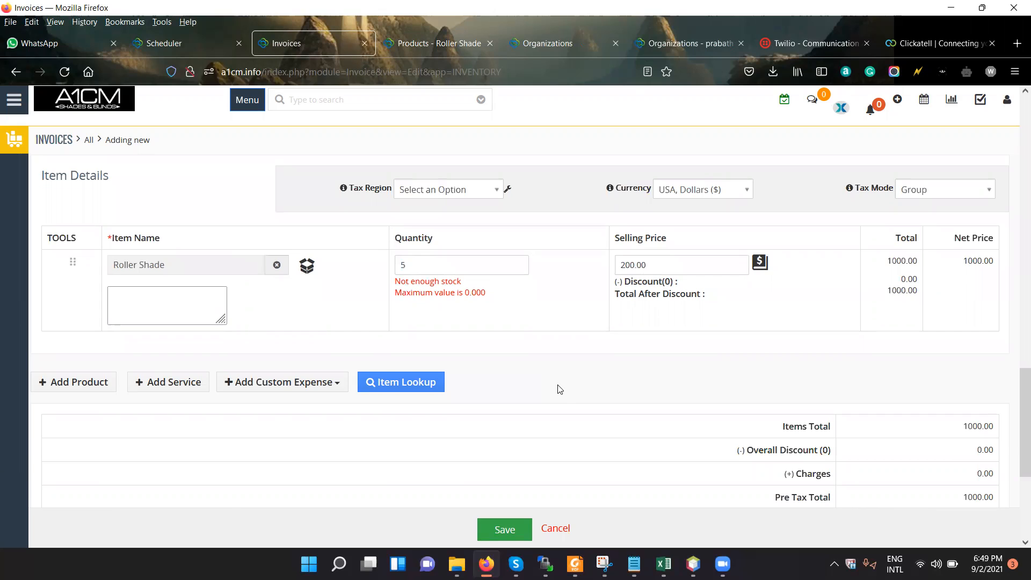
scroll(626, 422, "down", 4)
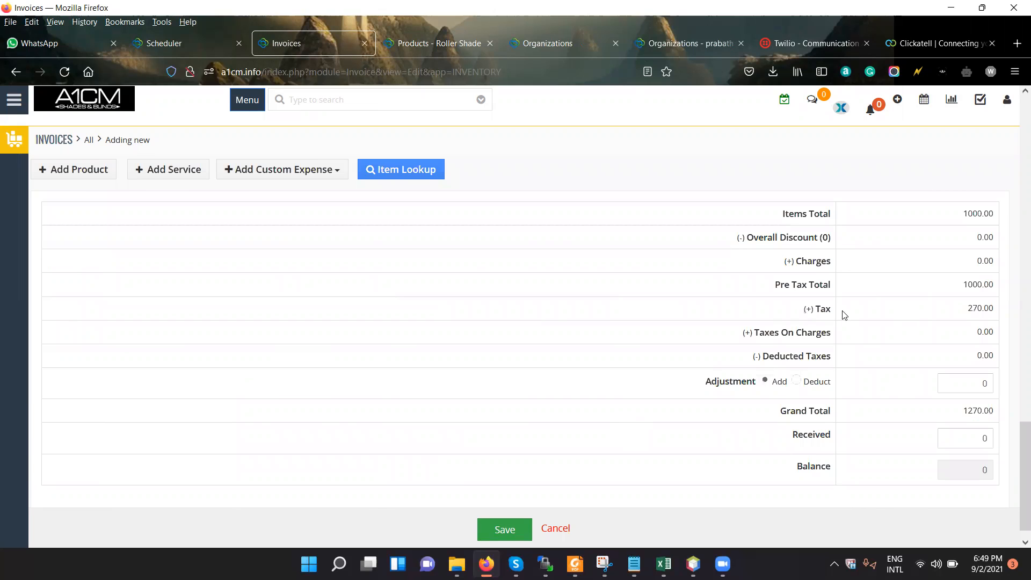
double_click(822, 308)
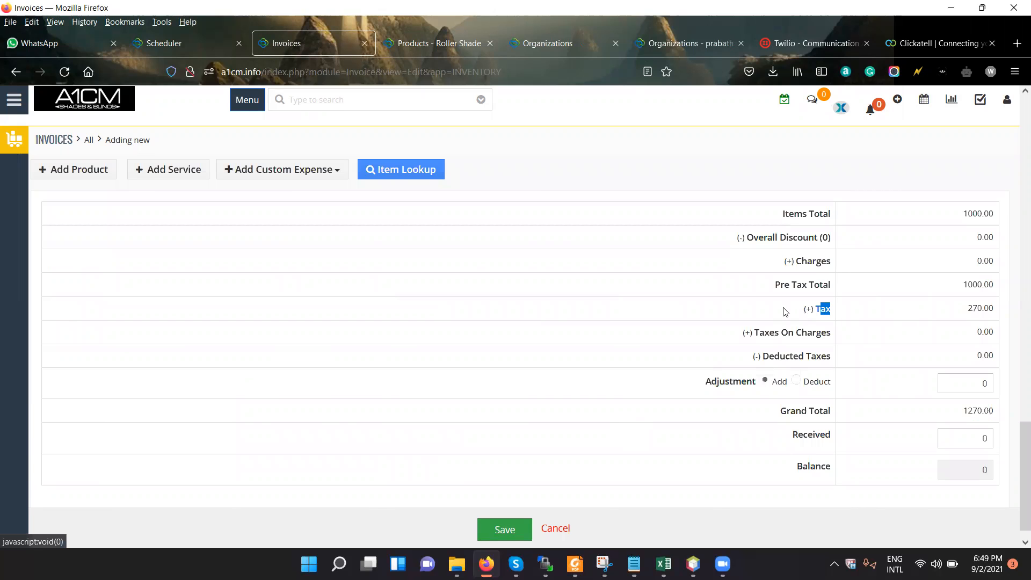
left_click(1007, 315)
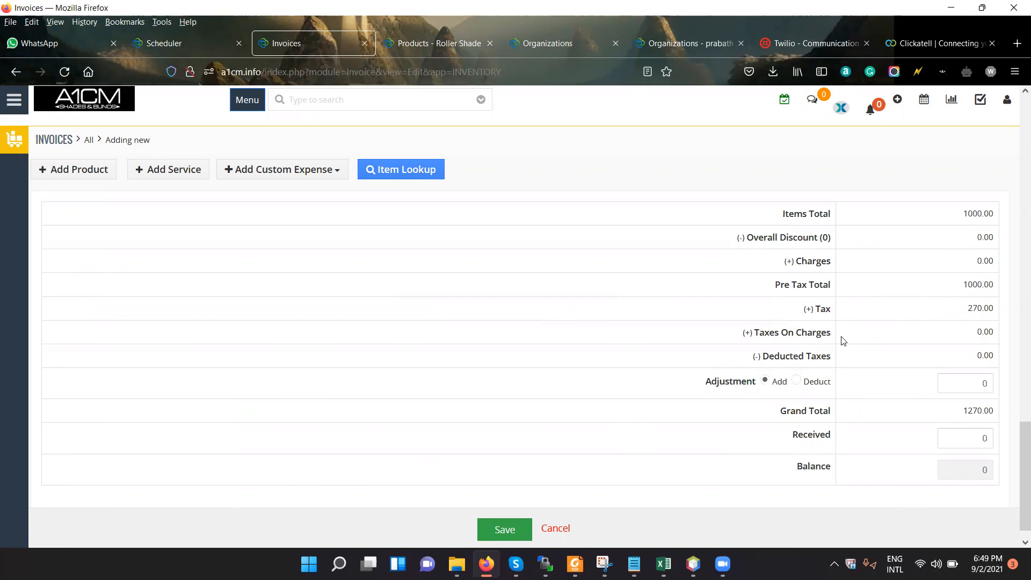
scroll(568, 458, "down", 1)
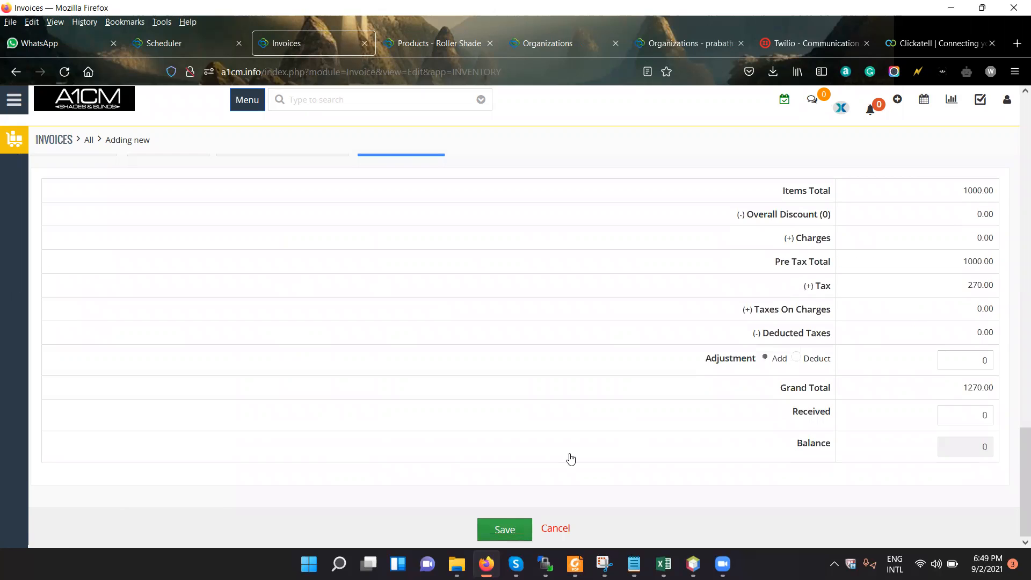
Enter "test" as the required shipping address and save the invoice.
scroll(607, 349, "up", 10)
left_click(523, 529)
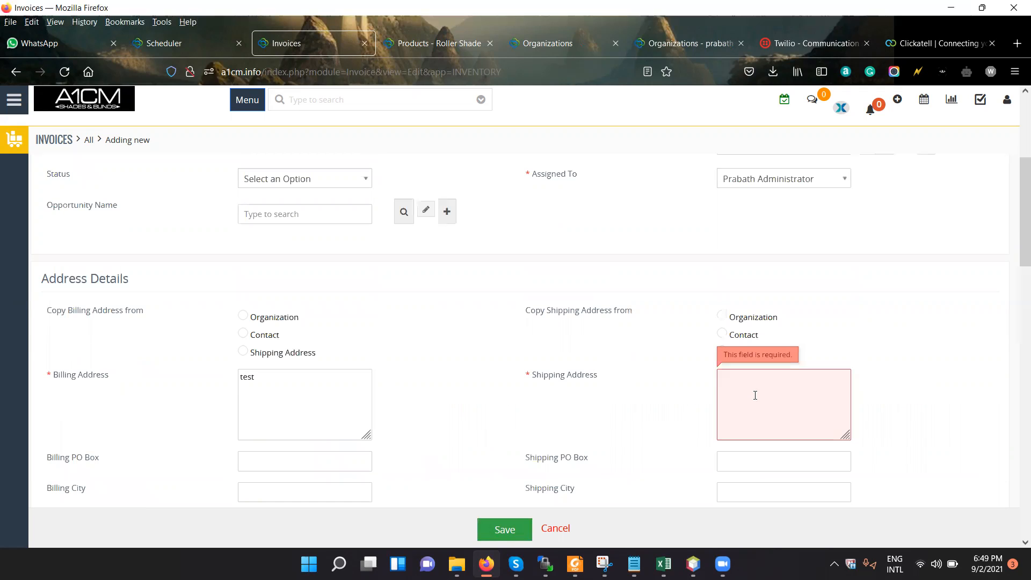
type("test")
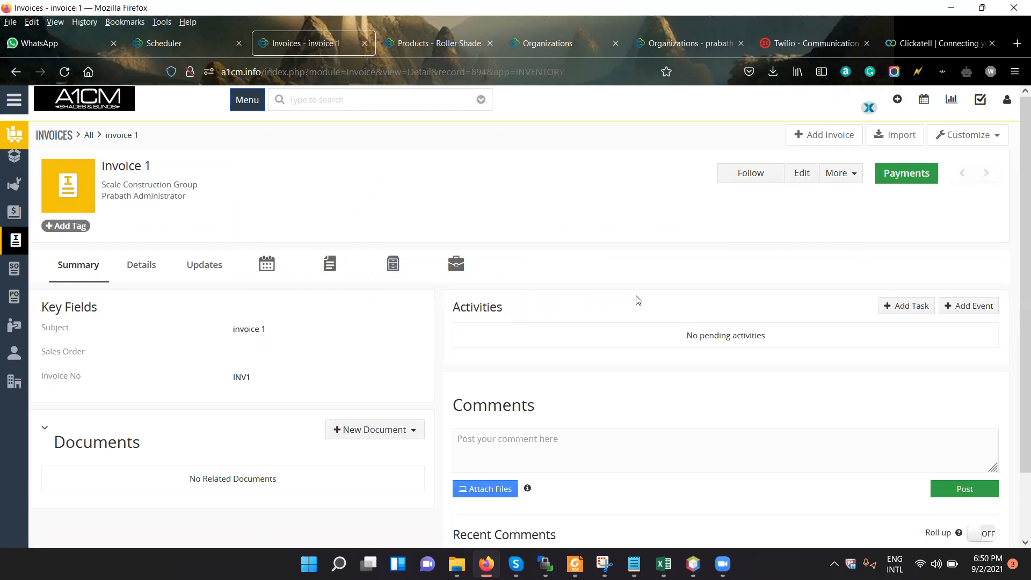
Look over the saved invoice's summary and the invoice import form, closing the import without choosing a file.
scroll(638, 300, "down", 2)
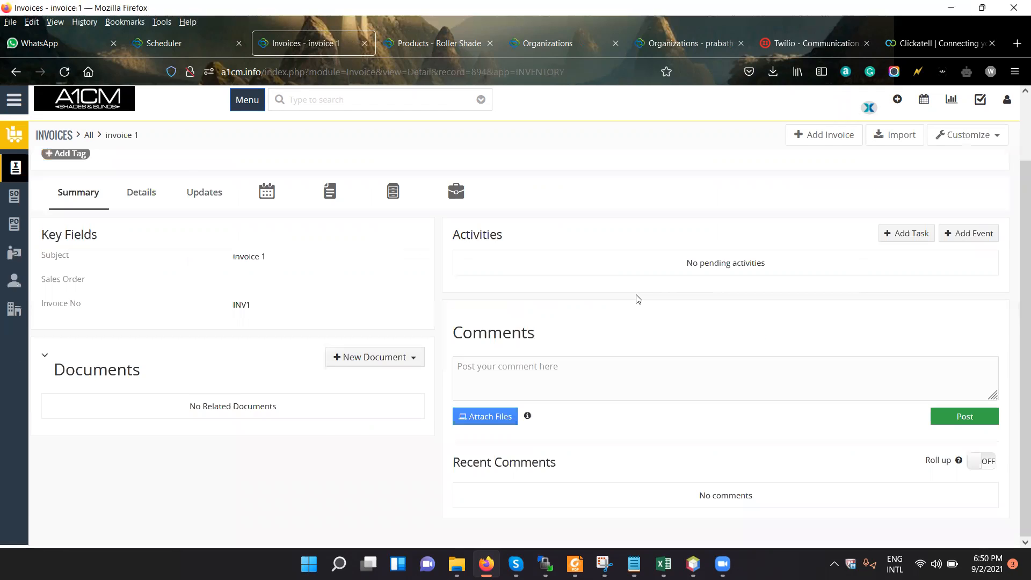
scroll(637, 300, "up", 2)
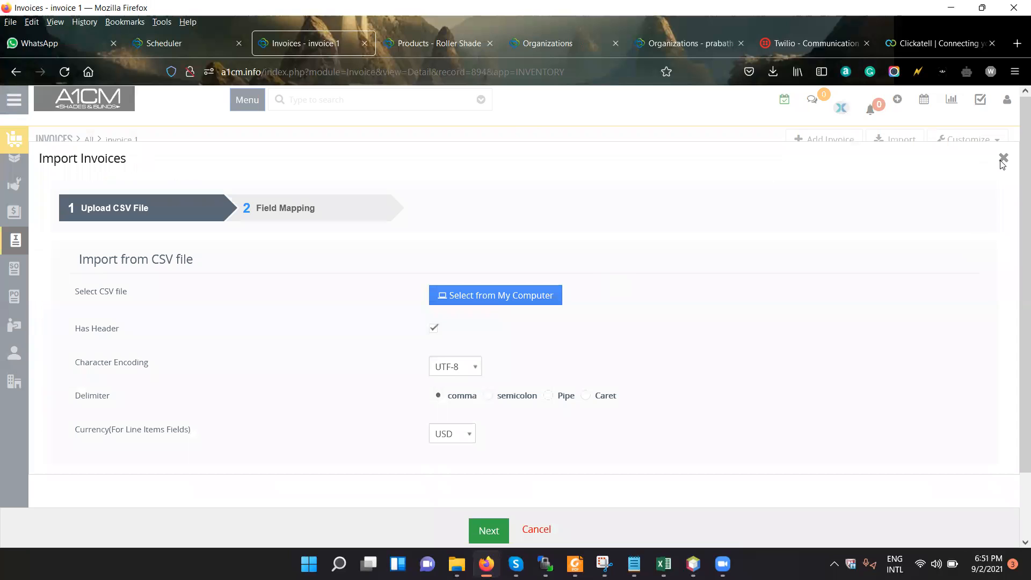
left_click(1003, 158)
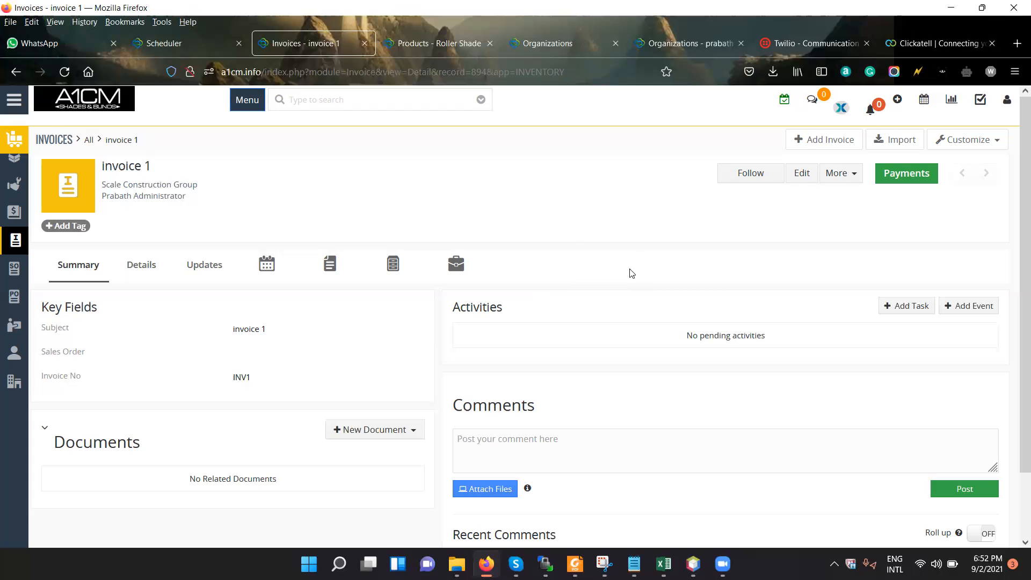
scroll(632, 255, "down", 1)
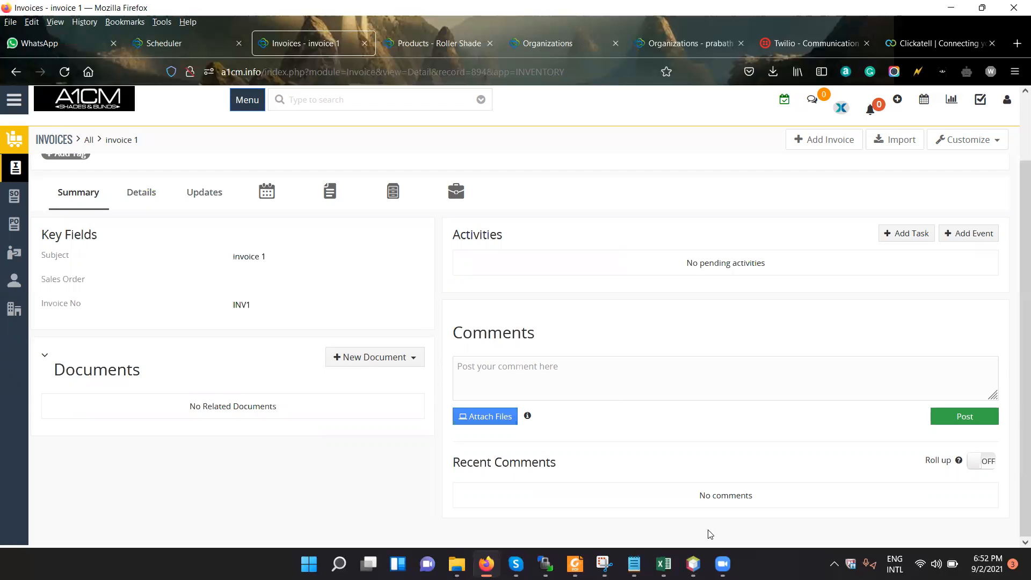
mouse_move(722, 564)
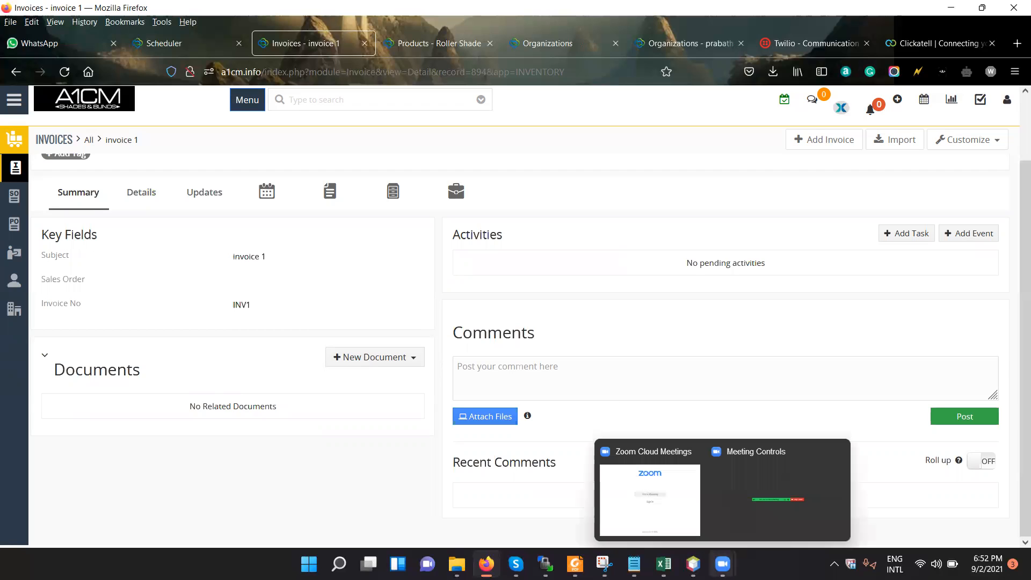